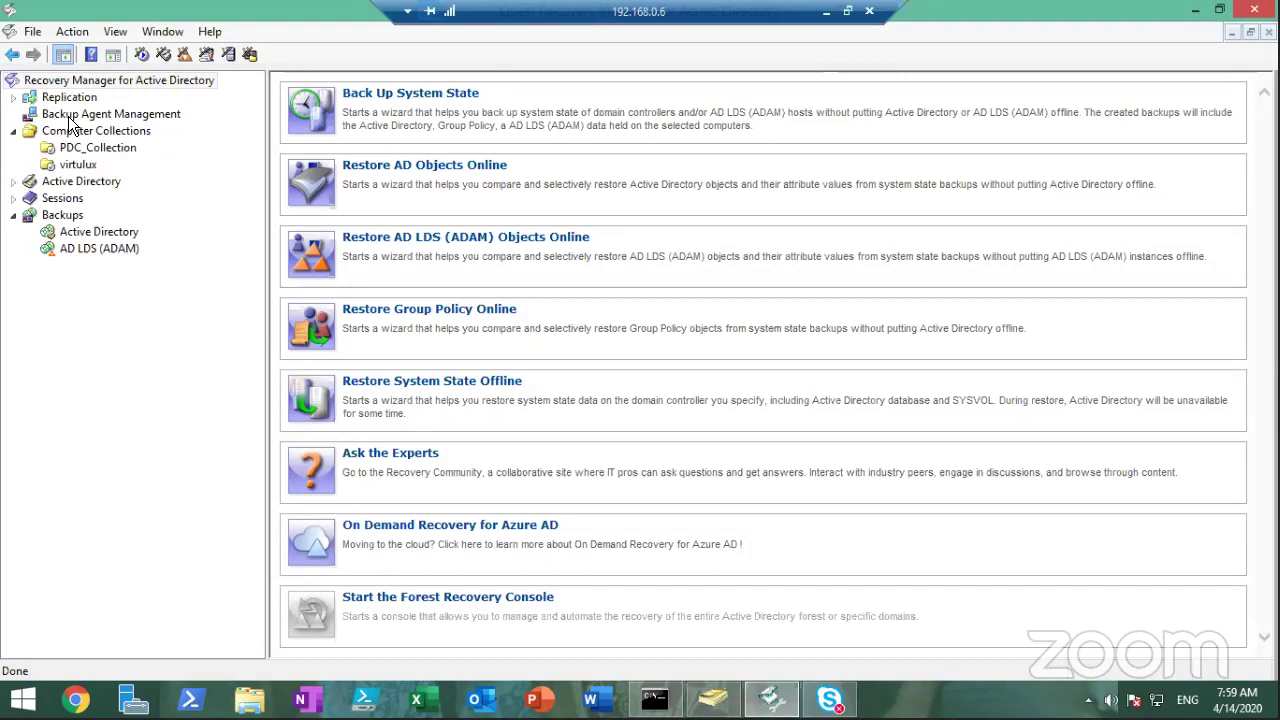
# Expand the Replication node to show Remote Consoles and History
pyautogui.click(58, 100)
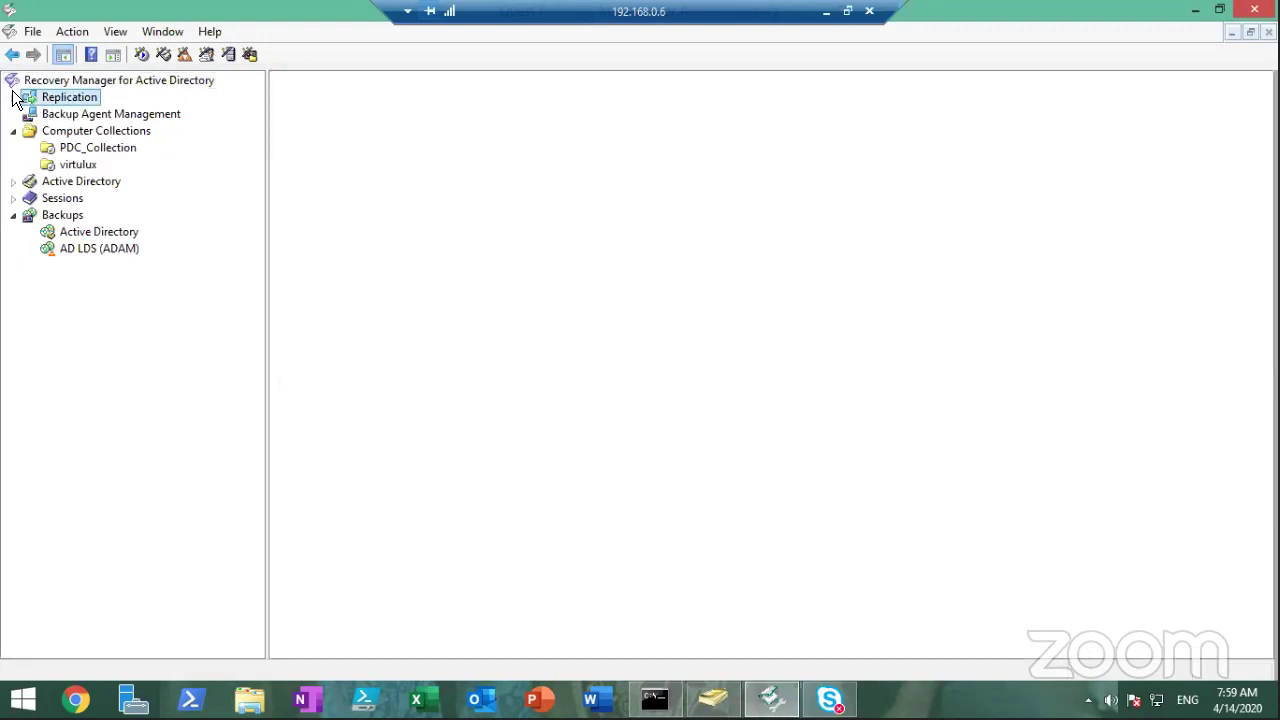
pyautogui.click(13, 100)
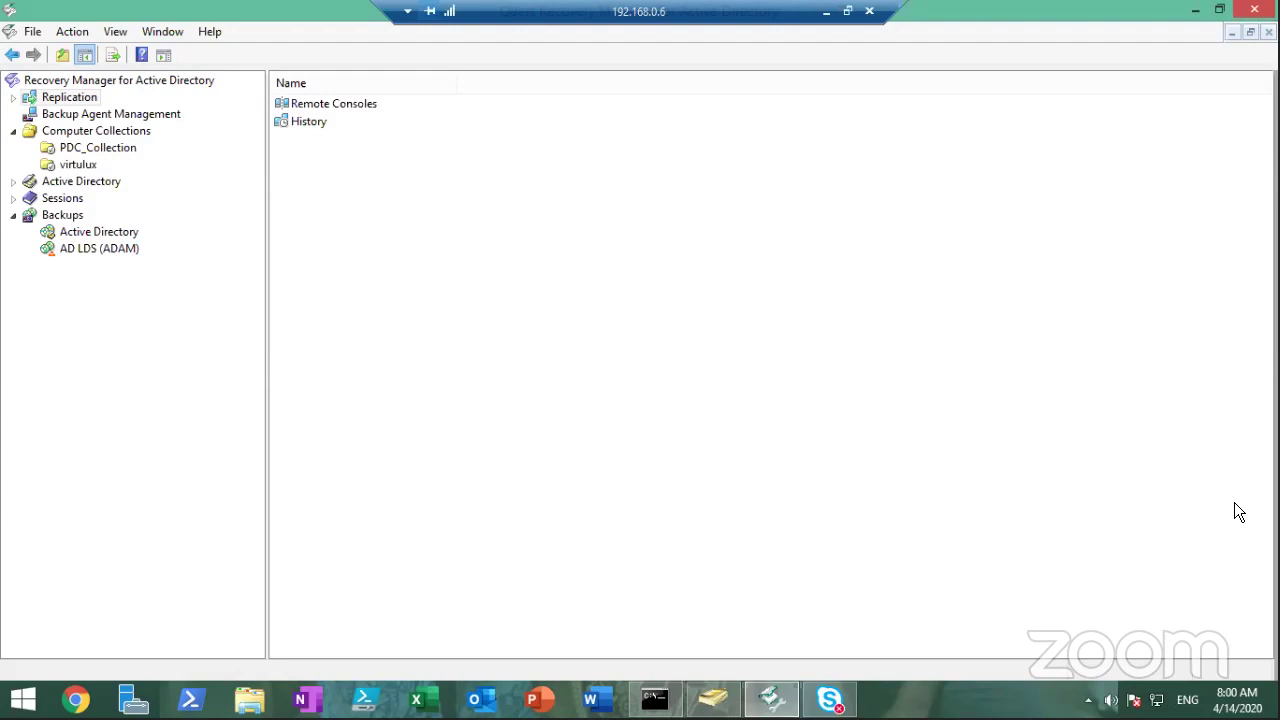
pyautogui.doubleClick(68, 97)
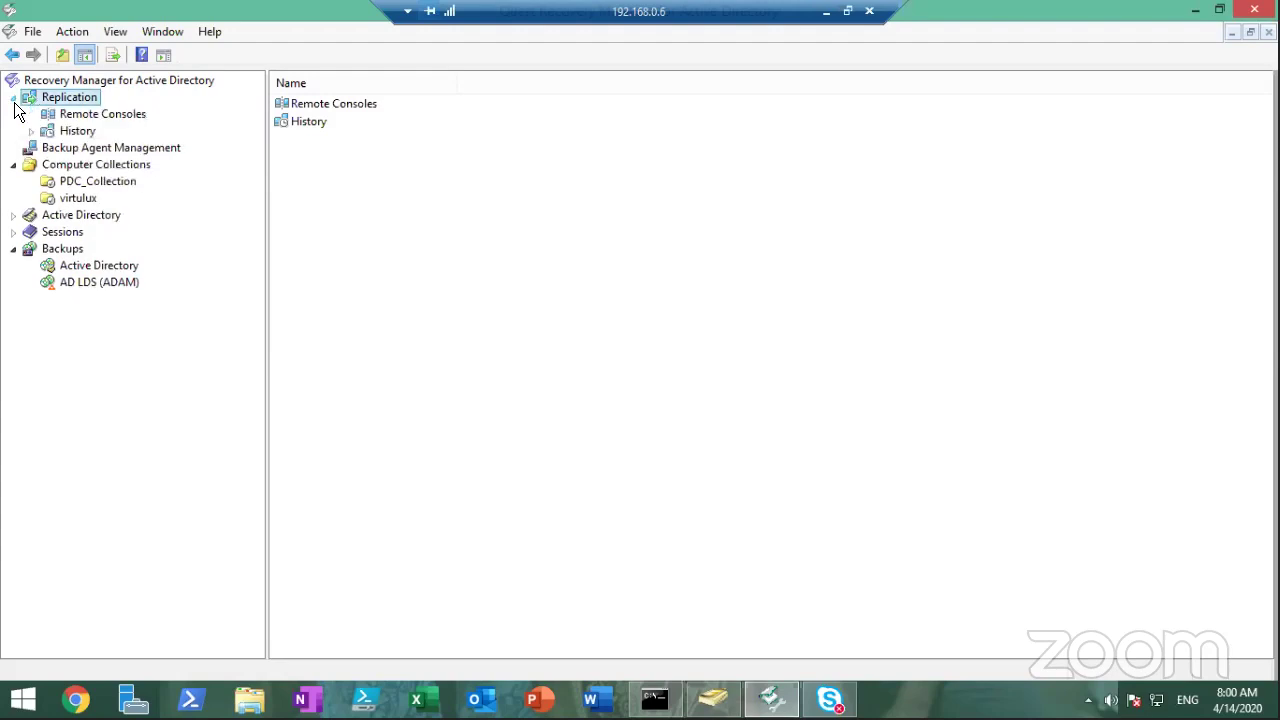
pyautogui.click(104, 114)
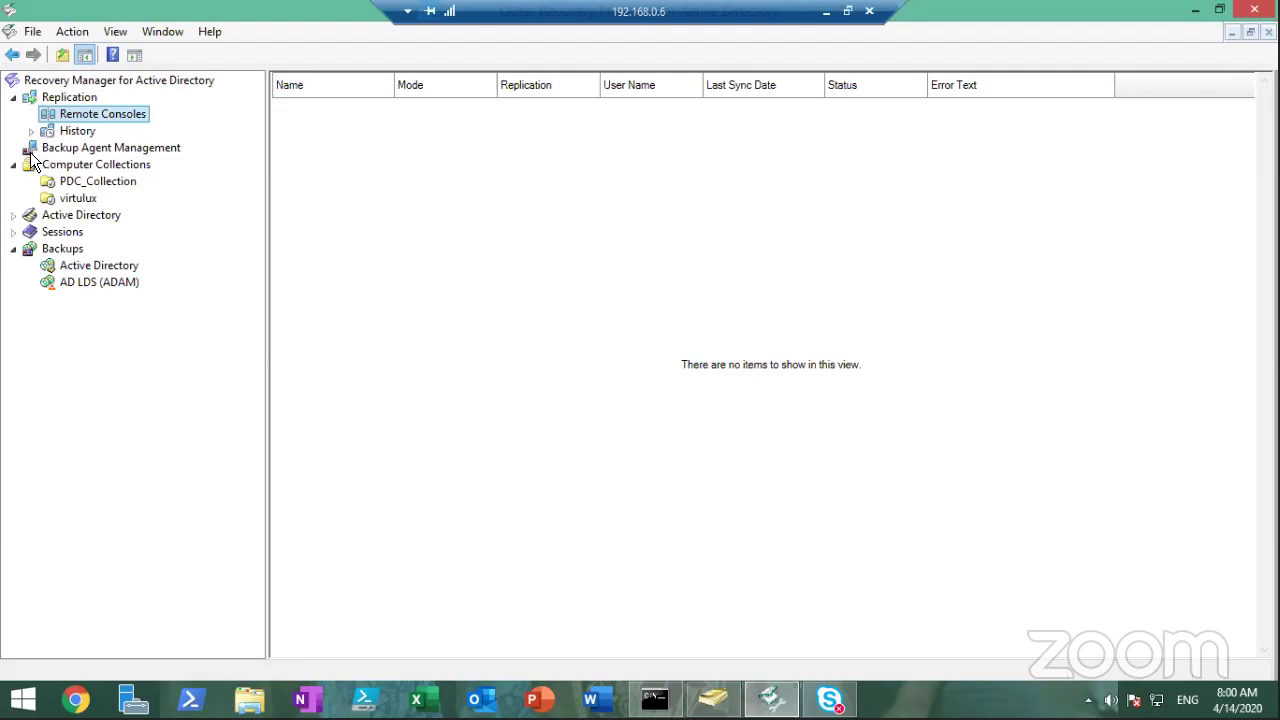
pyautogui.click(13, 98)
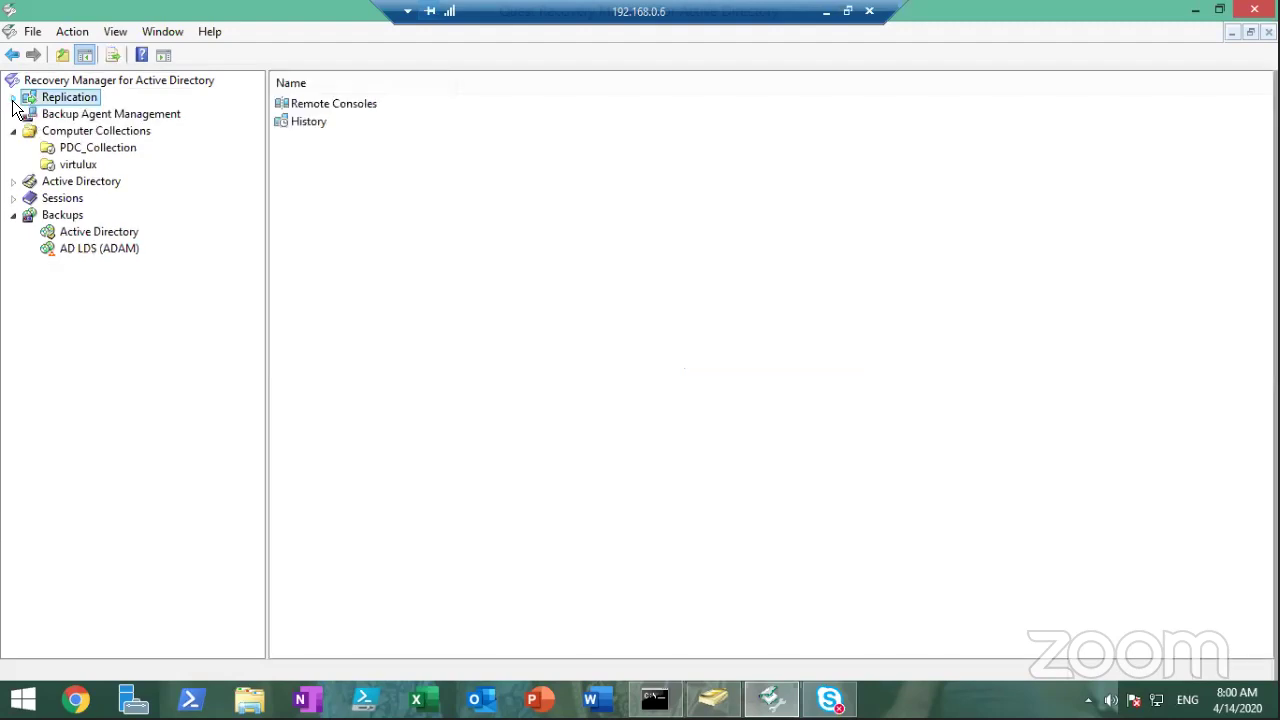
# Go to Backup Agent Management and select the PDC_Collection computer collection
pyautogui.click(88, 114)
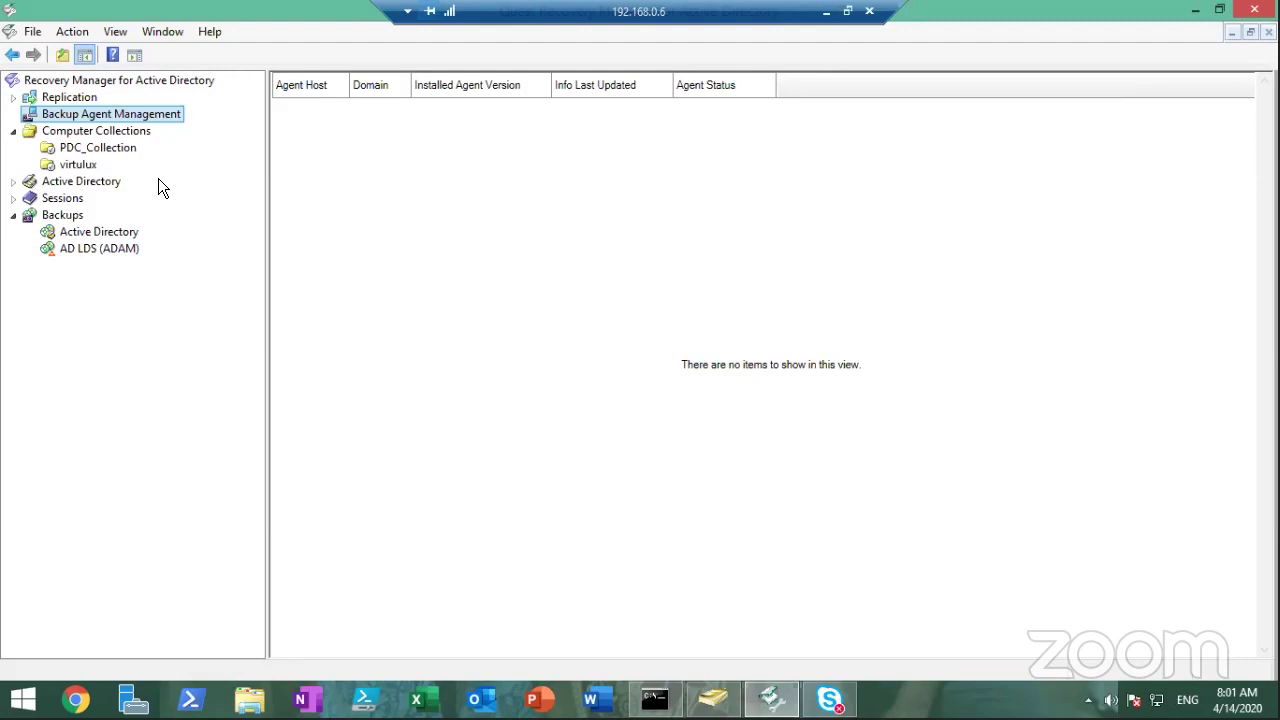
pyautogui.click(90, 148)
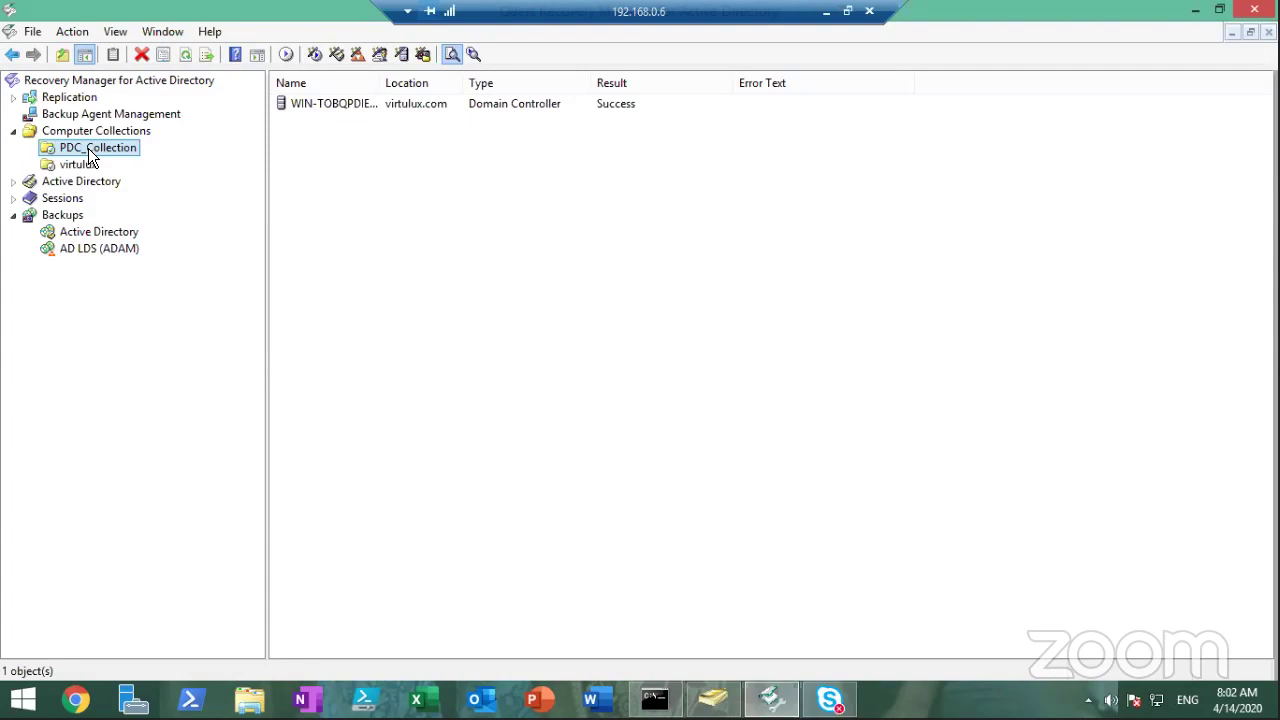
# Auto-fit the Name column to reveal WIN-TOBQPDIEL47.virtulux.com, then reselect PDC_Collection
pyautogui.doubleClick(378, 86)
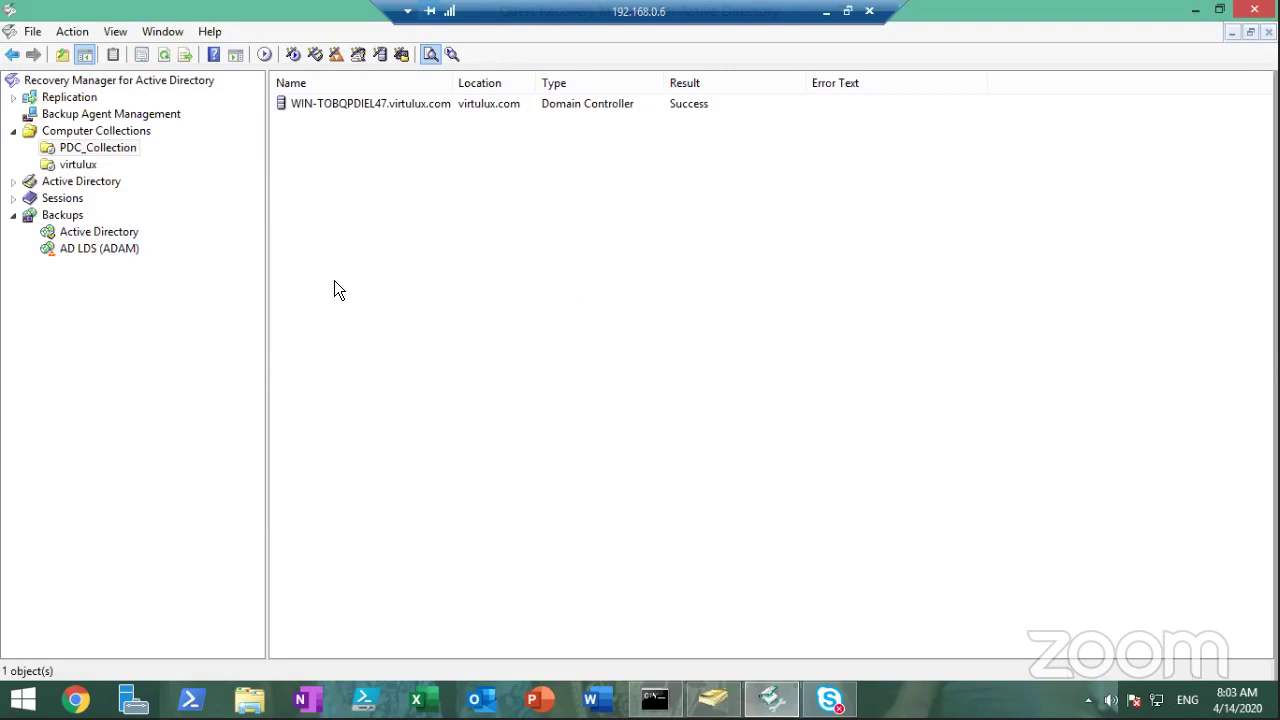
pyautogui.click(358, 110)
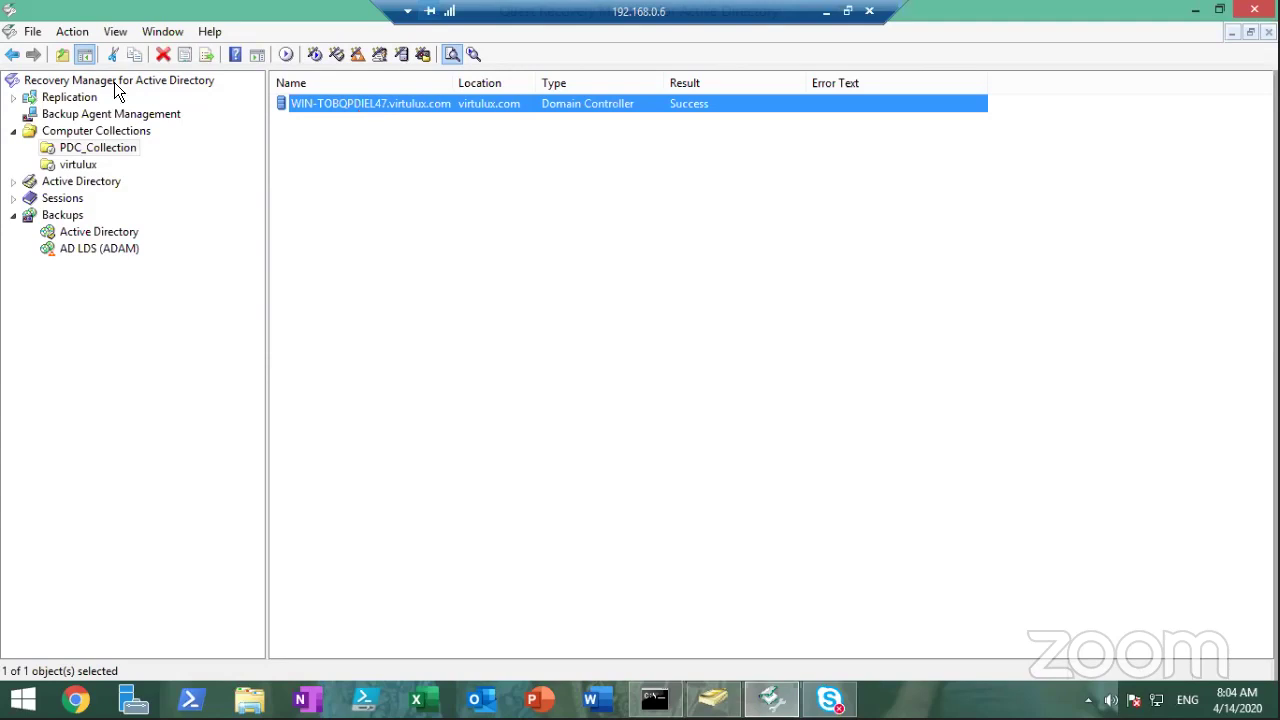
pyautogui.click(116, 152)
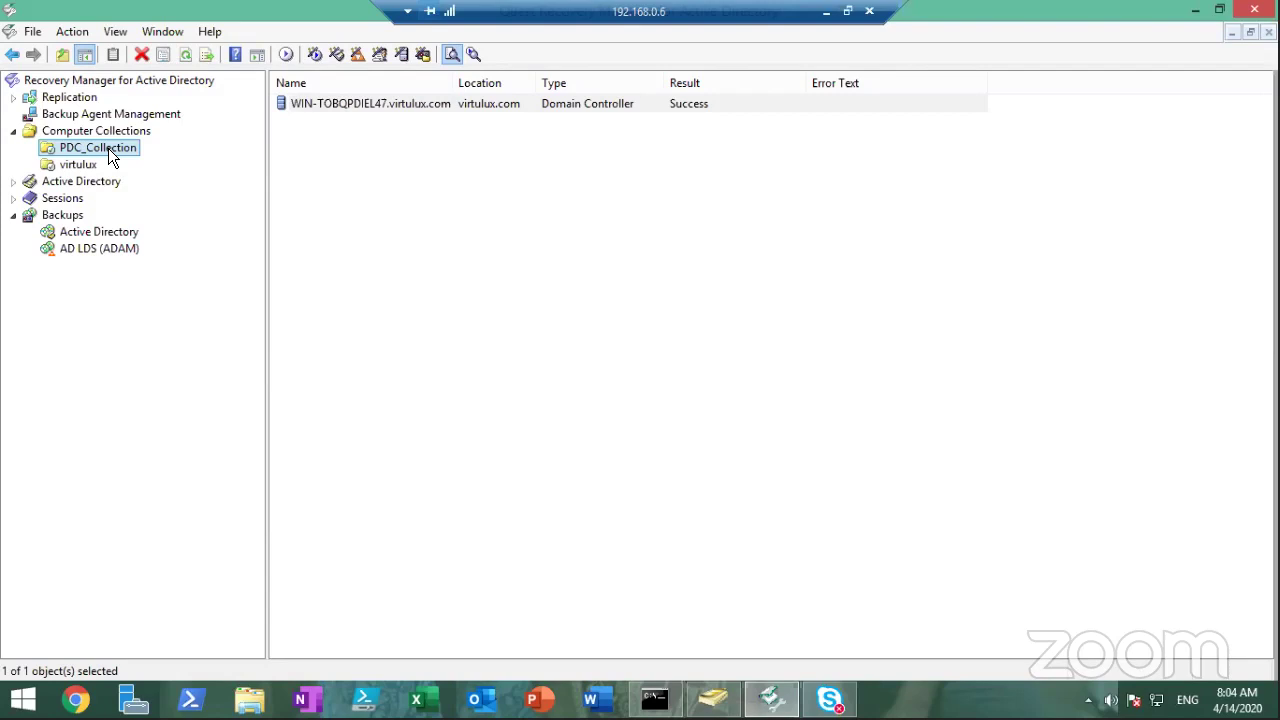
# Create a backup of PDC_Collection, confirming the backup start with Yes
pyautogui.rightClick(108, 148)
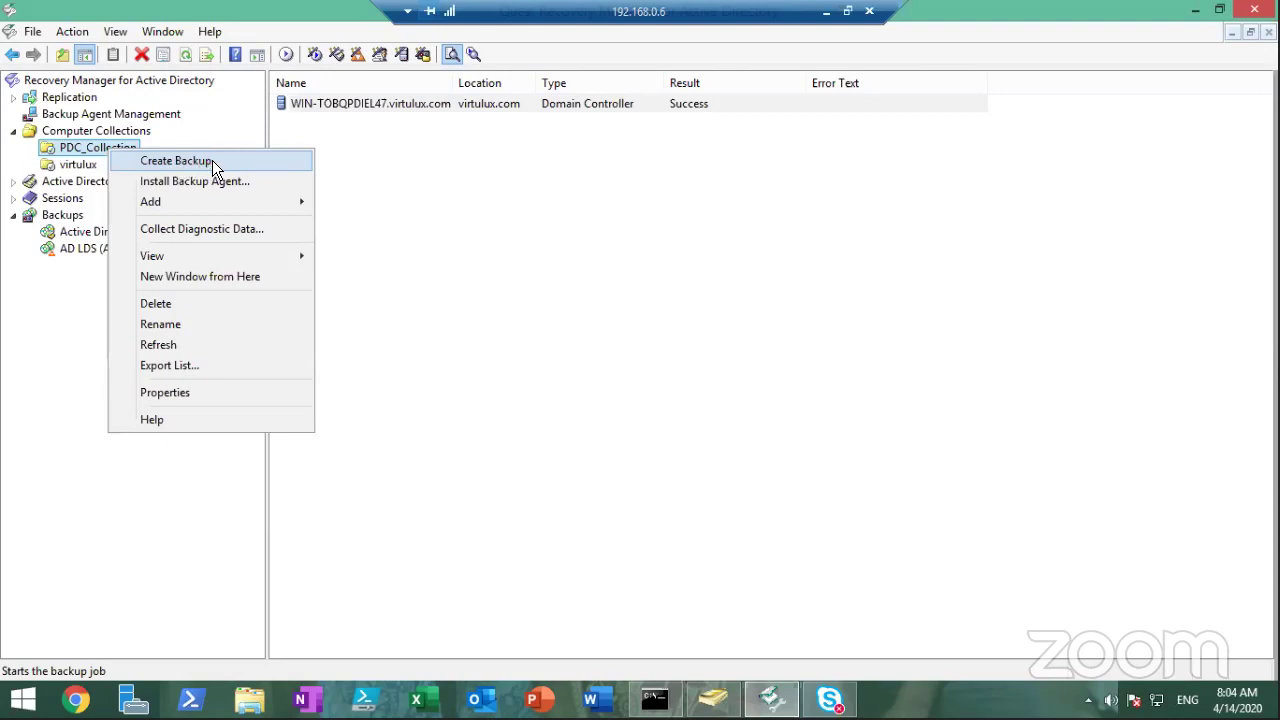
pyautogui.click(176, 160)
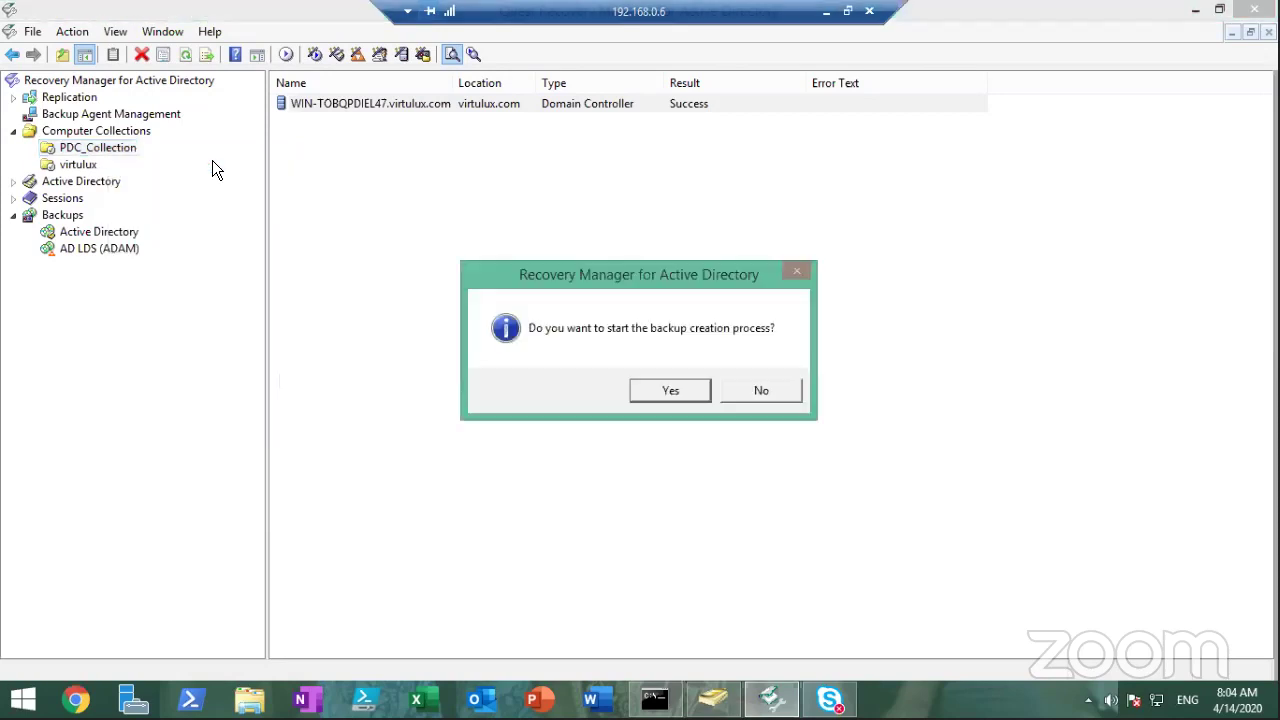
pyautogui.click(672, 393)
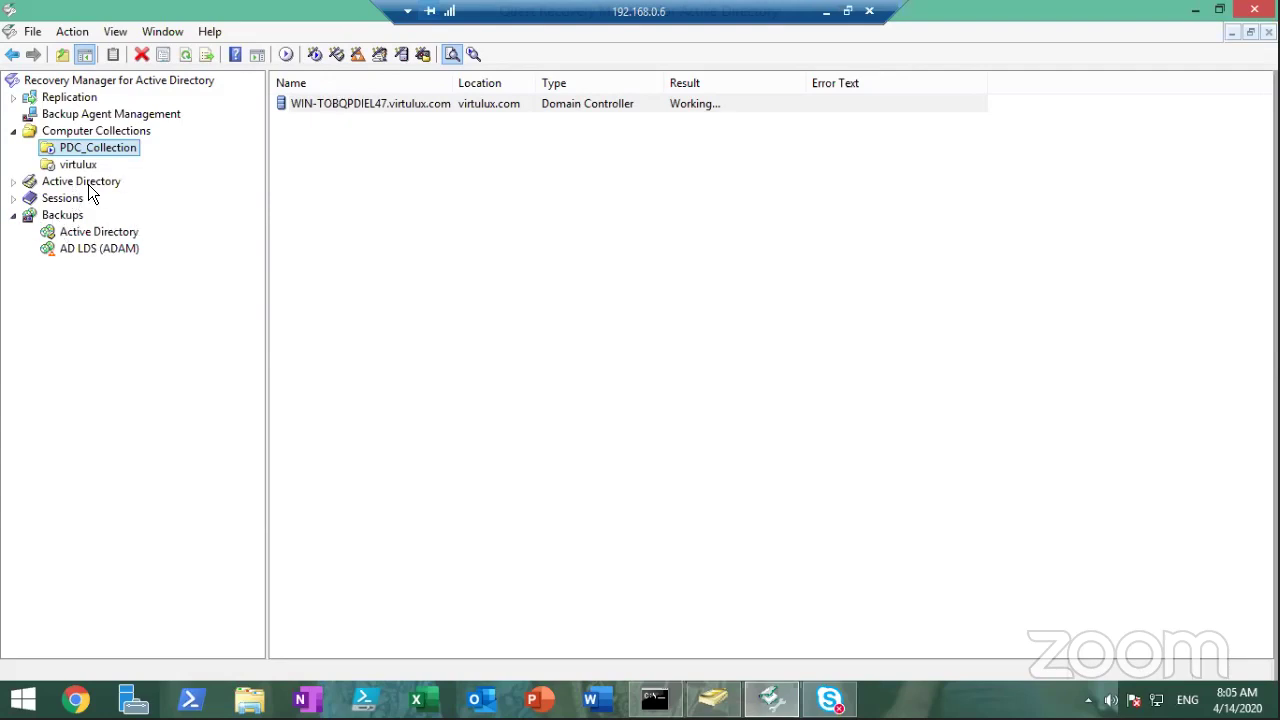
pyautogui.click(13, 181)
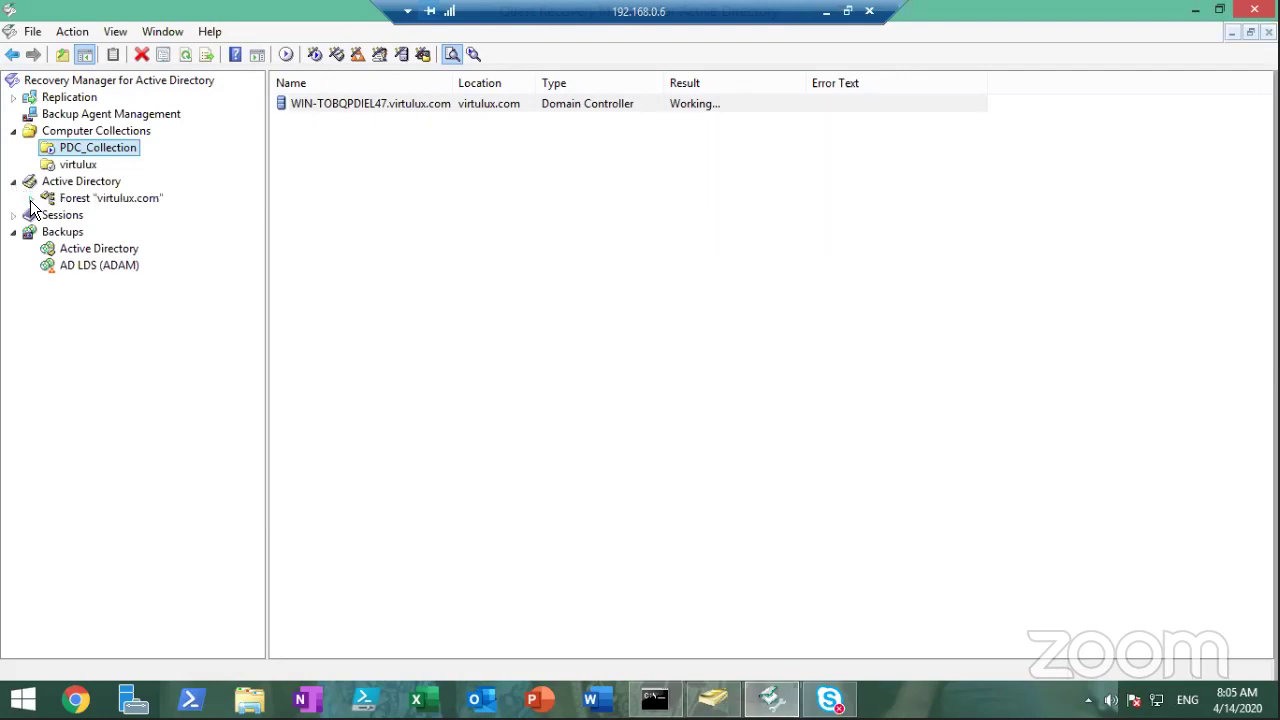
pyautogui.click(31, 198)
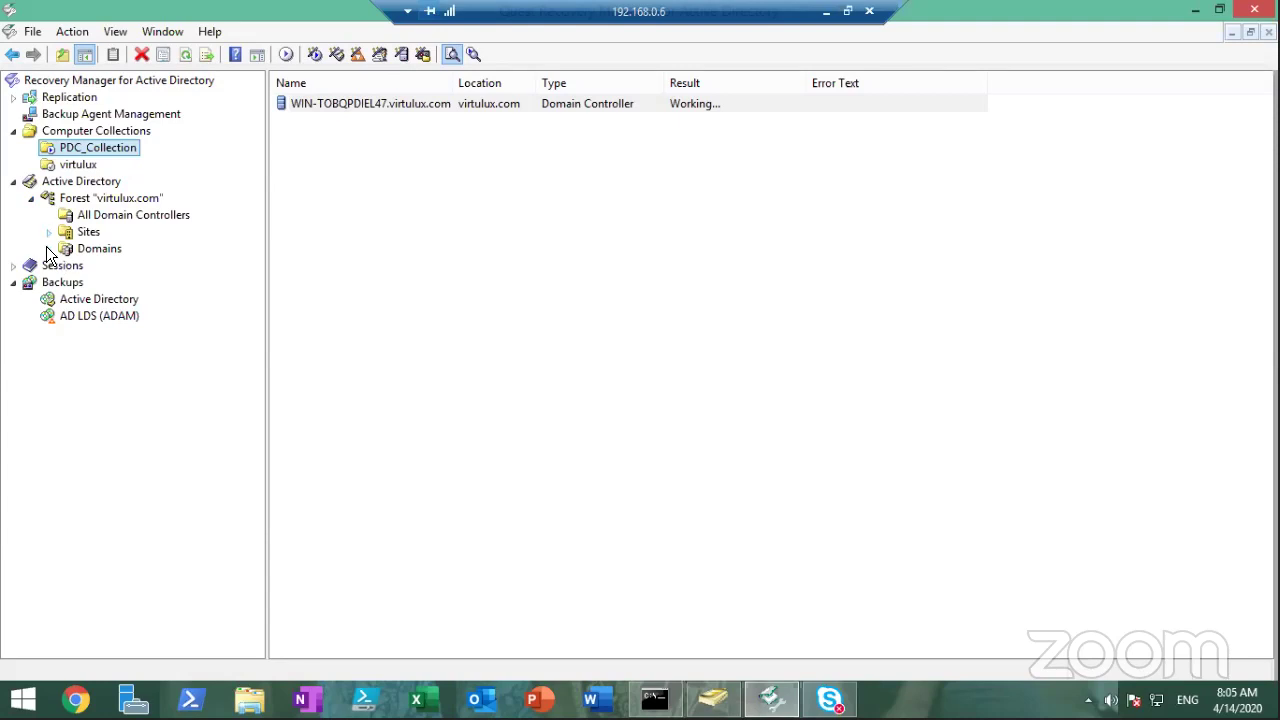
pyautogui.click(12, 185)
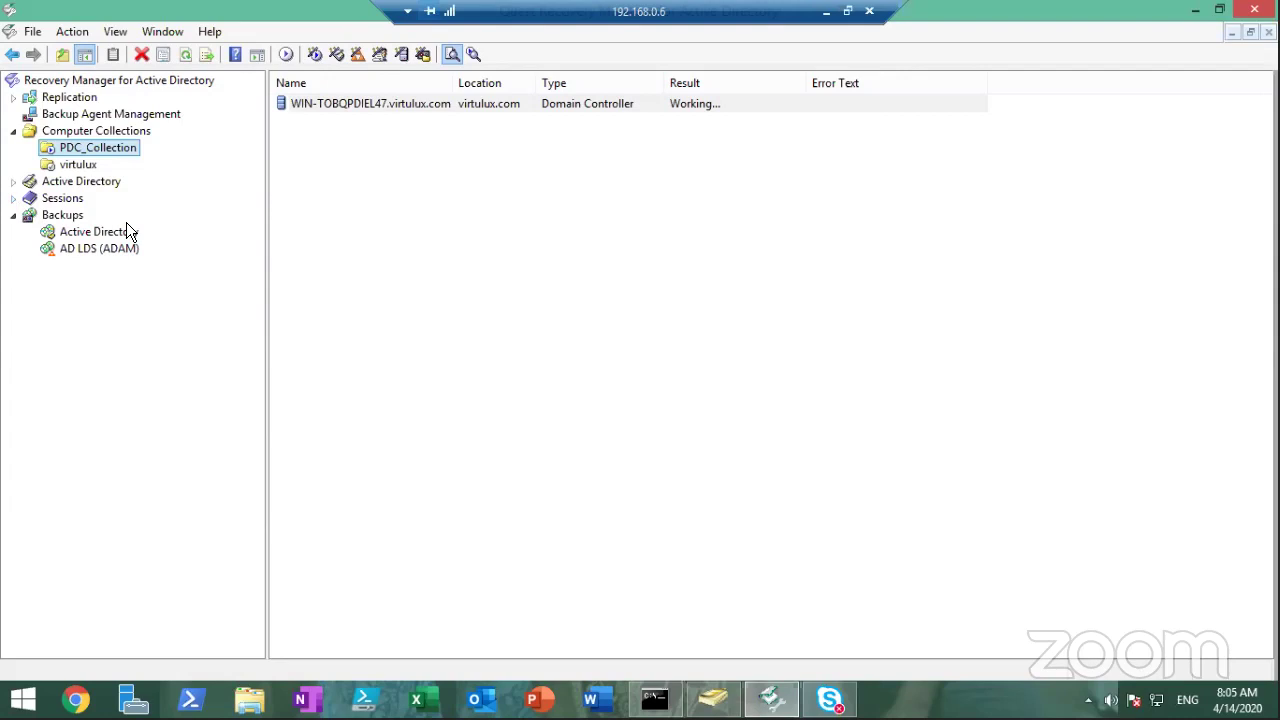
# Check the domain controller's backup result is Success and list the ten Active Directory backups
pyautogui.click(12, 200)
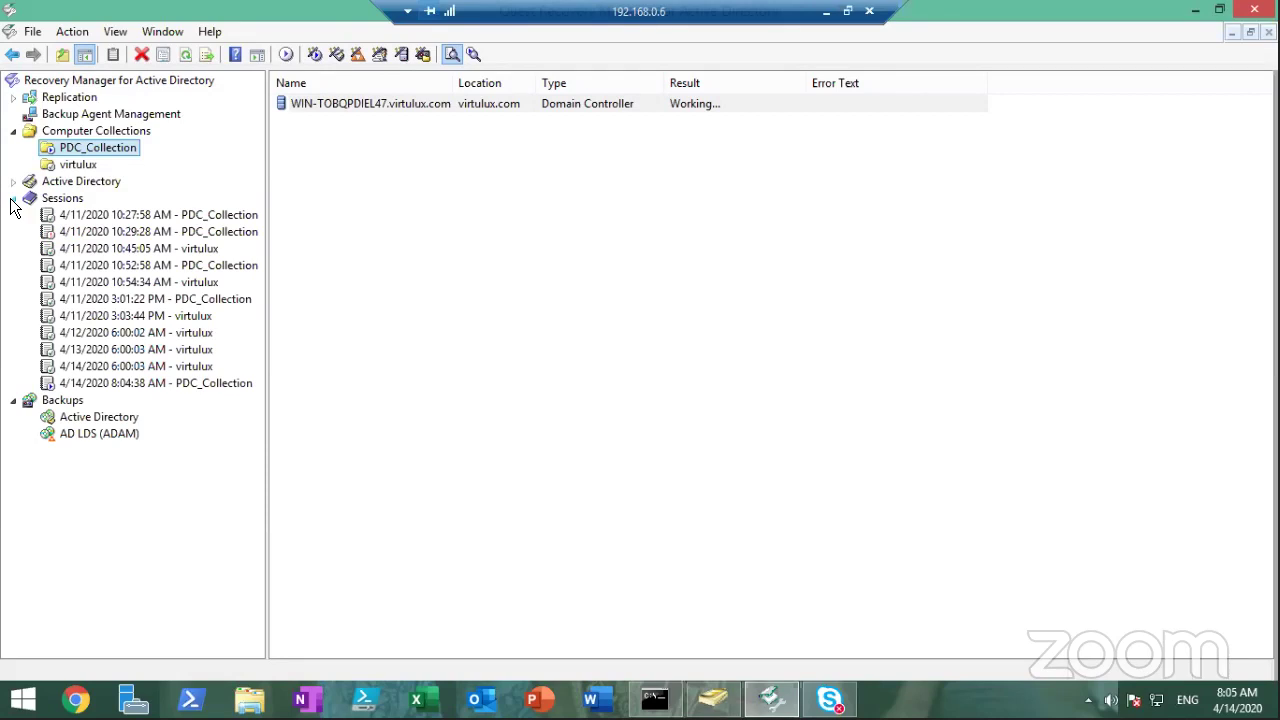
pyautogui.click(12, 200)
pyautogui.click(14, 218)
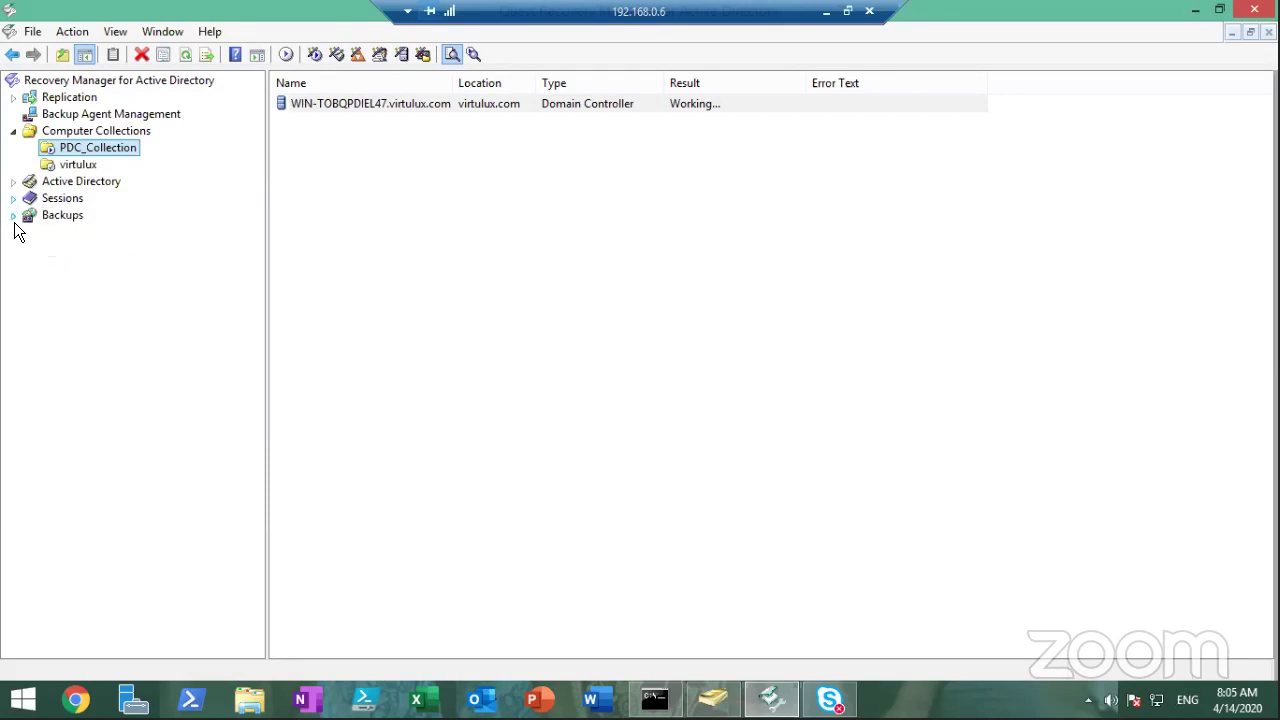
pyautogui.click(13, 216)
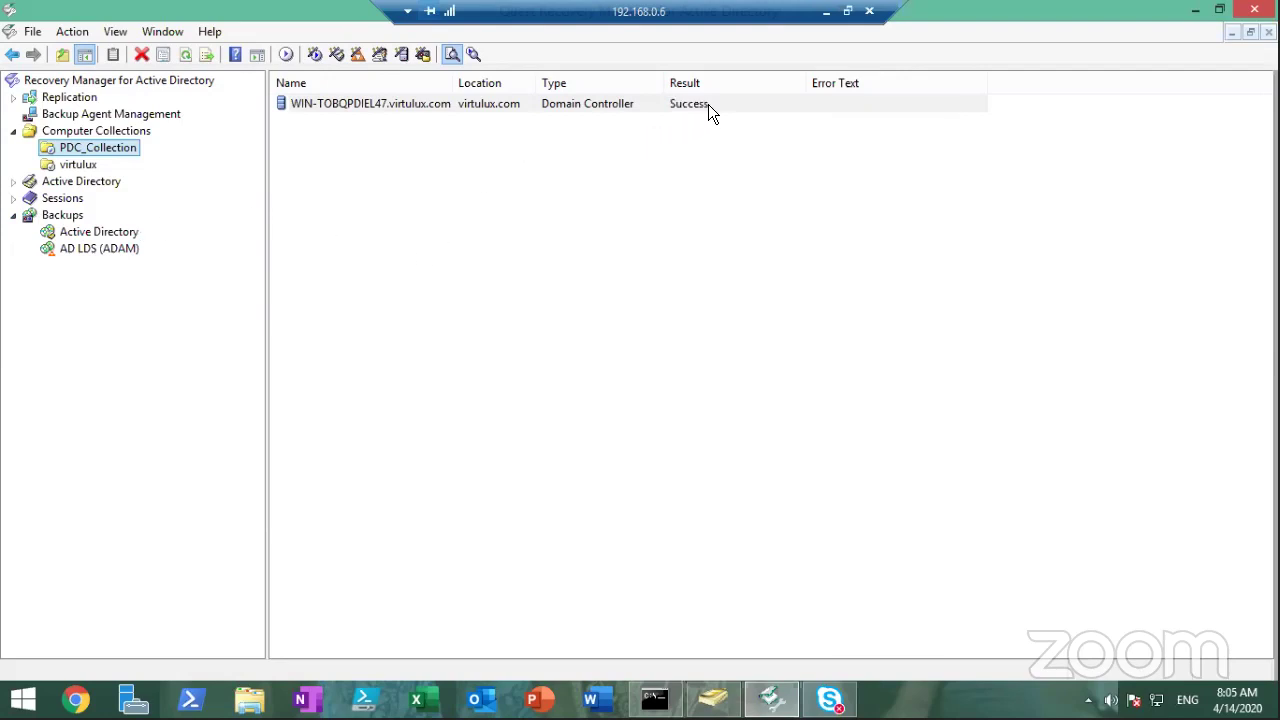
pyautogui.click(710, 104)
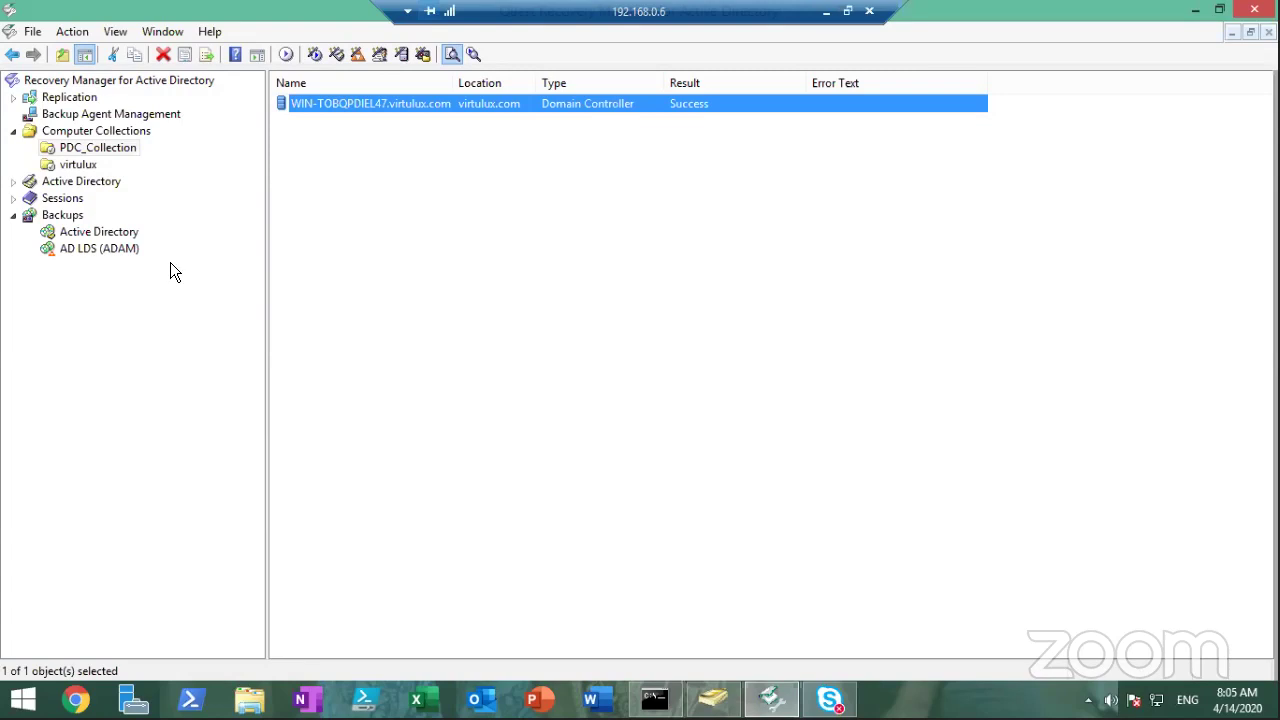
pyautogui.click(91, 236)
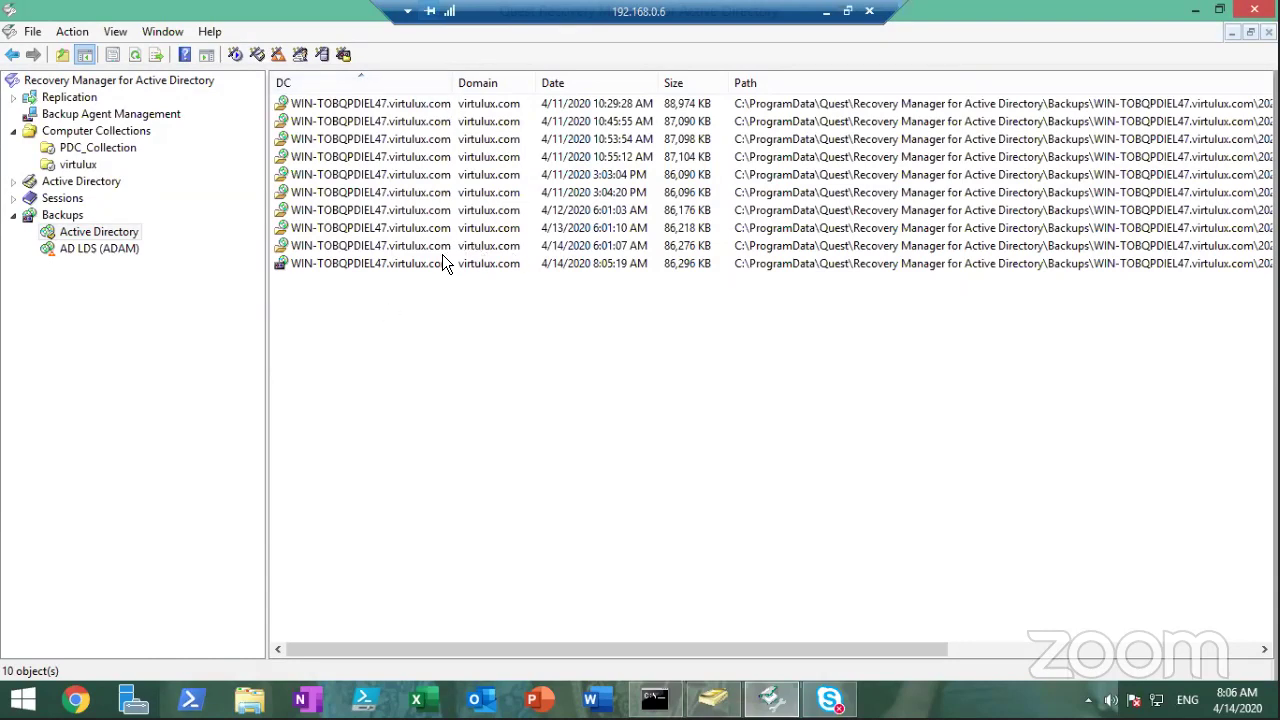
# Select the newest backup, dated 4/14/2020 8:05:19 AM
pyautogui.click(436, 266)
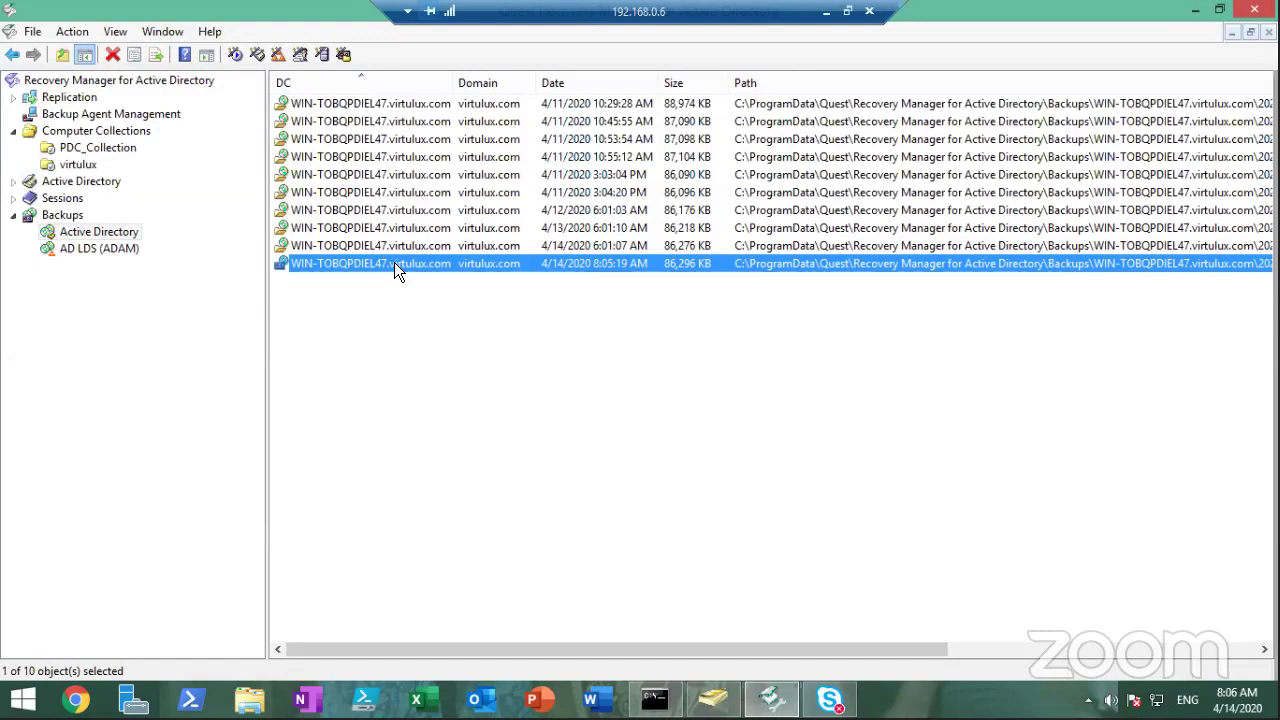
# Select the root Recovery Manager for Active Directory node to show the wizard home page
pyautogui.click(170, 86)
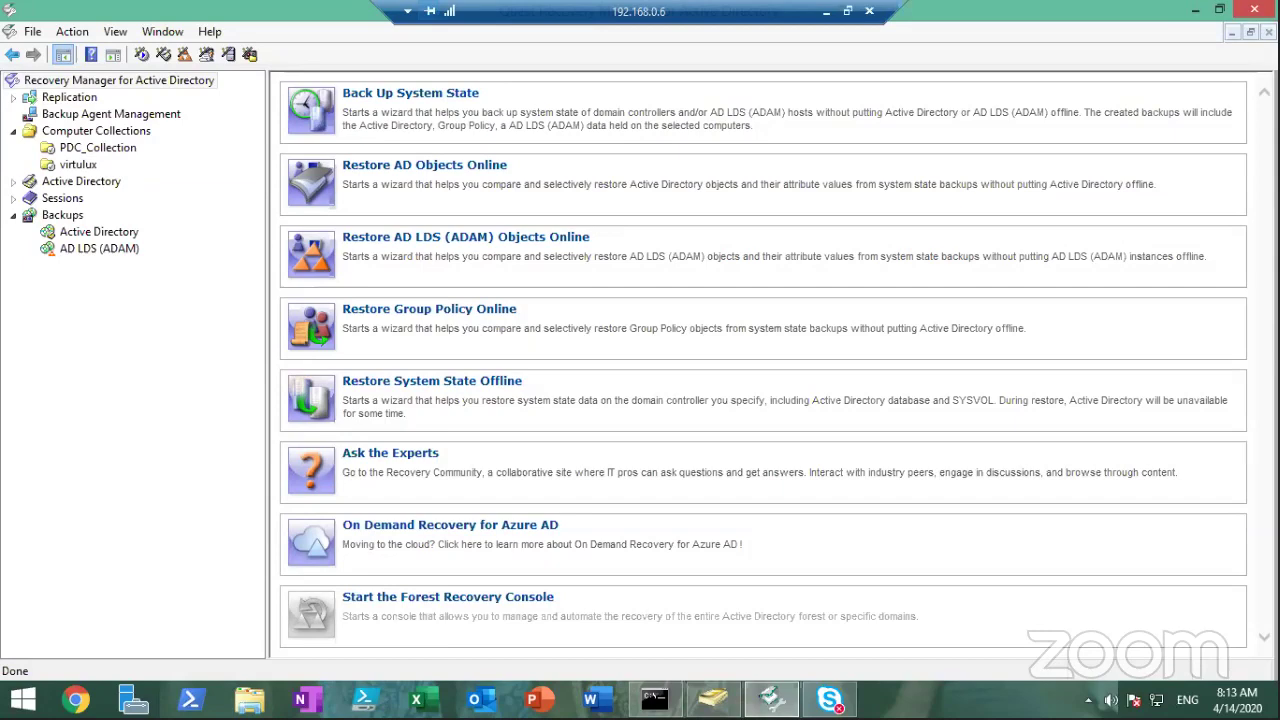
# In Active Directory Users and Computers, refresh the Mumbai - IMSSC user list
pyautogui.click(713, 699)
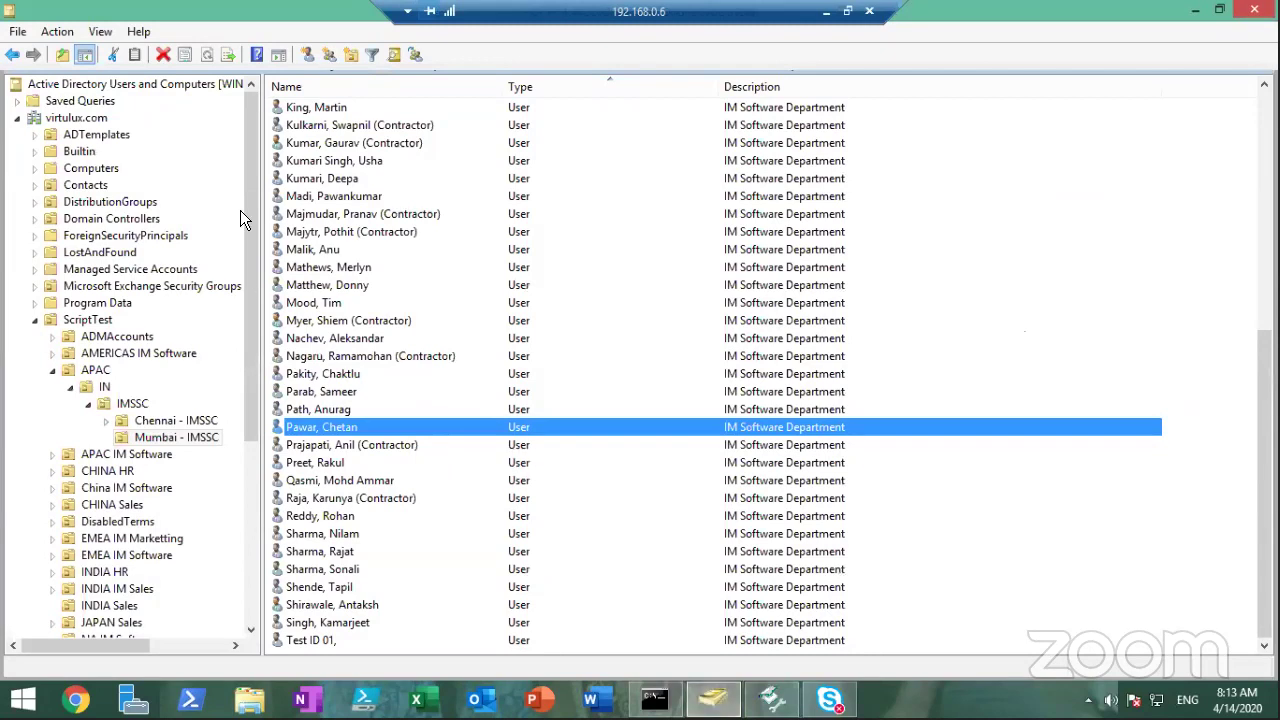
pyautogui.rightClick(176, 436)
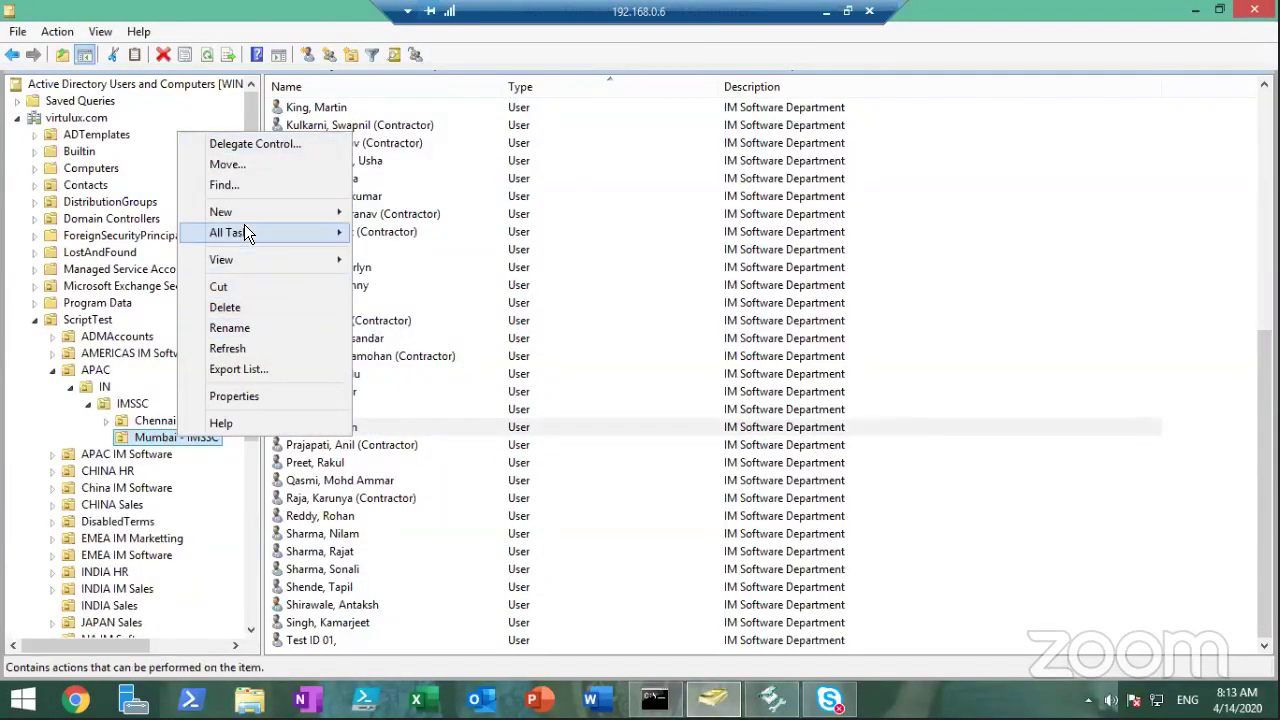
pyautogui.click(244, 350)
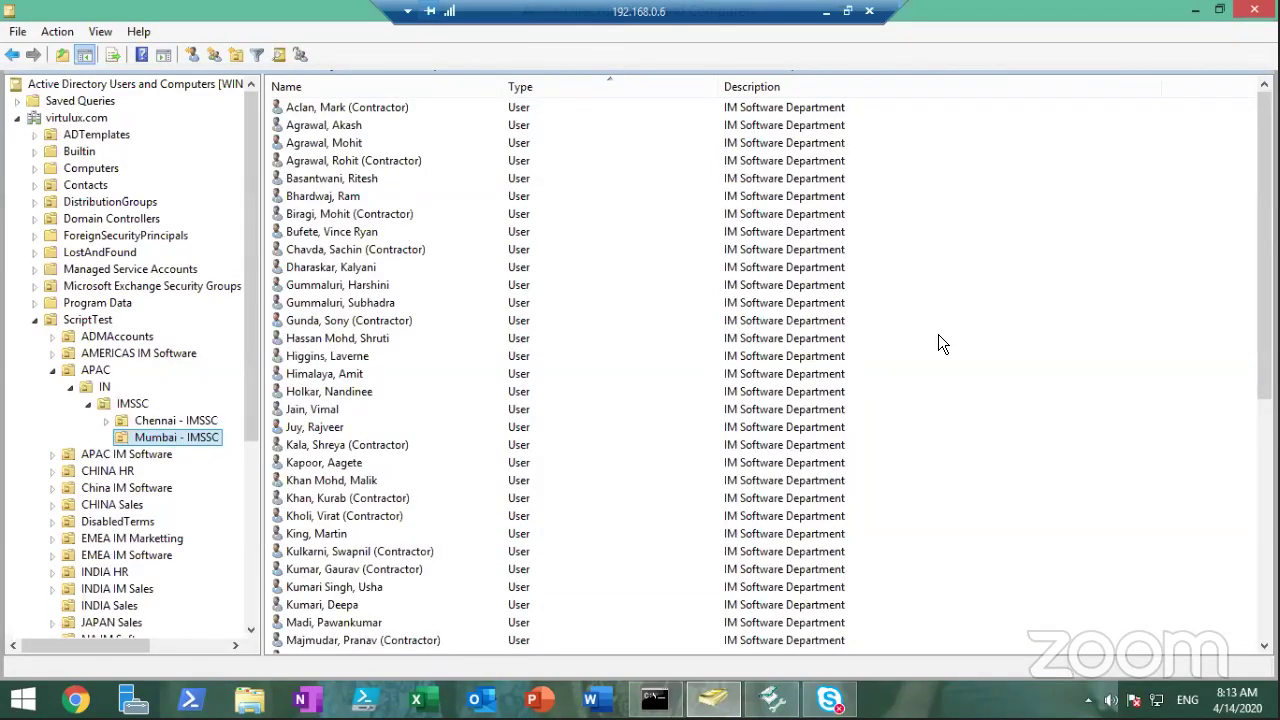
pyautogui.moveTo(1264, 250)
pyautogui.mouseDown()
pyautogui.moveTo(1264, 490)
pyautogui.moveTo(1264, 245)
pyautogui.mouseUp()
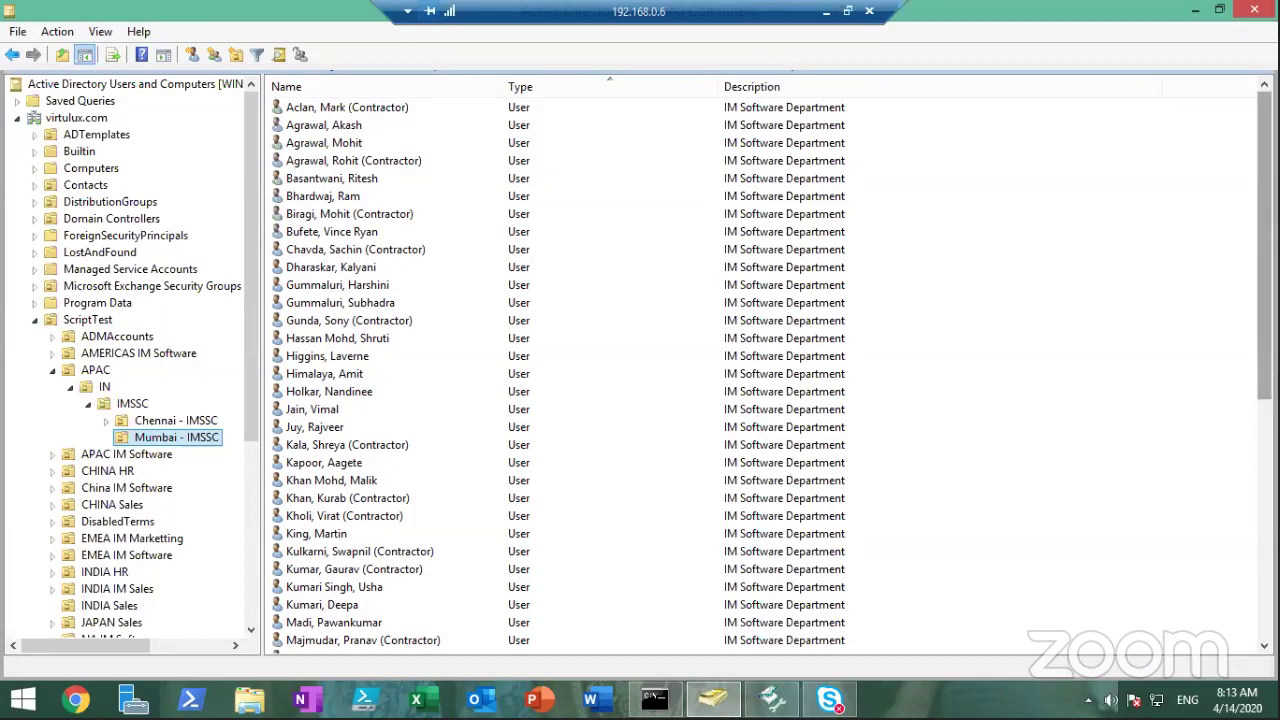
pyautogui.moveTo(1264, 244); pyautogui.dragTo(1264, 484)
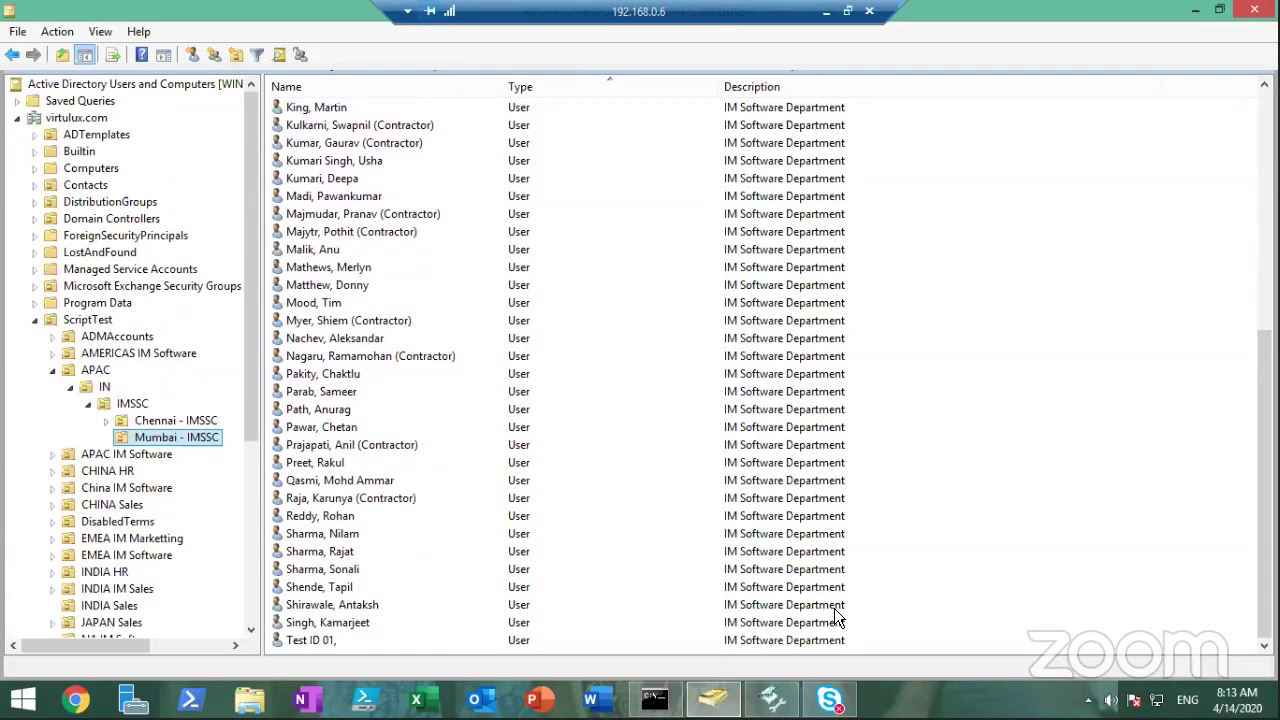
# Delete the chosen user account from Mumbai - IMSSC and confirm the deletion
pyautogui.click(342, 620)
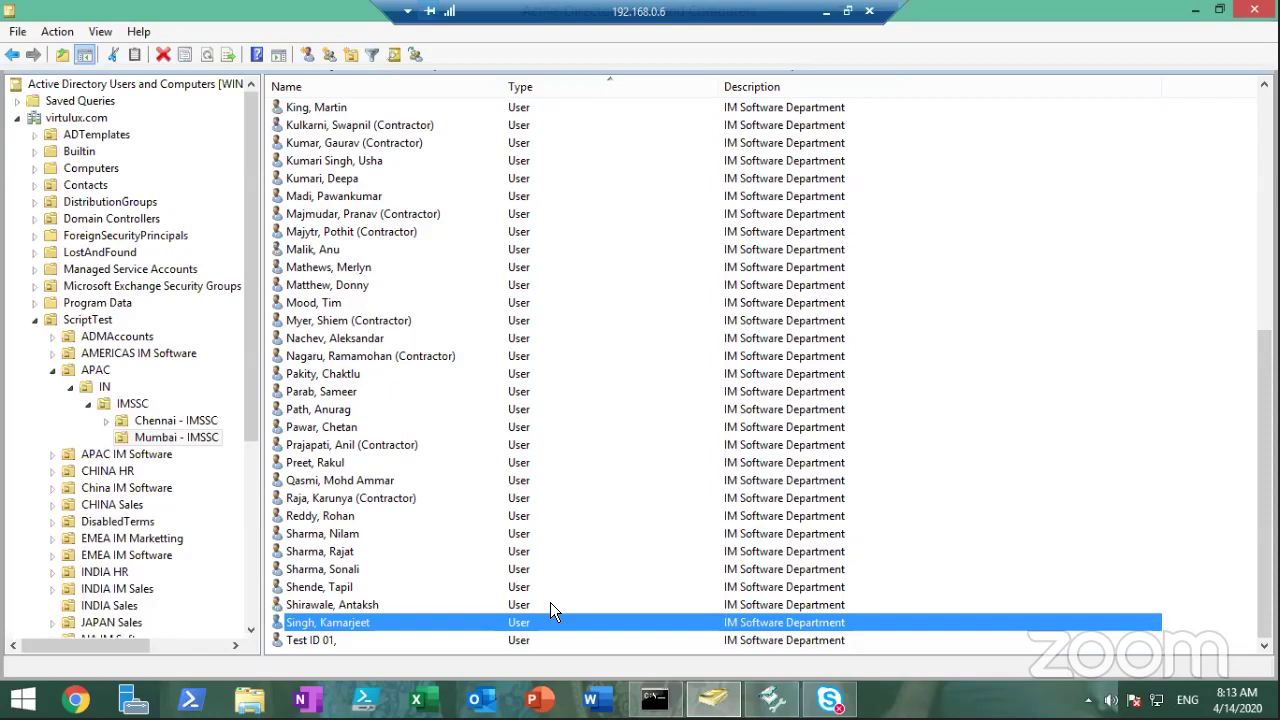
pyautogui.rightClick(368, 622)
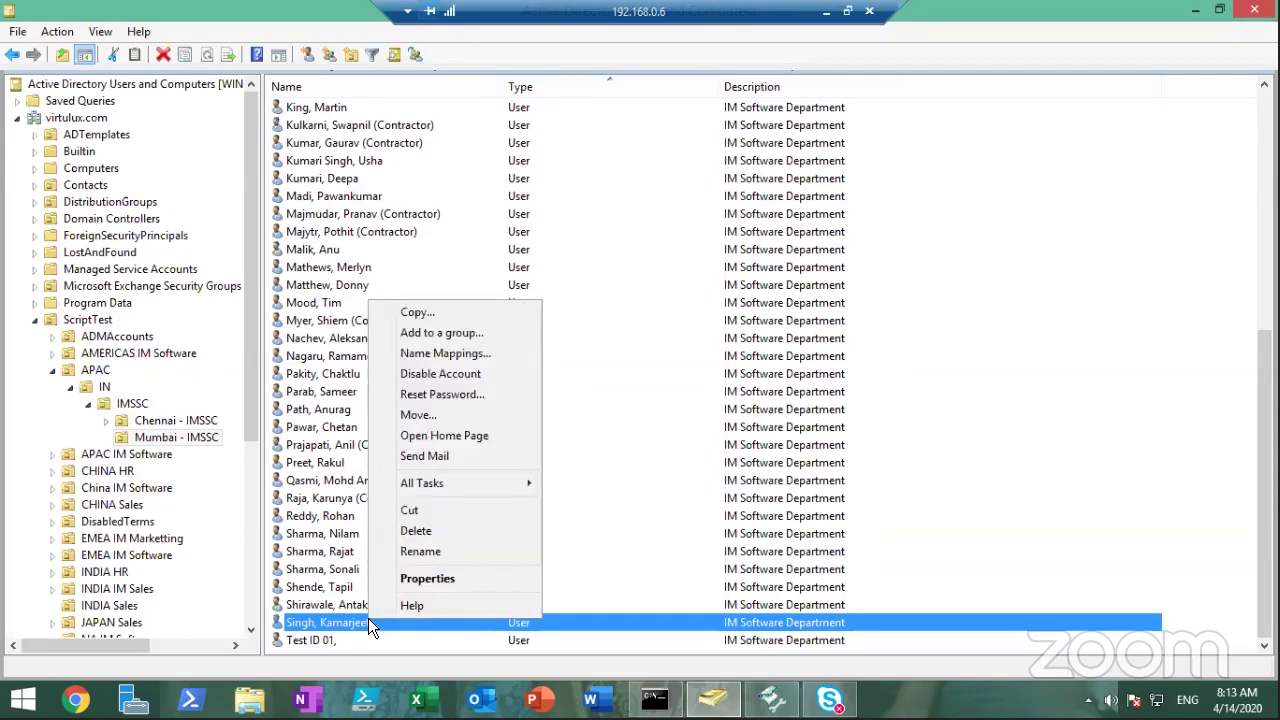
pyautogui.click(445, 530)
pyautogui.click(720, 419)
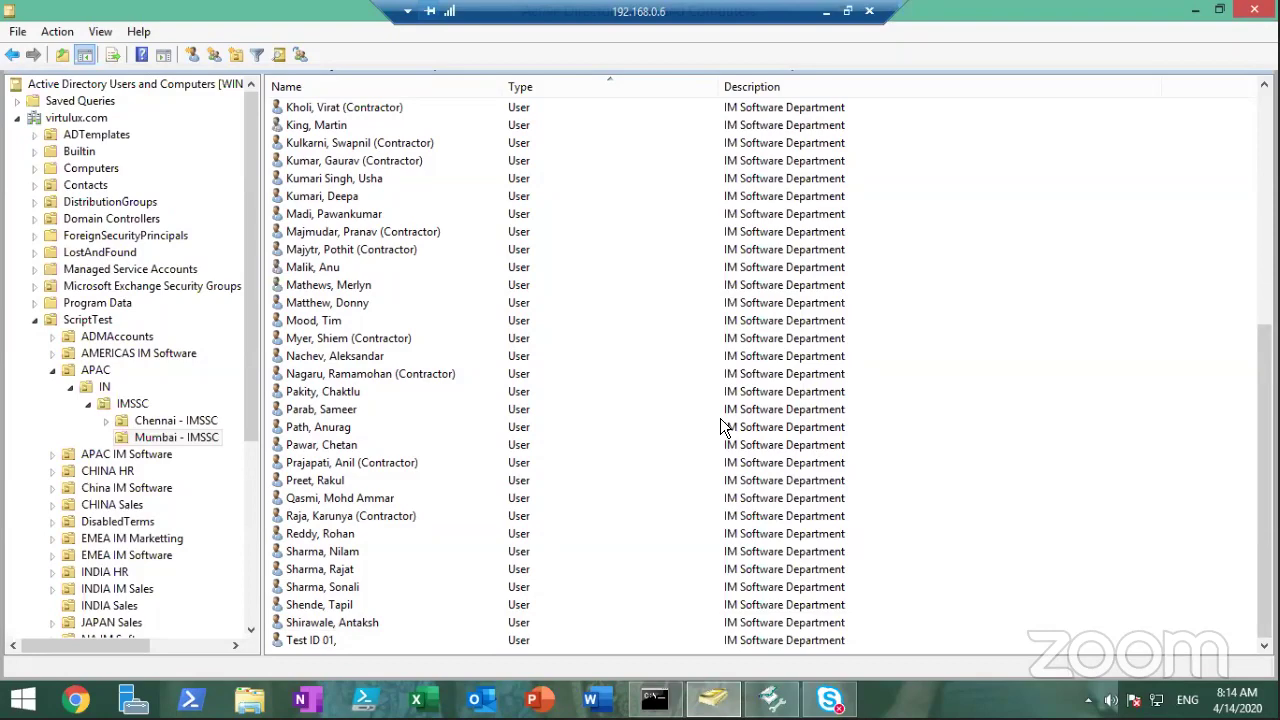
# Back in Recovery Manager, launch Restore AD Objects Online and pass the welcome page
pyautogui.click(771, 699)
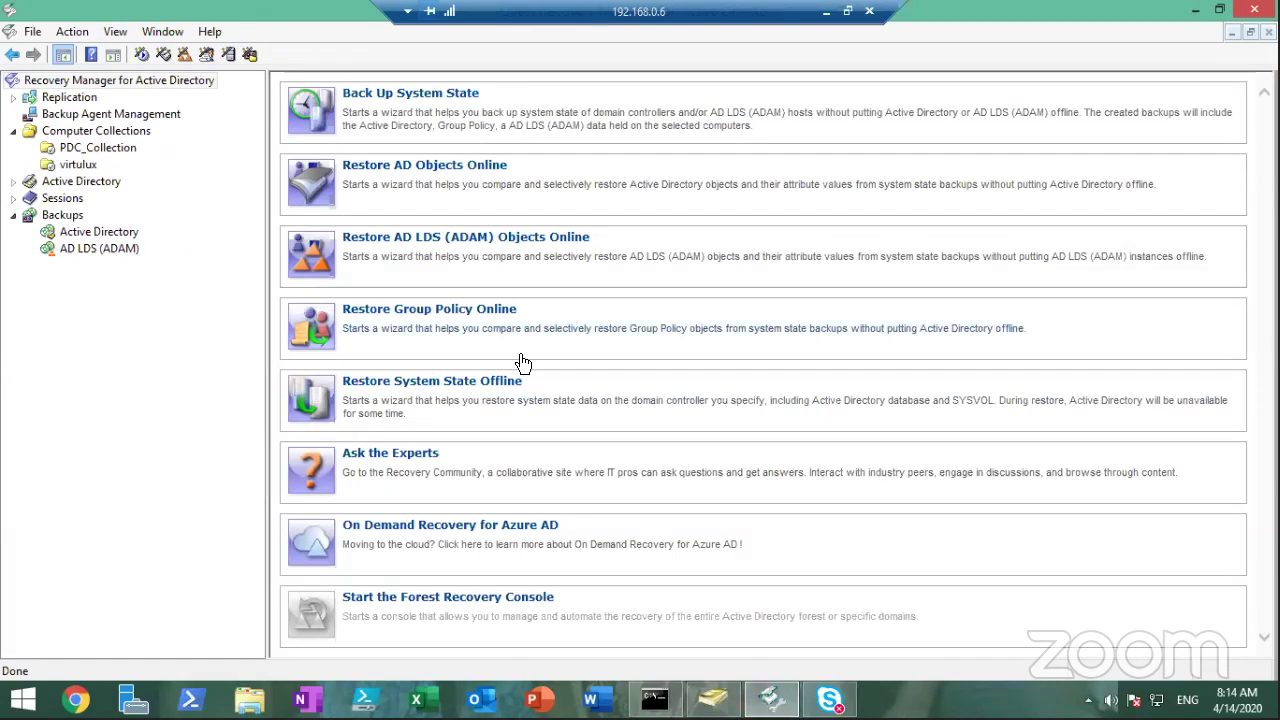
pyautogui.click(417, 175)
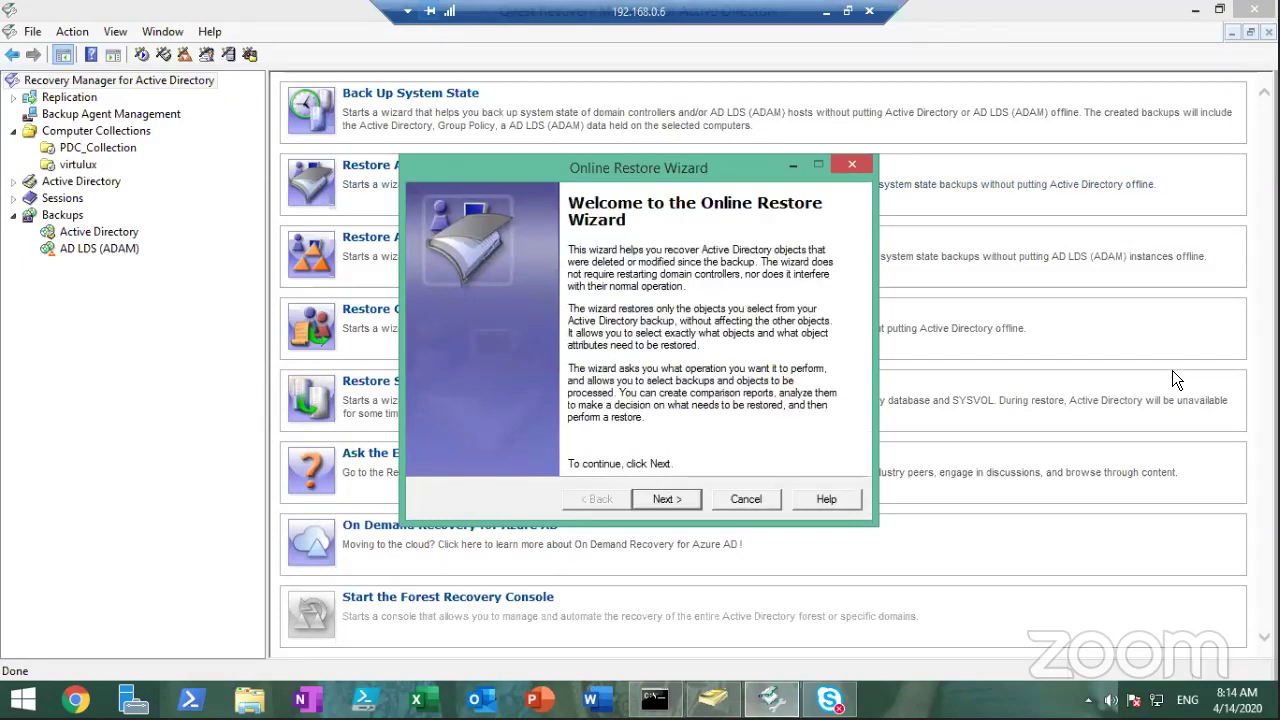
pyautogui.click(676, 500)
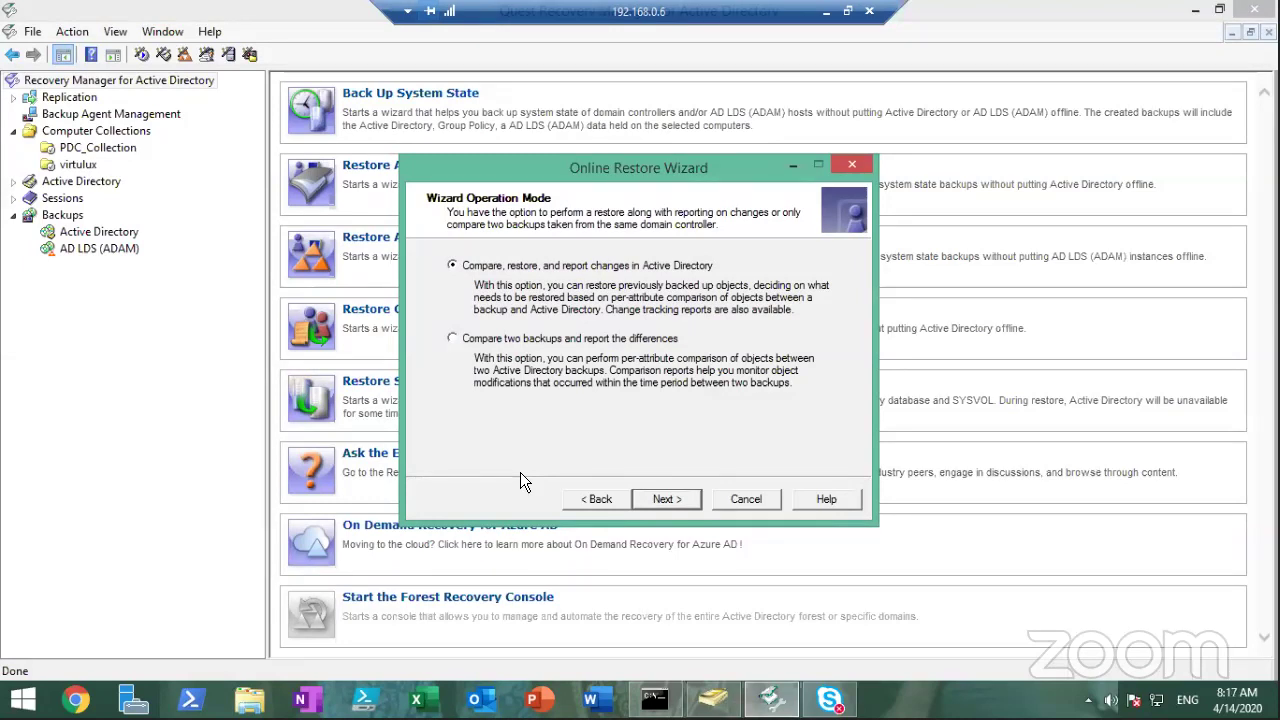
# Keep compare, restore and report mode and virtulux.com, then pick the 4/11/2020 10:29:28 AM backup
pyautogui.click(665, 499)
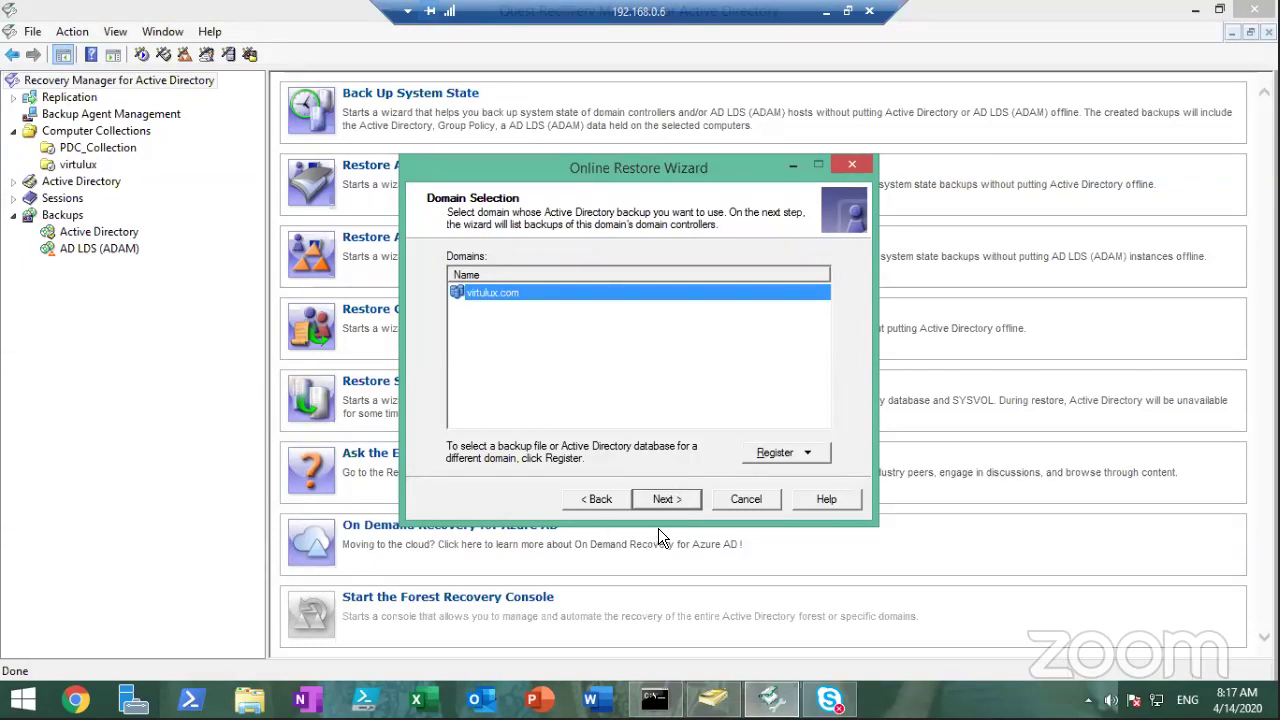
pyautogui.click(684, 508)
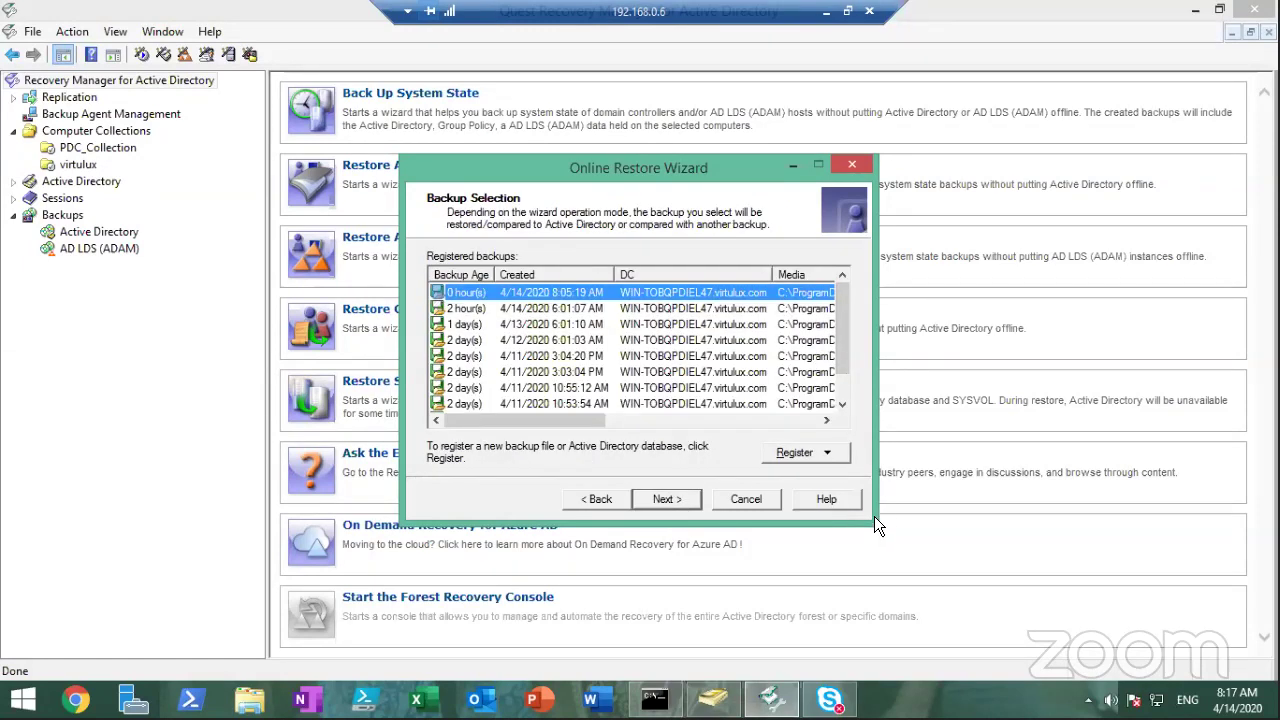
pyautogui.click(840, 394)
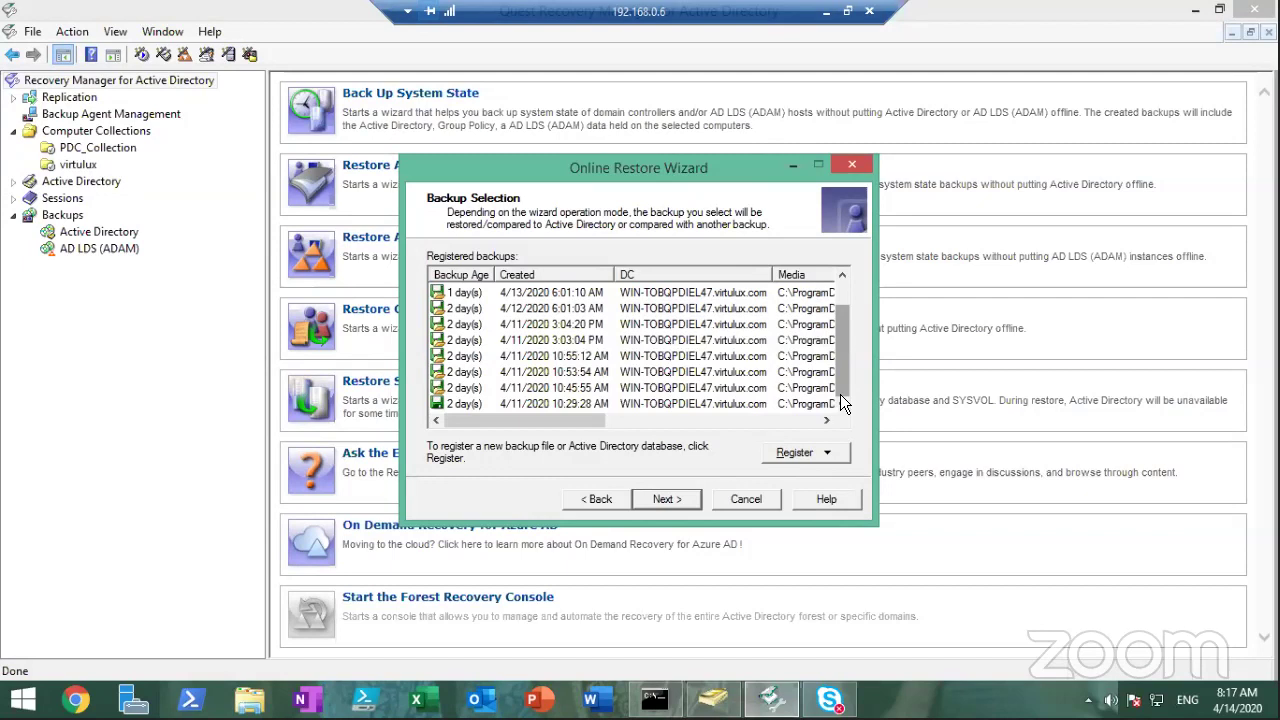
pyautogui.click(524, 404)
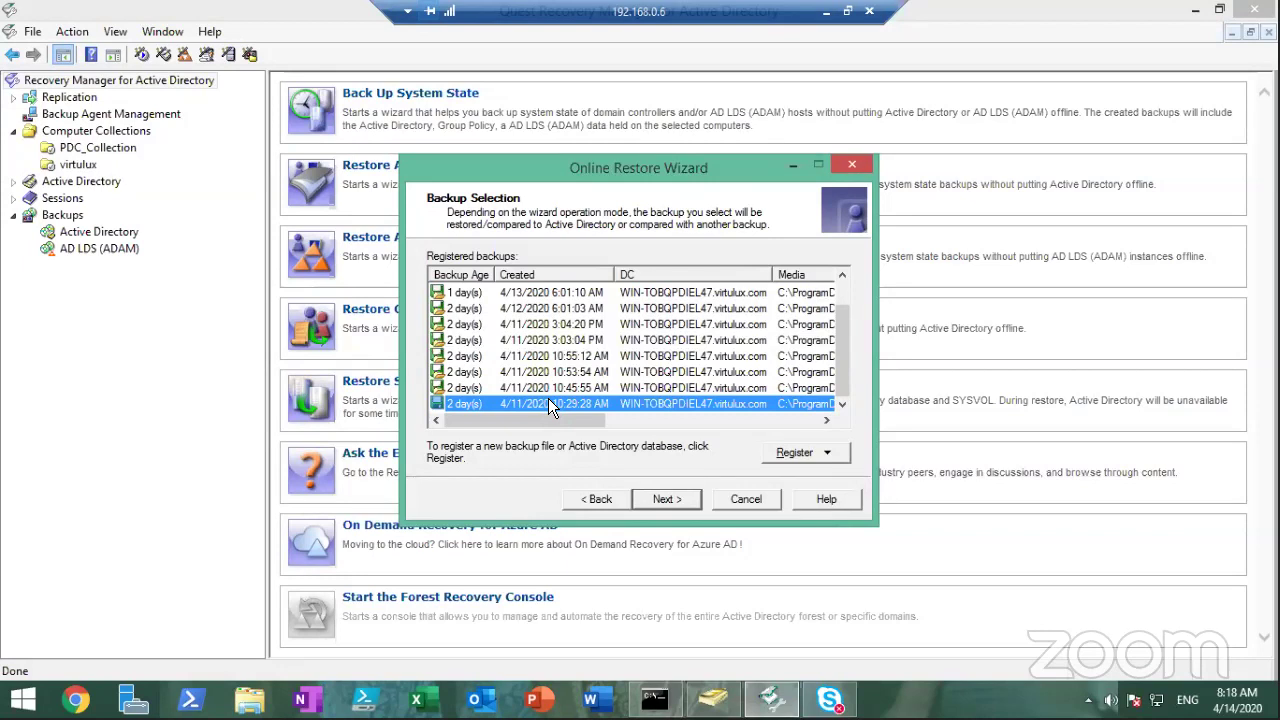
# Extract the chosen backup into the default Unpacked folder until Backup Data Preparation reads Done
pyautogui.click(666, 499)
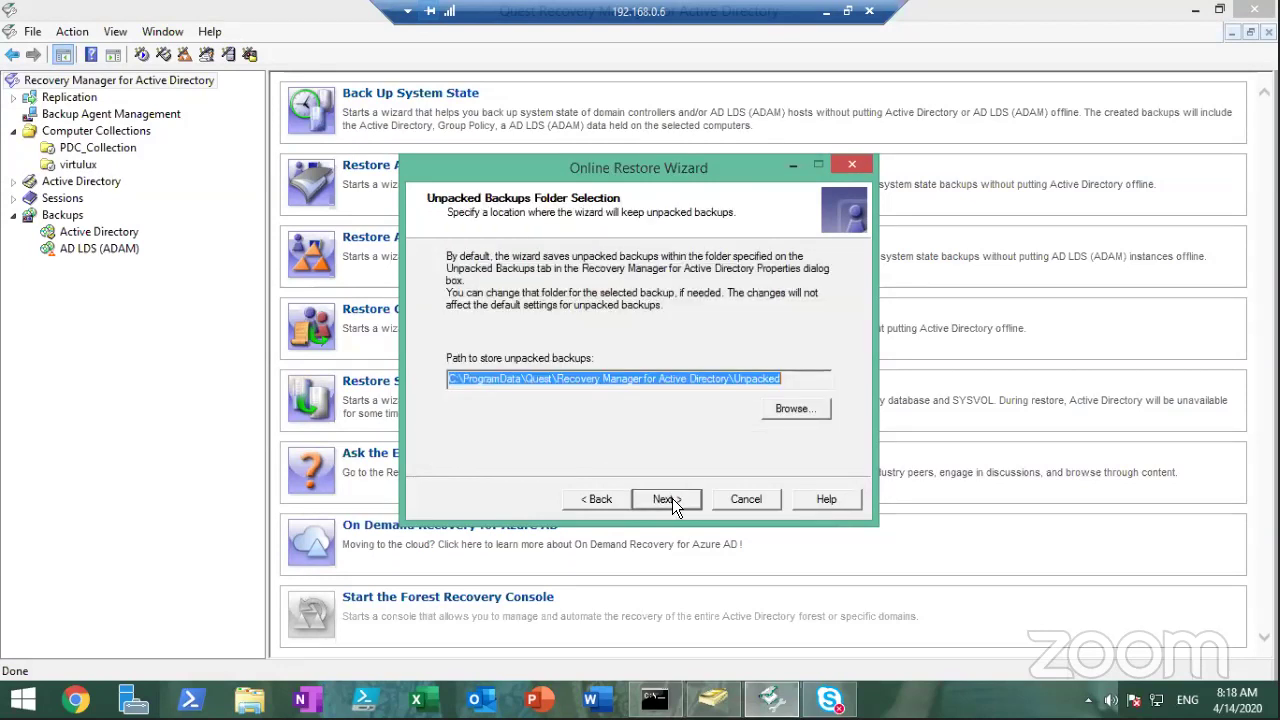
pyautogui.click(672, 499)
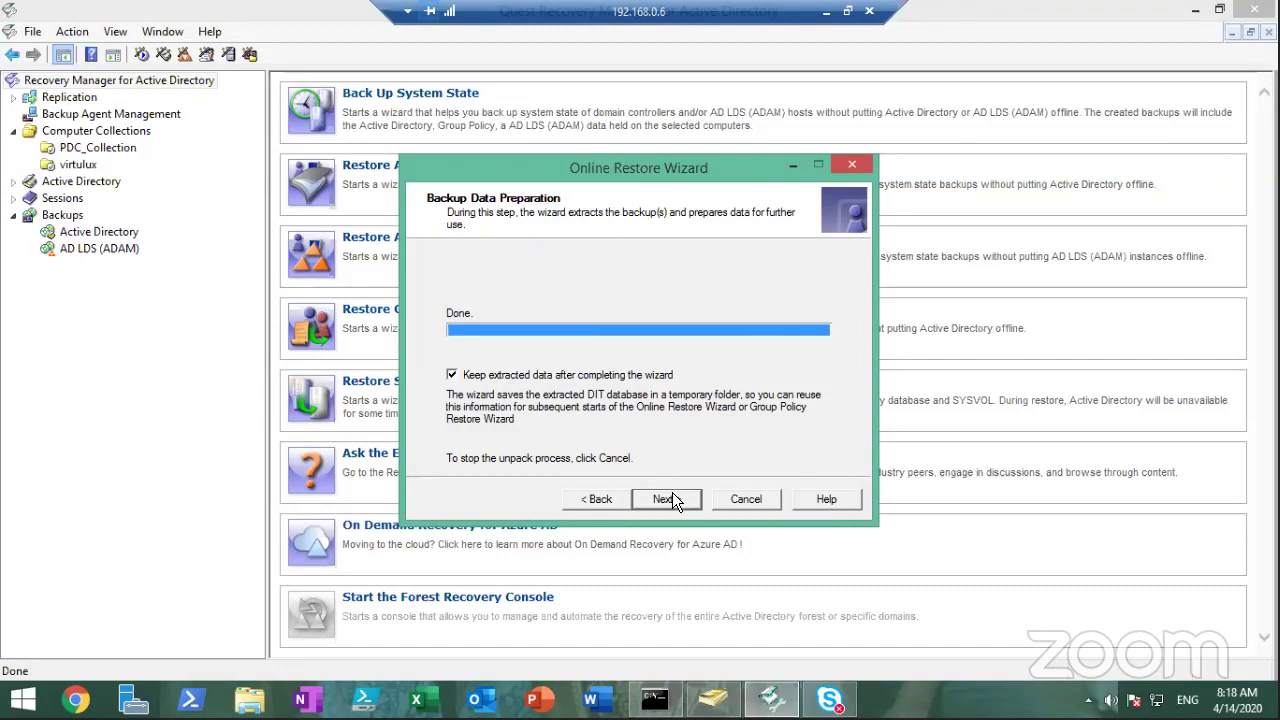
# In Active Directory Users and Computers, search the Entire Directory for the deleted user's first name
pyautogui.click(712, 698)
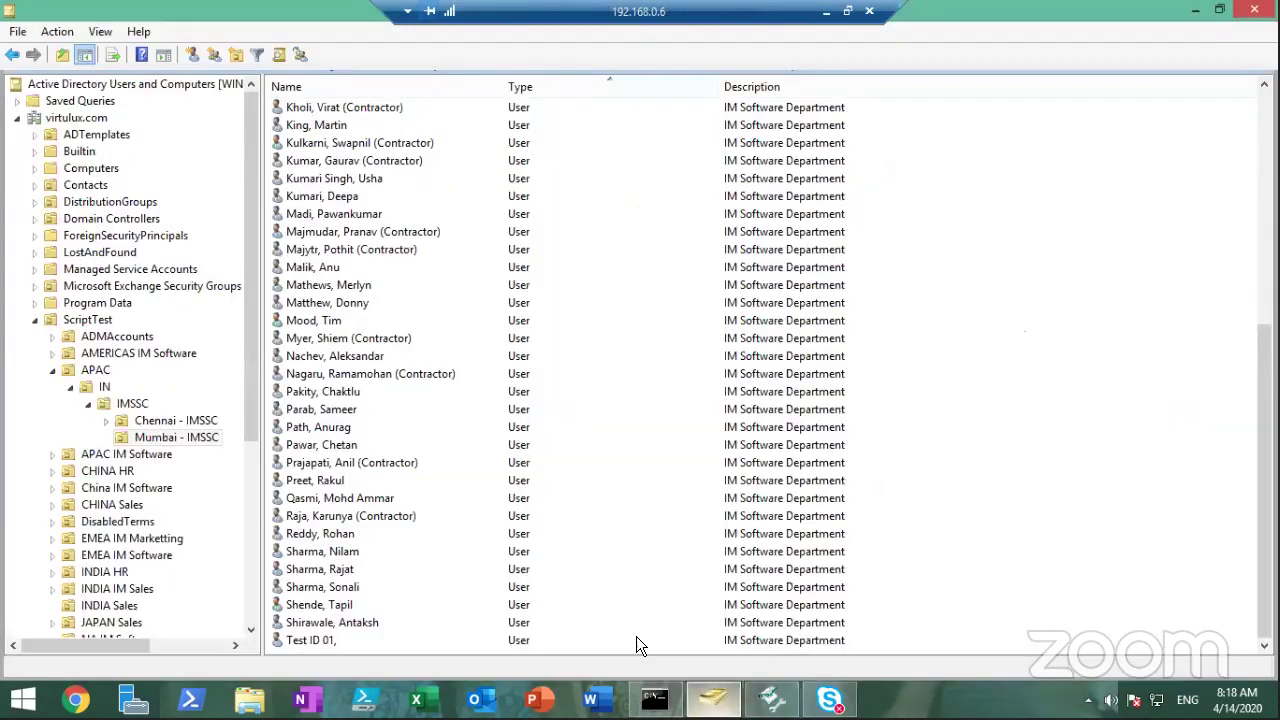
pyautogui.click(279, 57)
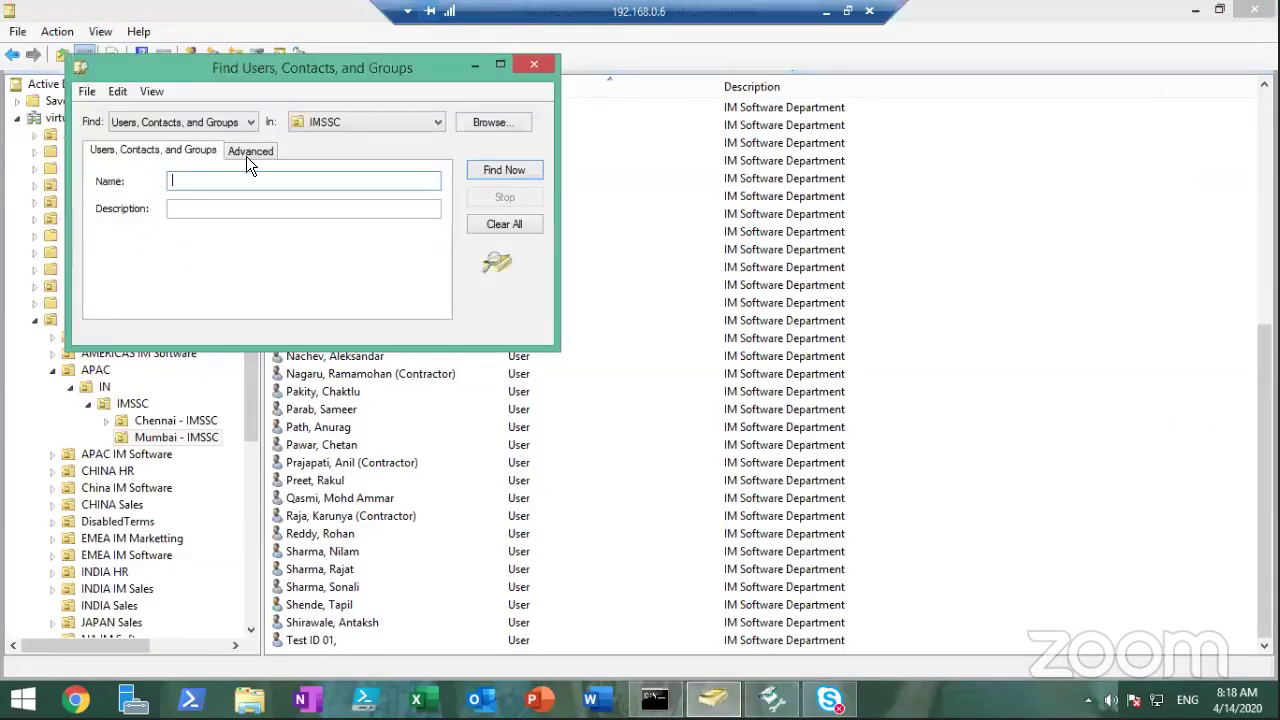
pyautogui.click(342, 122)
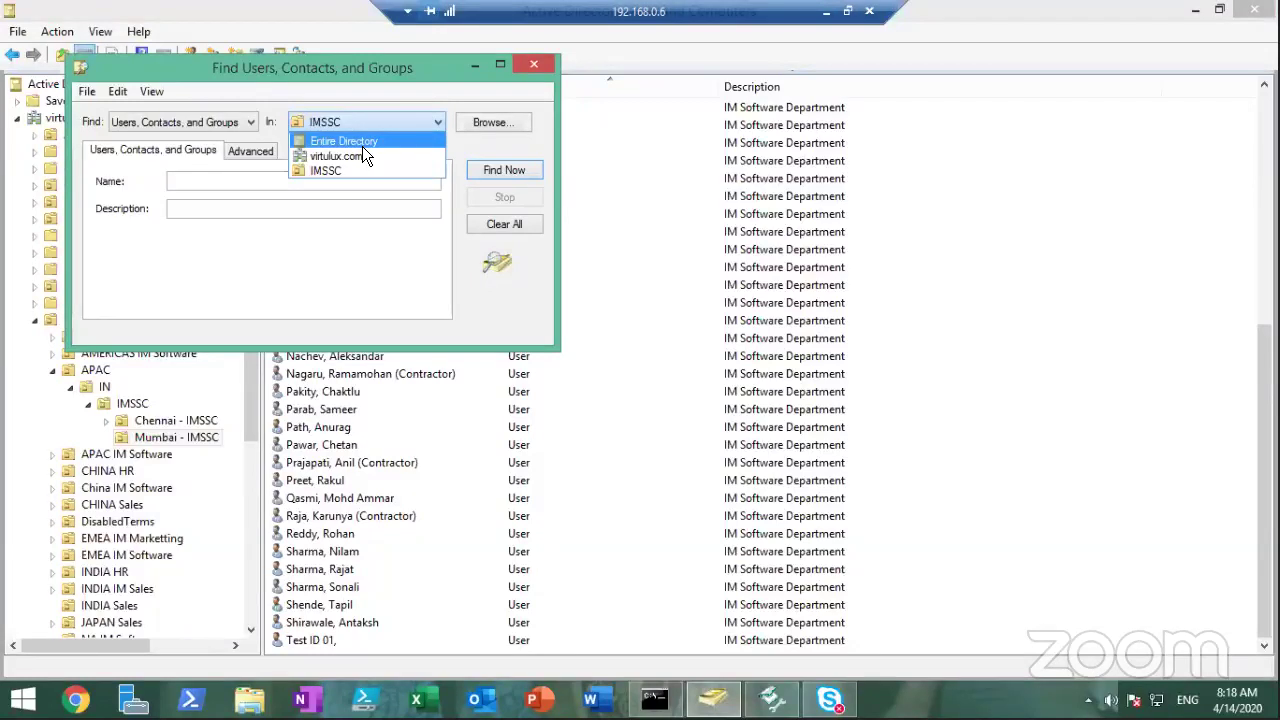
pyautogui.click(361, 146)
pyautogui.click(326, 186)
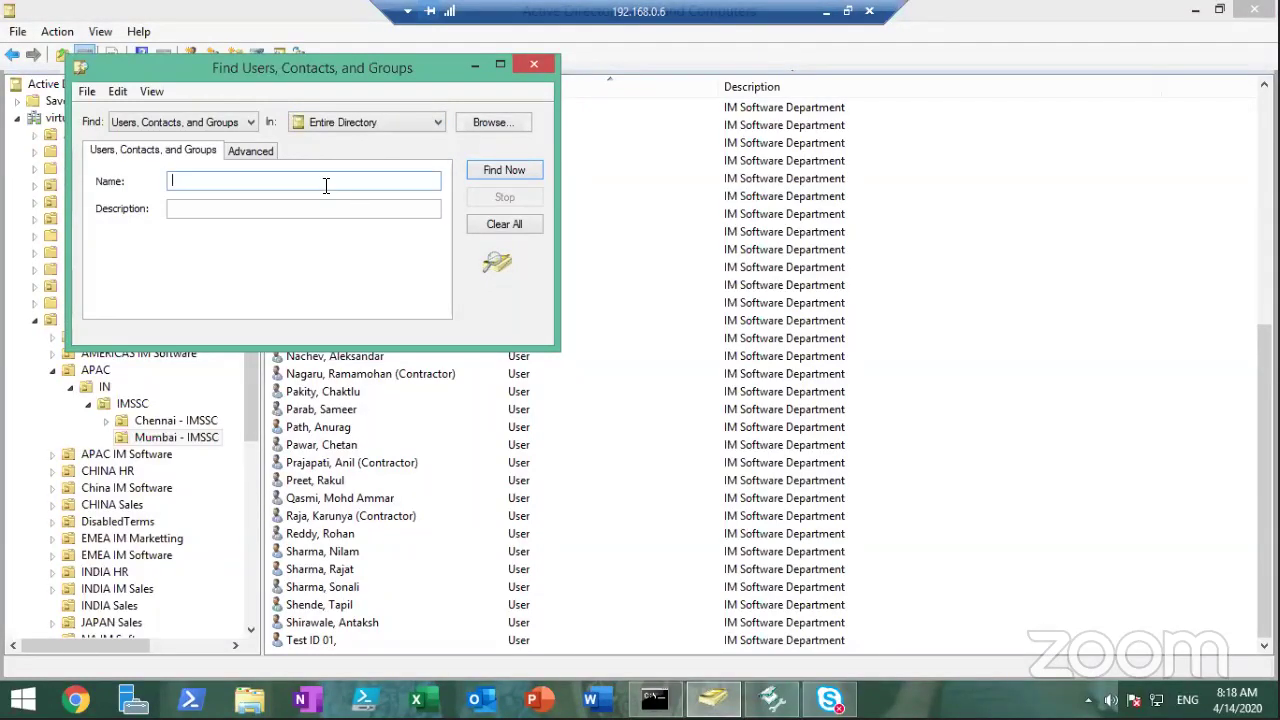
pyautogui.write('Karam')
pyautogui.press('Return')
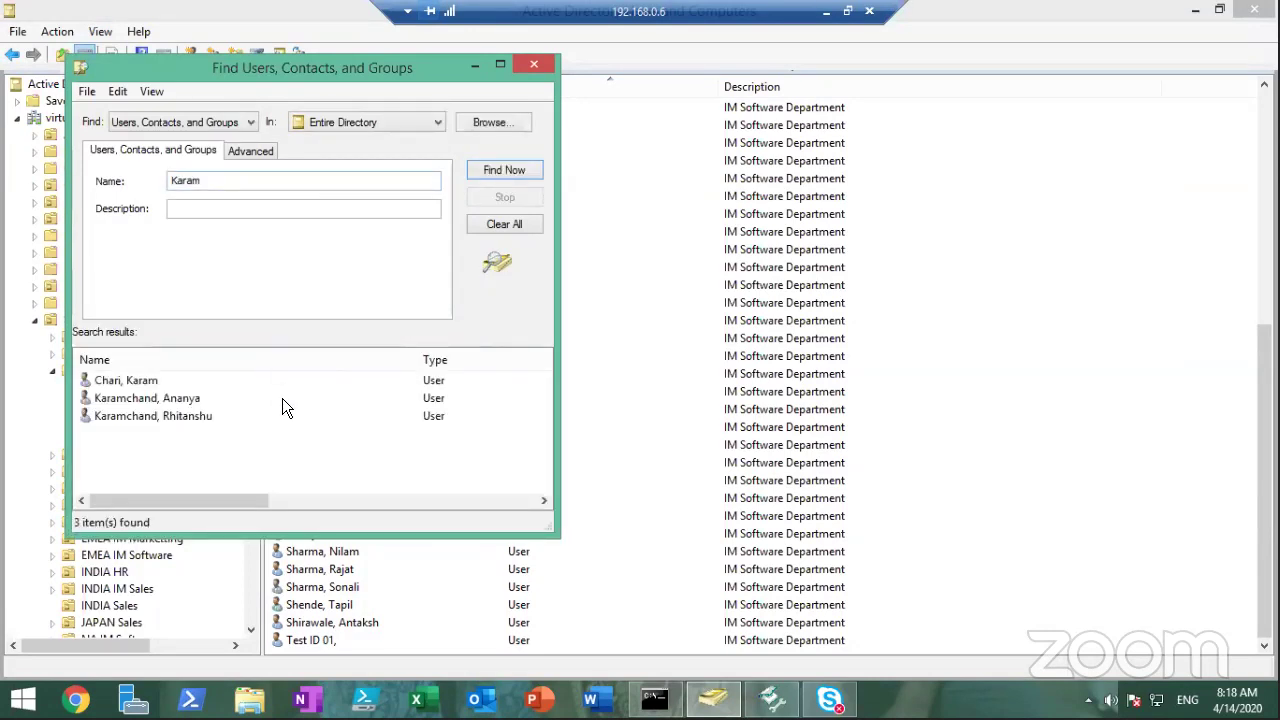
# Review the three matching users, then return to the Recovery Manager restore wizard
pyautogui.click(212, 420)
pyautogui.click(226, 398)
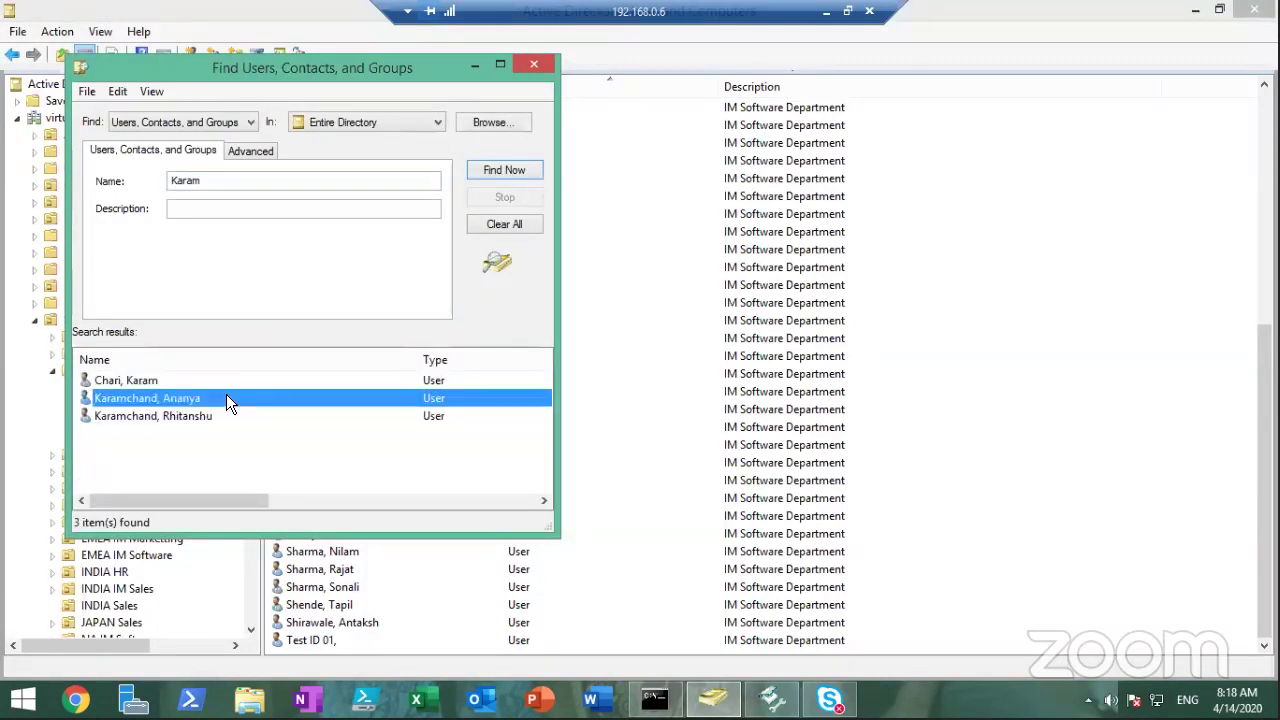
pyautogui.click(212, 382)
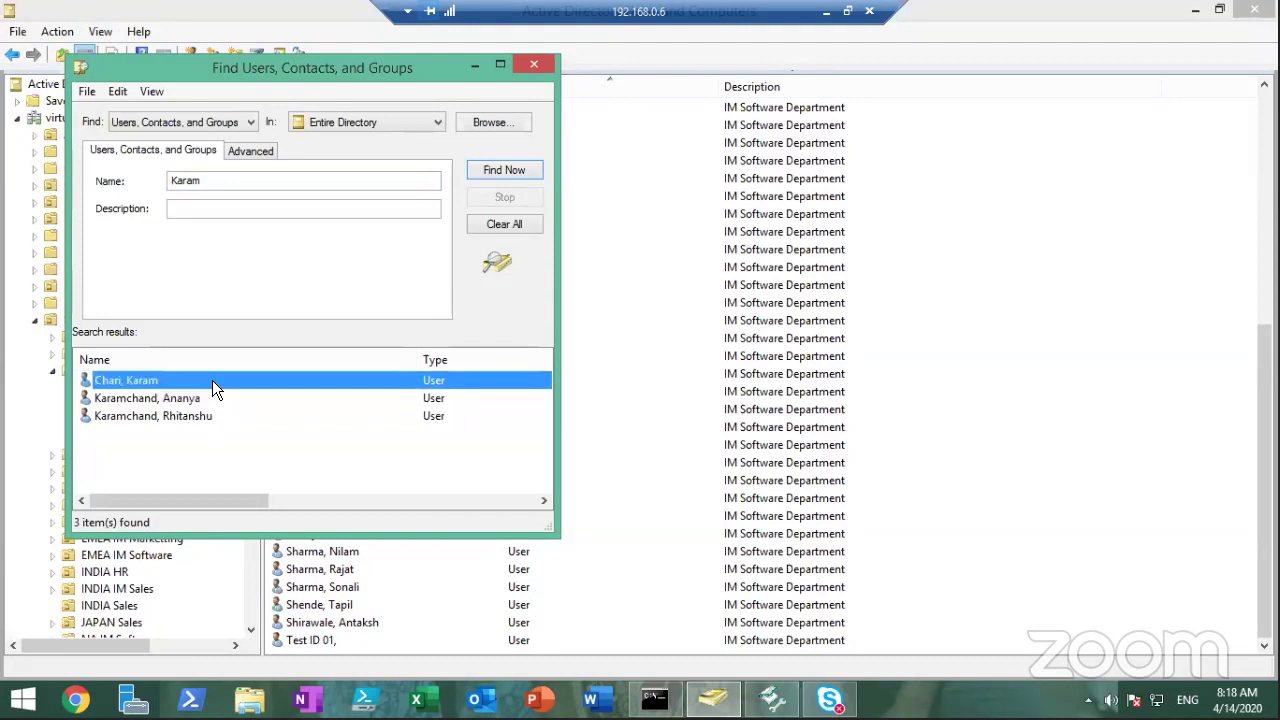
pyautogui.click(284, 182)
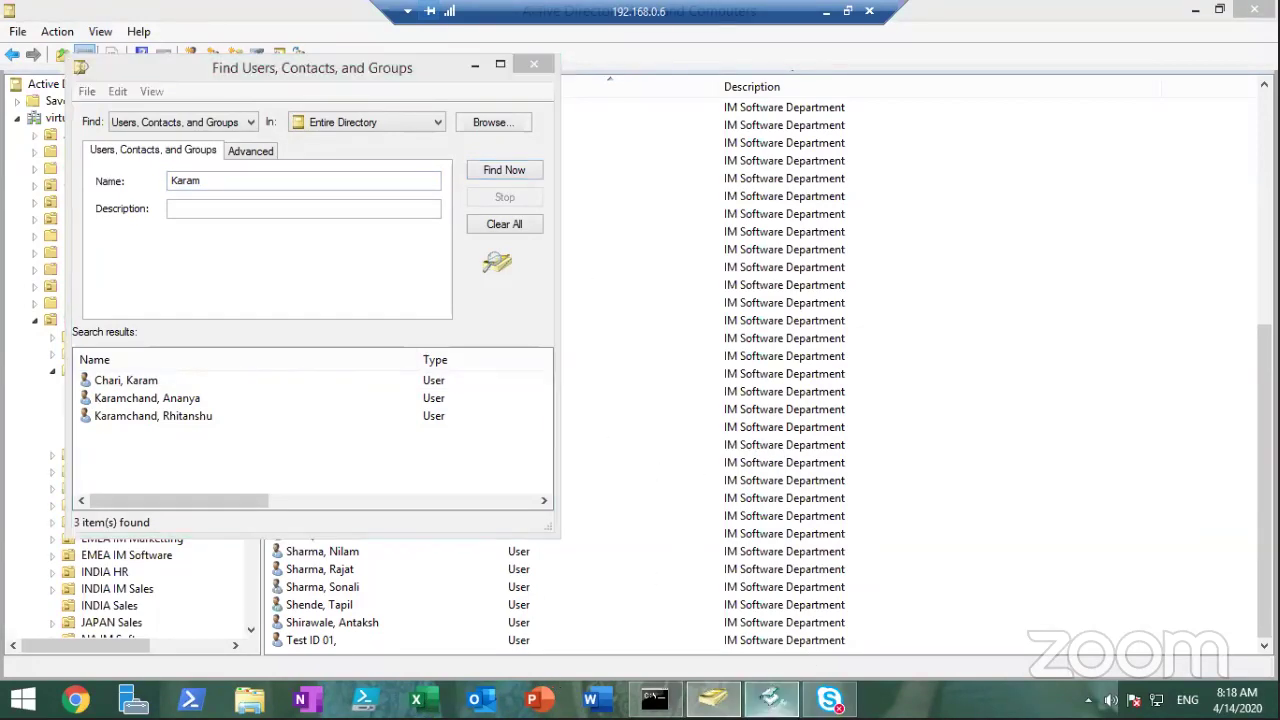
pyautogui.click(773, 698)
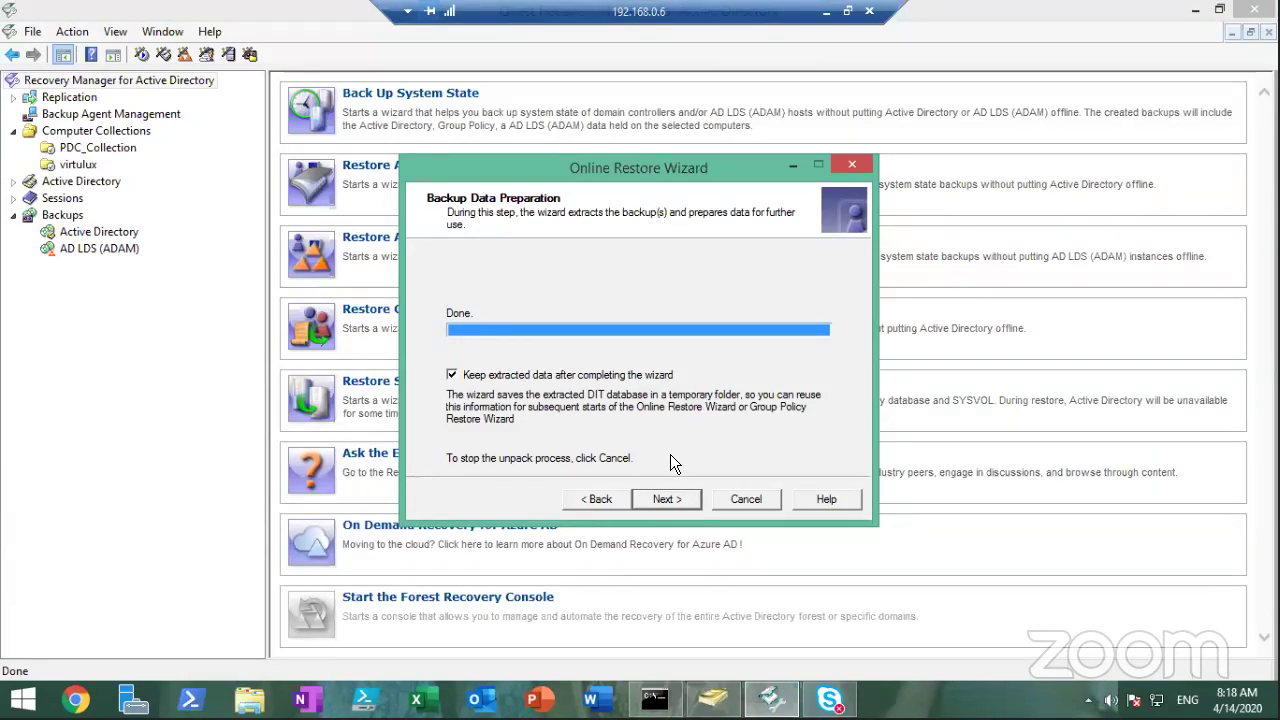
# Advance the wizard from the completed Backup Data Preparation to Domain Access Options
pyautogui.click(676, 500)
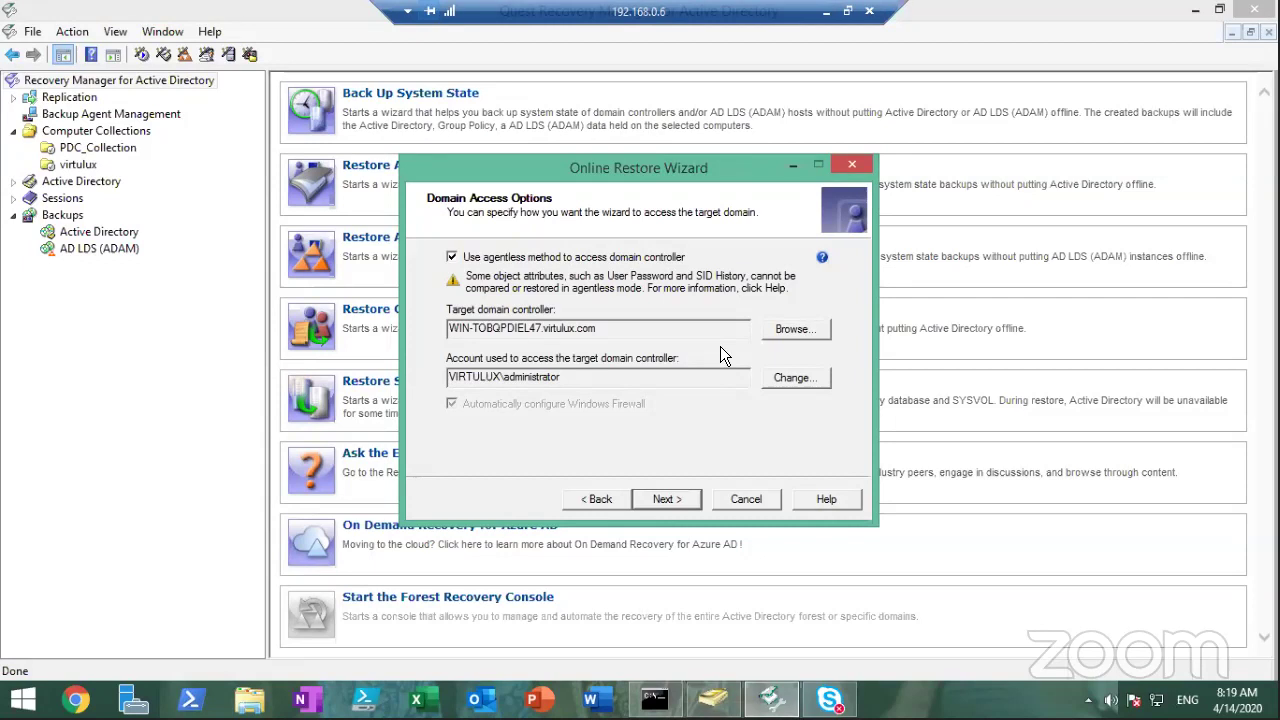
# Keep agentless access to WIN-TOBQPDIEL47.virtulux.com as administrator and proceed to Objects to Be Processed
pyautogui.click(666, 499)
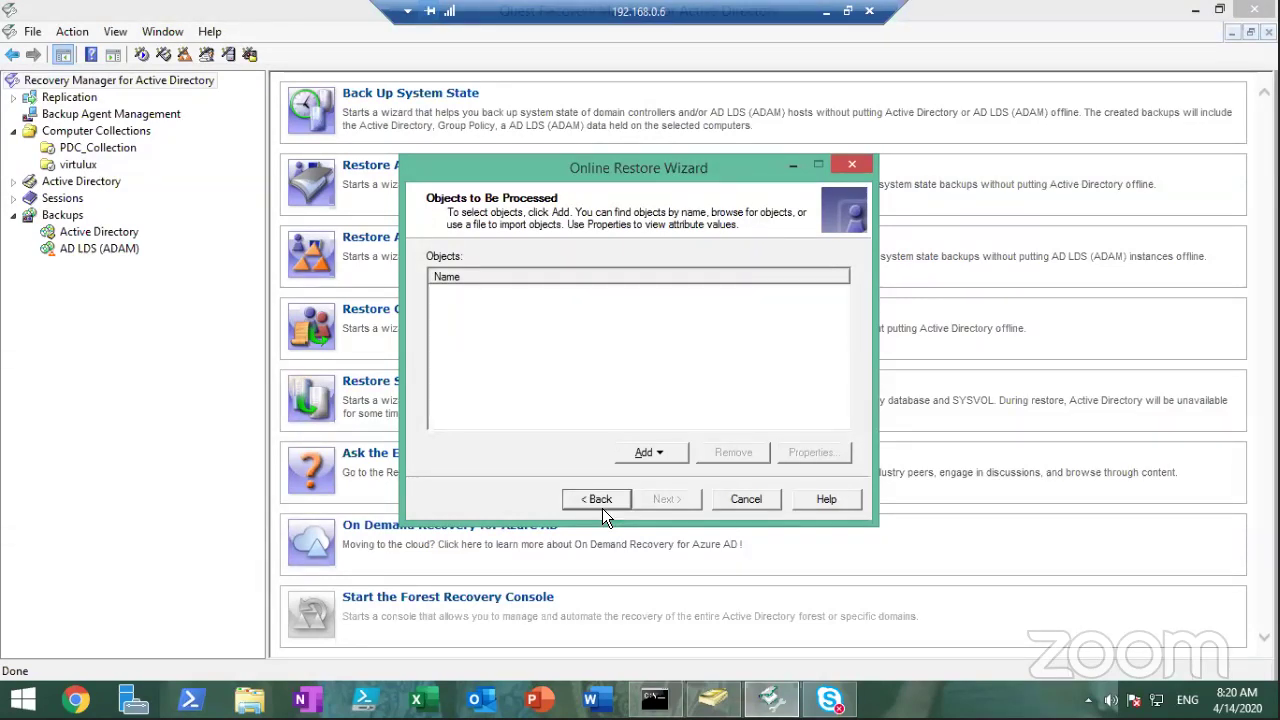
# Open the Add dropdown on the empty Objects to Be Processed page
pyautogui.click(660, 456)
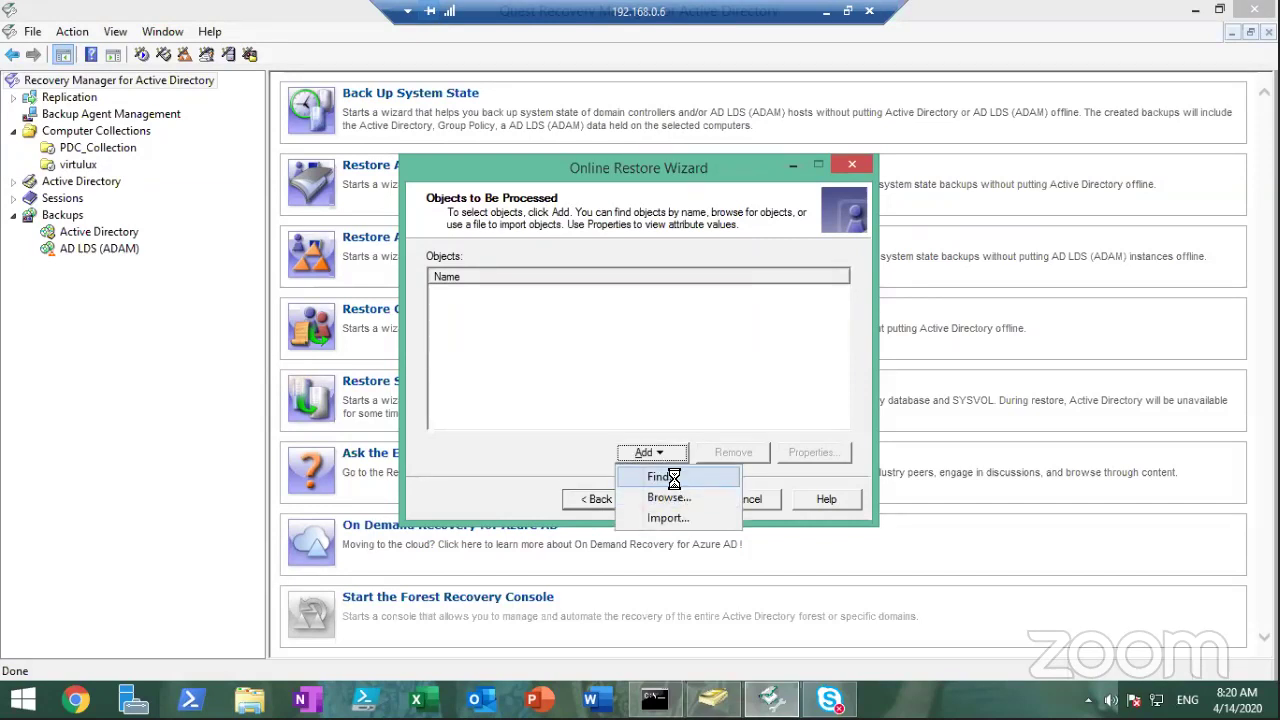
# Choose Add > Find and search the backup for the deleted user's full and shortened first name
pyautogui.click(674, 479)
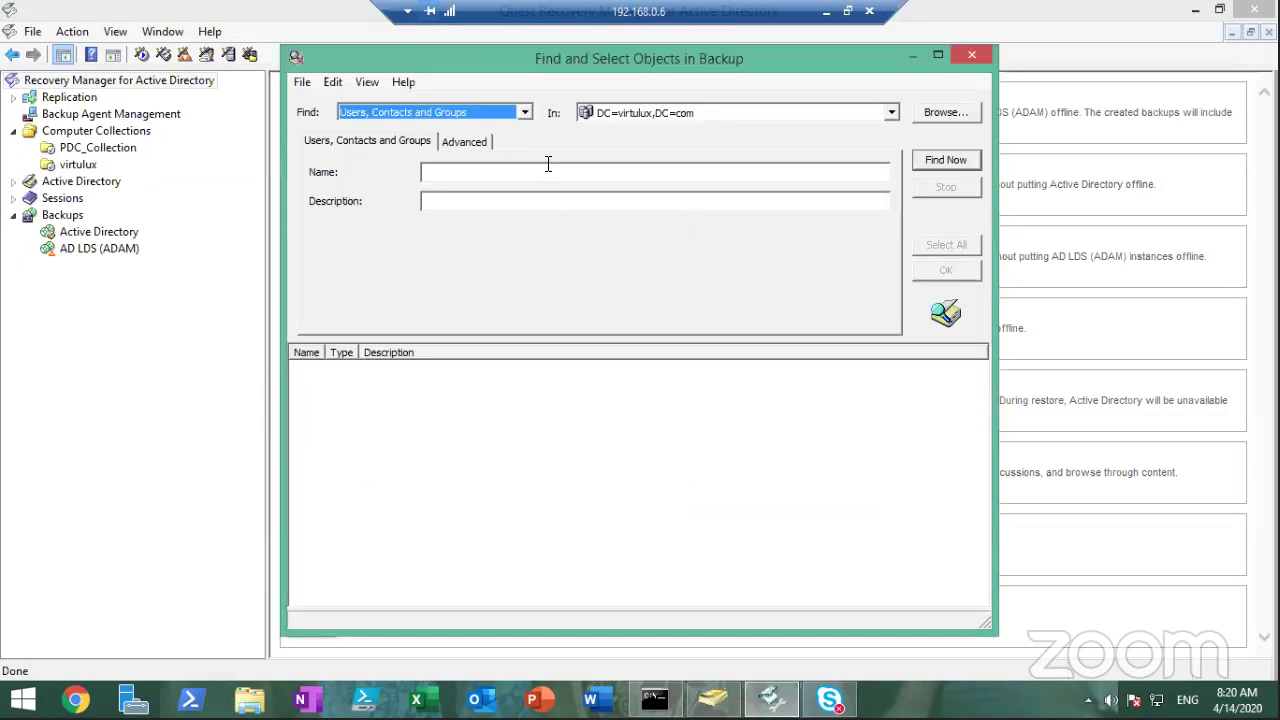
pyautogui.click(546, 178)
pyautogui.write('ka')
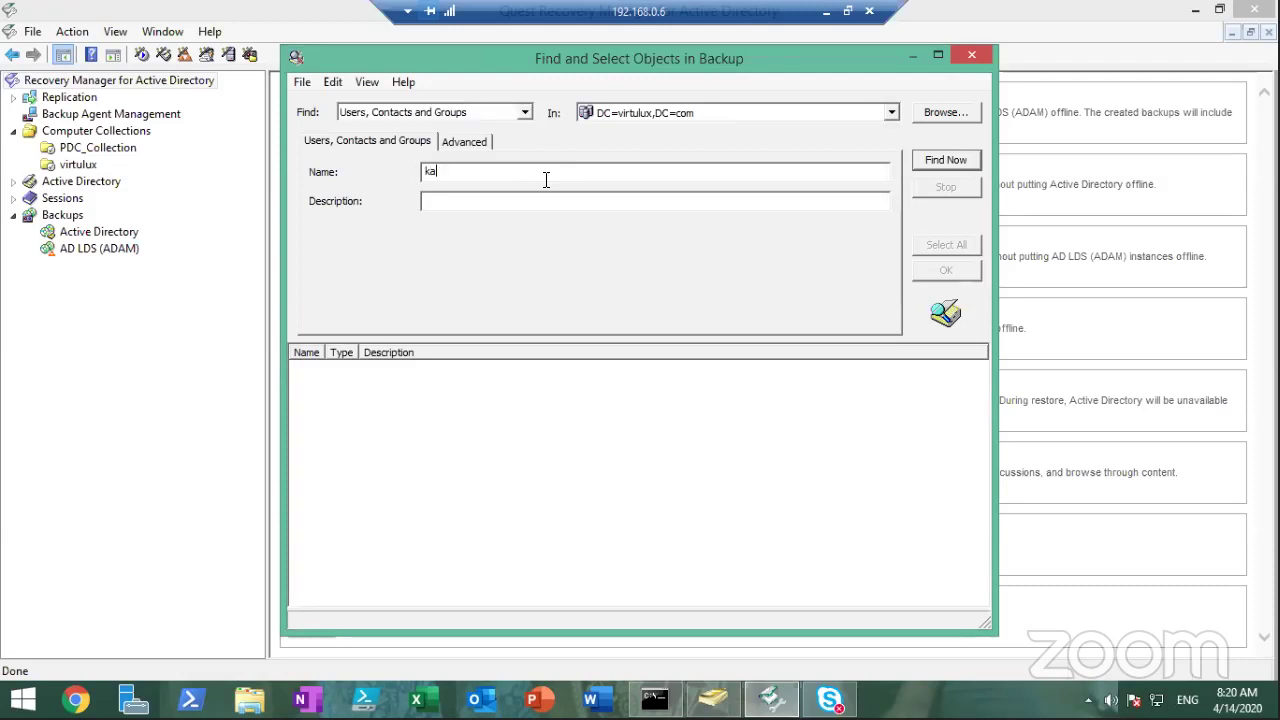
pyautogui.write('ramjeet')
pyautogui.click(940, 166)
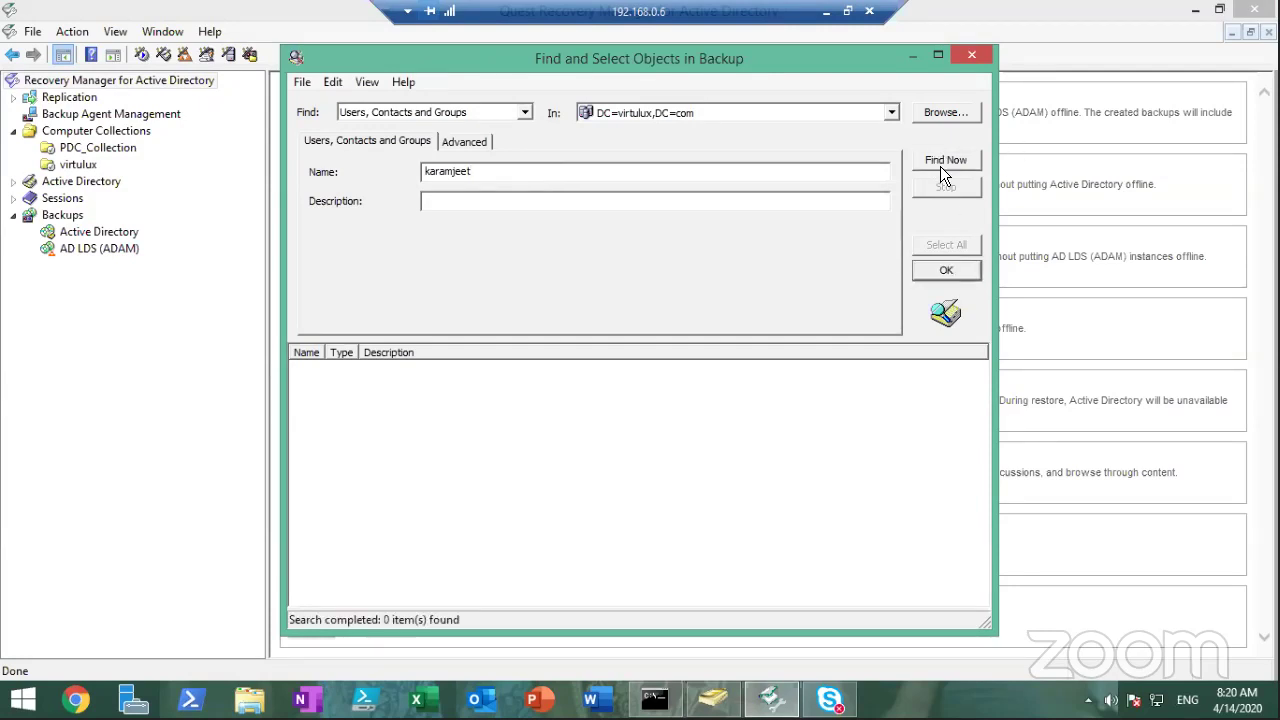
pyautogui.click(940, 166)
pyautogui.press('BackSpace')
pyautogui.press('BackSpace')
pyautogui.press('BackSpace')
pyautogui.press('BackSpace')
pyautogui.click(943, 160)
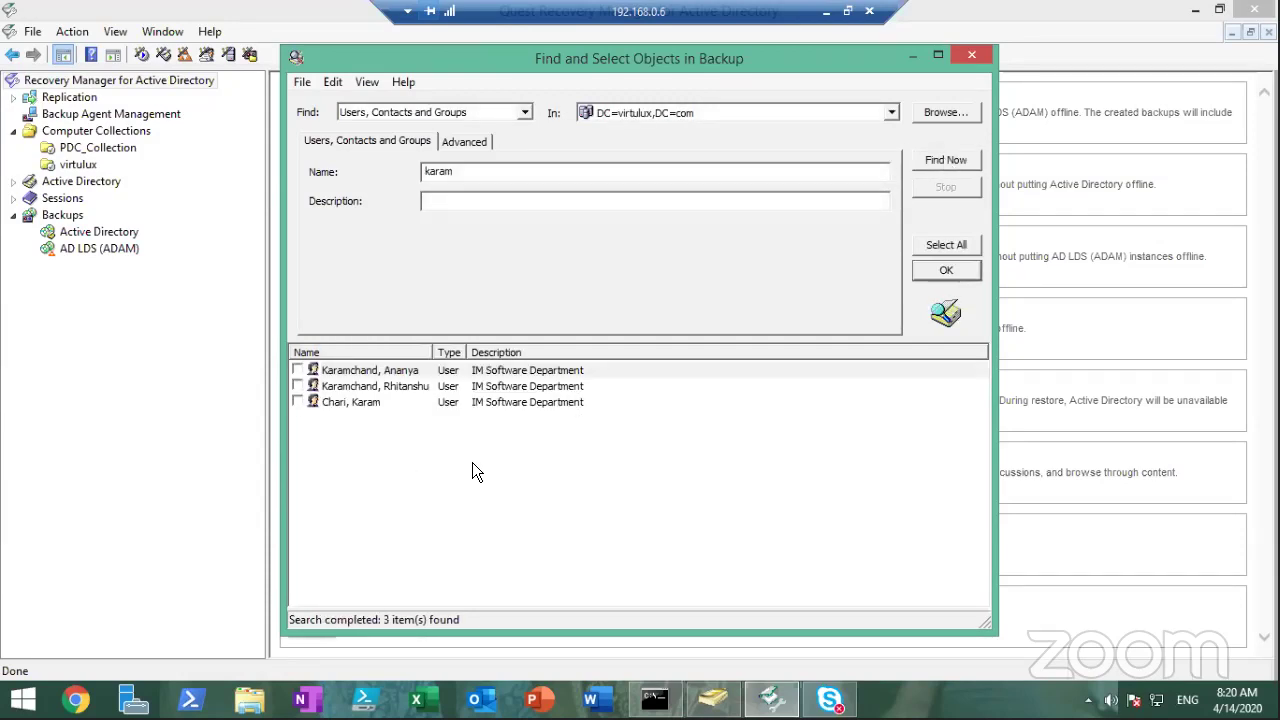
# Search the backup by the user's surname, tick the deleted user, and add it to the restore list
pyautogui.doubleClick(478, 175)
pyautogui.click(942, 156)
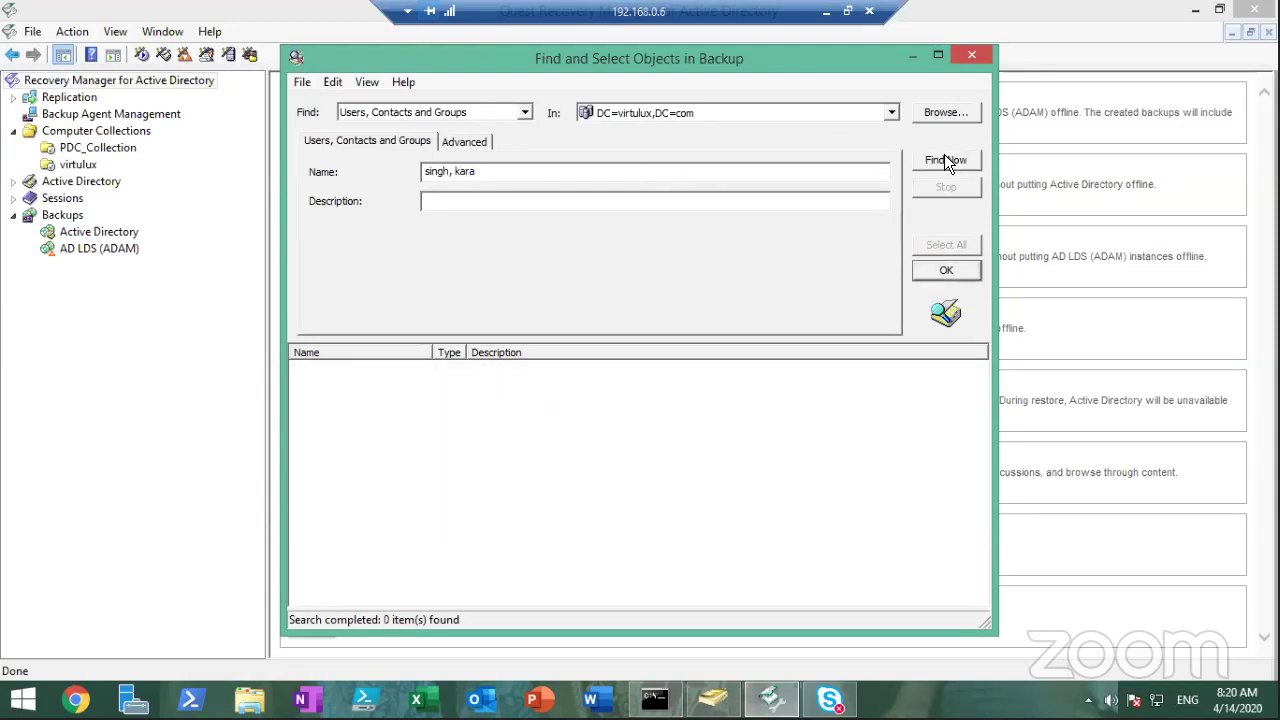
pyautogui.click(944, 156)
pyautogui.click(630, 179)
pyautogui.press('BackSpace')
pyautogui.press('BackSpace')
pyautogui.press('BackSpace')
pyautogui.press('BackSpace')
pyautogui.press('BackSpace')
pyautogui.press('BackSpace')
pyautogui.click(952, 166)
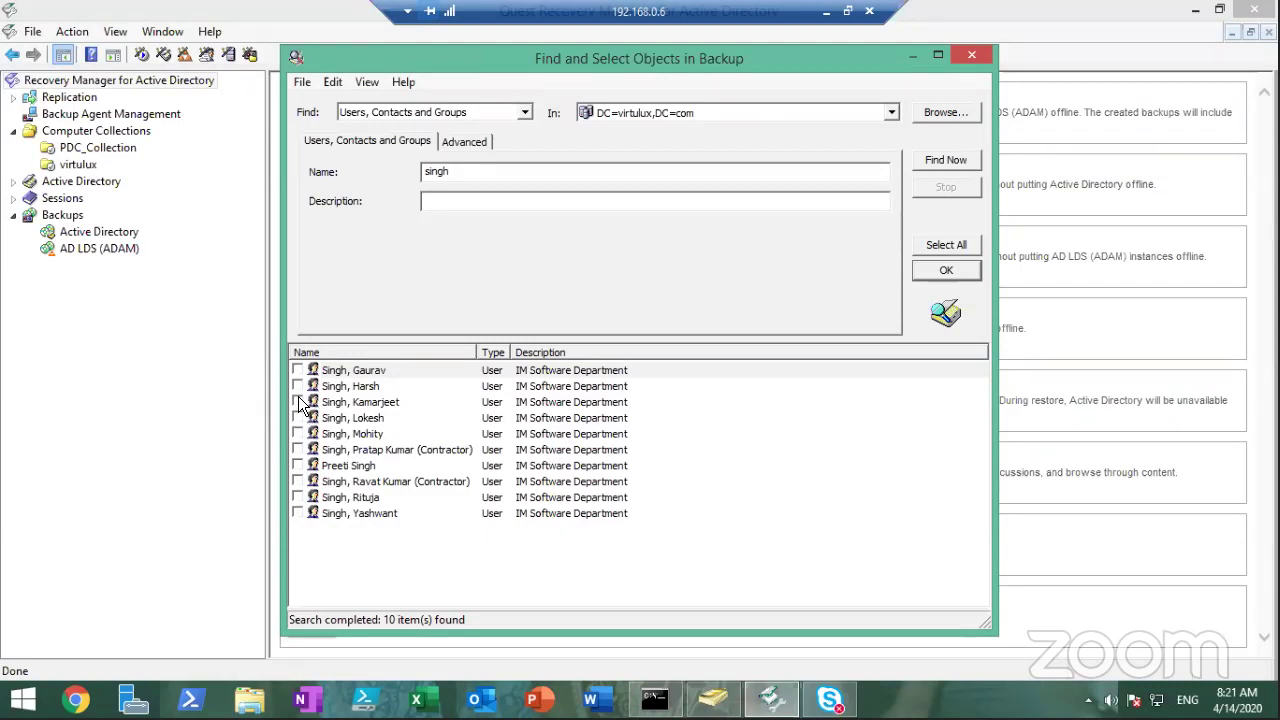
pyautogui.click(299, 399)
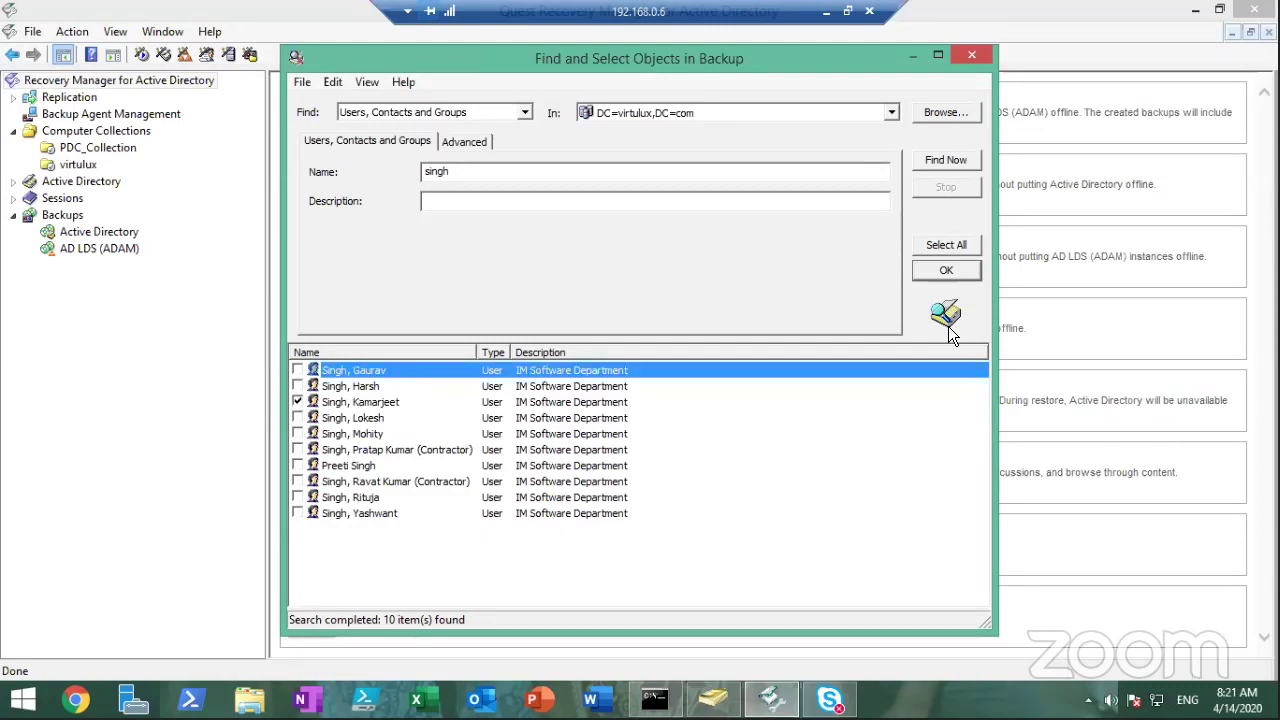
pyautogui.click(946, 271)
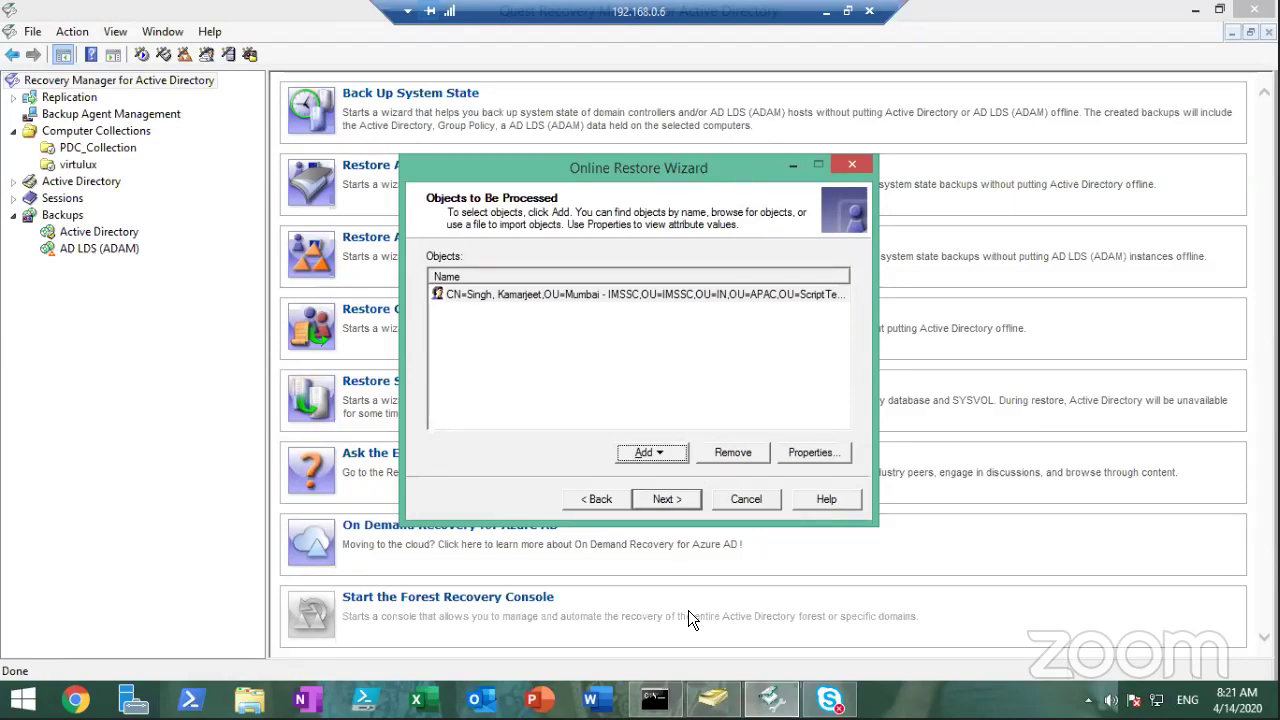
# Search the whole directory for the deleted user's full name, which finds 0 items
pyautogui.click(712, 699)
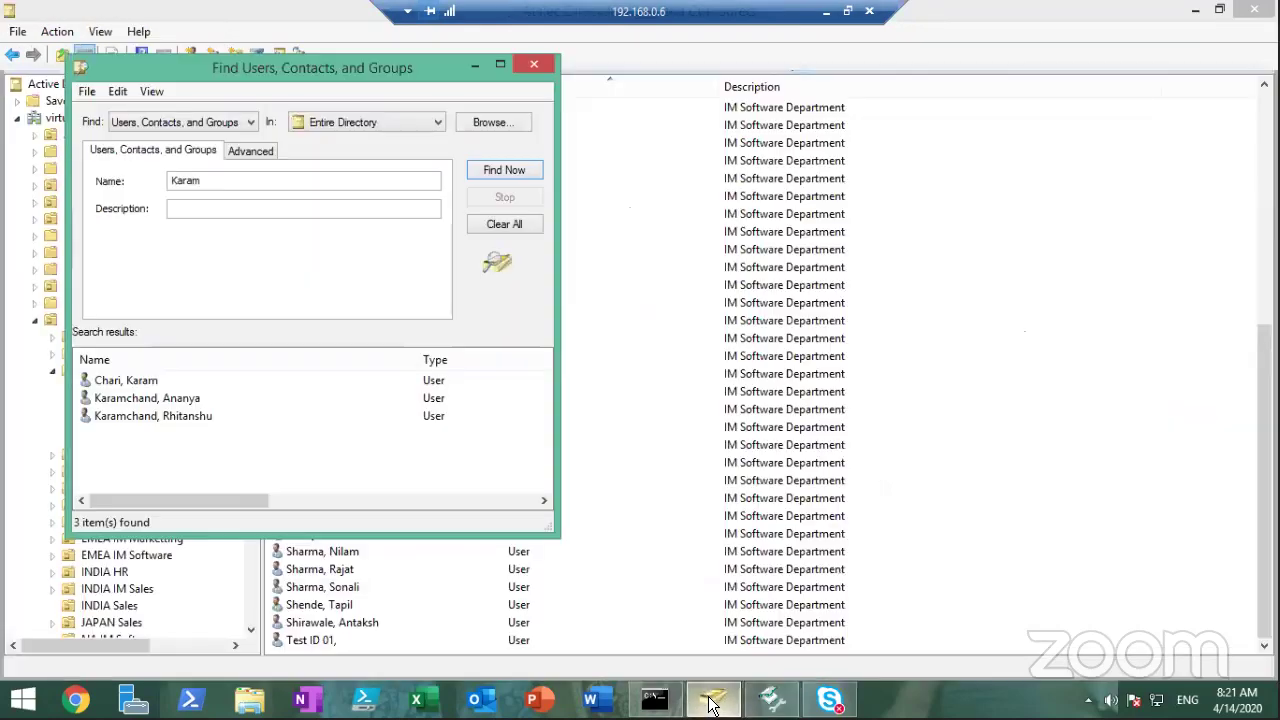
pyautogui.click(230, 185)
pyautogui.doubleClick(230, 185)
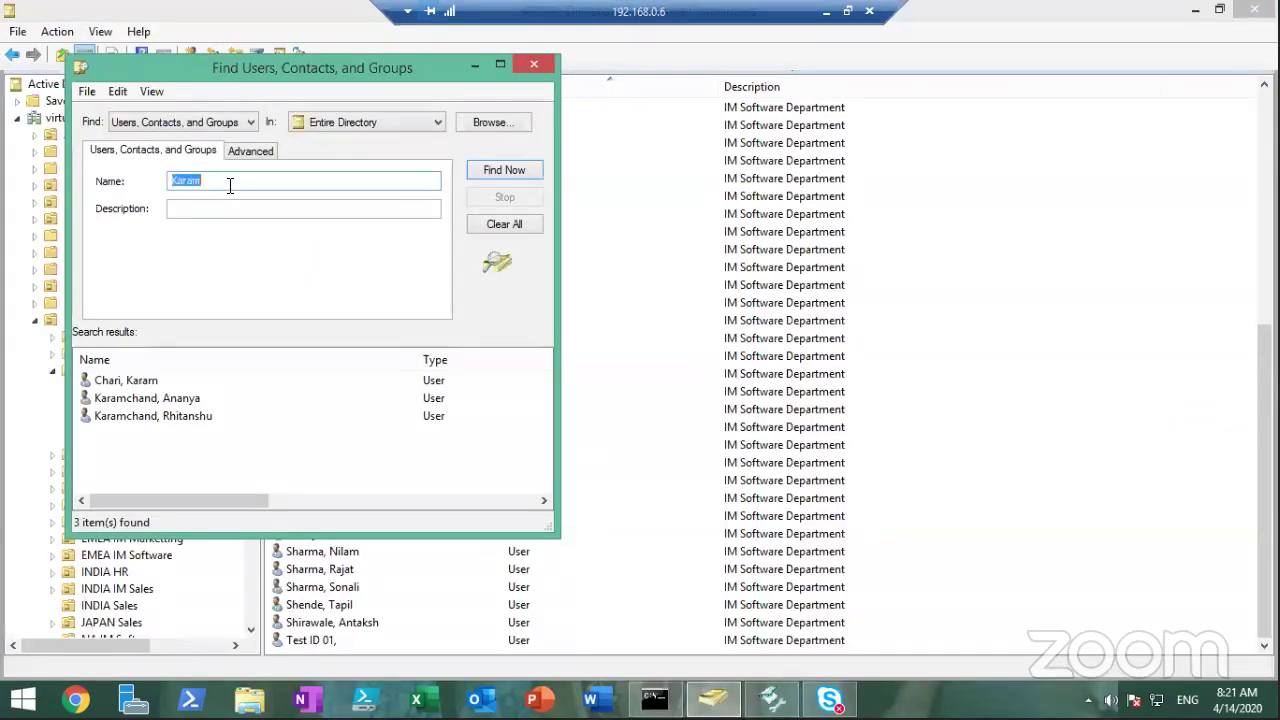
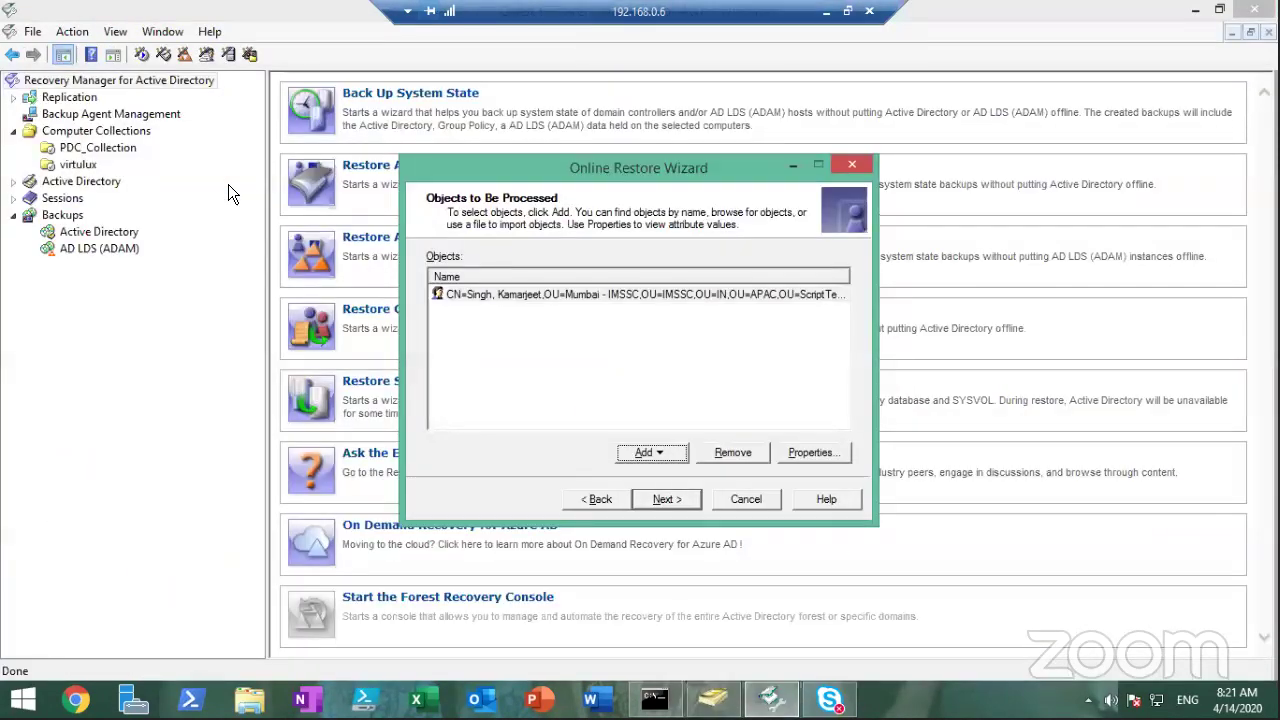
pyautogui.hotkey('alt', 'Tab')
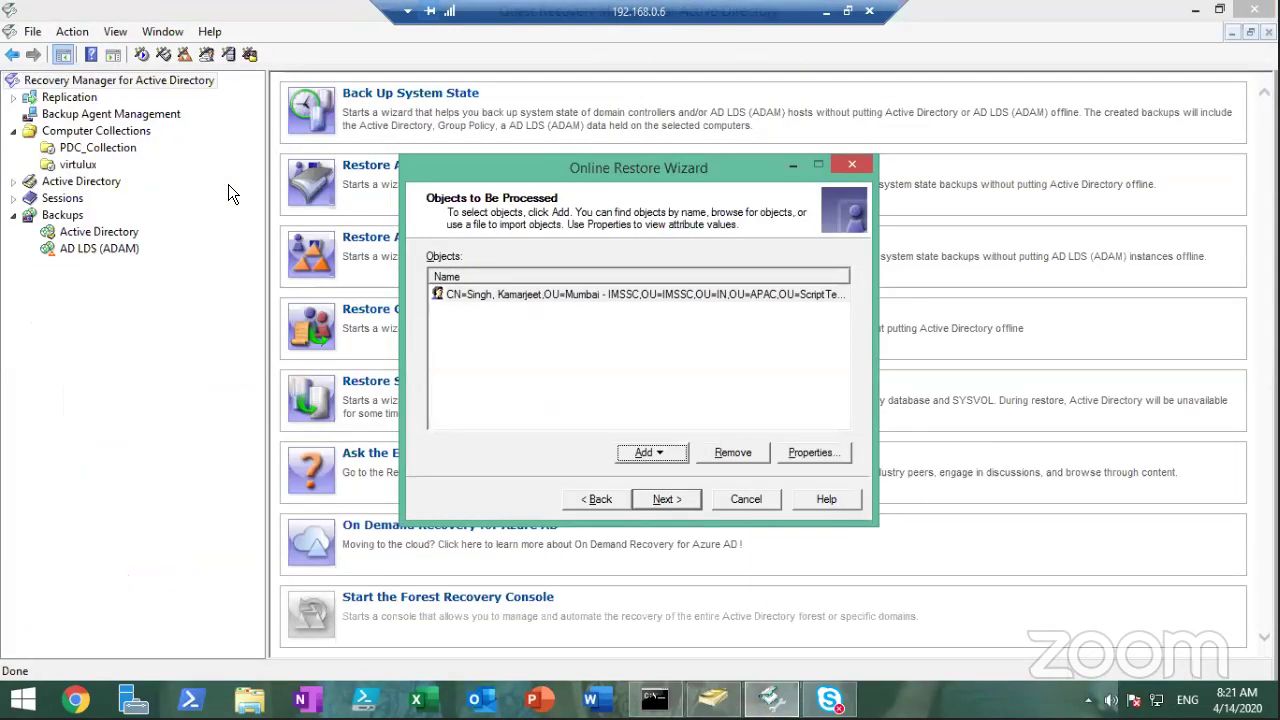
pyautogui.hotkey('alt', 'Tab')
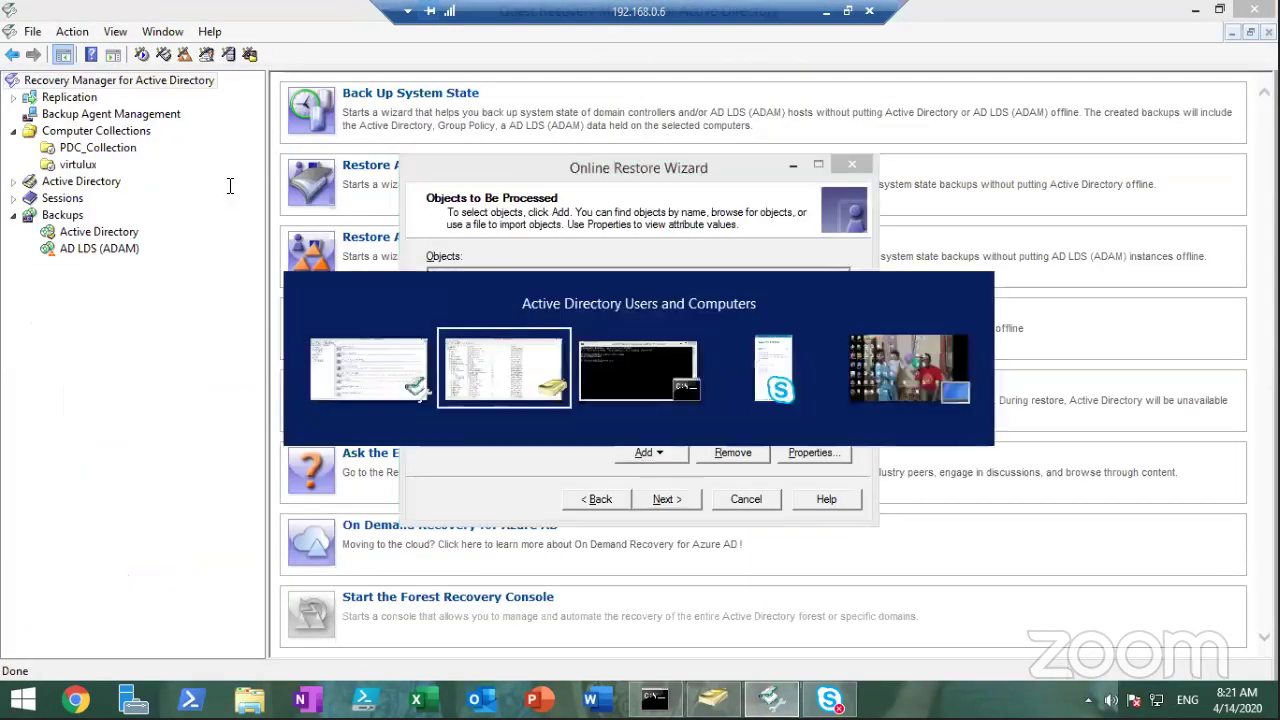
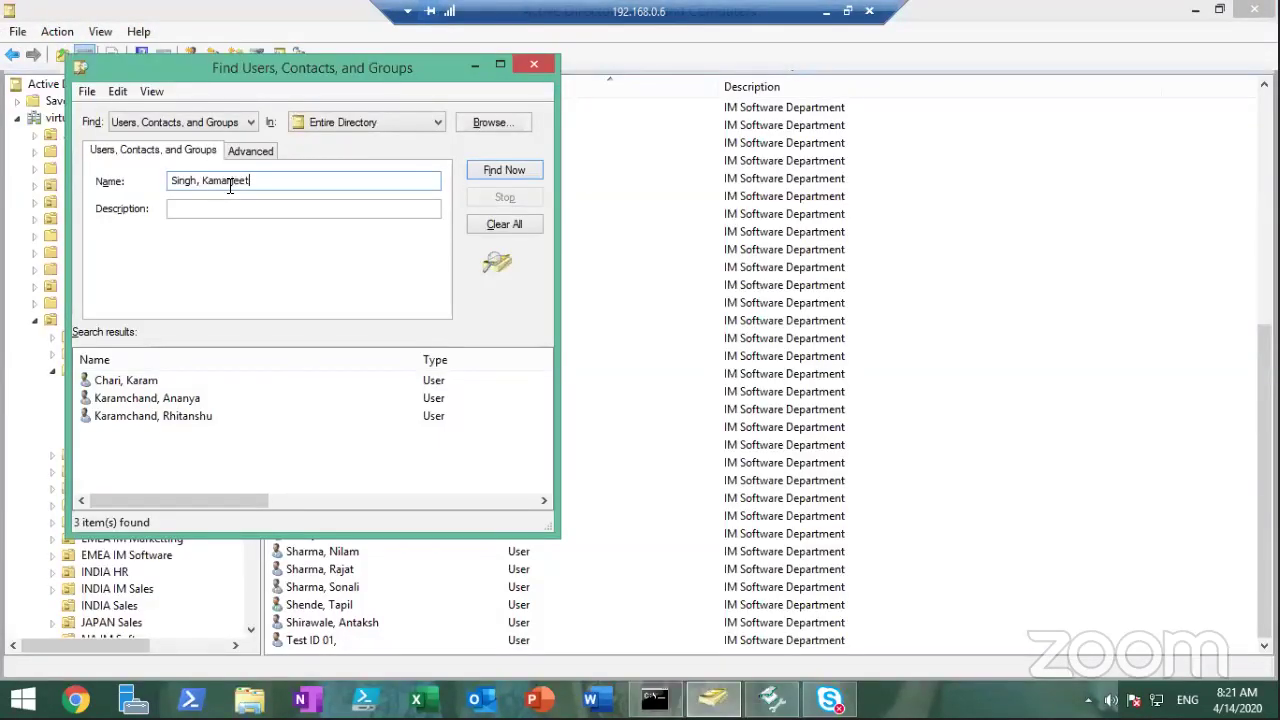
pyautogui.click(492, 170)
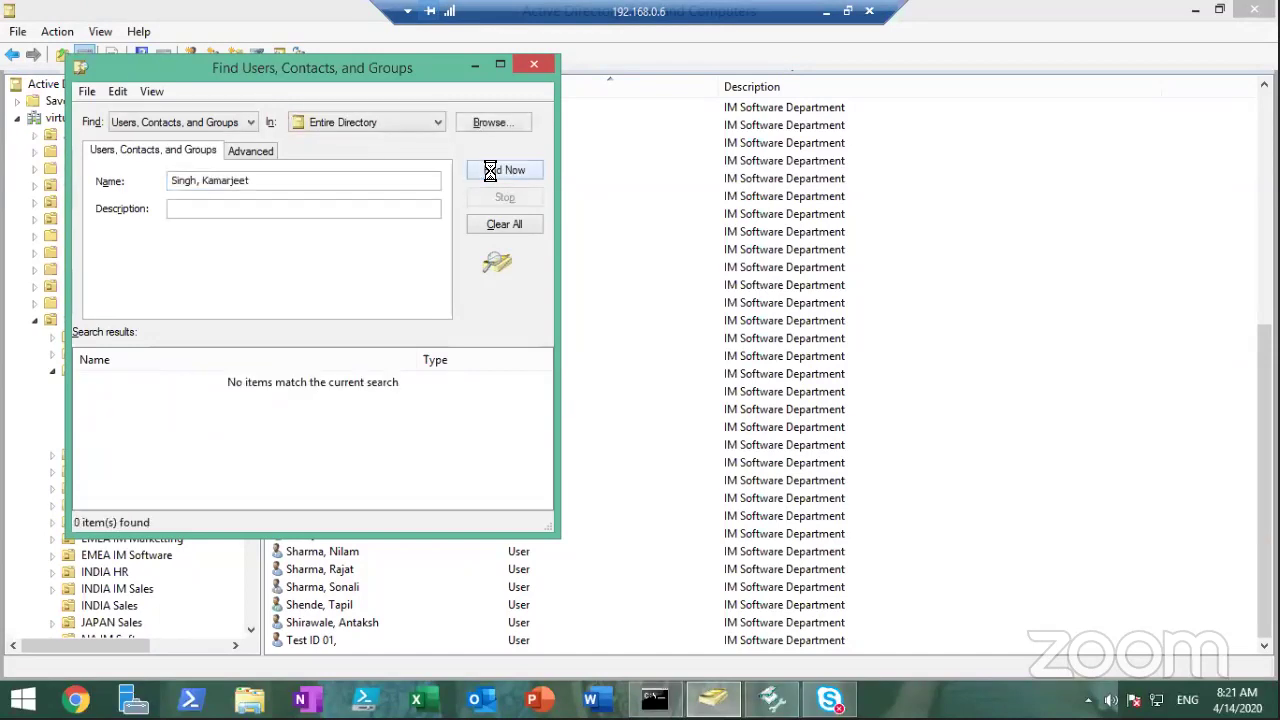
# Return to the search name field, then switch back to the Recovery Manager restore wizard
pyautogui.click(350, 177)
pyautogui.click(318, 180)
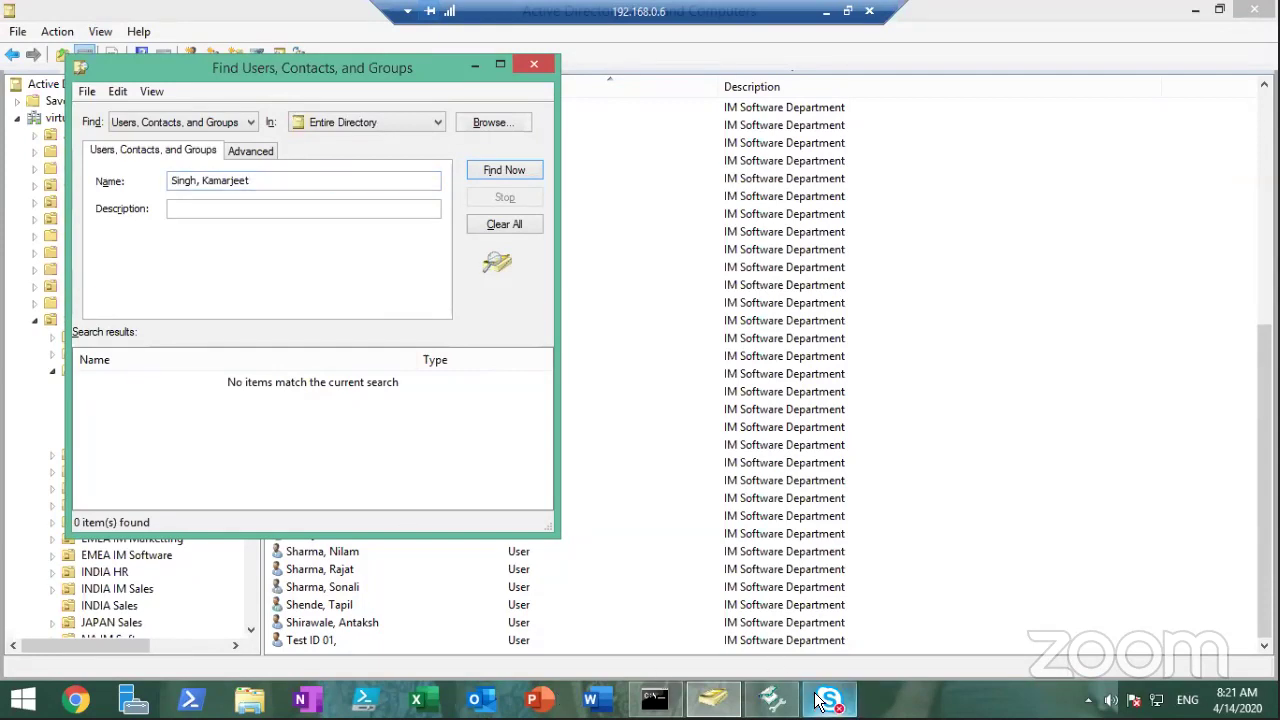
pyautogui.click(772, 699)
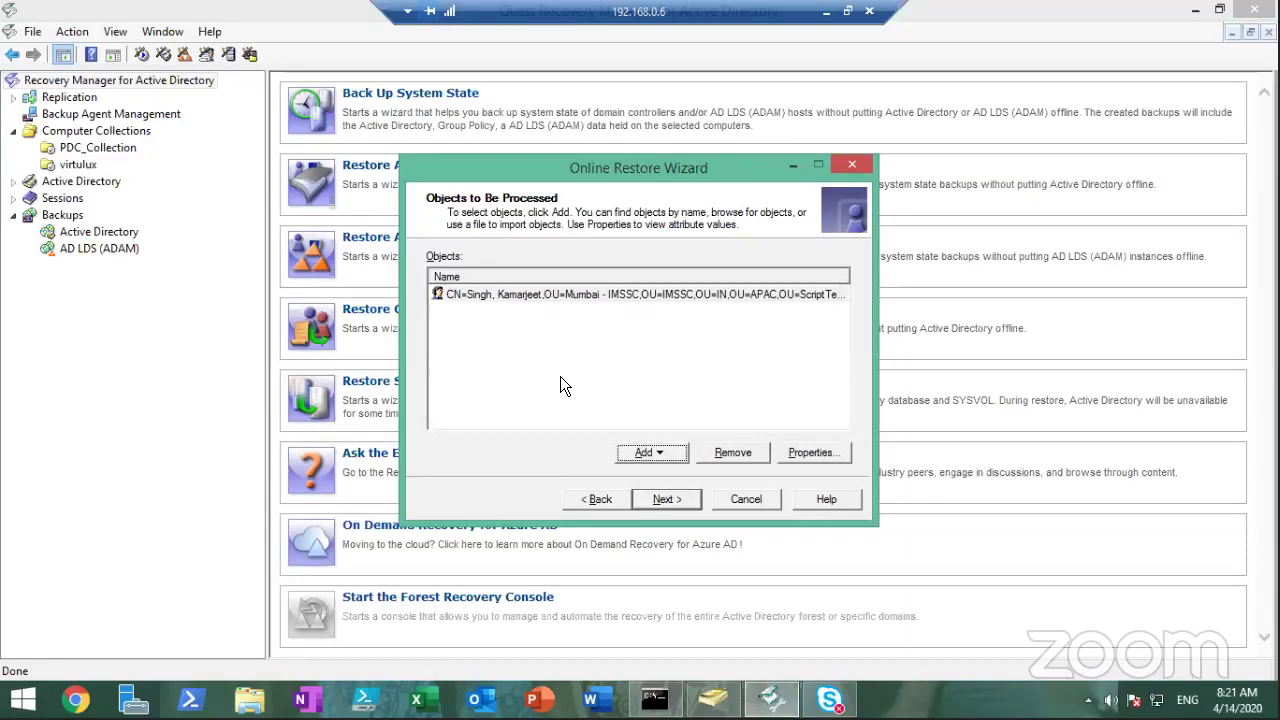
# Select the user, keep compare-and-restore, all child objects/attributes and report generation, reaching Operation Start
pyautogui.click(544, 296)
pyautogui.click(682, 504)
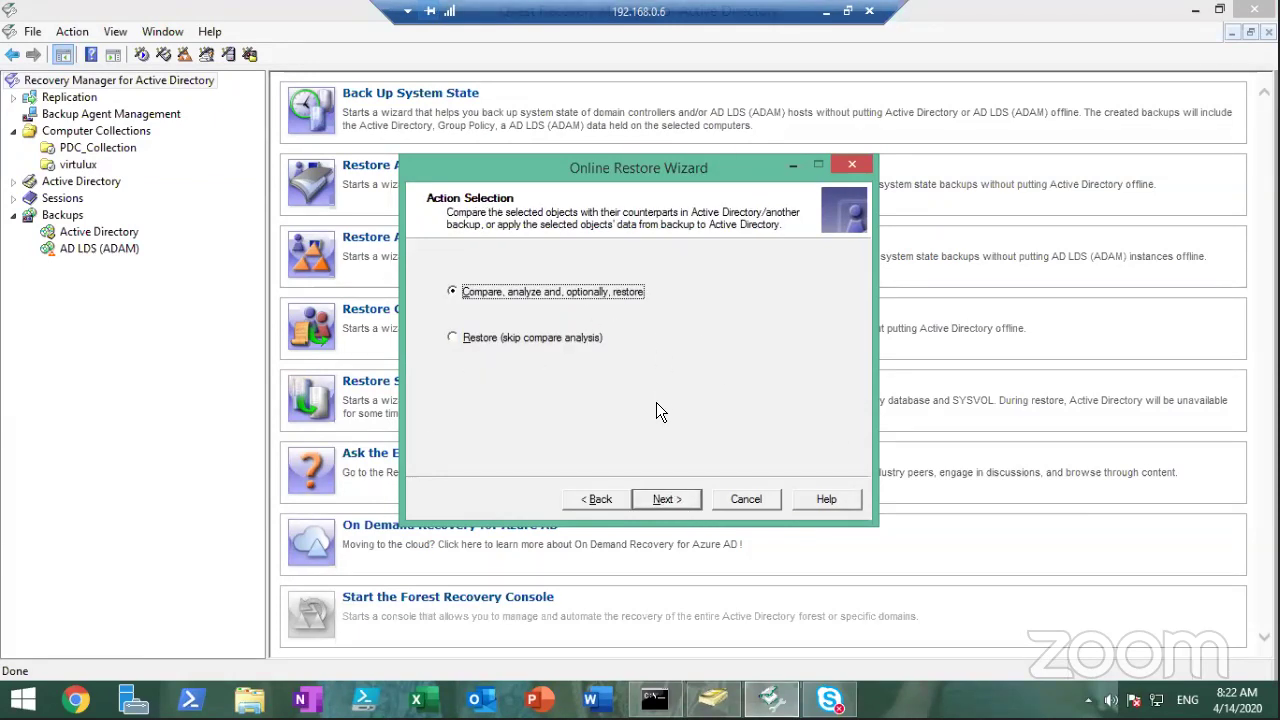
pyautogui.click(668, 500)
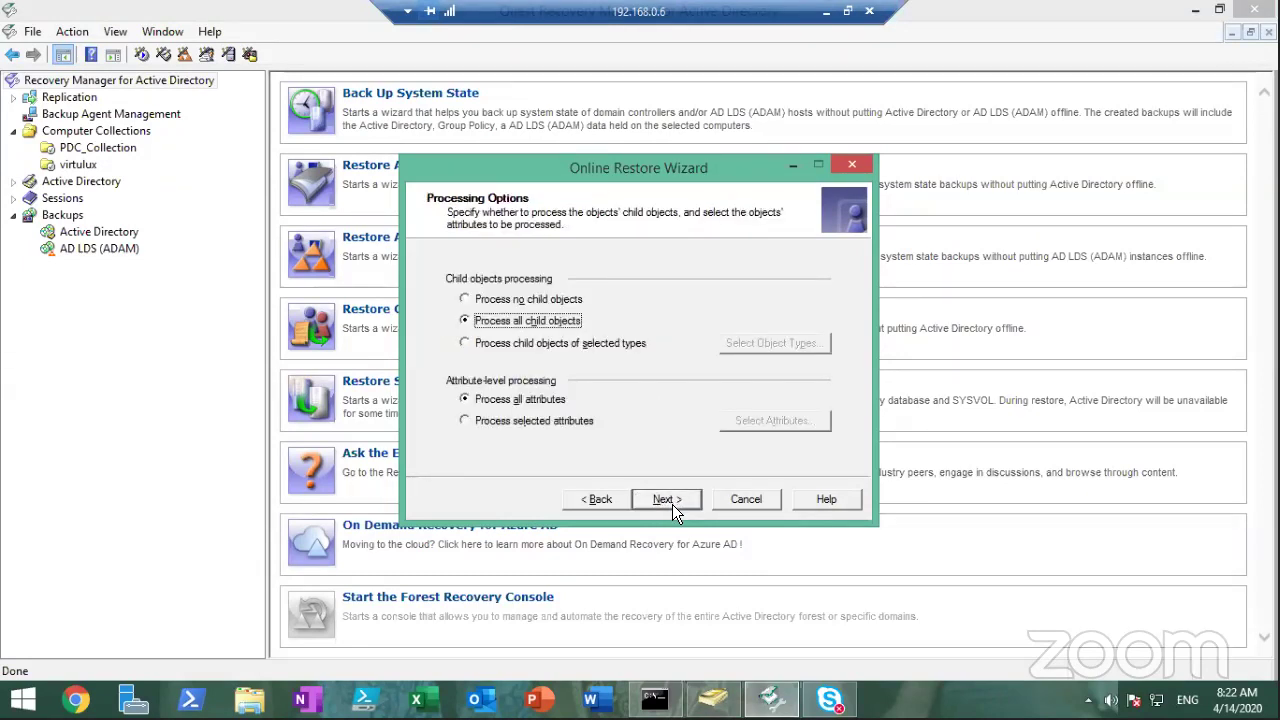
pyautogui.click(672, 500)
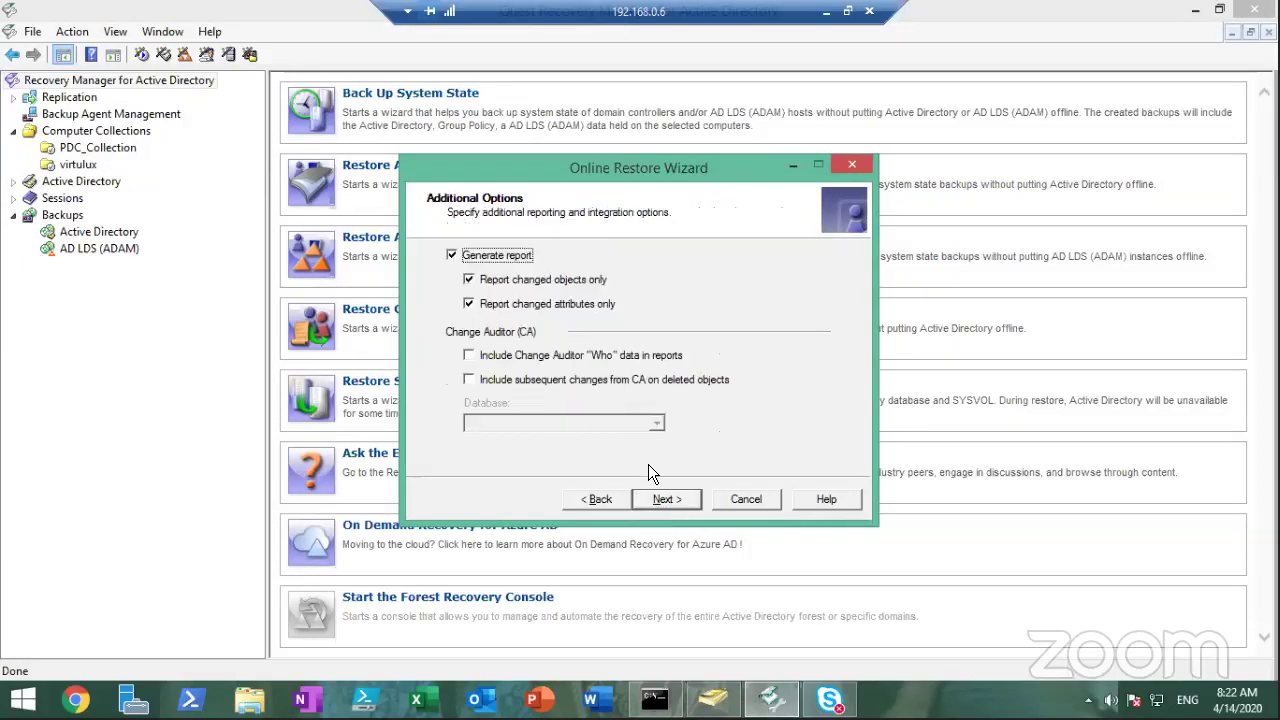
pyautogui.click(682, 504)
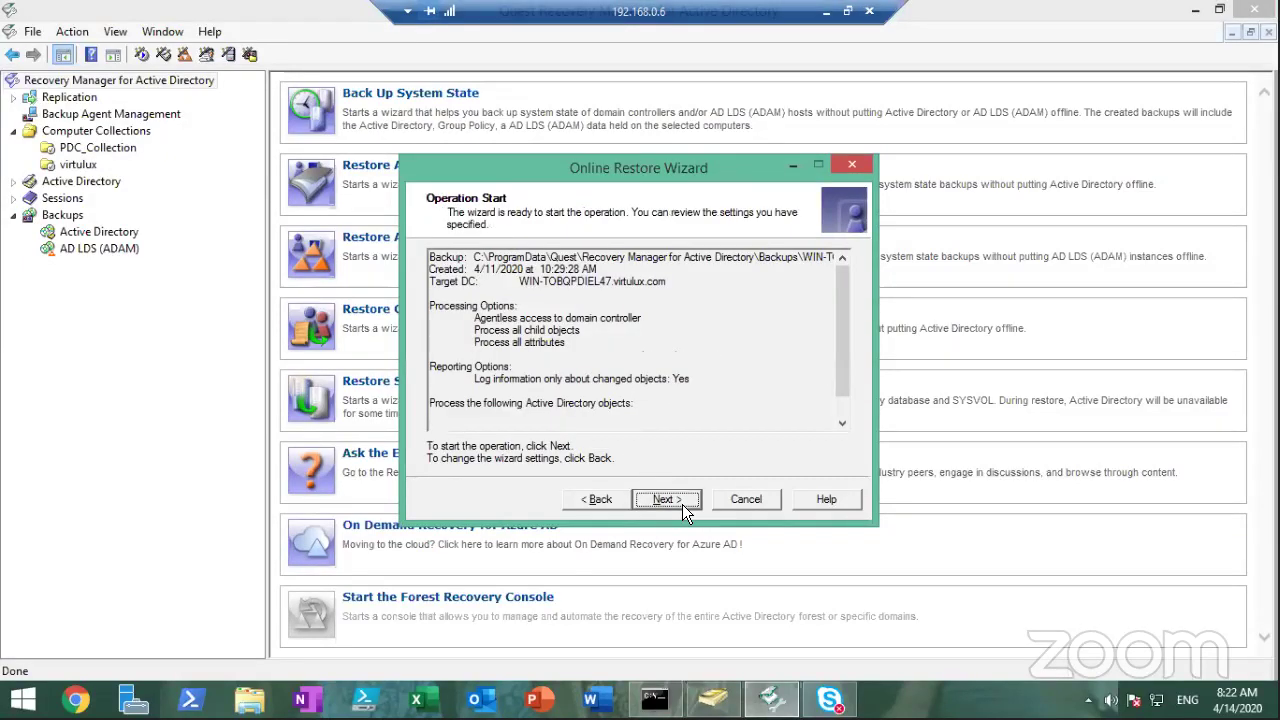
# Run the comparison, keep Proceed to restore, and tick the deleted user under Objects to Be Restored
pyautogui.click(665, 499)
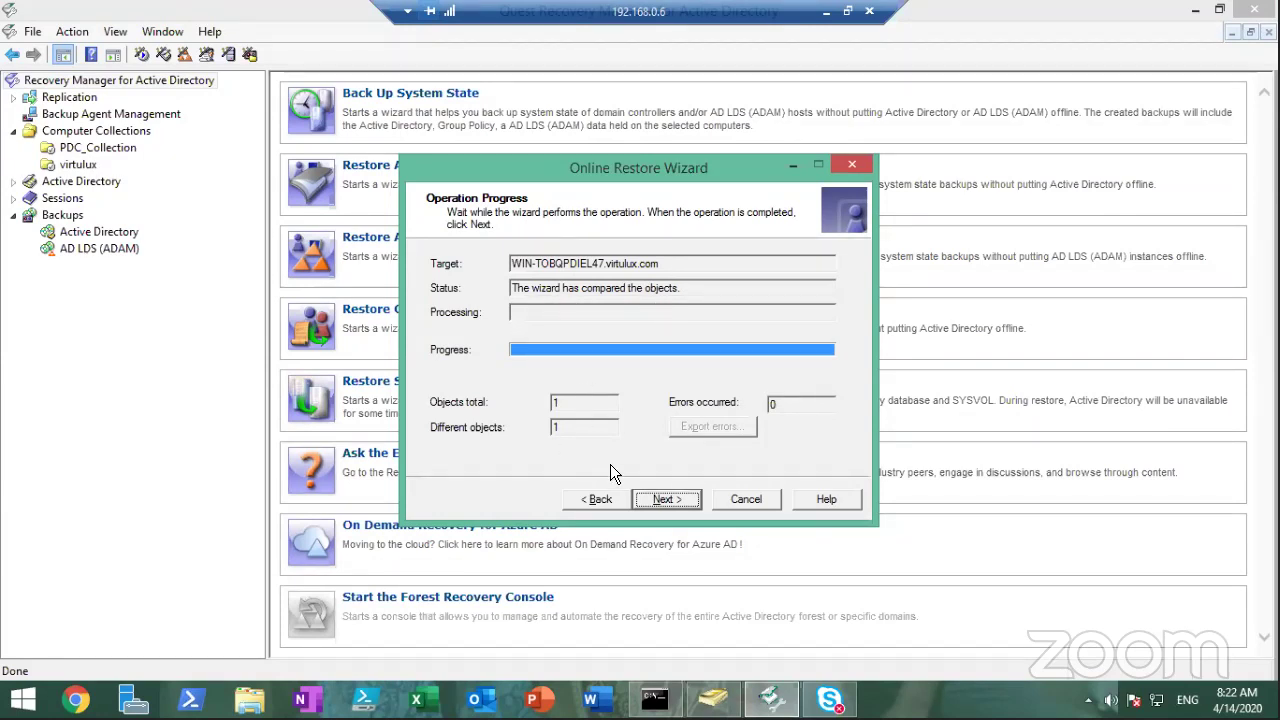
pyautogui.click(666, 499)
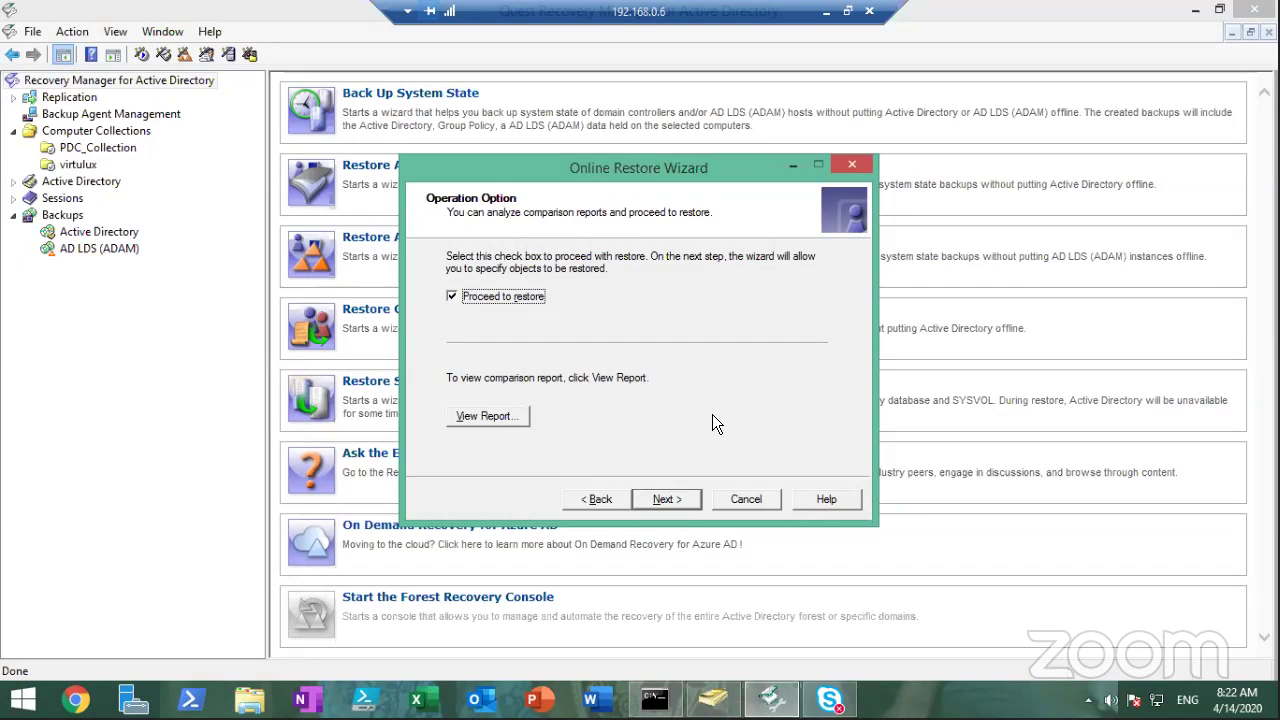
pyautogui.click(666, 499)
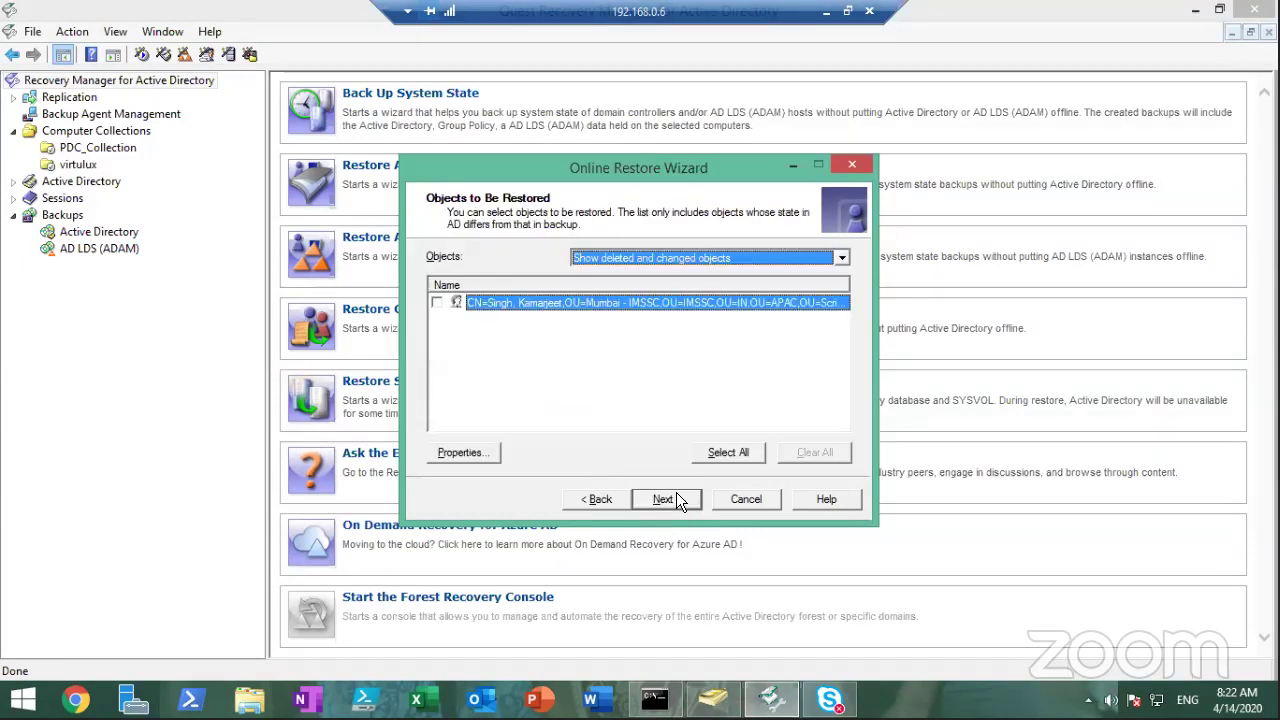
pyautogui.click(436, 303)
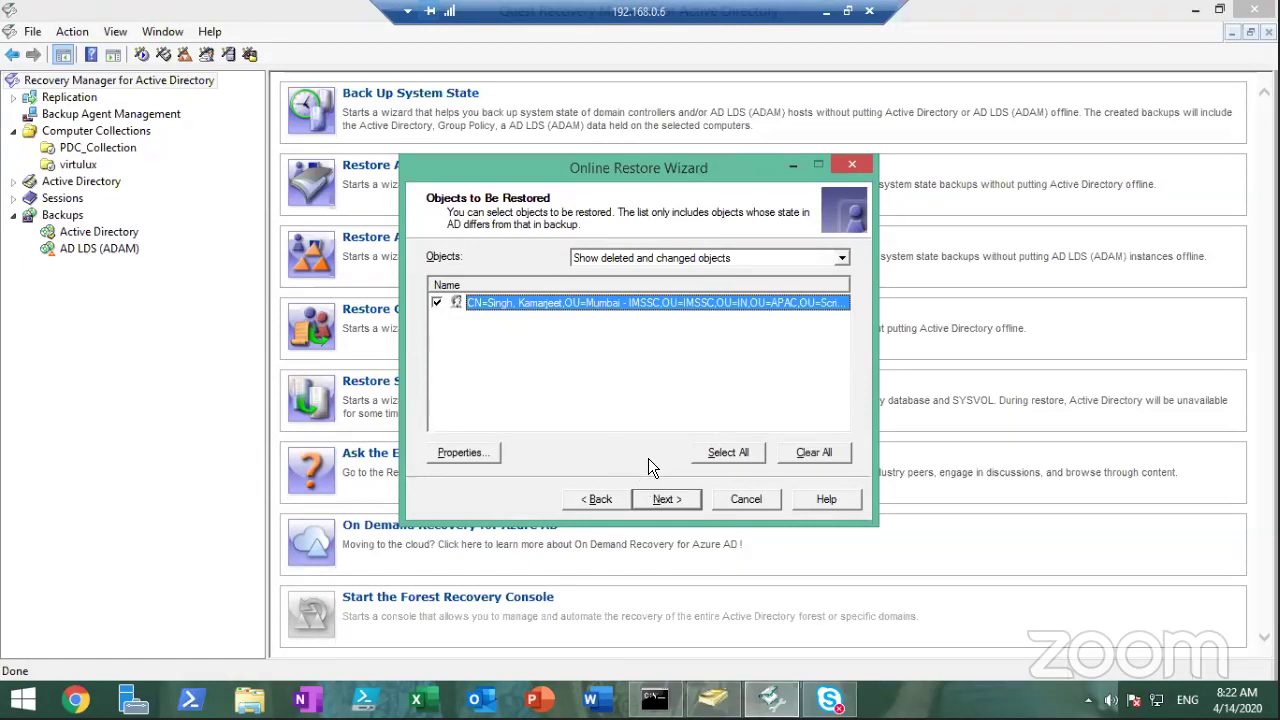
pyautogui.click(843, 258)
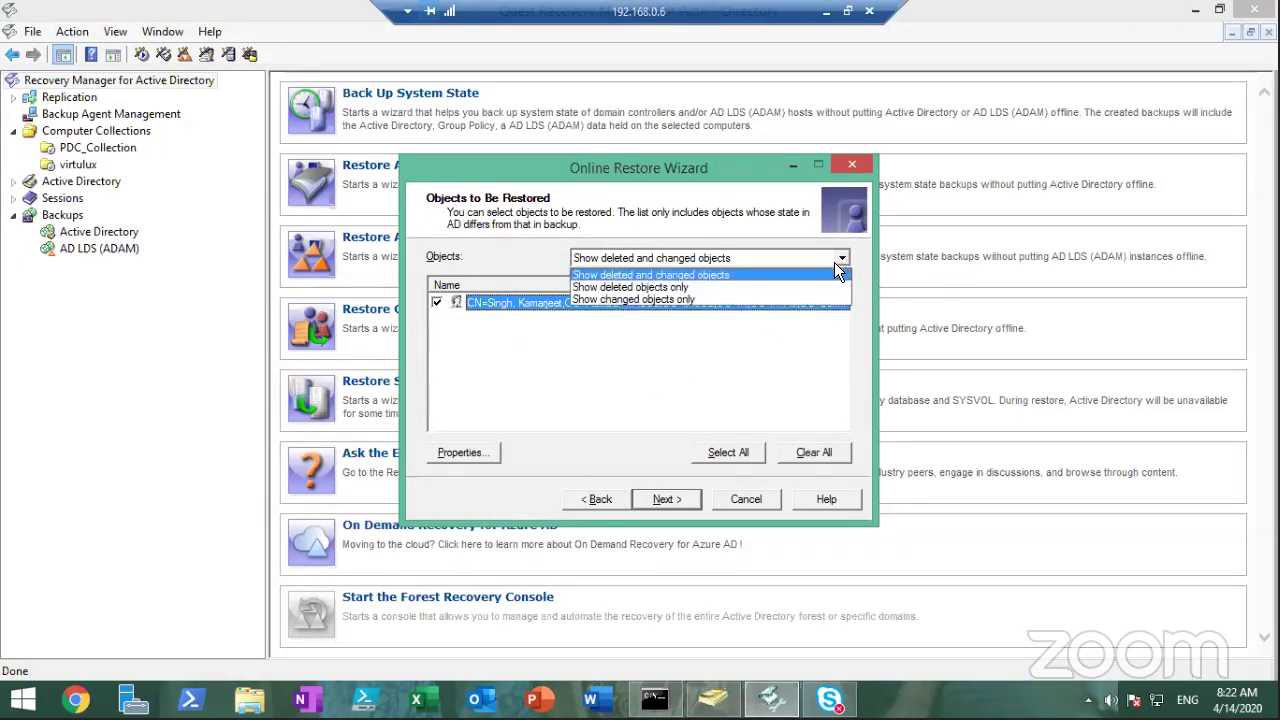
# Restore deleted objects to their original containers, accepting processing and additional options, and start the restore
pyautogui.click(834, 262)
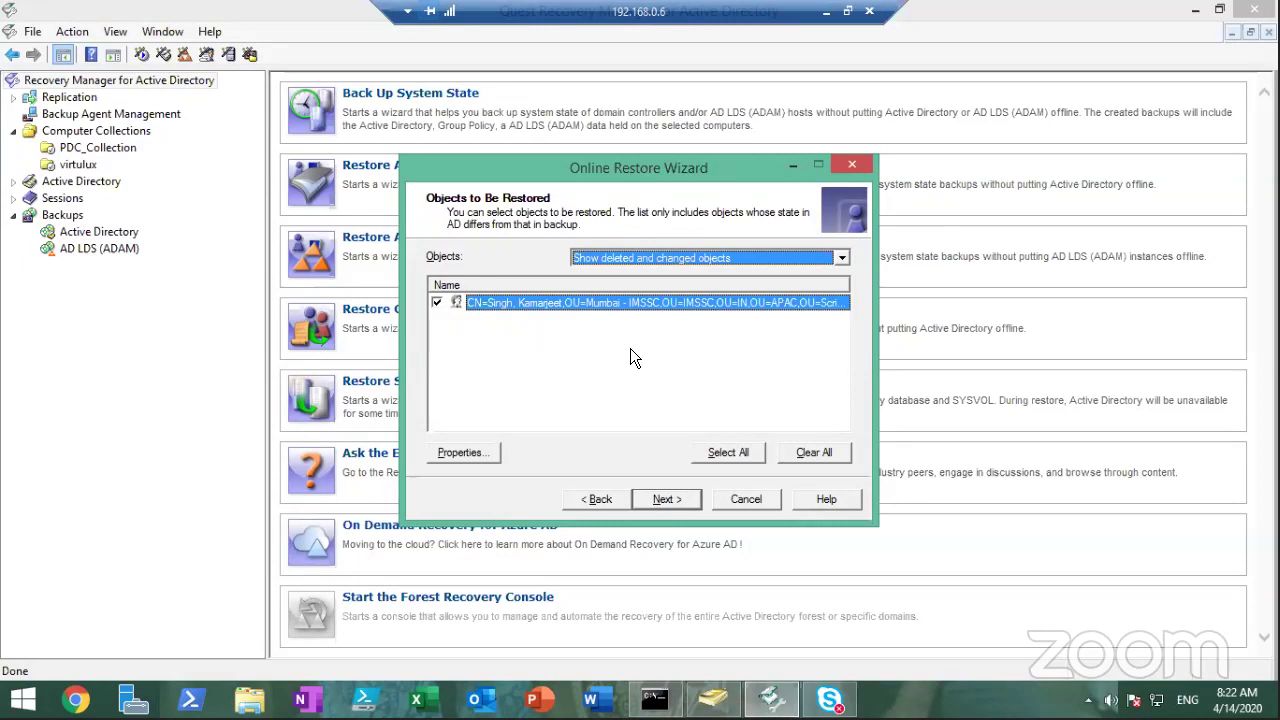
pyautogui.click(684, 505)
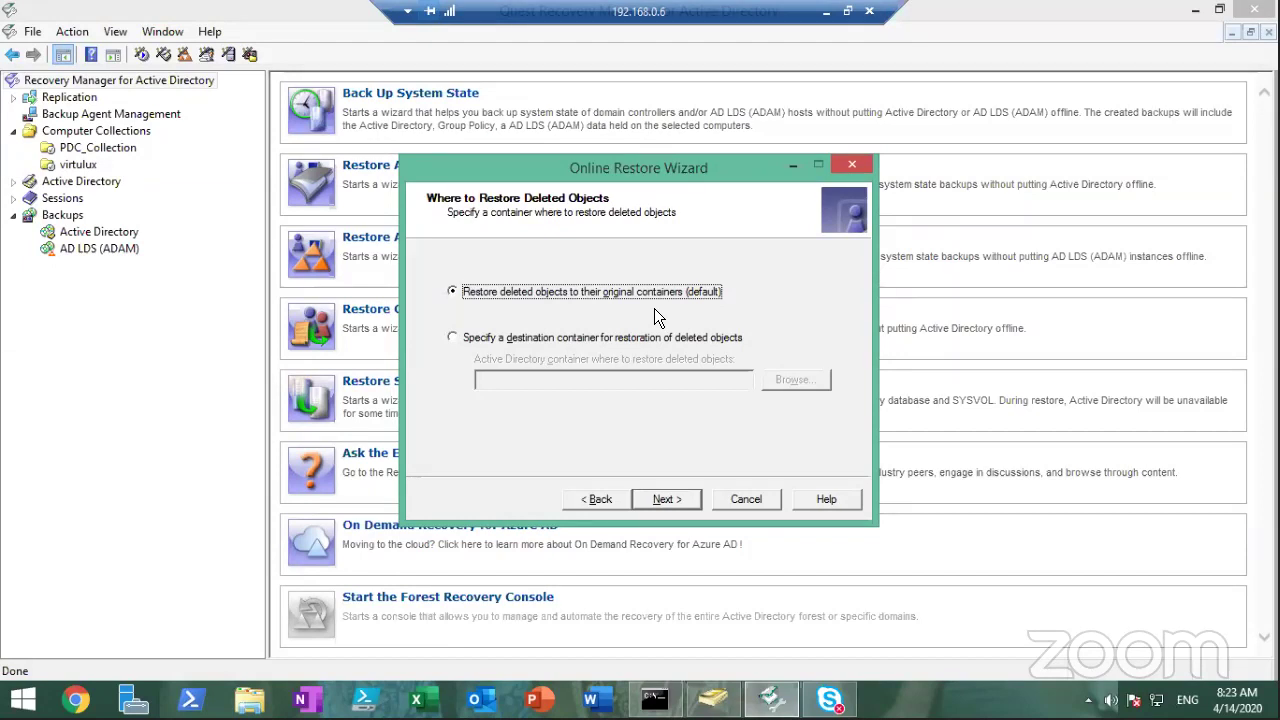
pyautogui.click(695, 500)
pyautogui.click(695, 500)
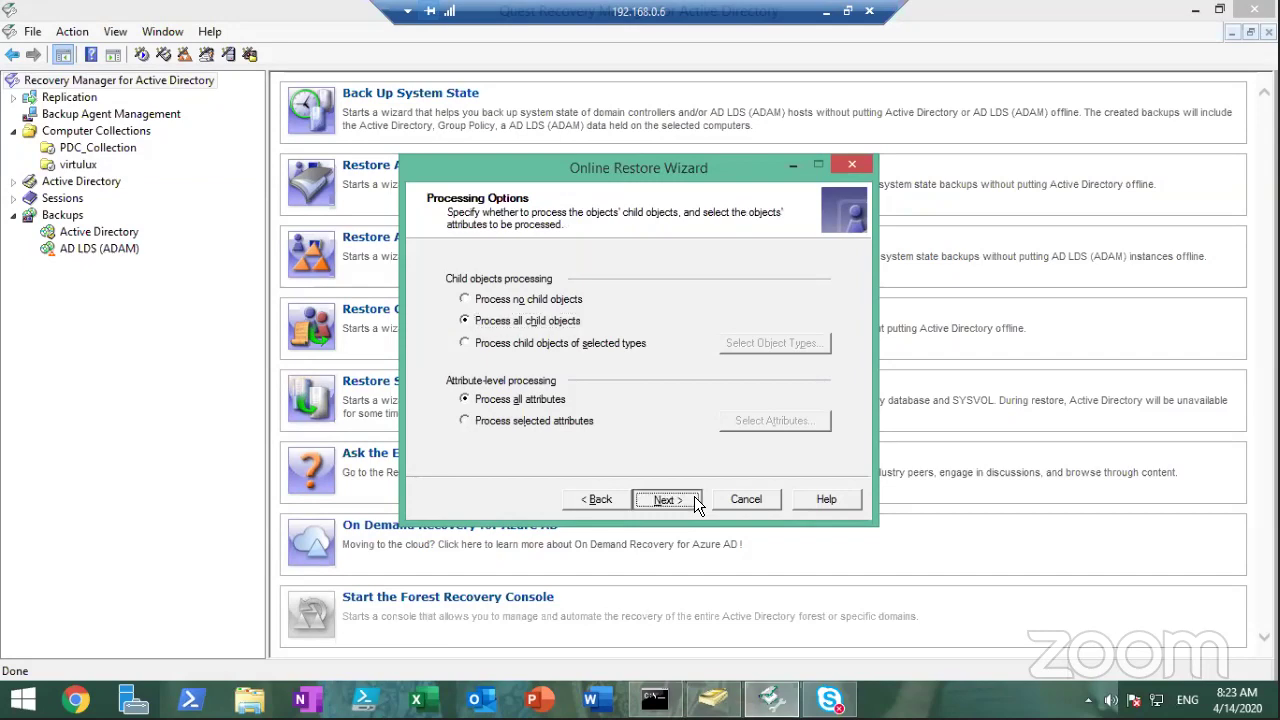
pyautogui.click(695, 500)
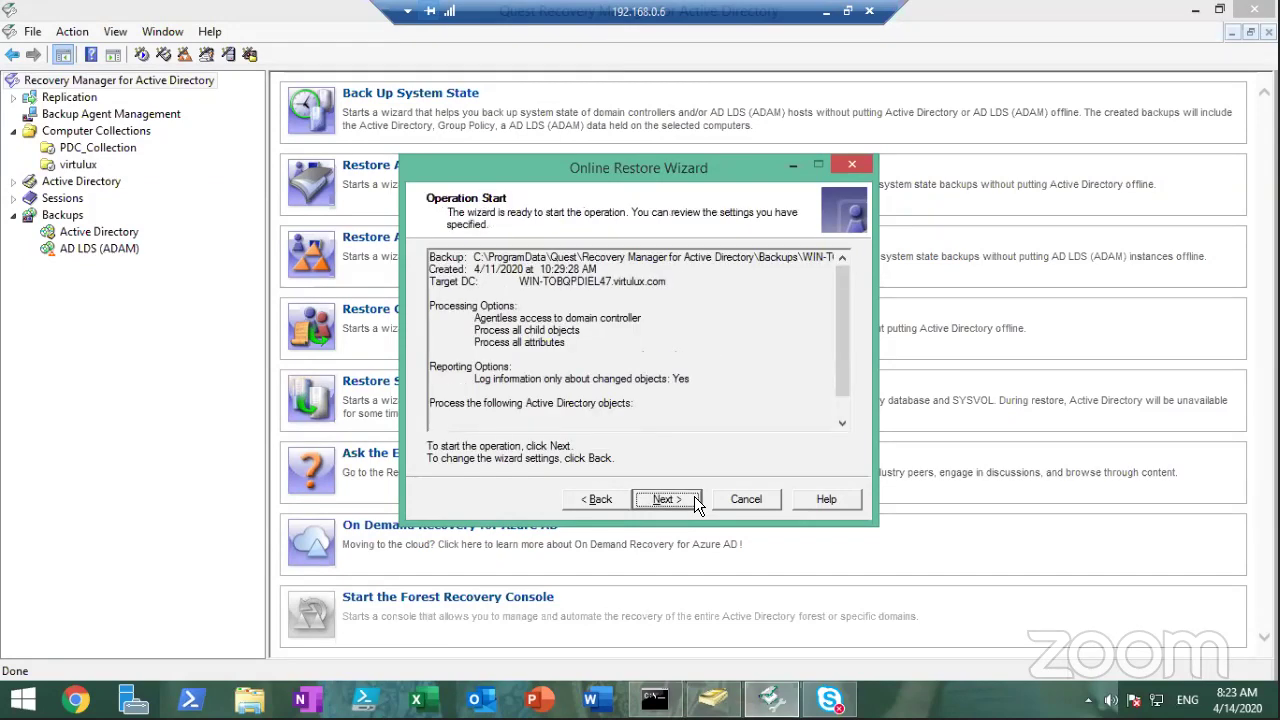
pyautogui.click(694, 498)
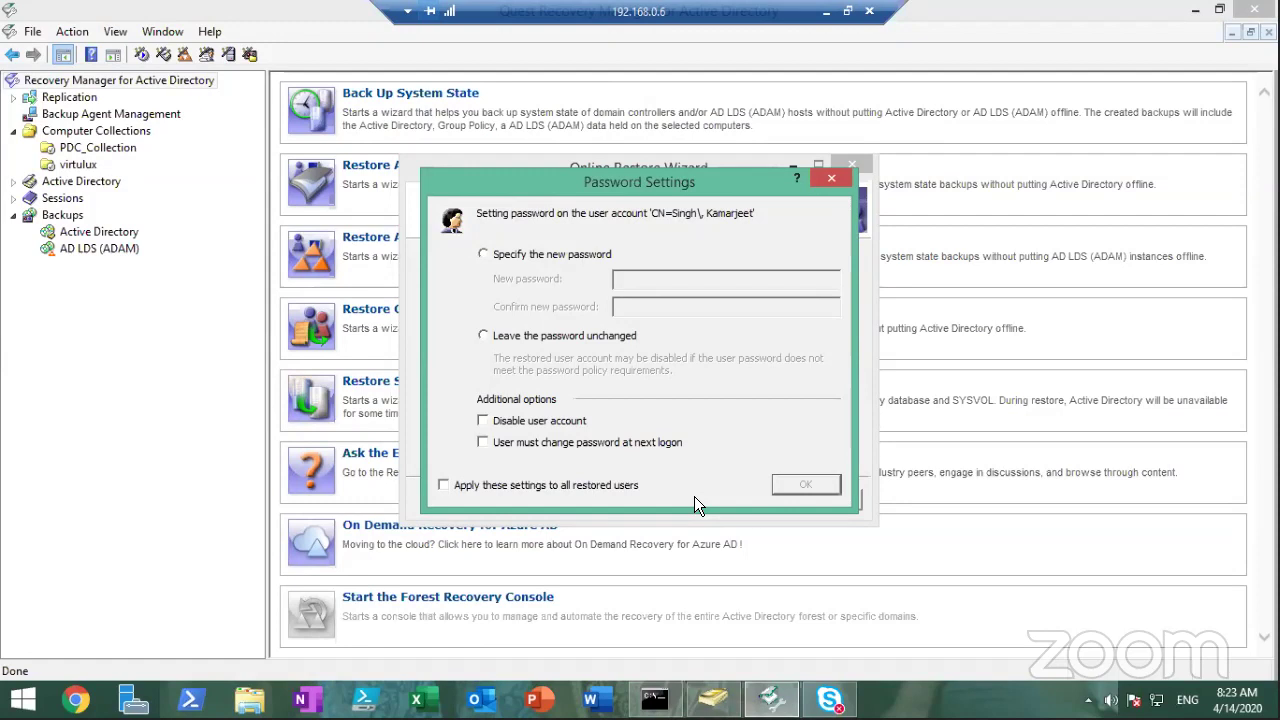
# Keep the user's existing password, force incremental replication, dismiss the replication error, and continue to results
pyautogui.click(483, 336)
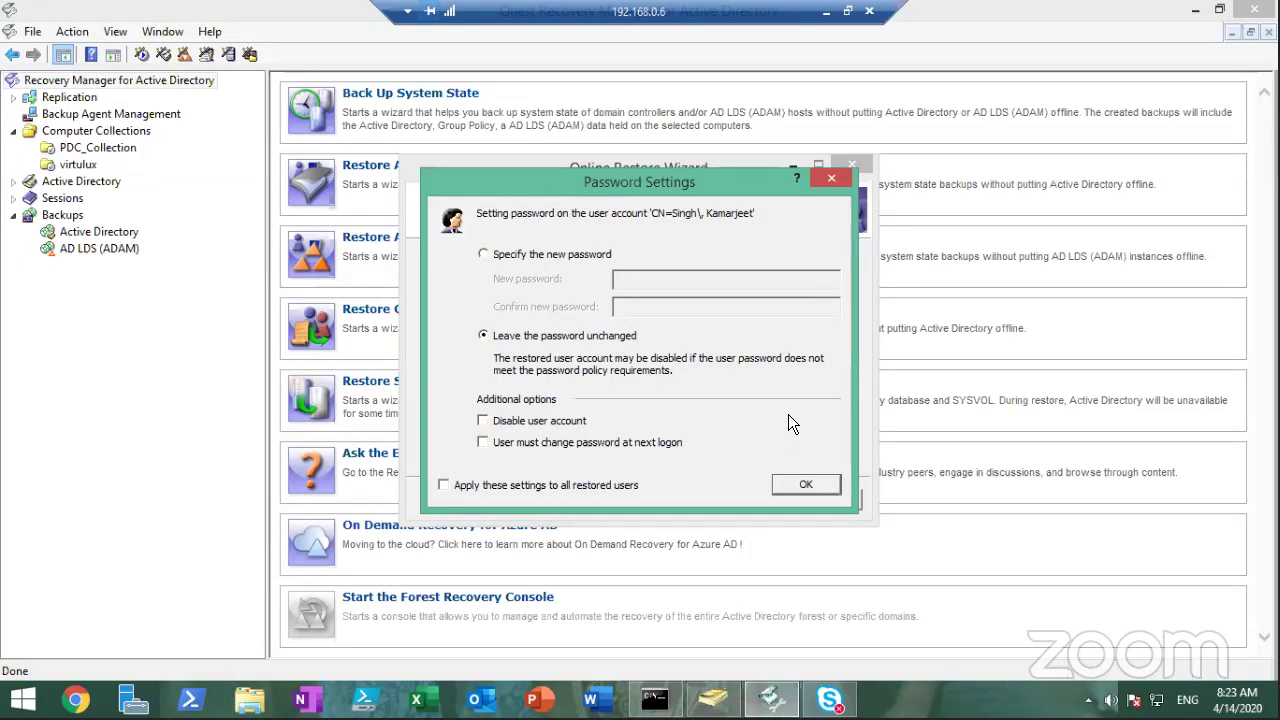
pyautogui.click(808, 485)
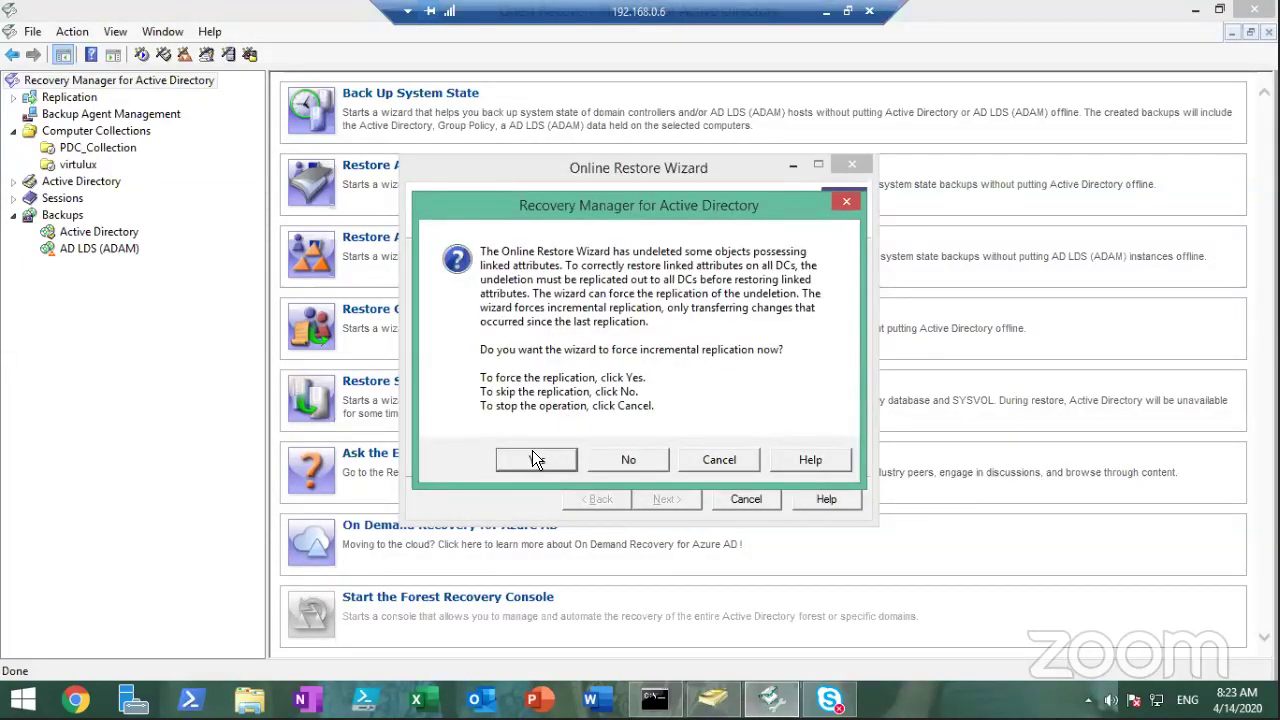
pyautogui.click(532, 452)
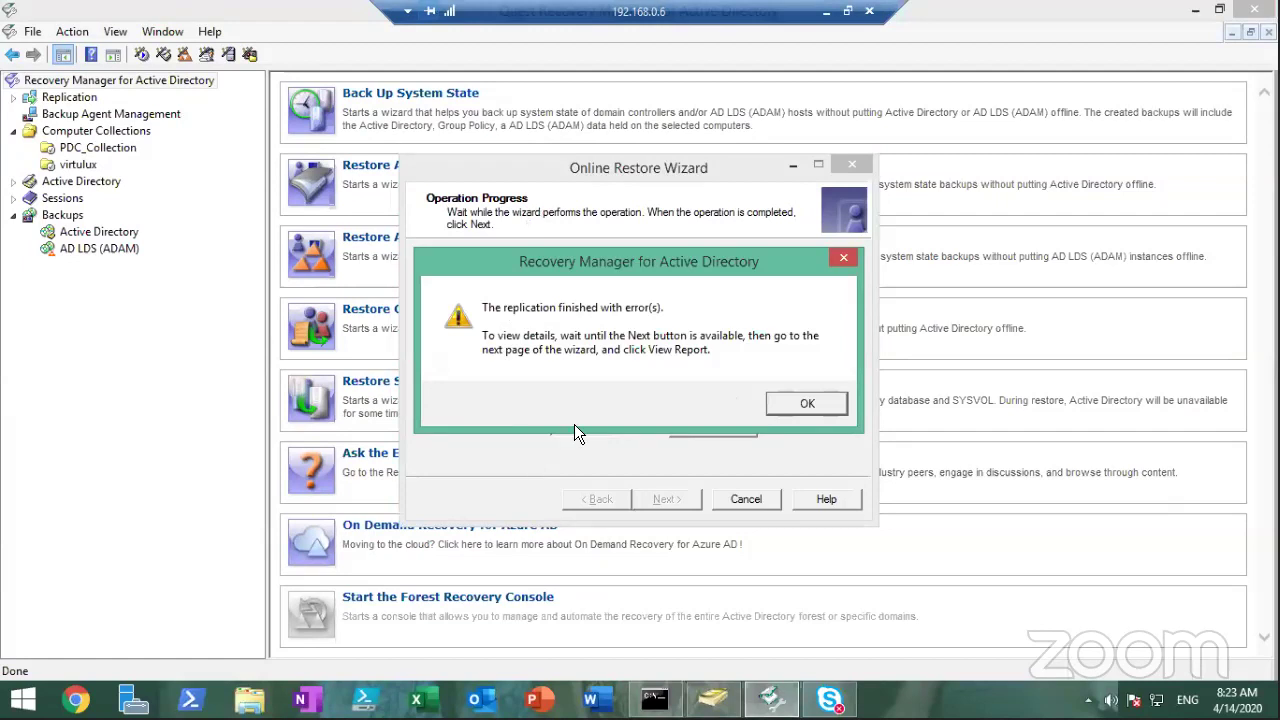
pyautogui.click(808, 403)
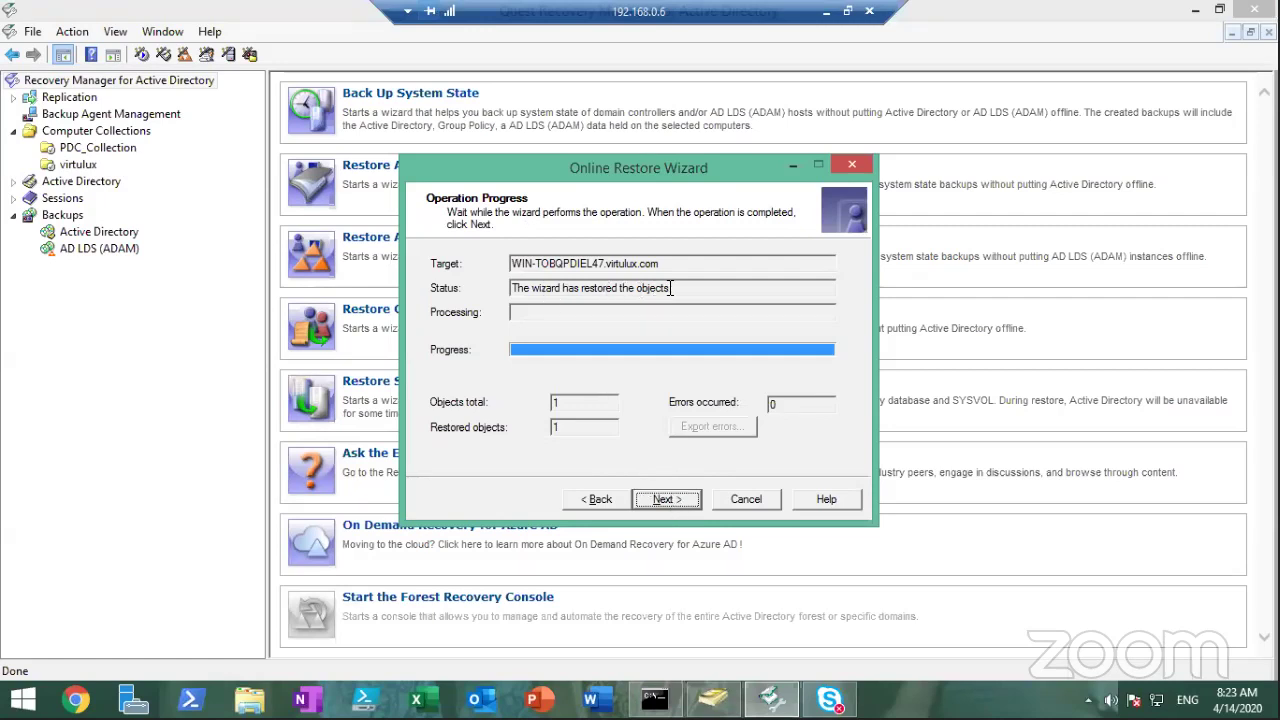
pyautogui.click(676, 500)
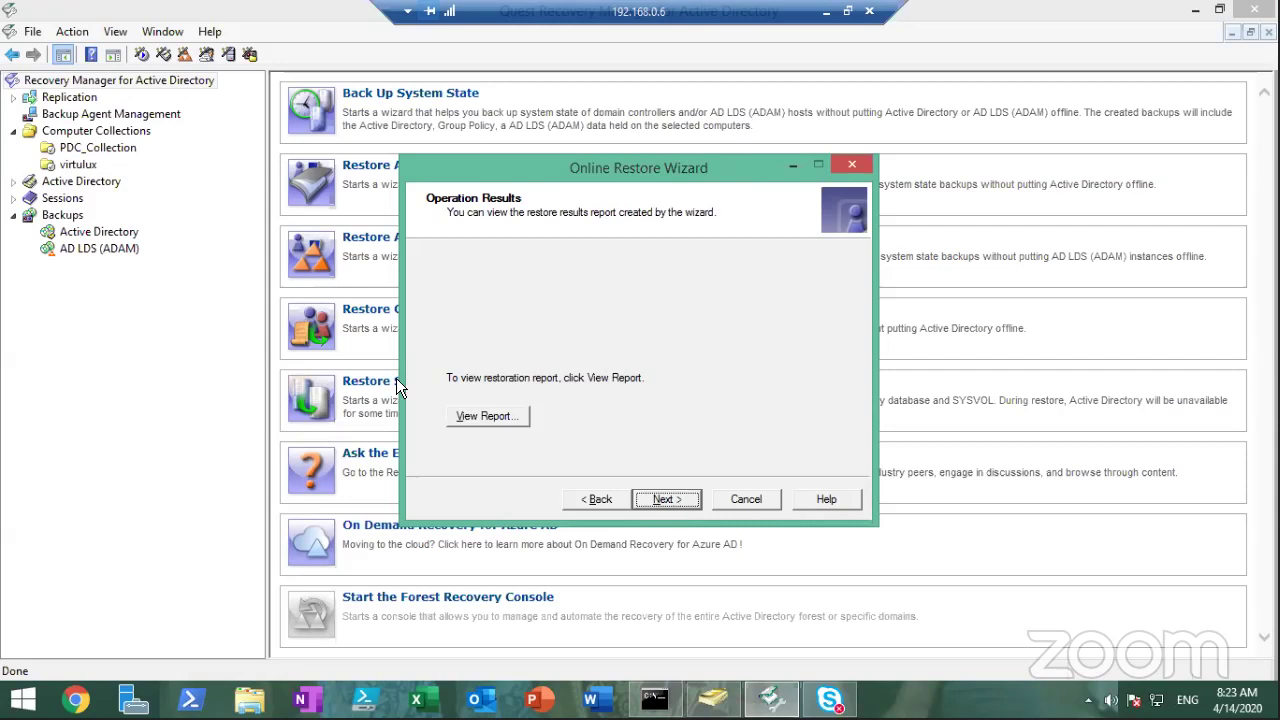
# Open the restore report, maximize it, and scroll down to the Object DN table
pyautogui.click(500, 417)
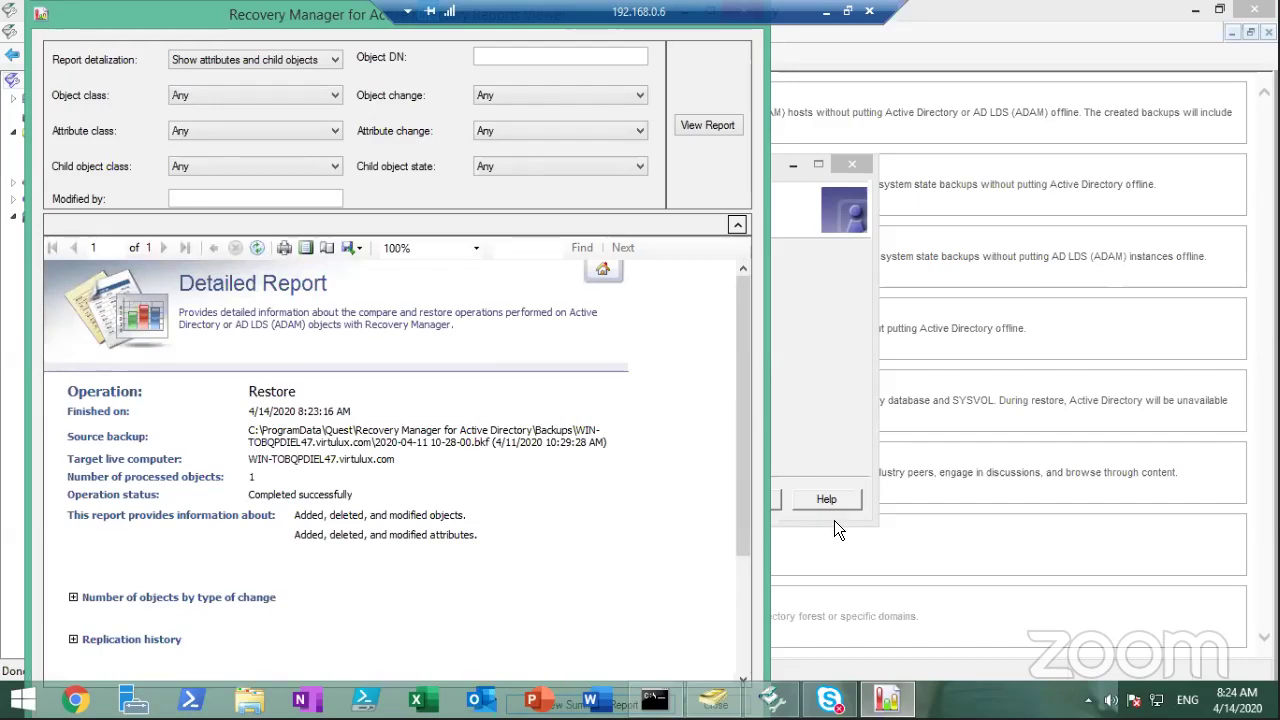
pyautogui.doubleClick(208, 18)
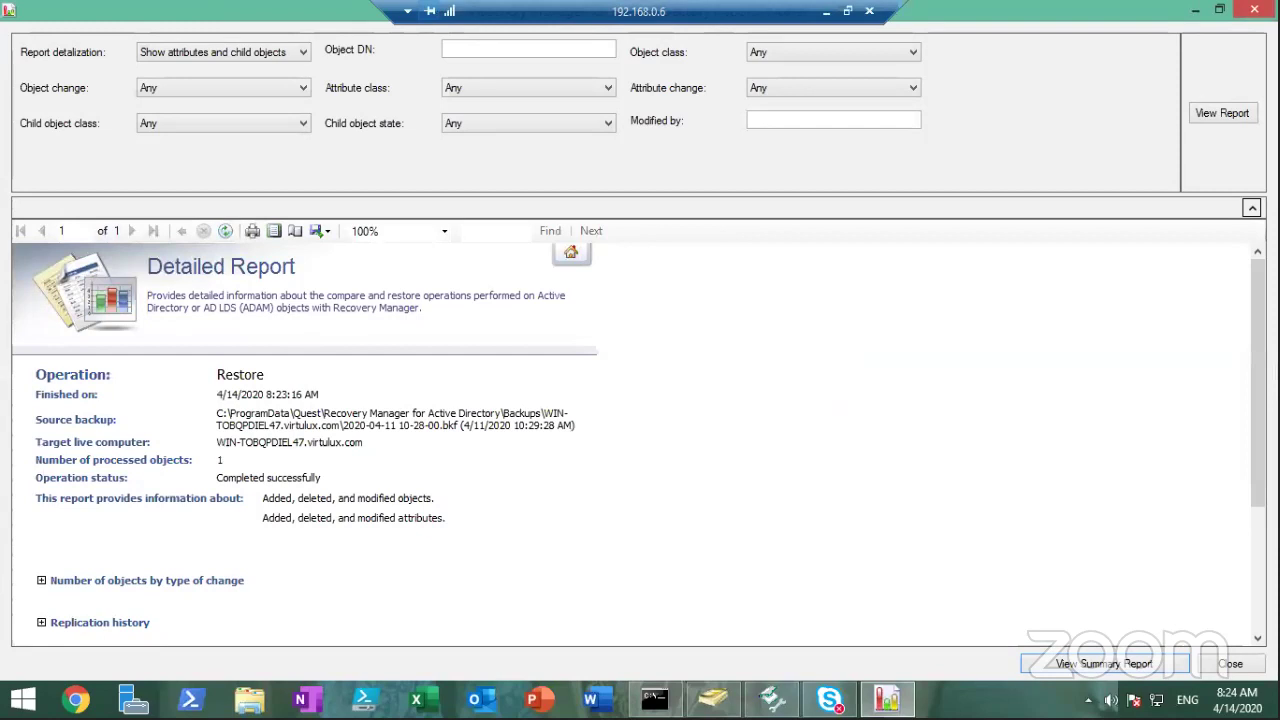
pyautogui.scroll(-2, 1258, 400)
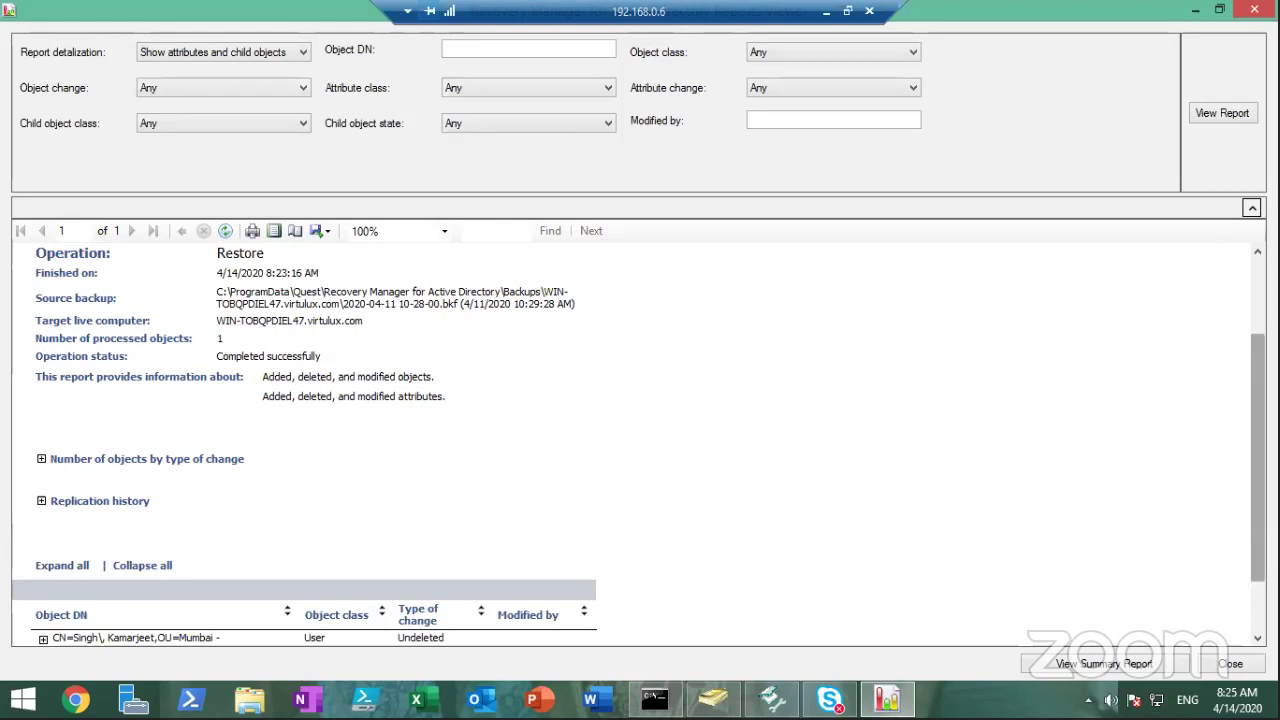
# Expand the restored user's CN row in the report to review its attribute changes
pyautogui.moveTo(1258, 455); pyautogui.dragTo(1258, 503)
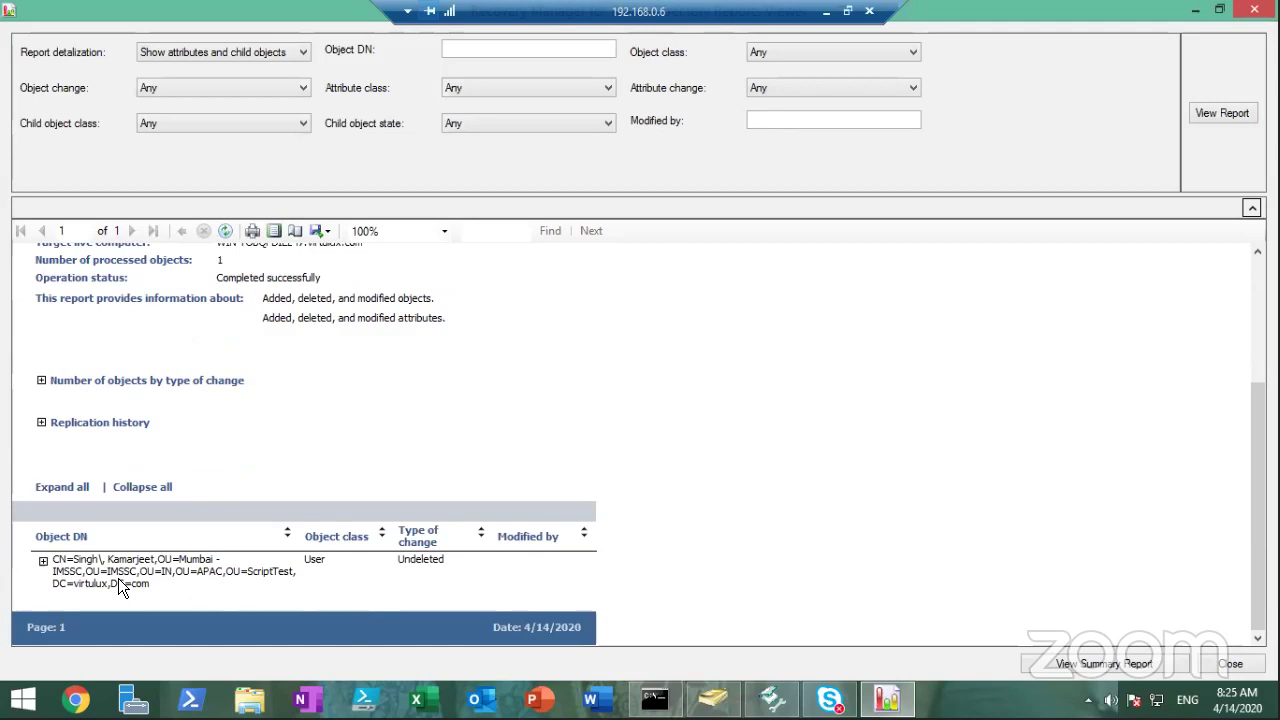
pyautogui.click(43, 561)
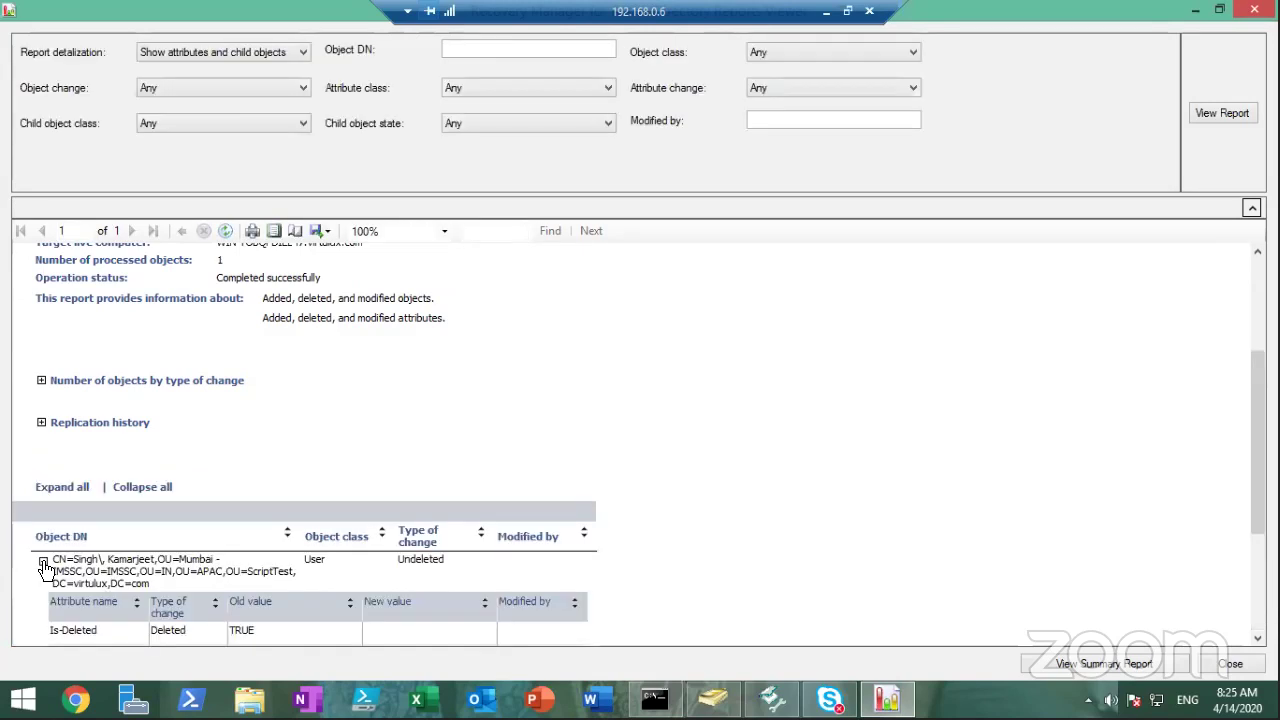
pyautogui.moveTo(1258, 440); pyautogui.dragTo(1258, 540)
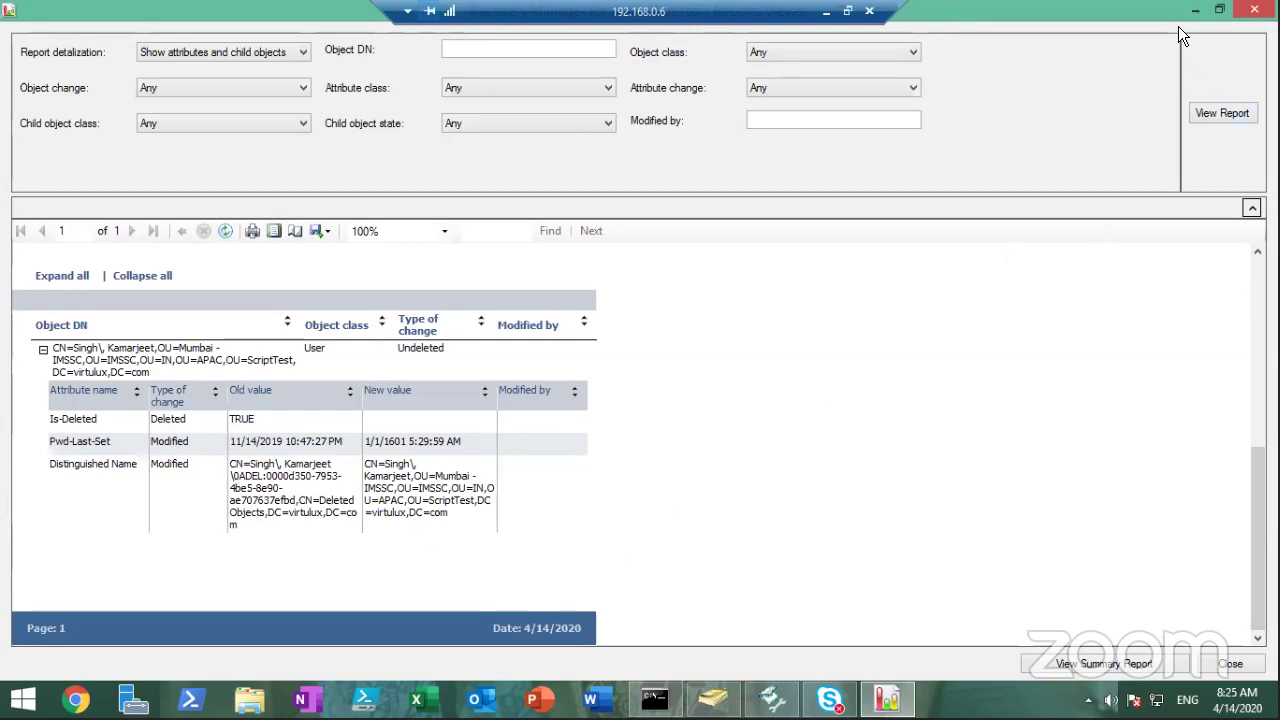
# Close the report viewer and finish the Online Restore Wizard
pyautogui.click(1257, 12)
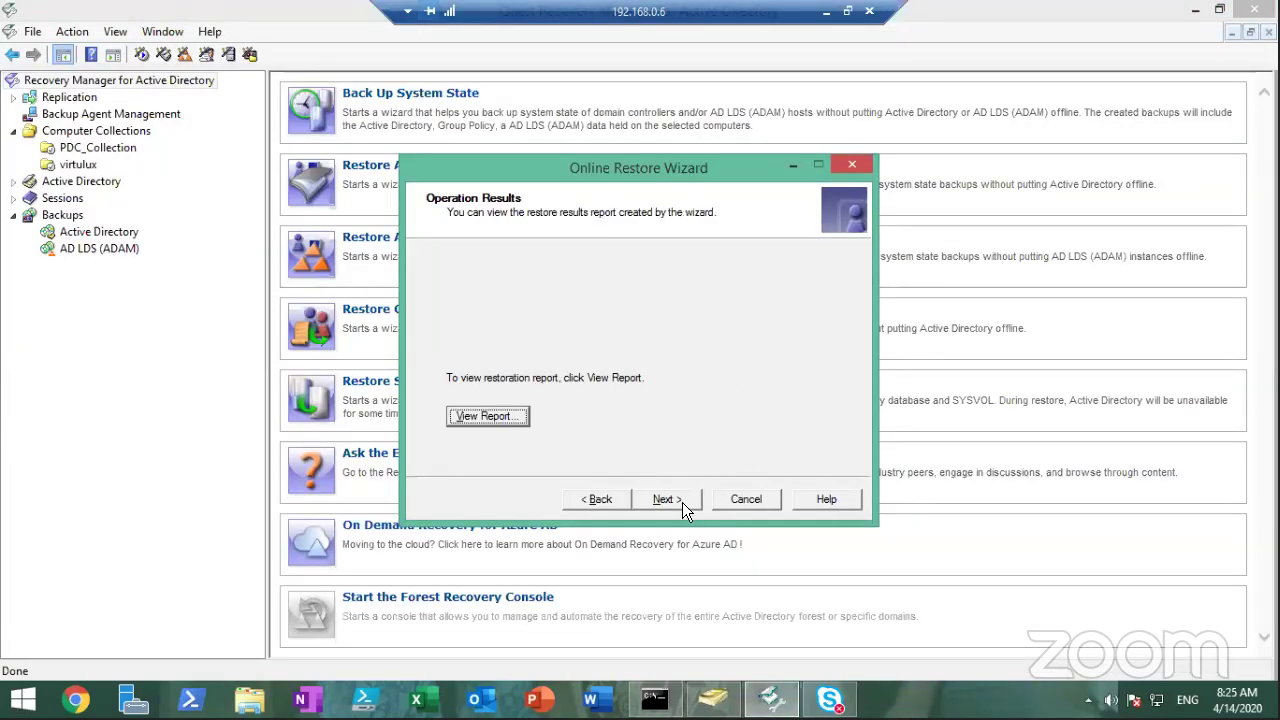
pyautogui.click(682, 502)
pyautogui.click(666, 499)
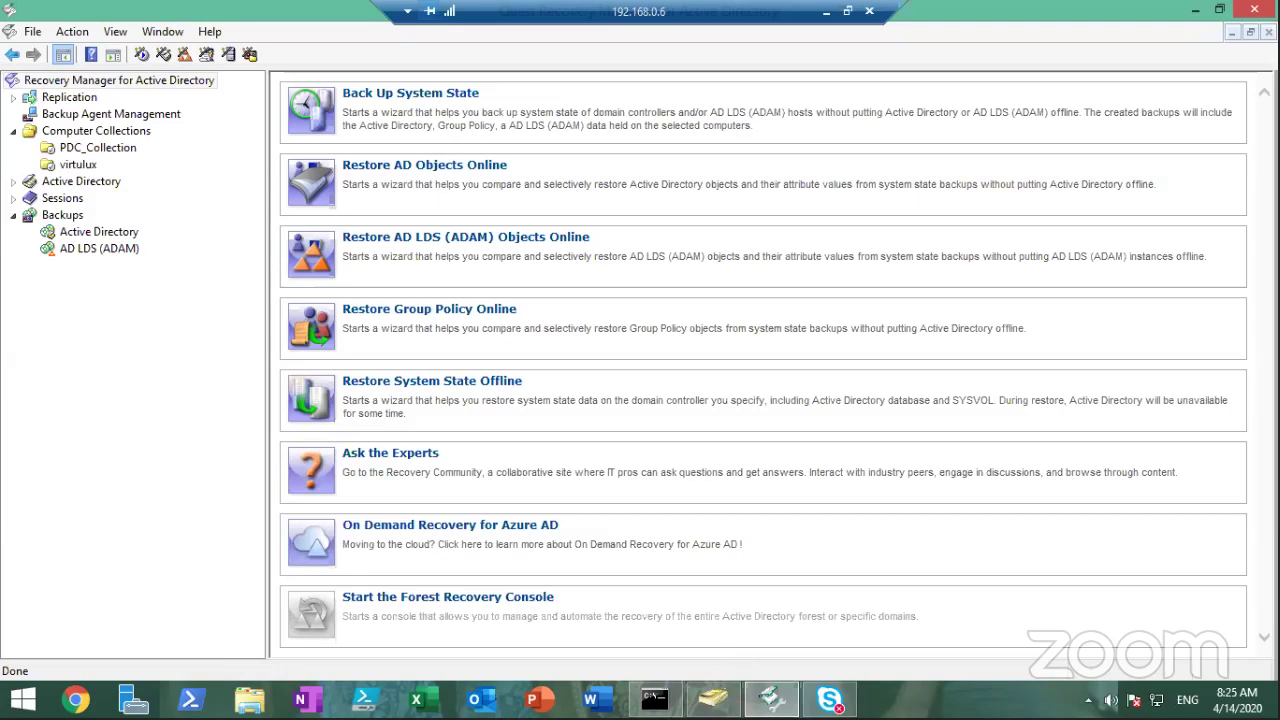
# In ADUC, rerun the Find Users search, confirm the restored user is found, and close the search
pyautogui.click(713, 698)
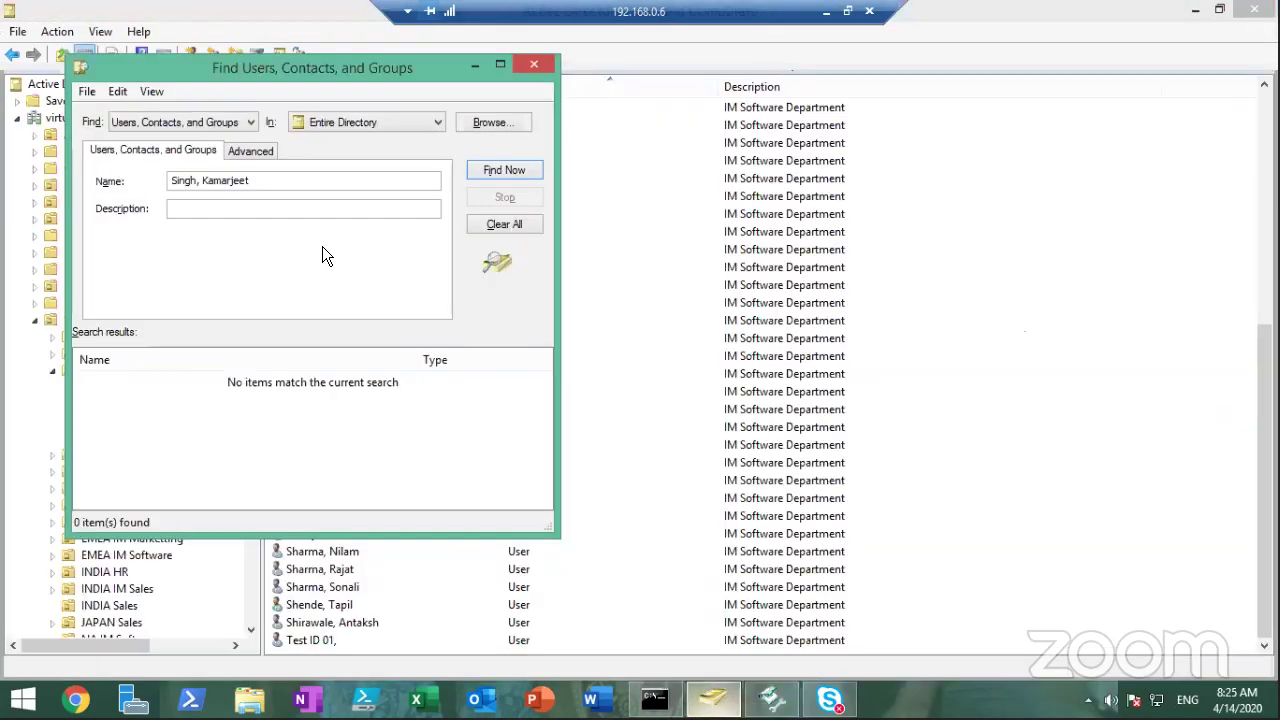
pyautogui.click(319, 175)
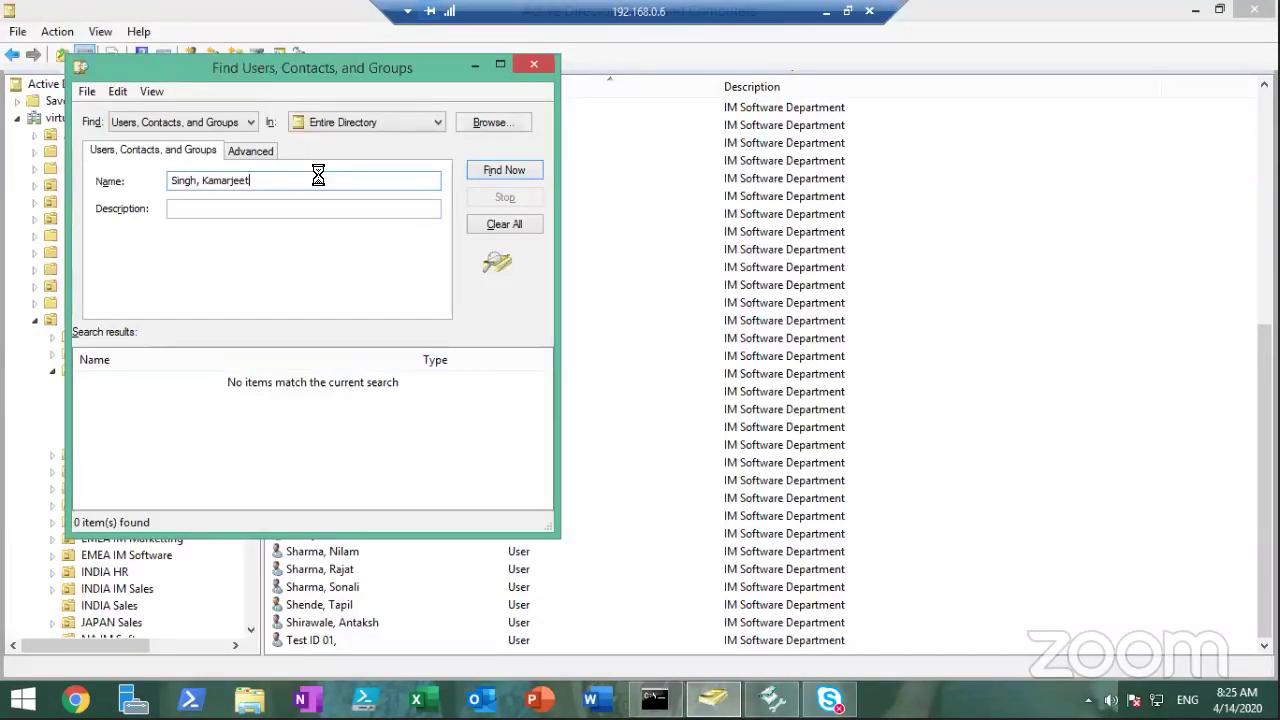
pyautogui.press('Return')
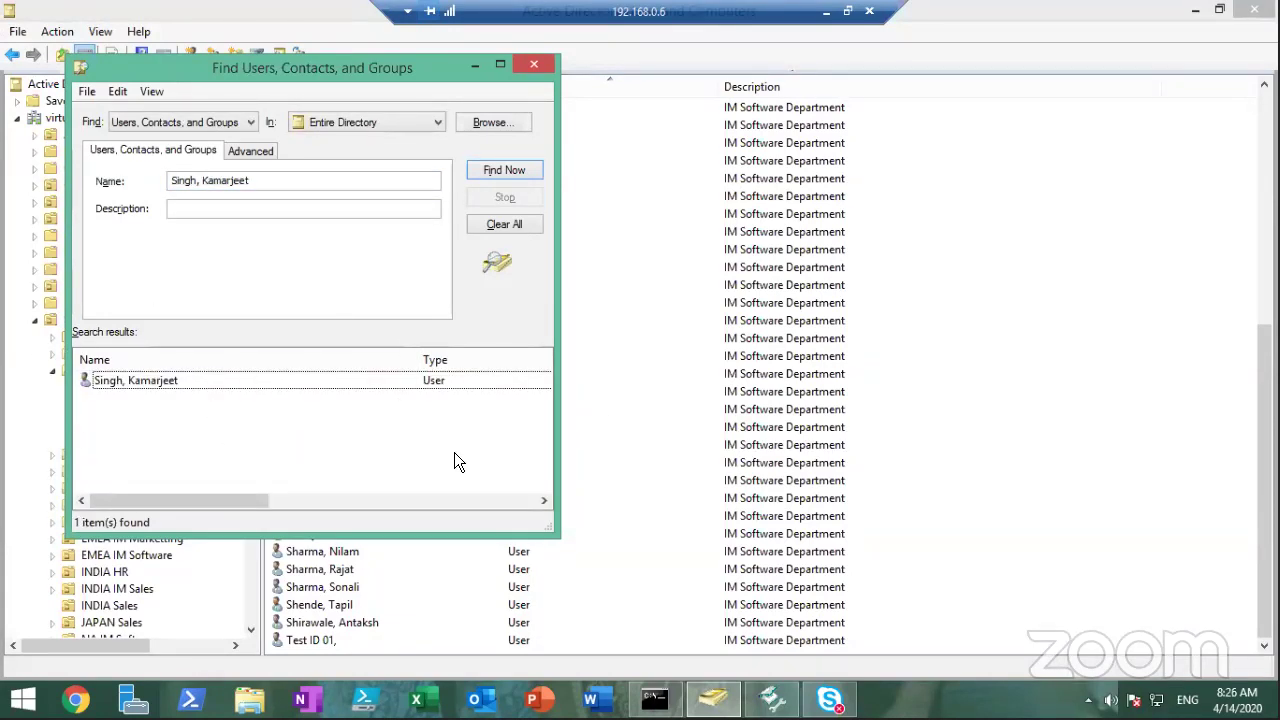
pyautogui.click(184, 381)
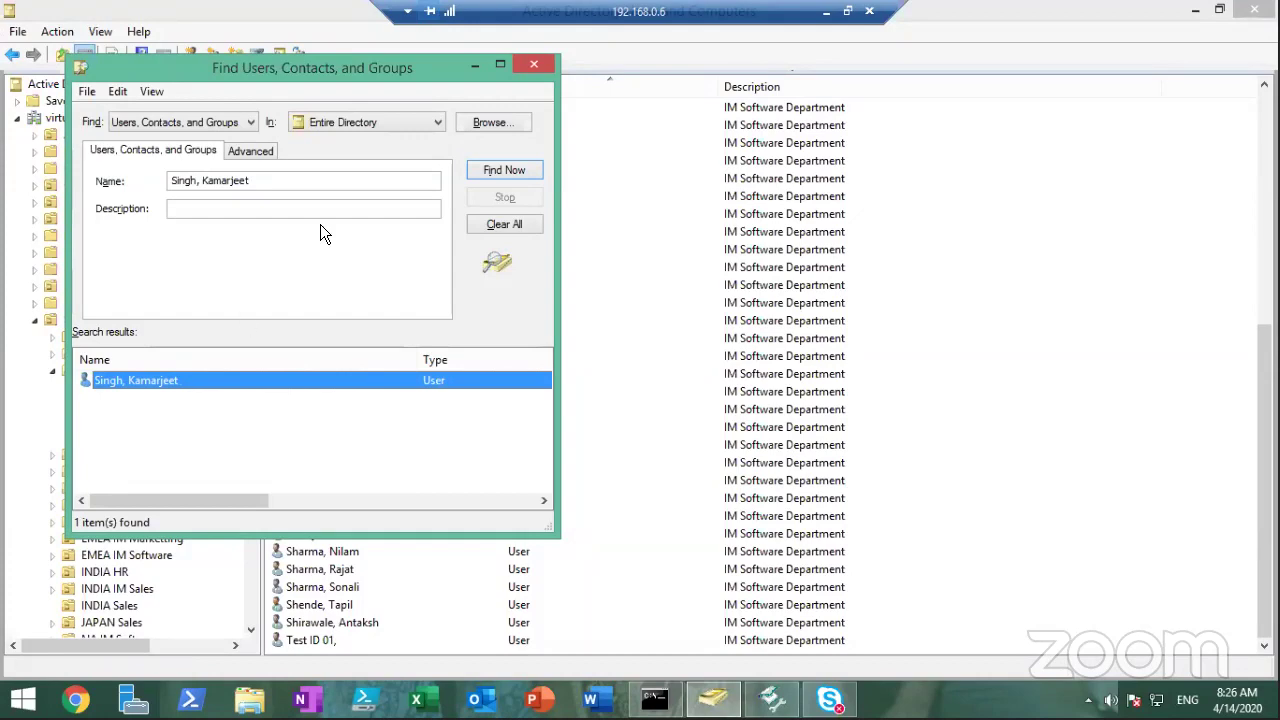
pyautogui.click(536, 68)
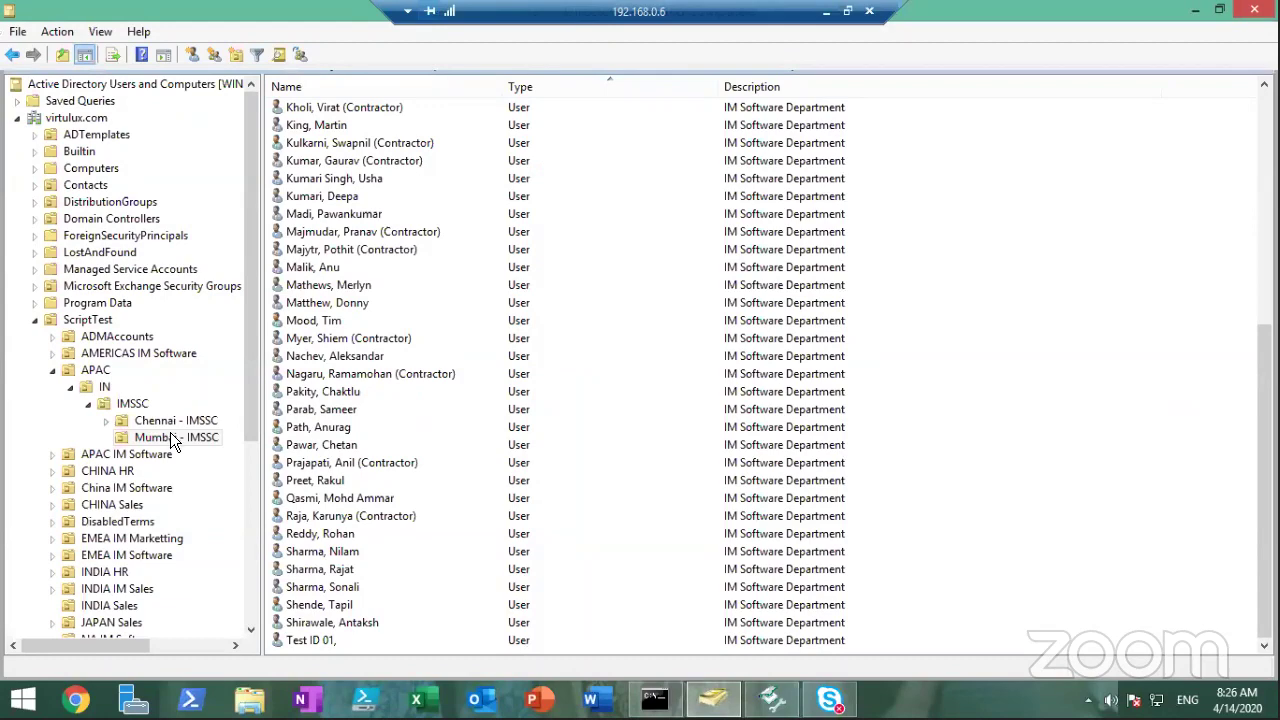
# Refresh the Mumbai - IMSSC container and select the restored user in its list
pyautogui.click(171, 435)
pyautogui.rightClick(171, 435)
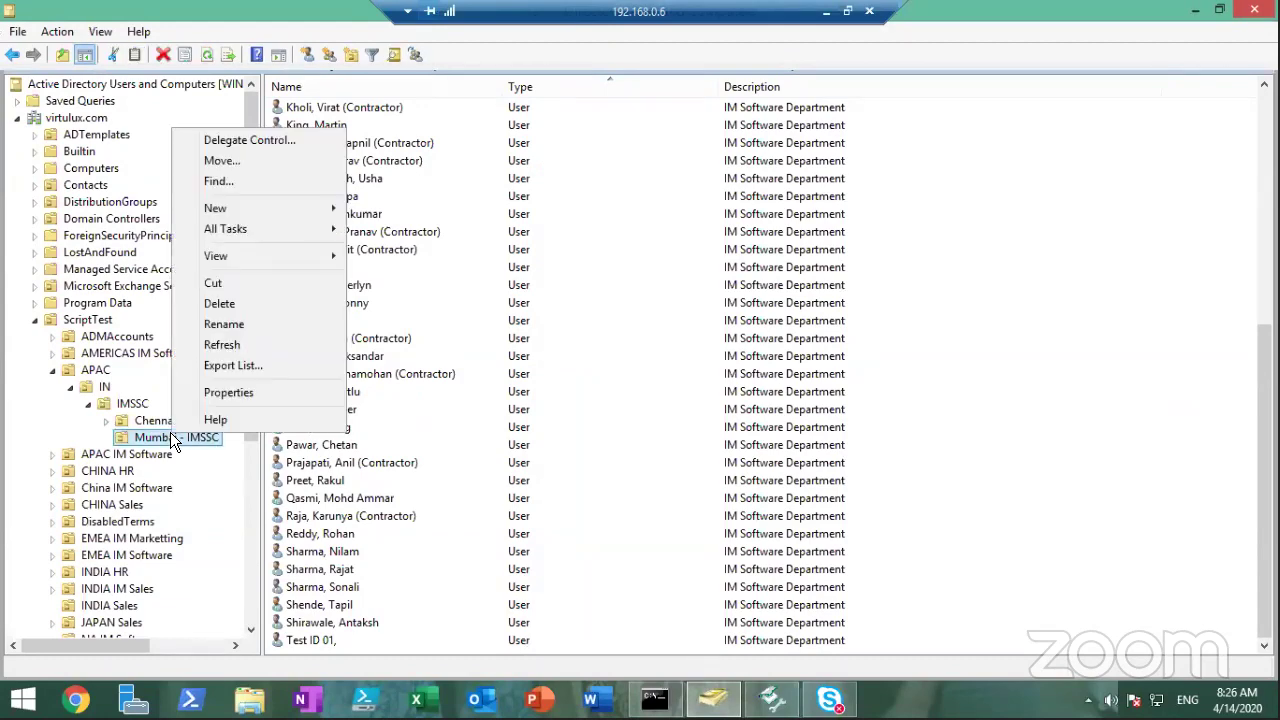
pyautogui.click(256, 345)
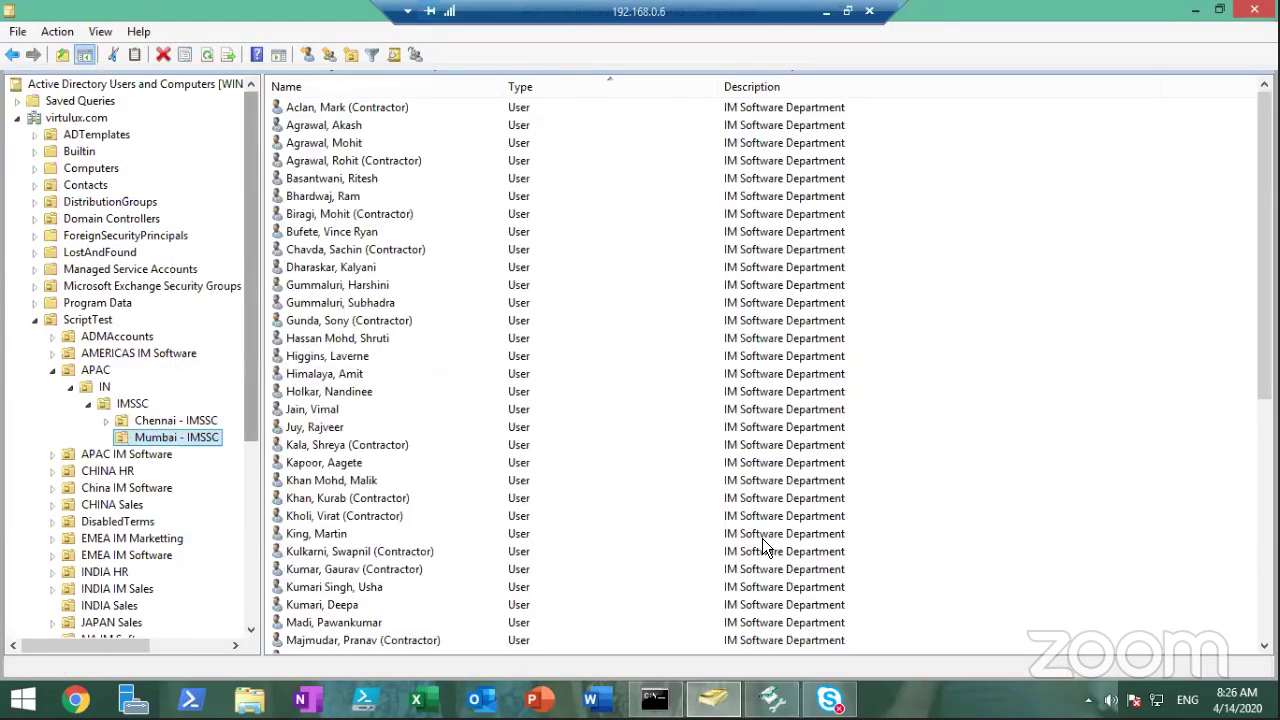
pyautogui.click(1254, 9)
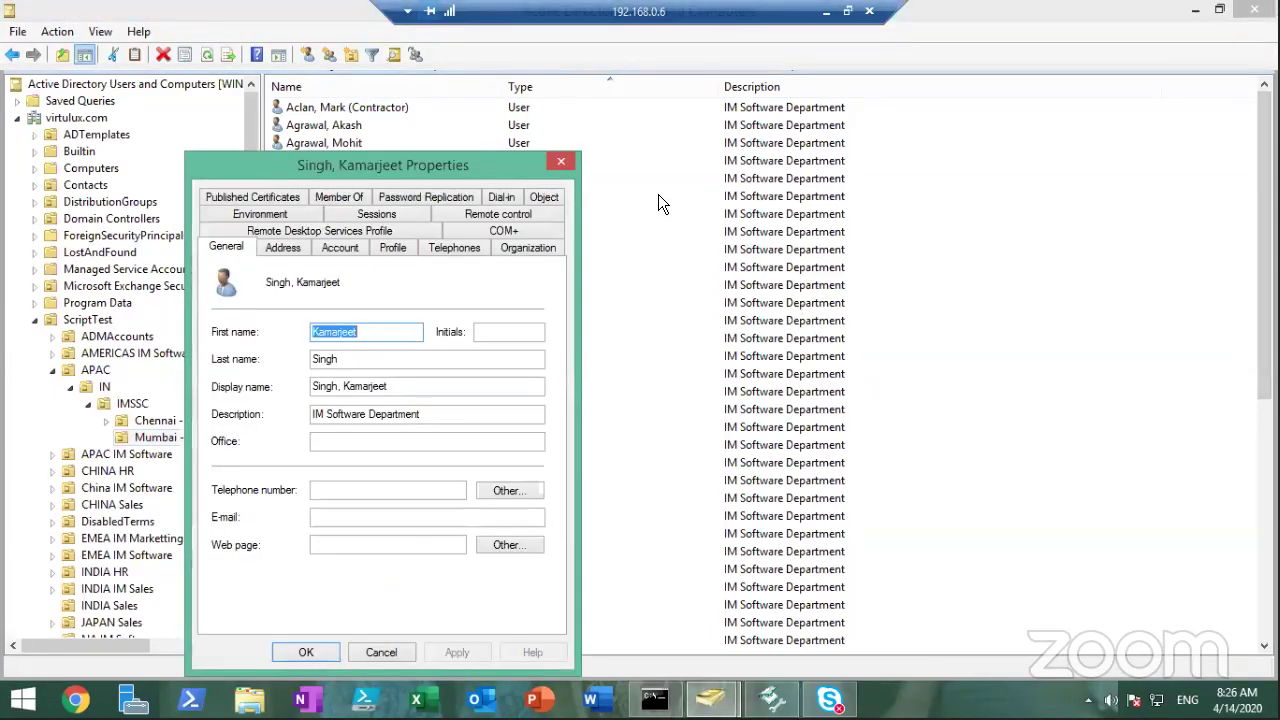
pyautogui.click(562, 163)
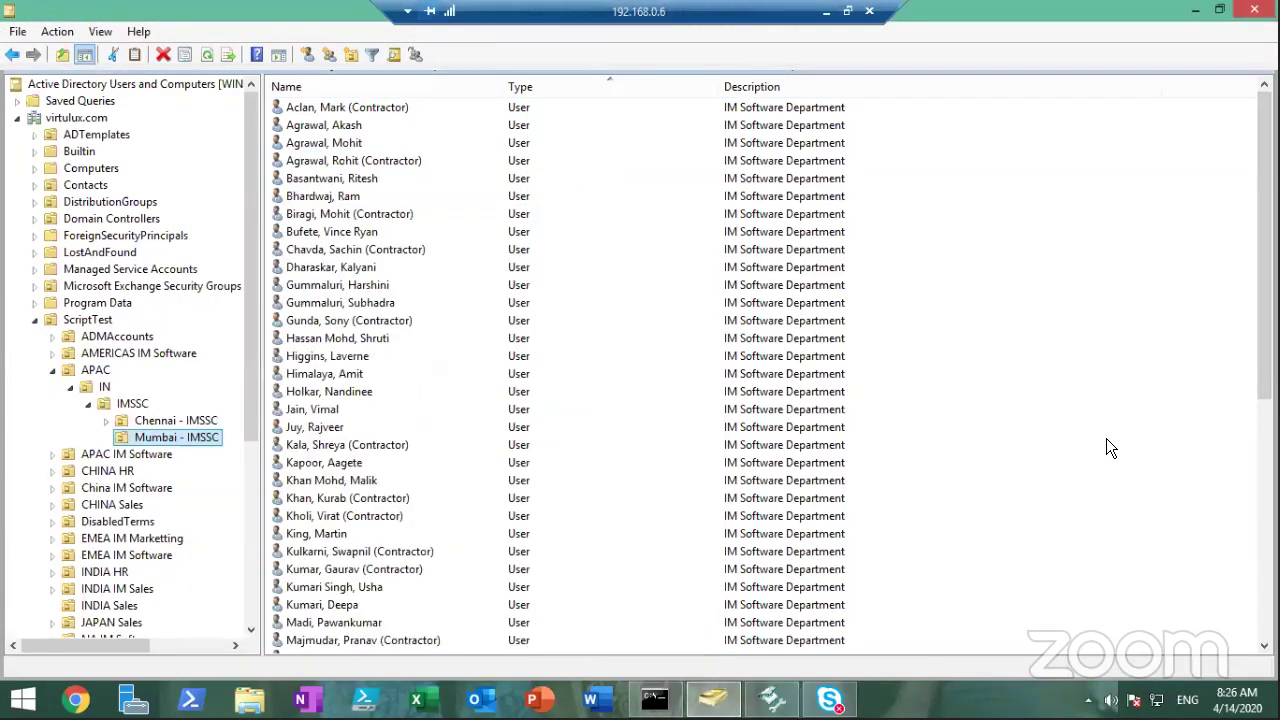
pyautogui.click(1263, 507)
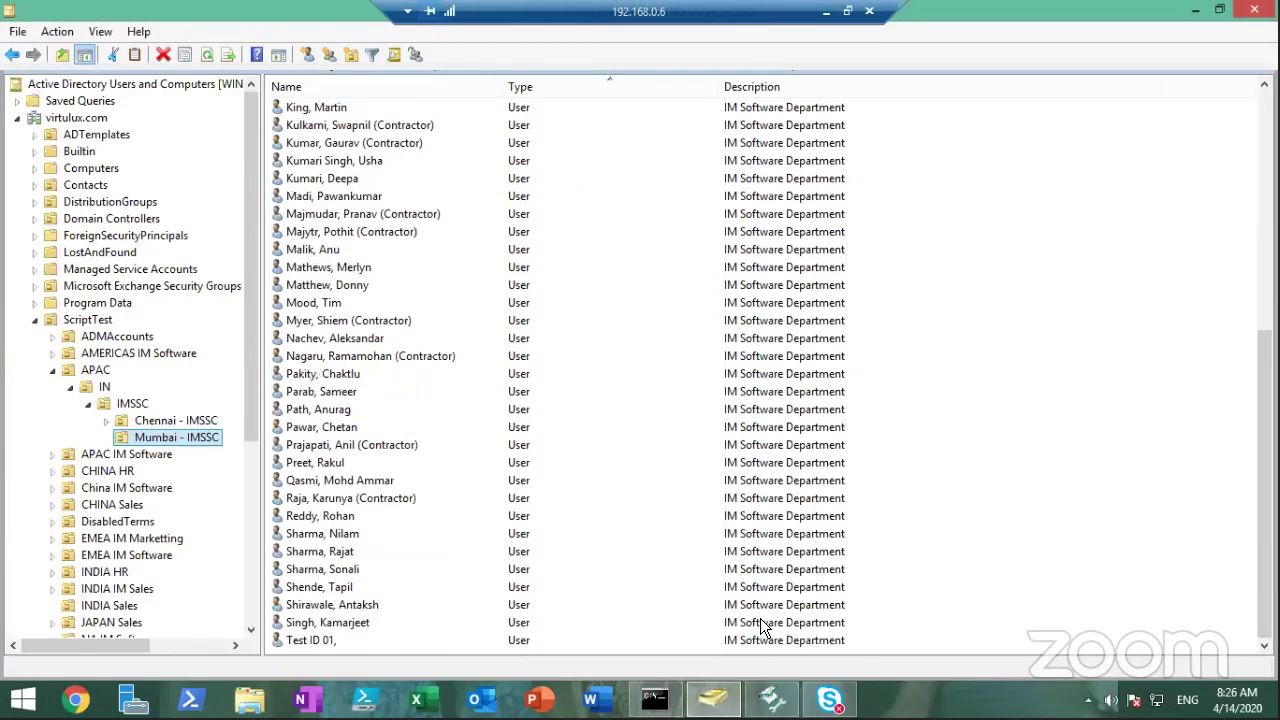
pyautogui.click(356, 624)
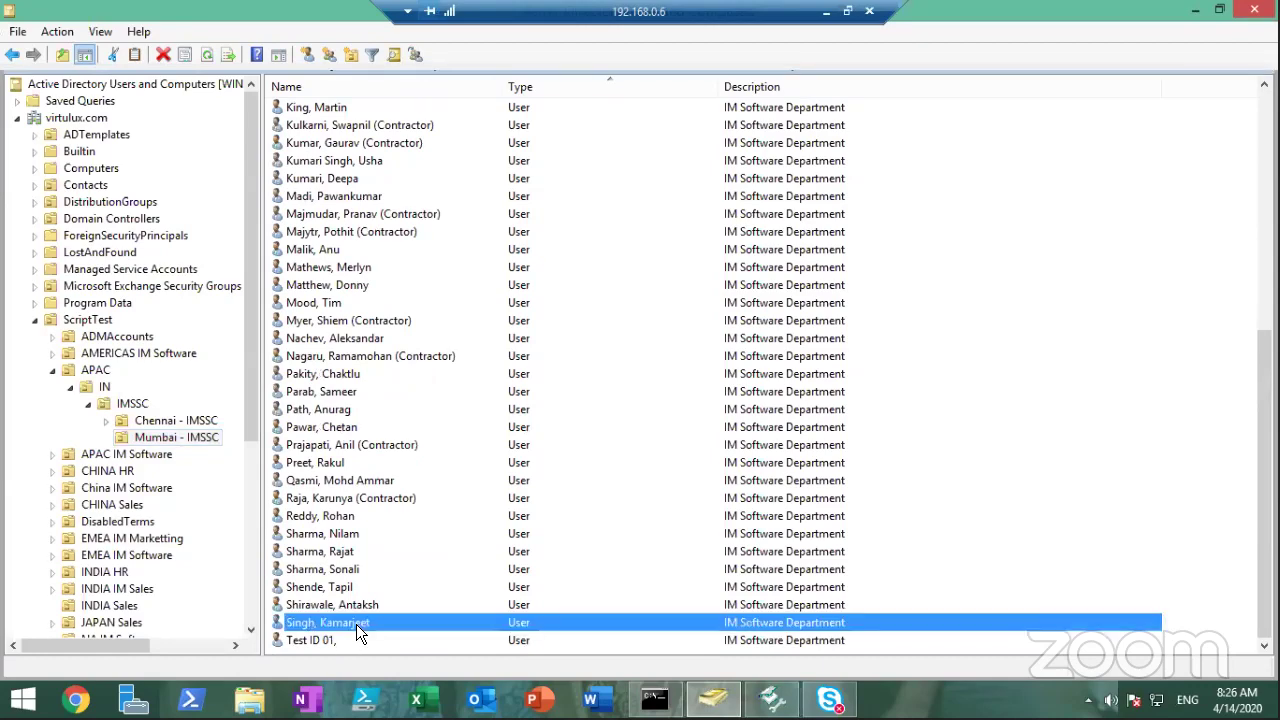
# Check the Object tab canonical name reads ScriptTest/APAC/IN/IMSSC/Mumbai - IMSSC, then cancel Properties
pyautogui.doubleClick(356, 624)
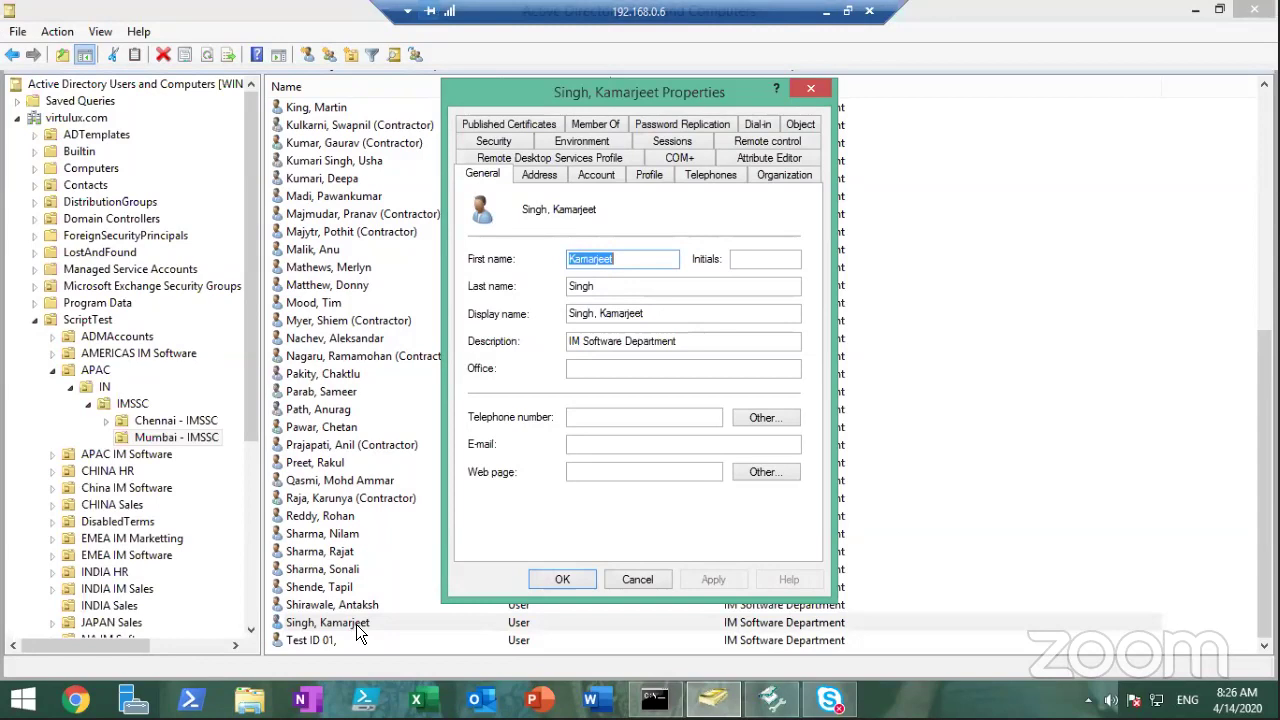
pyautogui.click(805, 124)
pyautogui.click(537, 221)
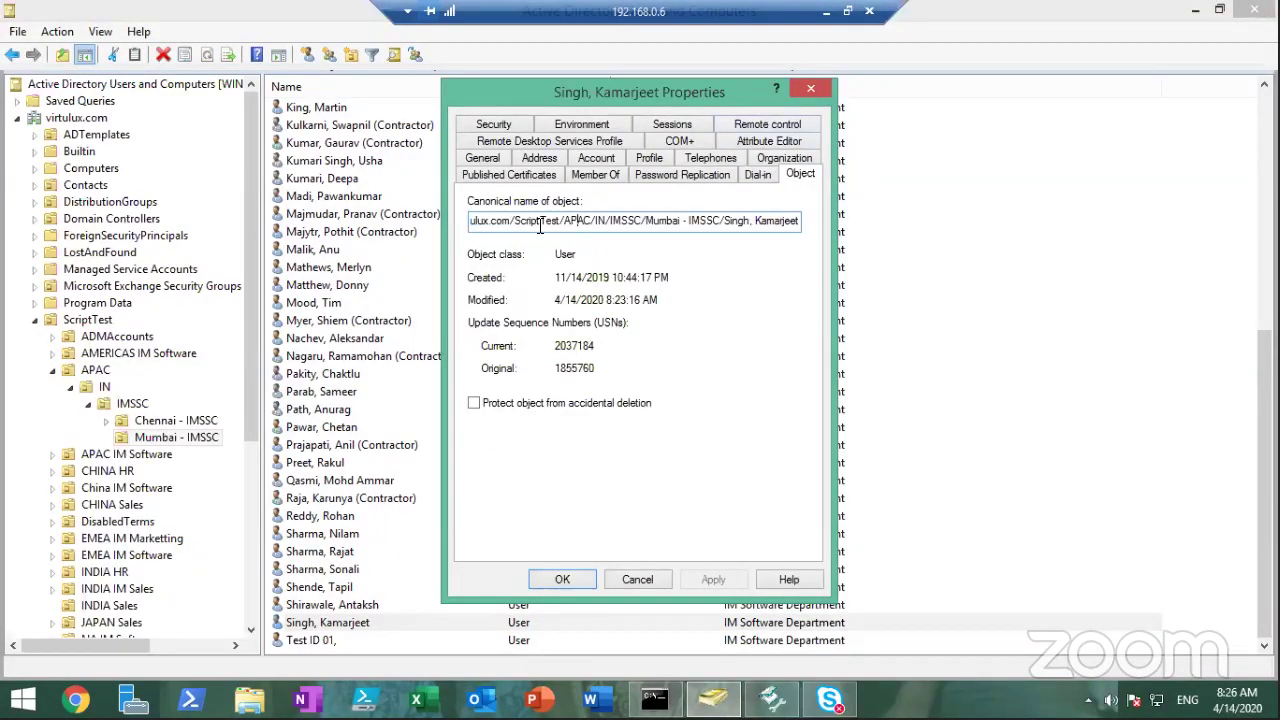
pyautogui.moveTo(523, 221); pyautogui.dragTo(812, 204)
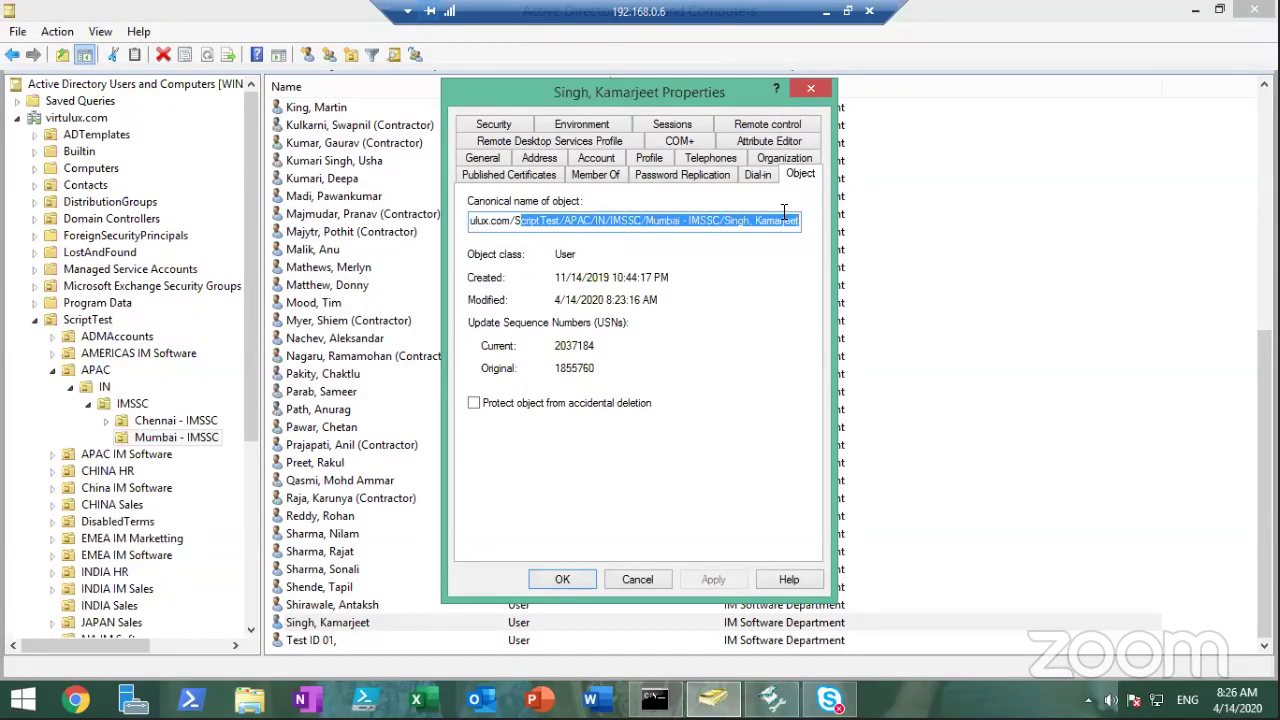
pyautogui.click(785, 214)
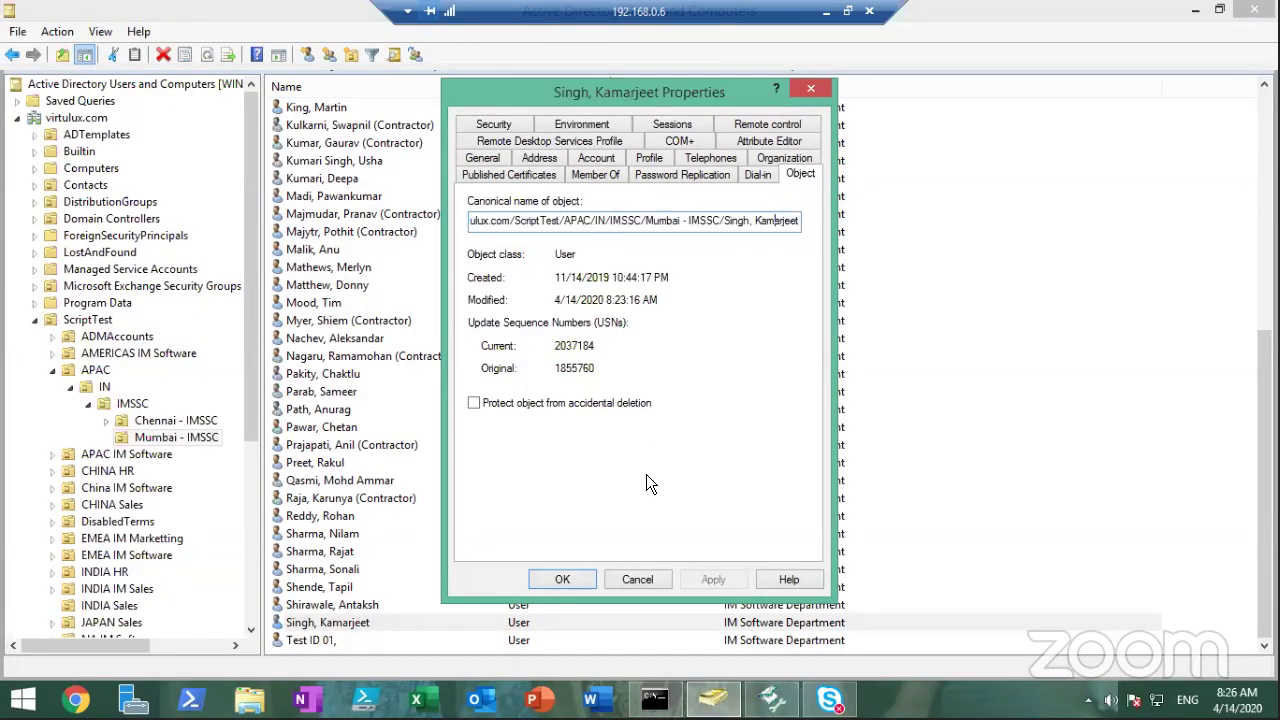
pyautogui.click(638, 580)
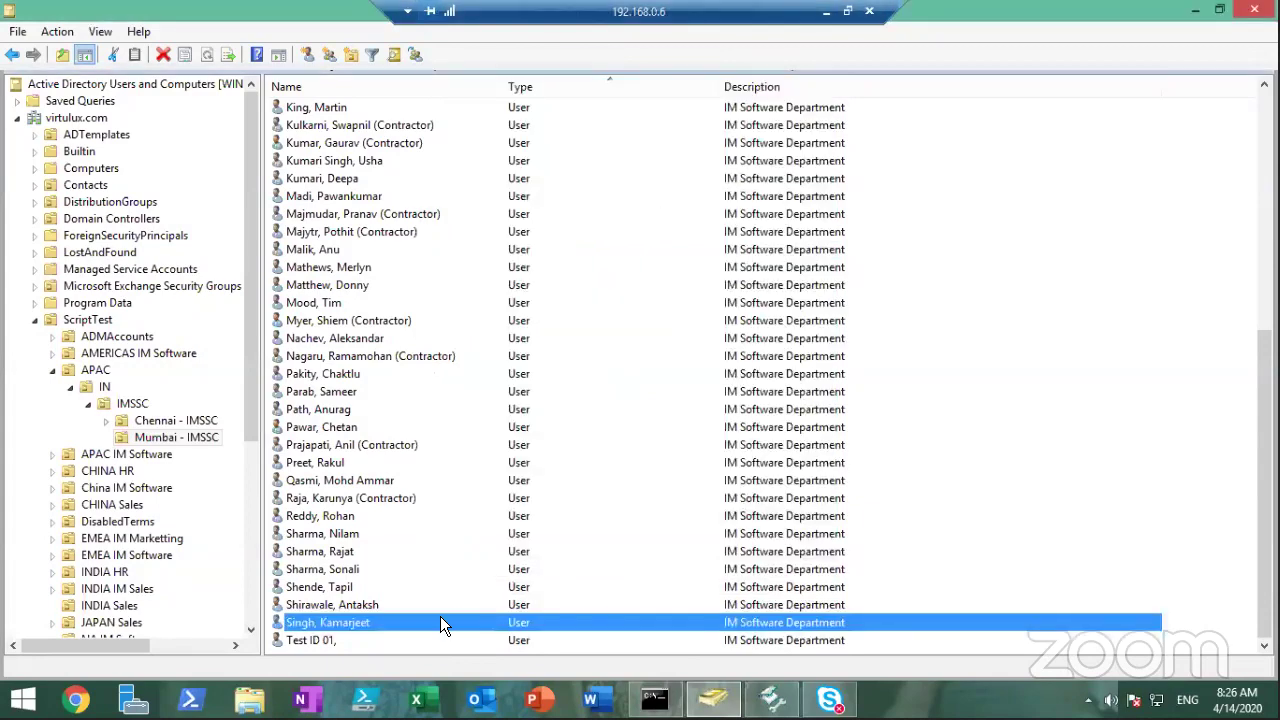
pyautogui.doubleClick(350, 621)
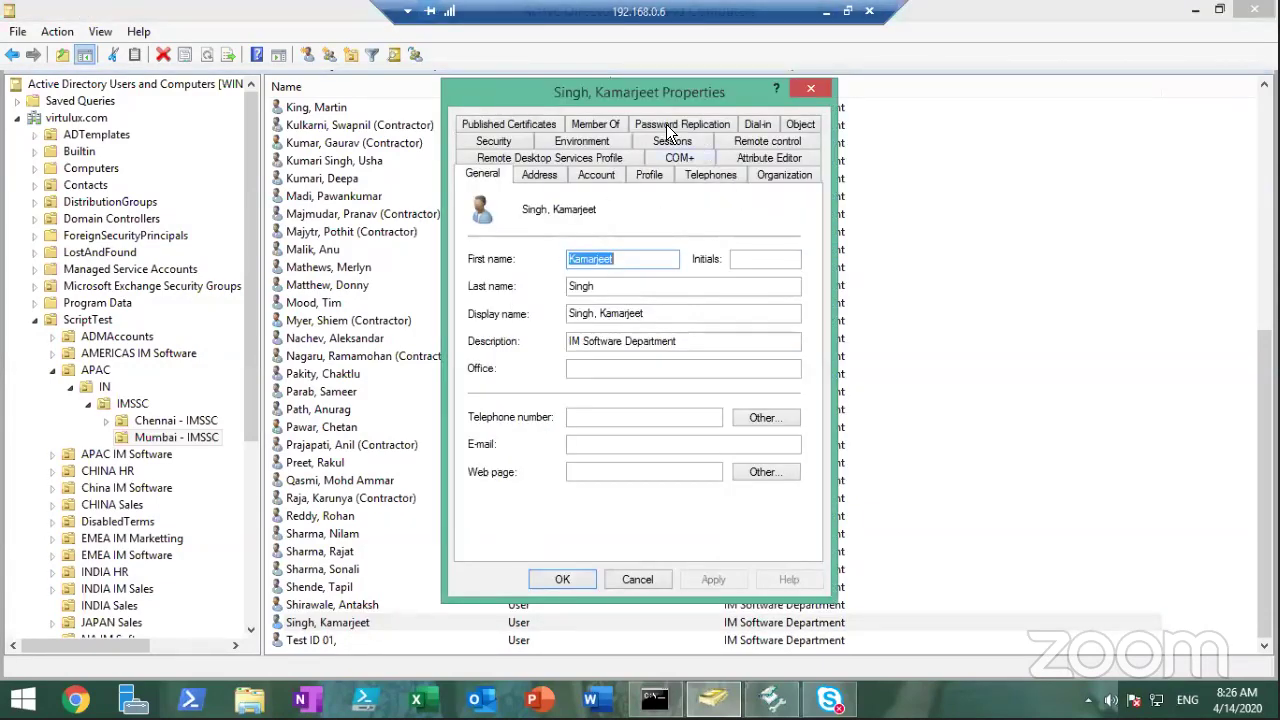
pyautogui.click(592, 128)
pyautogui.doubleClick(565, 226)
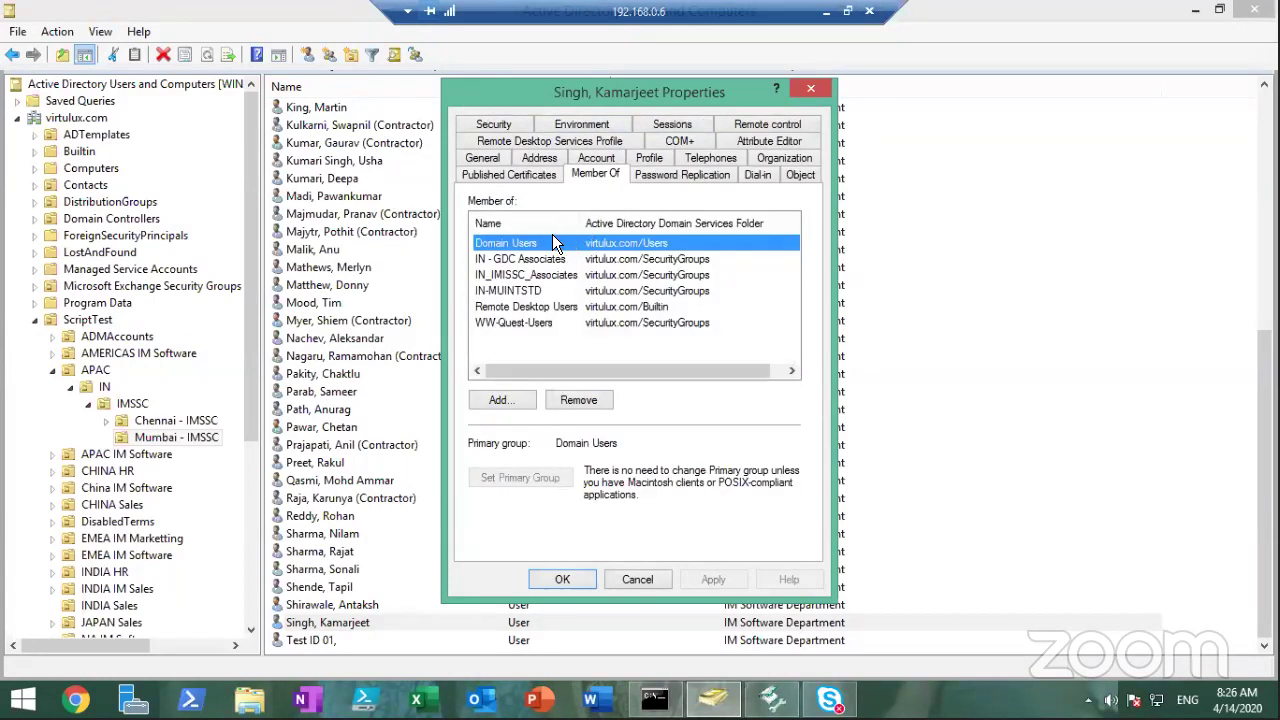
pyautogui.click(530, 262)
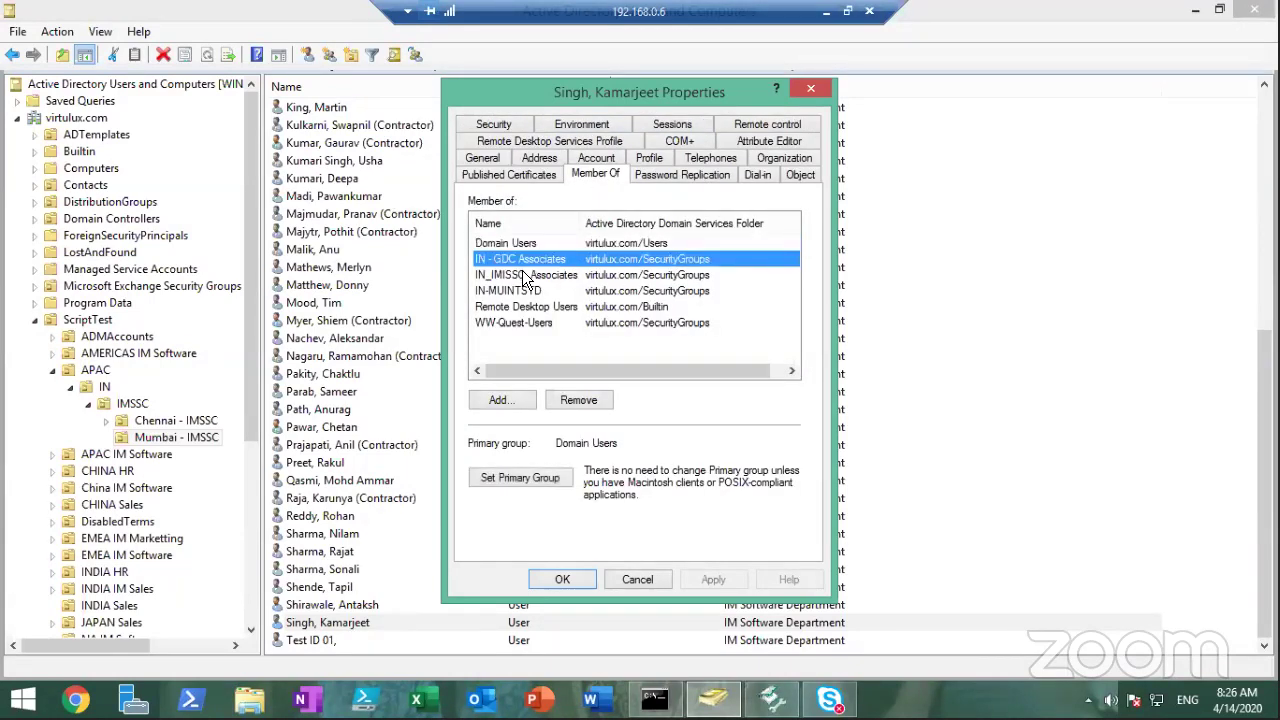
pyautogui.click(523, 276)
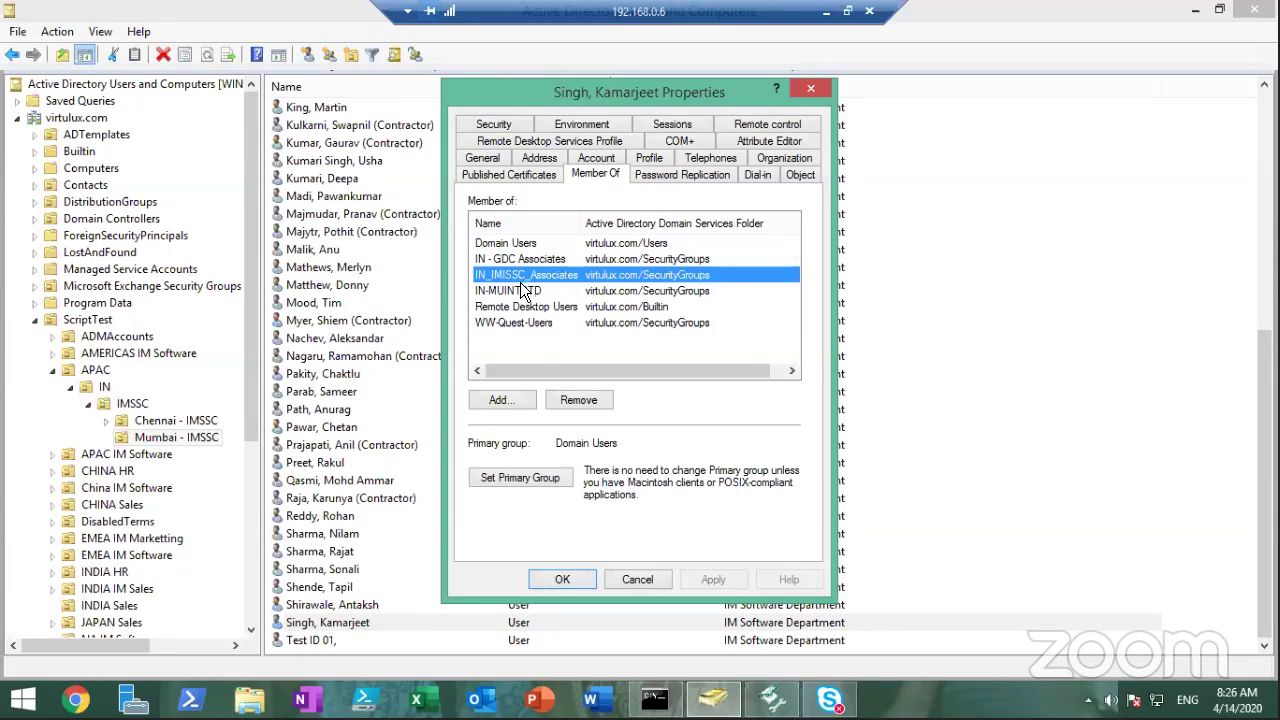
pyautogui.click(526, 289)
pyautogui.click(521, 308)
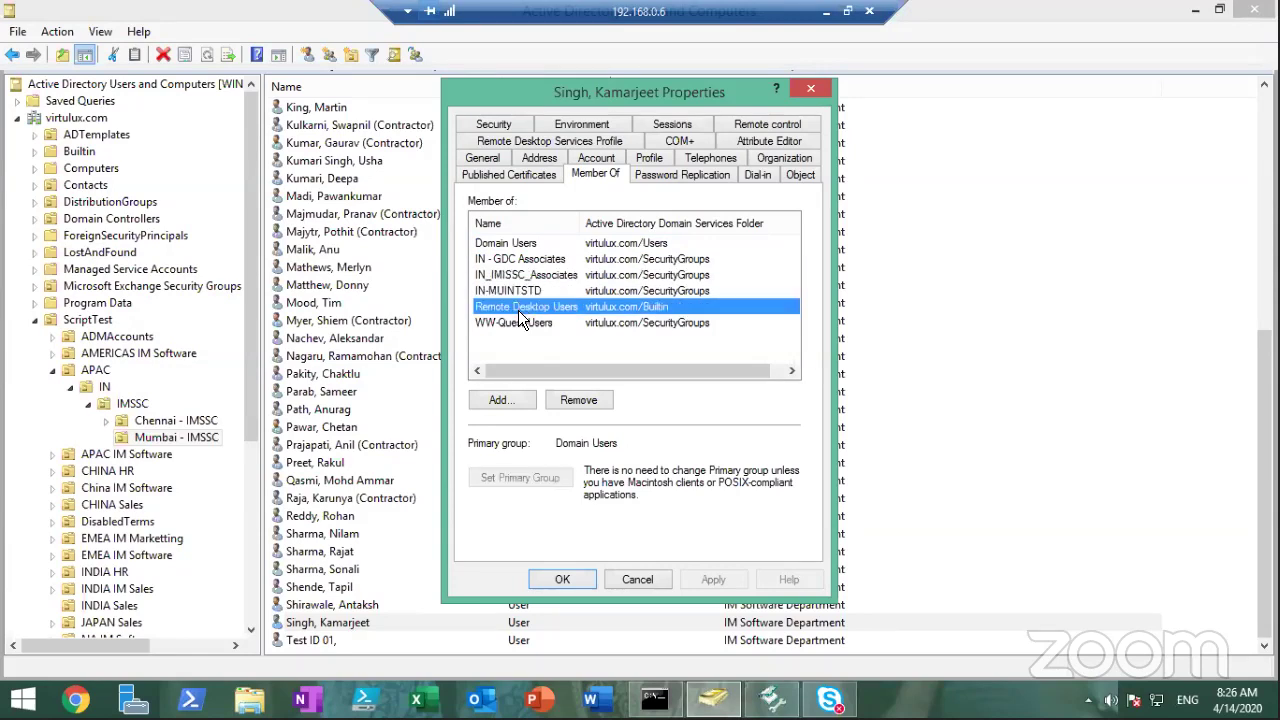
pyautogui.click(514, 260)
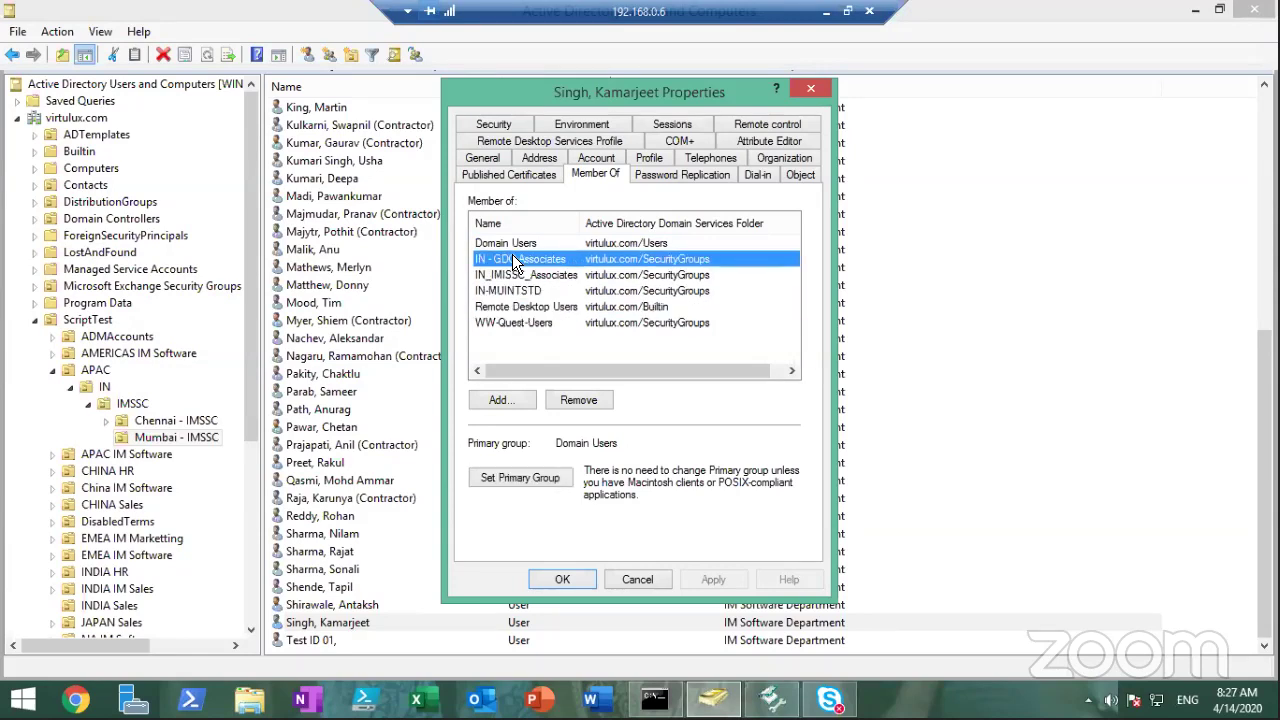
pyautogui.press('Up')
pyautogui.click(514, 260)
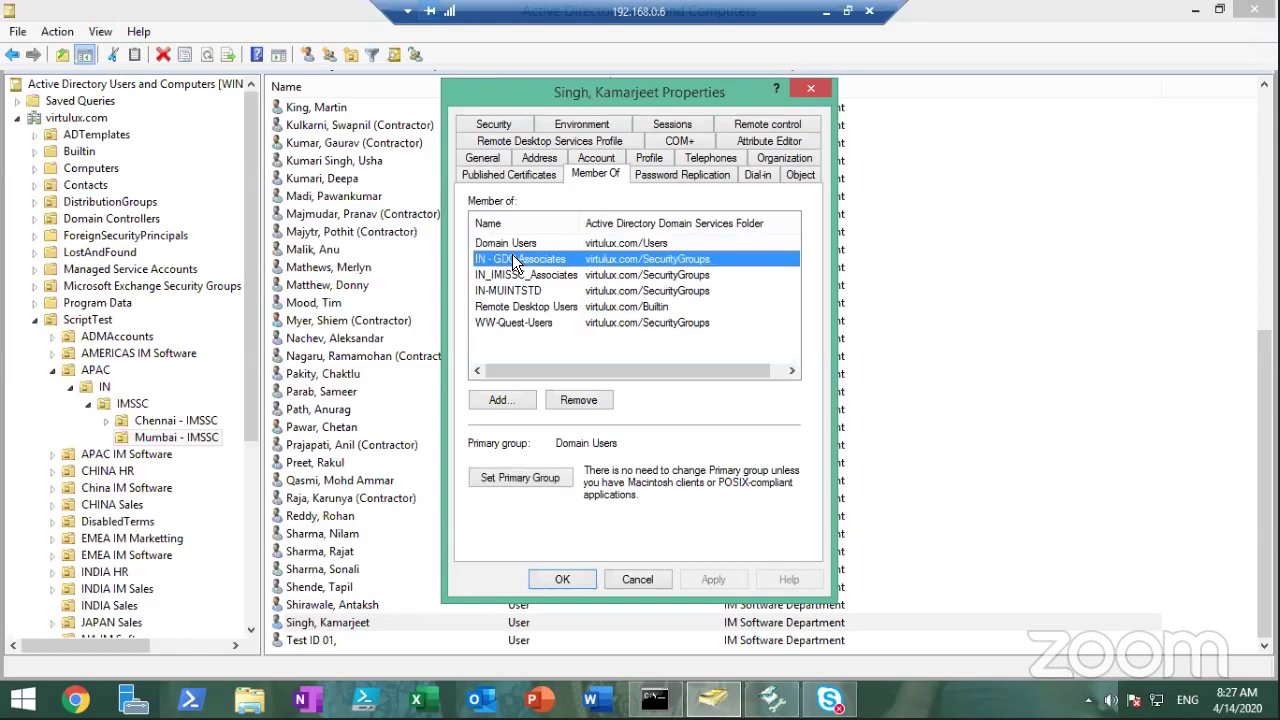
pyautogui.hotkey('shift', 'Down')
pyautogui.hotkey('shift', 'Down')
pyautogui.hotkey('shift', 'Down')
pyautogui.hotkey('shift', 'Down')
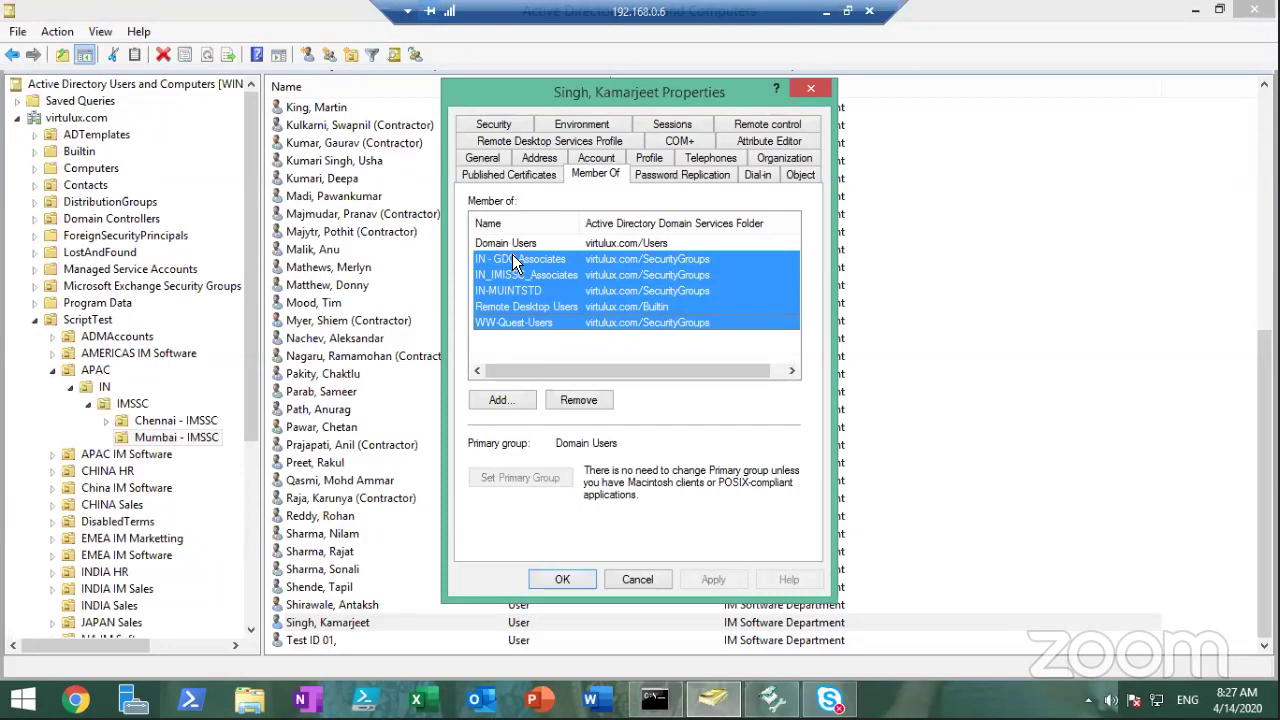
pyautogui.press('Up')
pyautogui.press('Up')
pyautogui.press('Up')
pyautogui.press('Up')
pyautogui.press('Up')
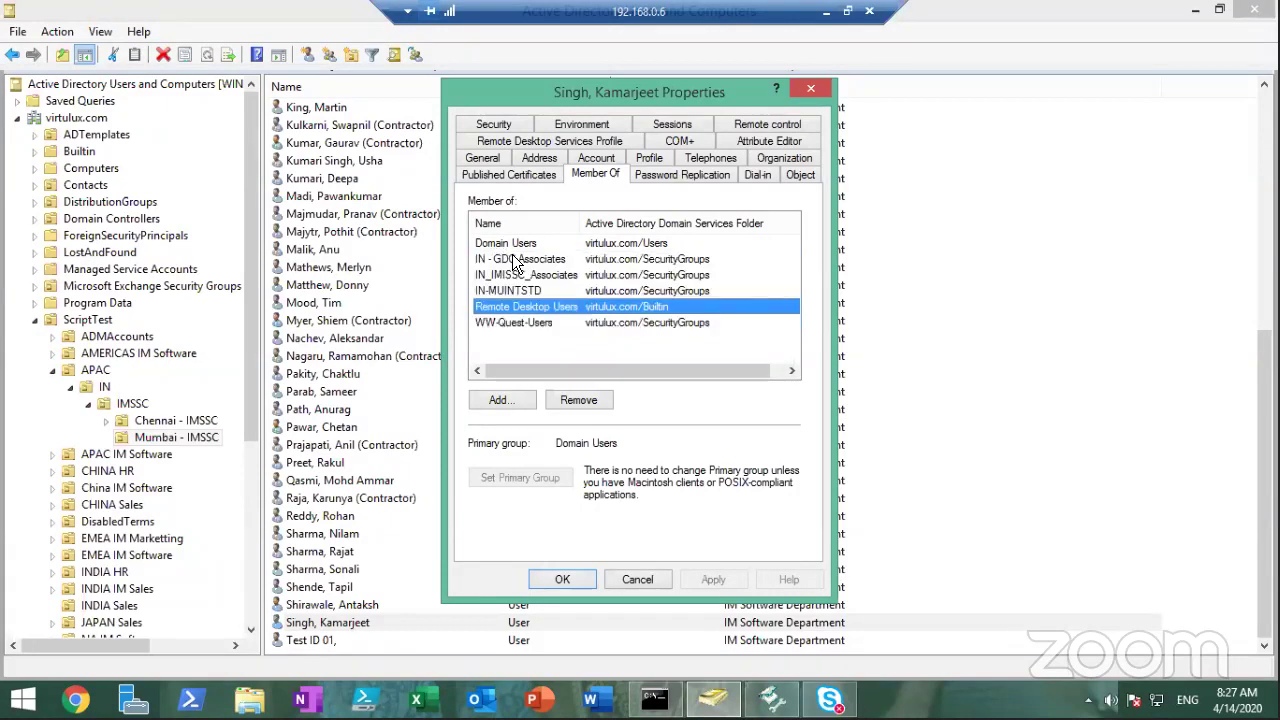
pyautogui.press('Down')
pyautogui.press('Down')
pyautogui.press('Down')
pyautogui.press('Down')
pyautogui.press('Down')
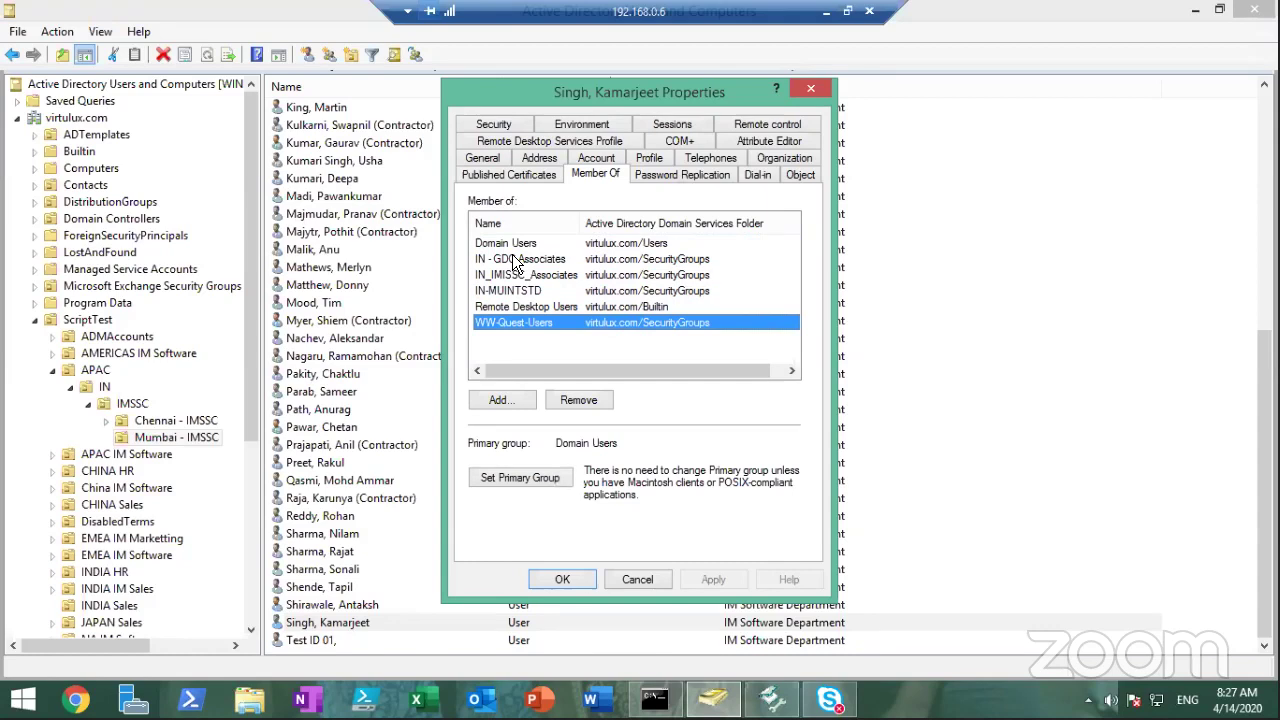
pyautogui.press('Up')
pyautogui.press('Up')
pyautogui.press('Up')
pyautogui.press('Up')
pyautogui.press('Up')
pyautogui.press('Down')
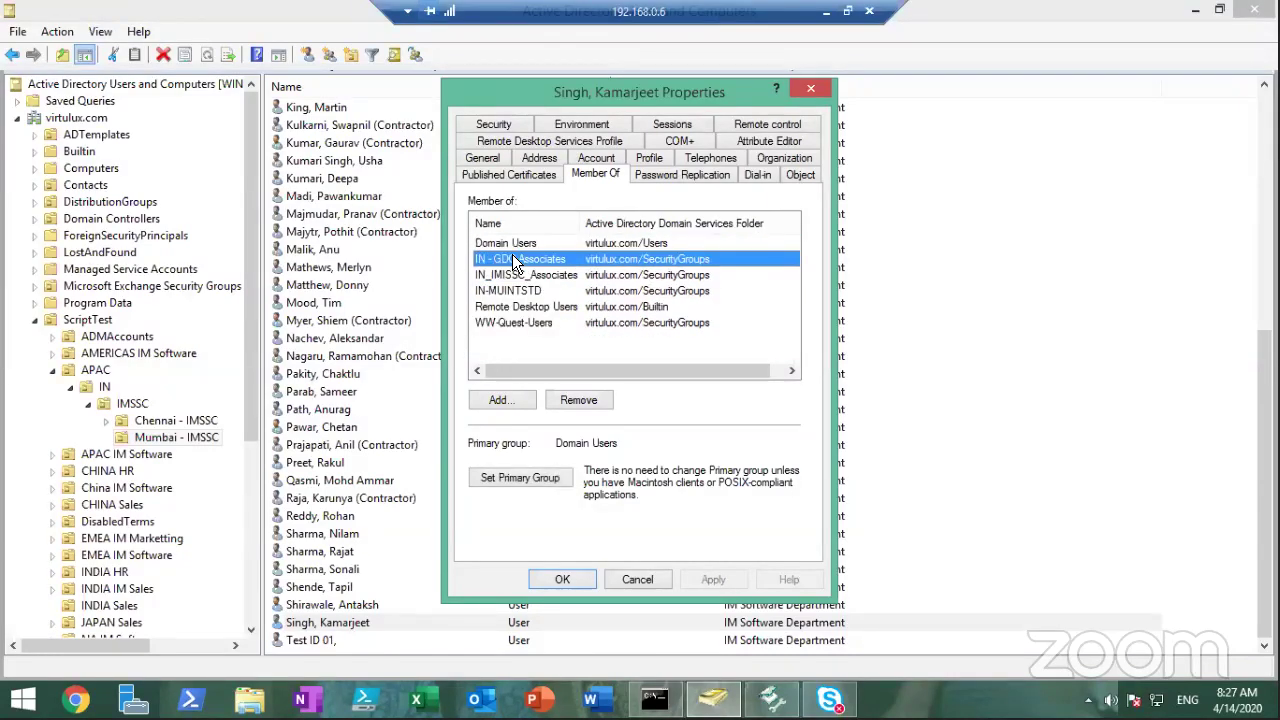
pyautogui.press('Down')
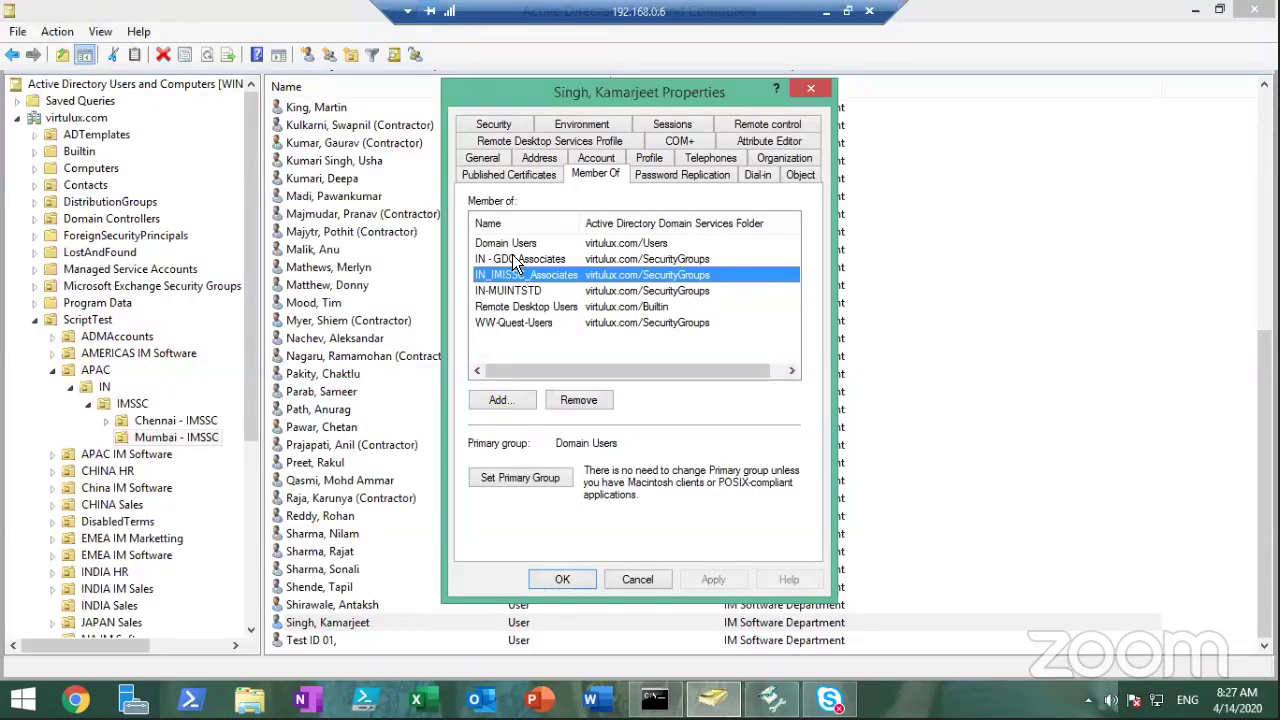
pyautogui.click(526, 259)
pyautogui.press('Up')
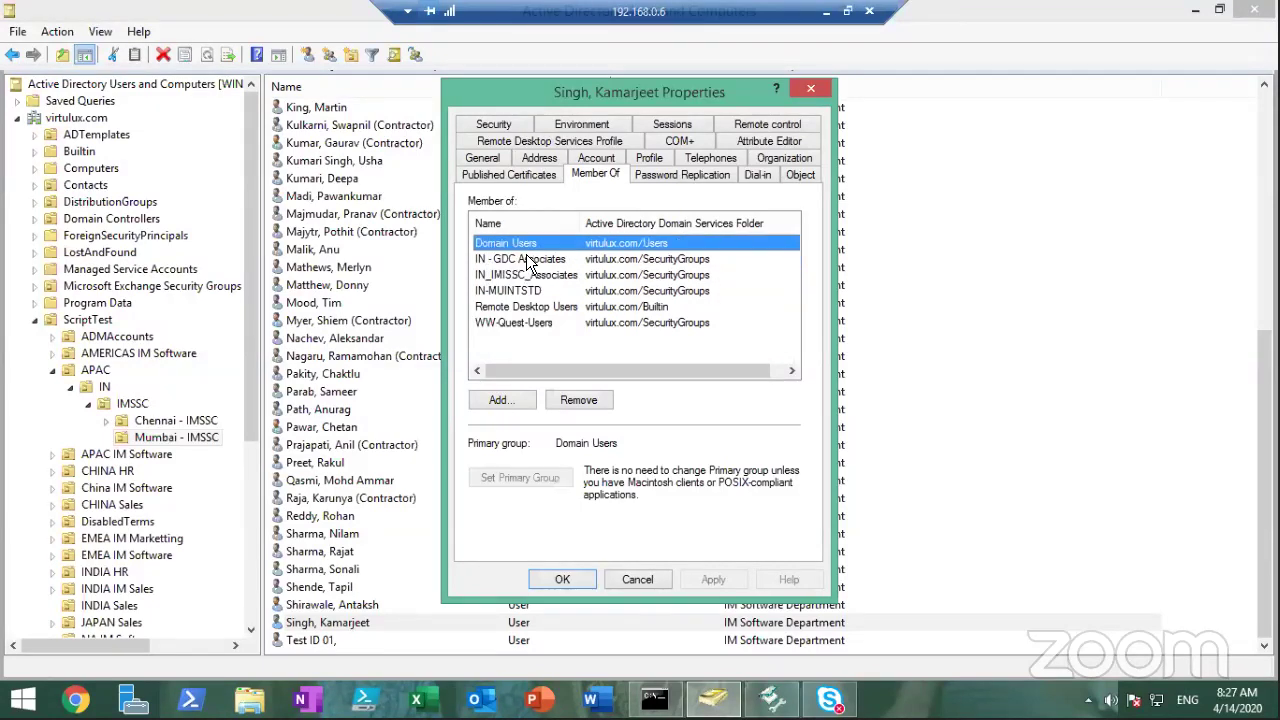
pyautogui.hotkey('shift', 'Down')
pyautogui.hotkey('shift', 'Down')
pyautogui.hotkey('shift', 'Down')
pyautogui.hotkey('shift', 'Down')
pyautogui.hotkey('shift', 'Down')
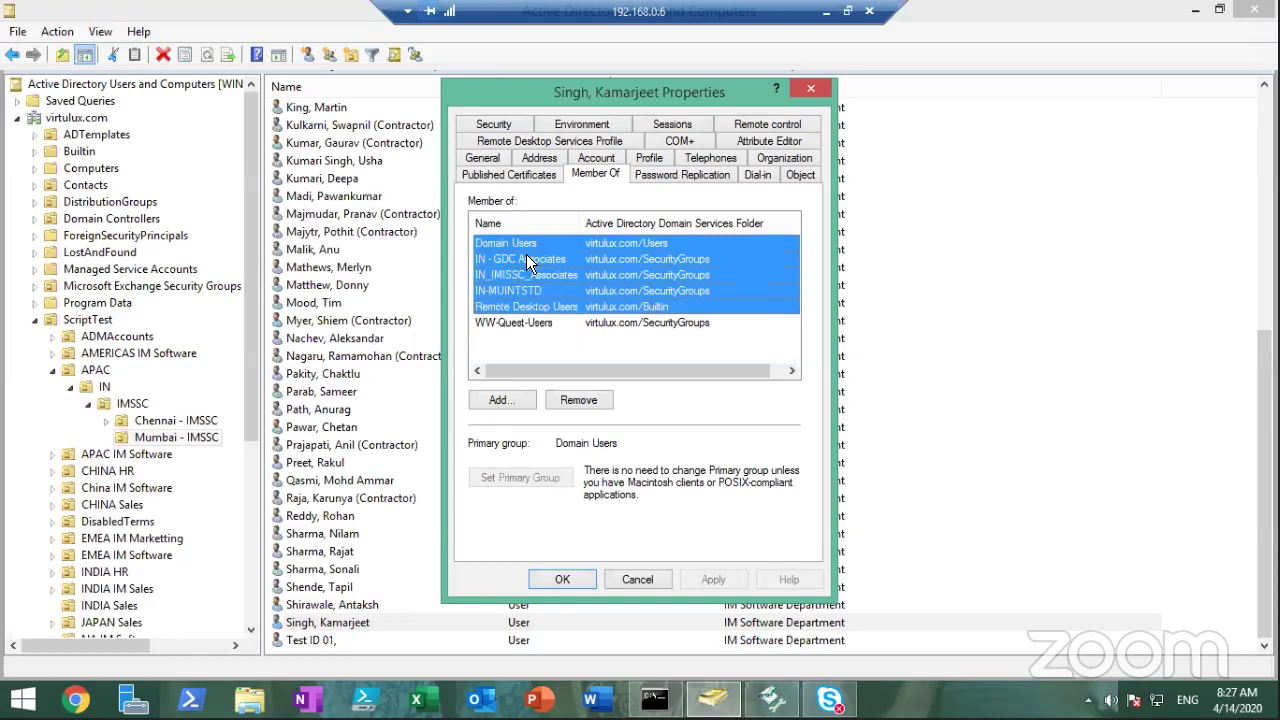
pyautogui.press('Down')
pyautogui.press('Up')
pyautogui.press('Up')
pyautogui.press('Up')
pyautogui.press('Up')
pyautogui.press('Up')
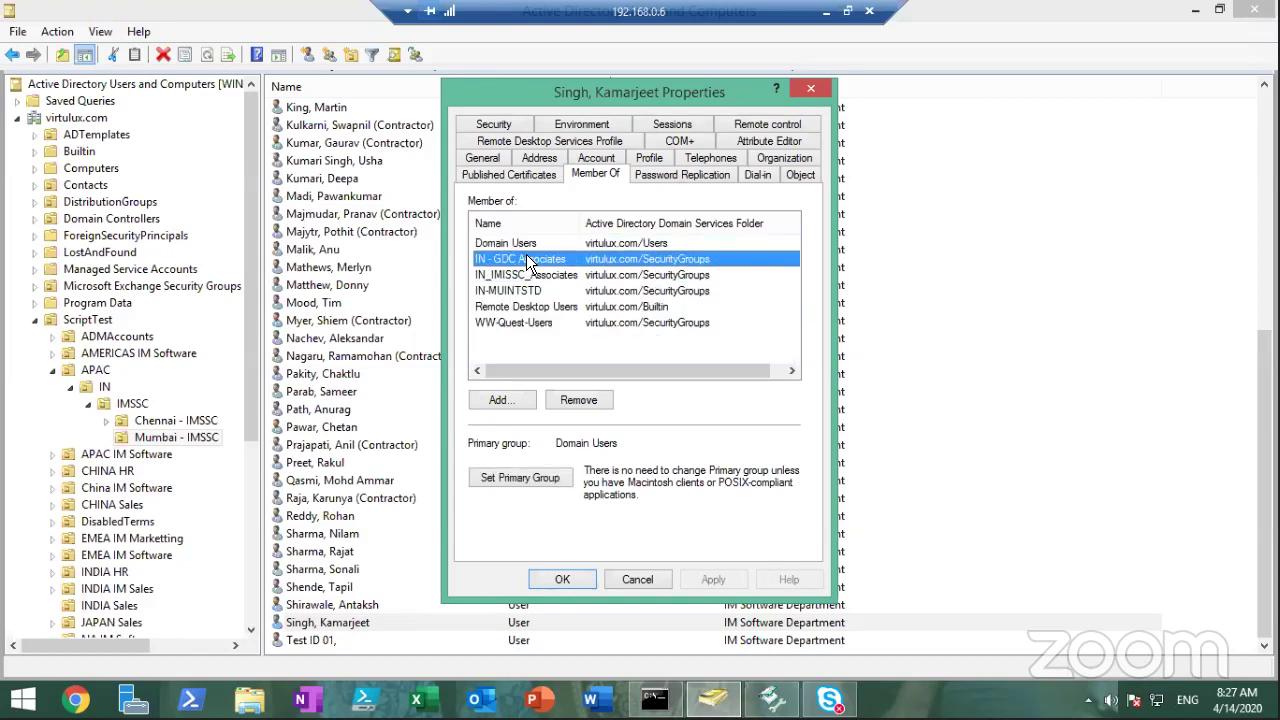
pyautogui.hotkey('shift', 'Down')
pyautogui.hotkey('shift', 'Down')
pyautogui.hotkey('shift', 'Down')
pyautogui.hotkey('shift', 'Down')
pyautogui.hotkey('shift', 'Down')
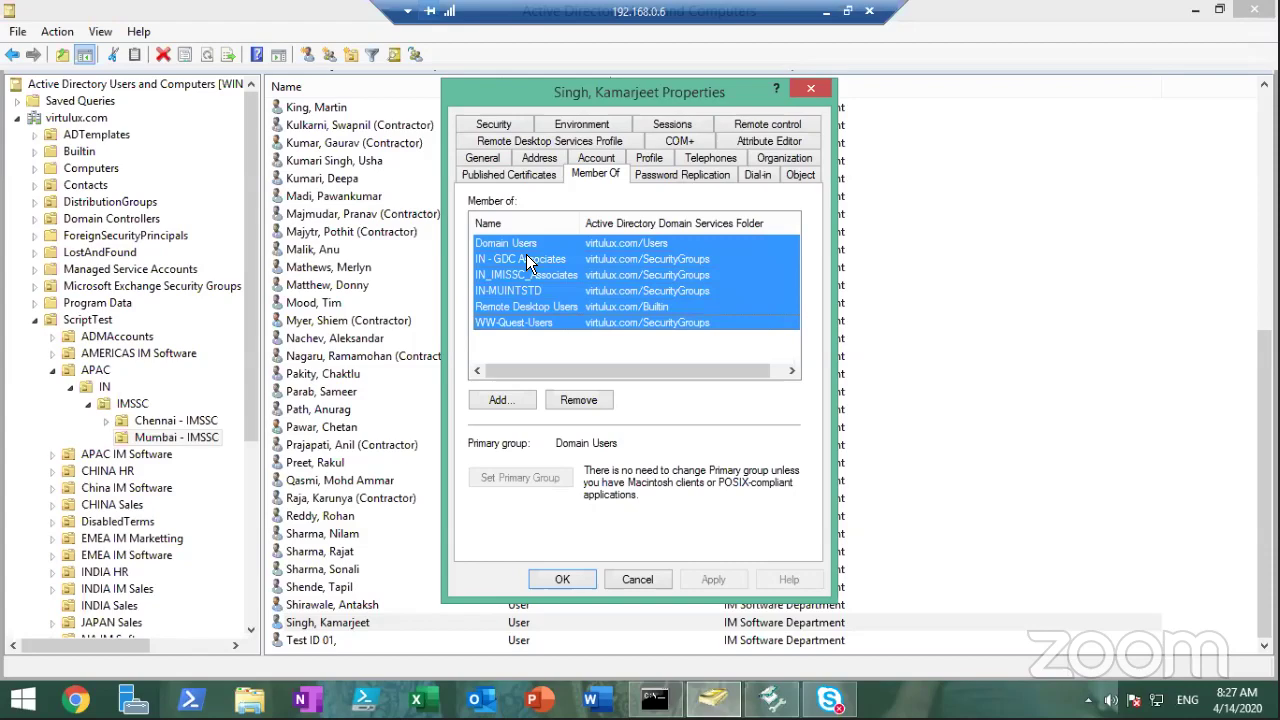
pyautogui.click(527, 260)
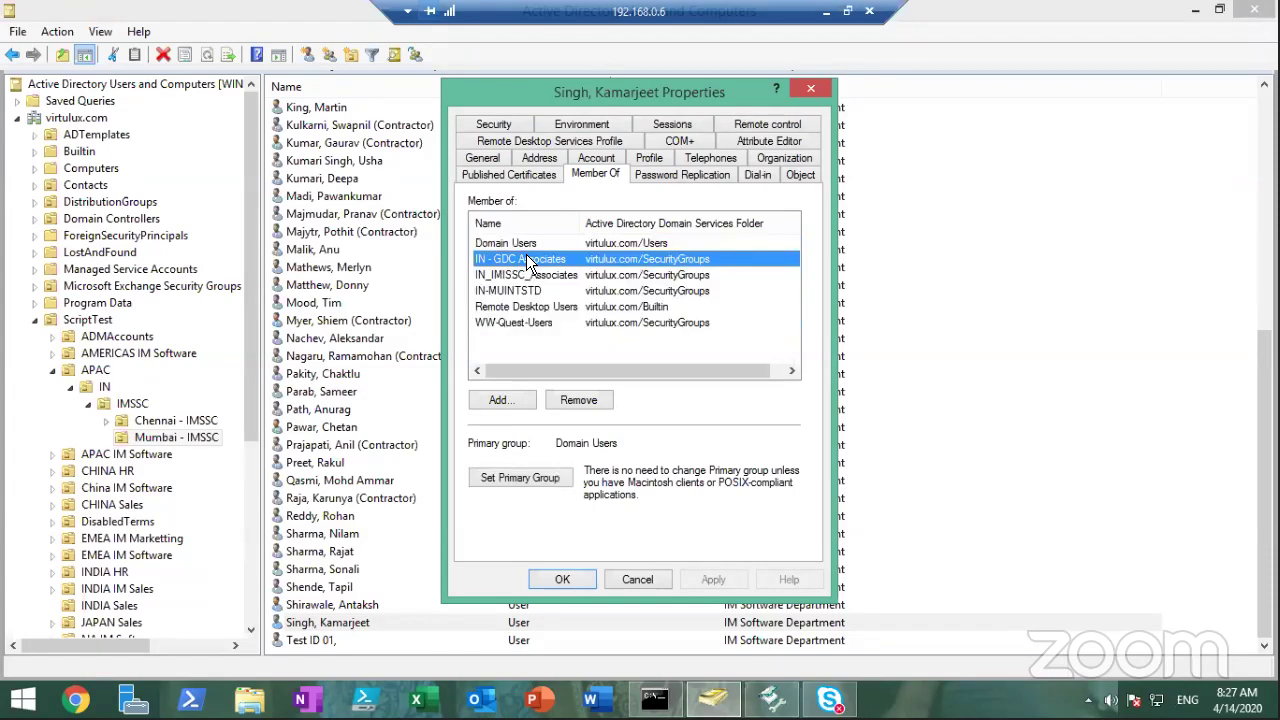
pyautogui.click(574, 578)
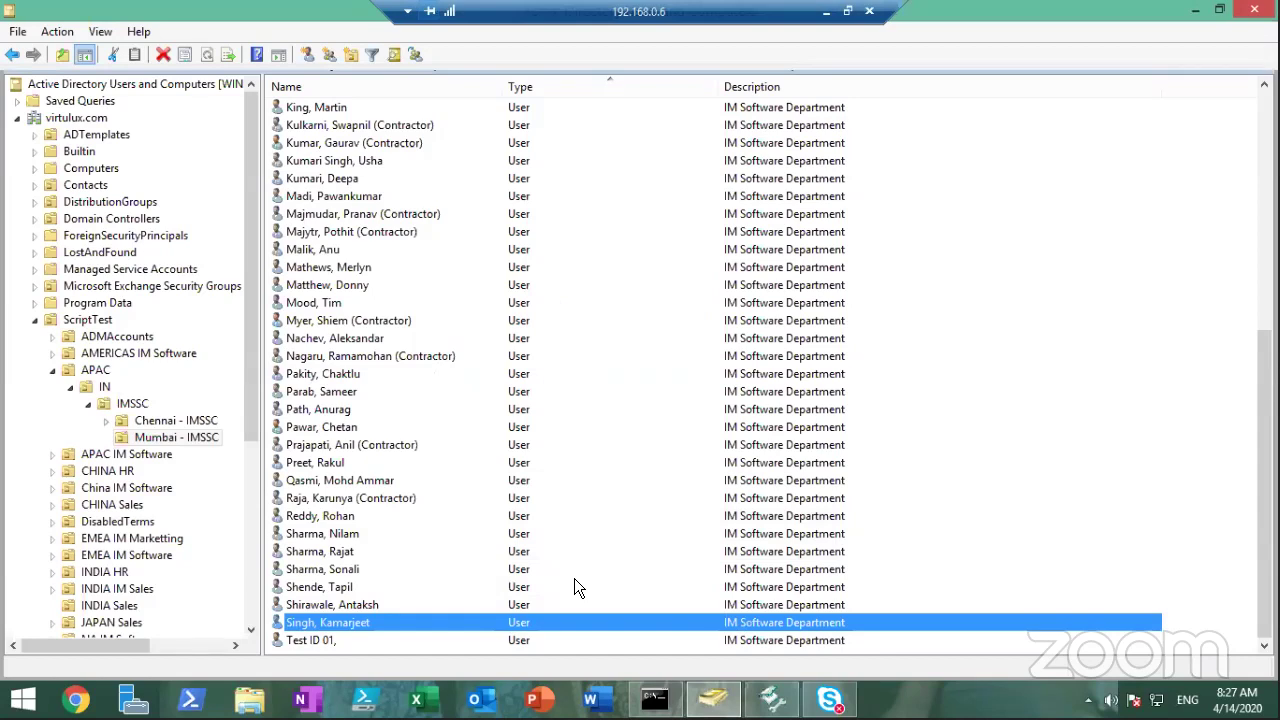
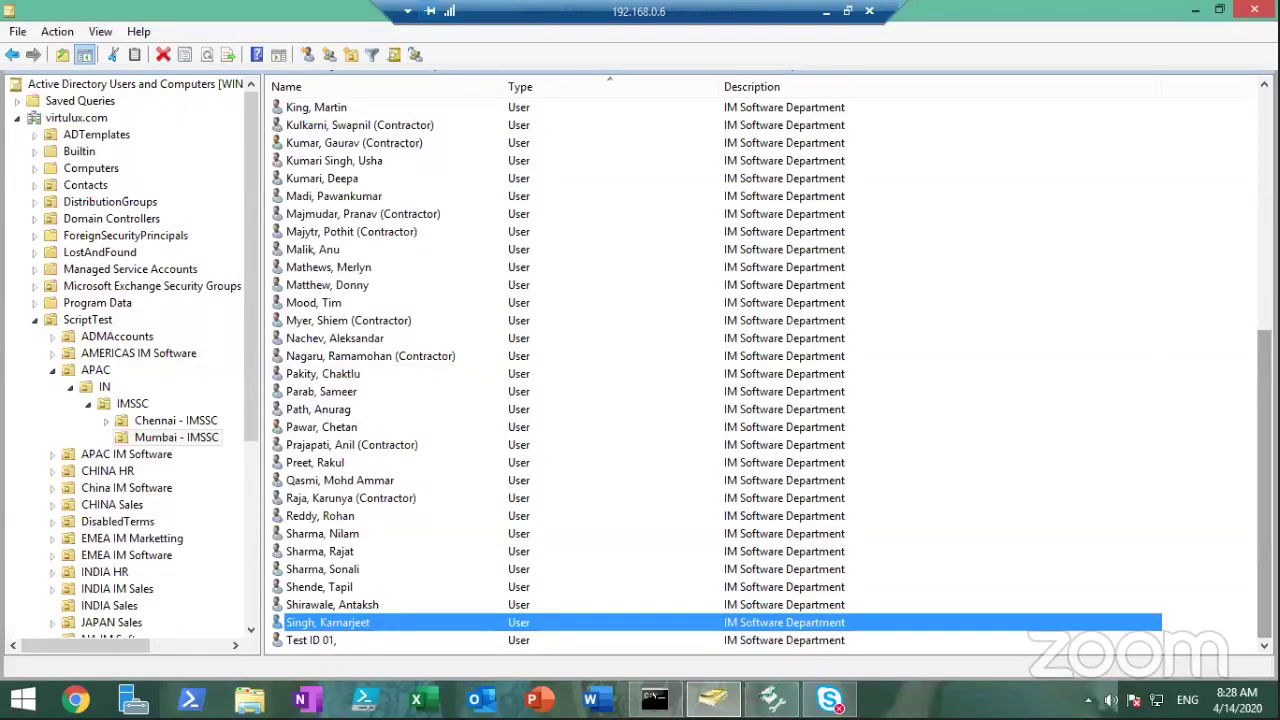
# Show the Chennai - IMSSC unit's users and scroll down to the contractor's account
pyautogui.moveTo(1263, 378); pyautogui.dragTo(1263, 148)
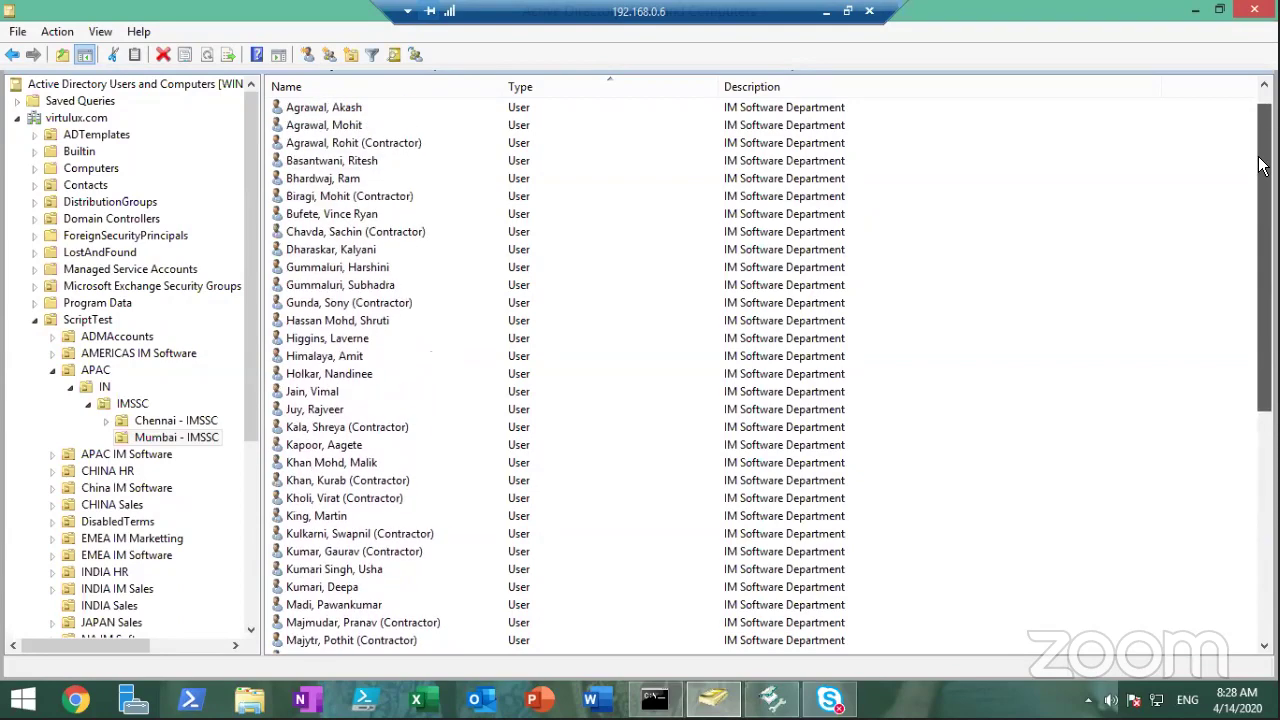
pyautogui.click(190, 421)
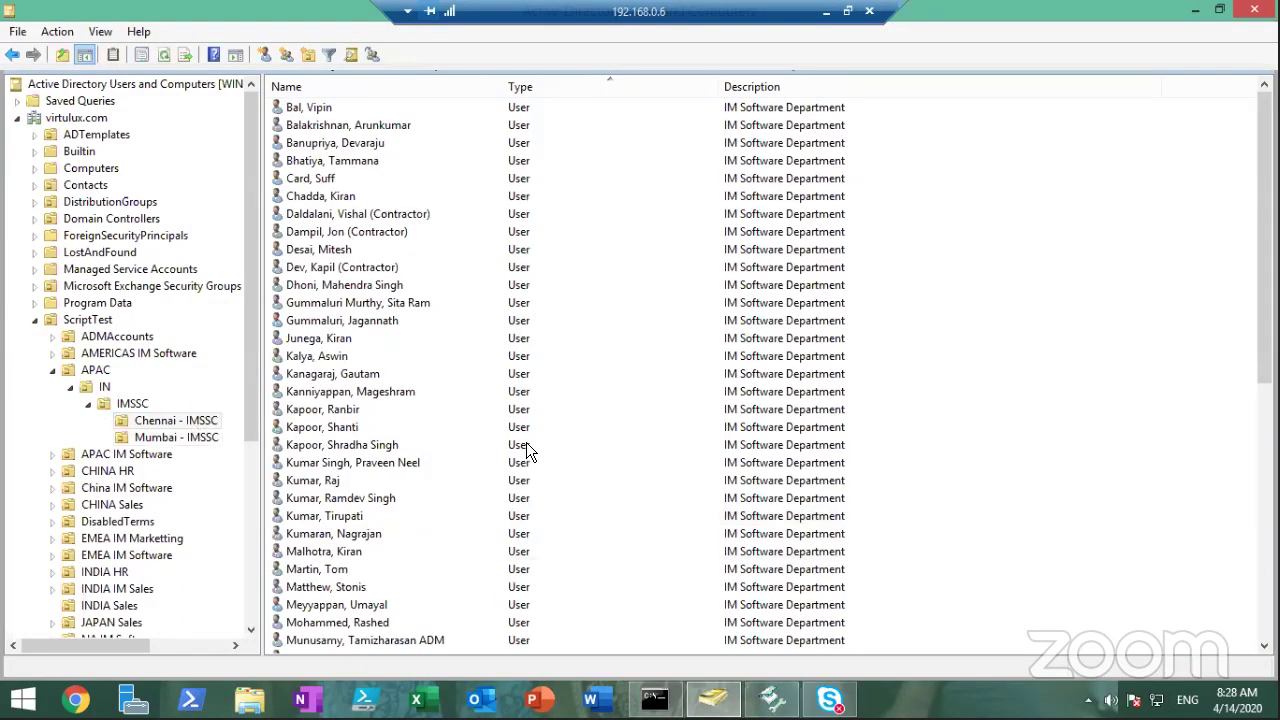
pyautogui.moveTo(1263, 330); pyautogui.dragTo(1263, 600)
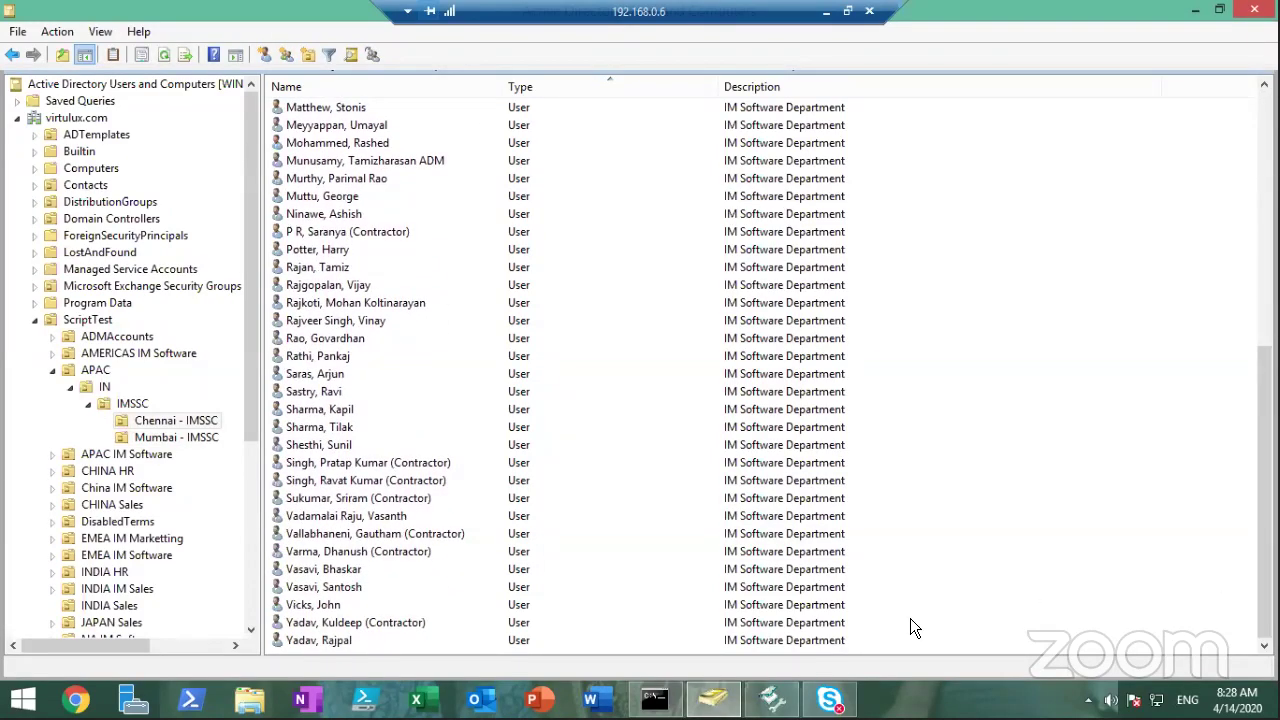
# Open the contractor's properties and delete the Description on the General tab
pyautogui.doubleClick(390, 620)
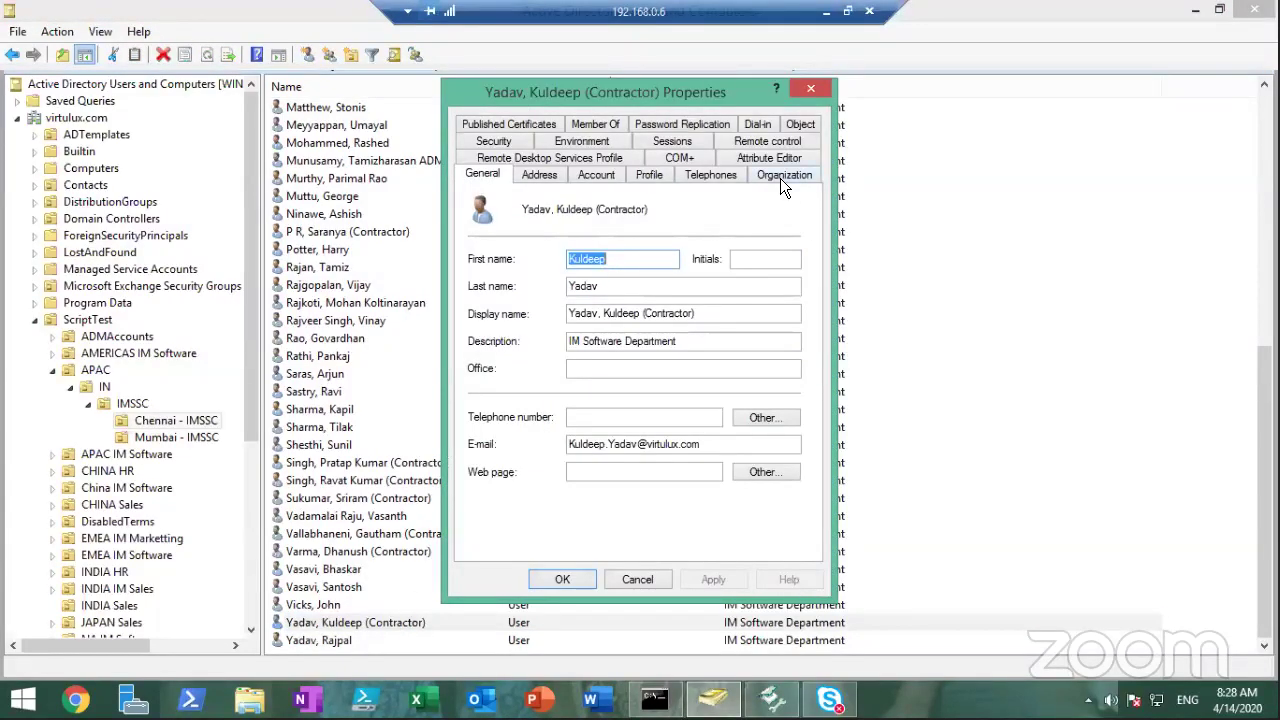
pyautogui.doubleClick(736, 341)
pyautogui.tripleClick(736, 341)
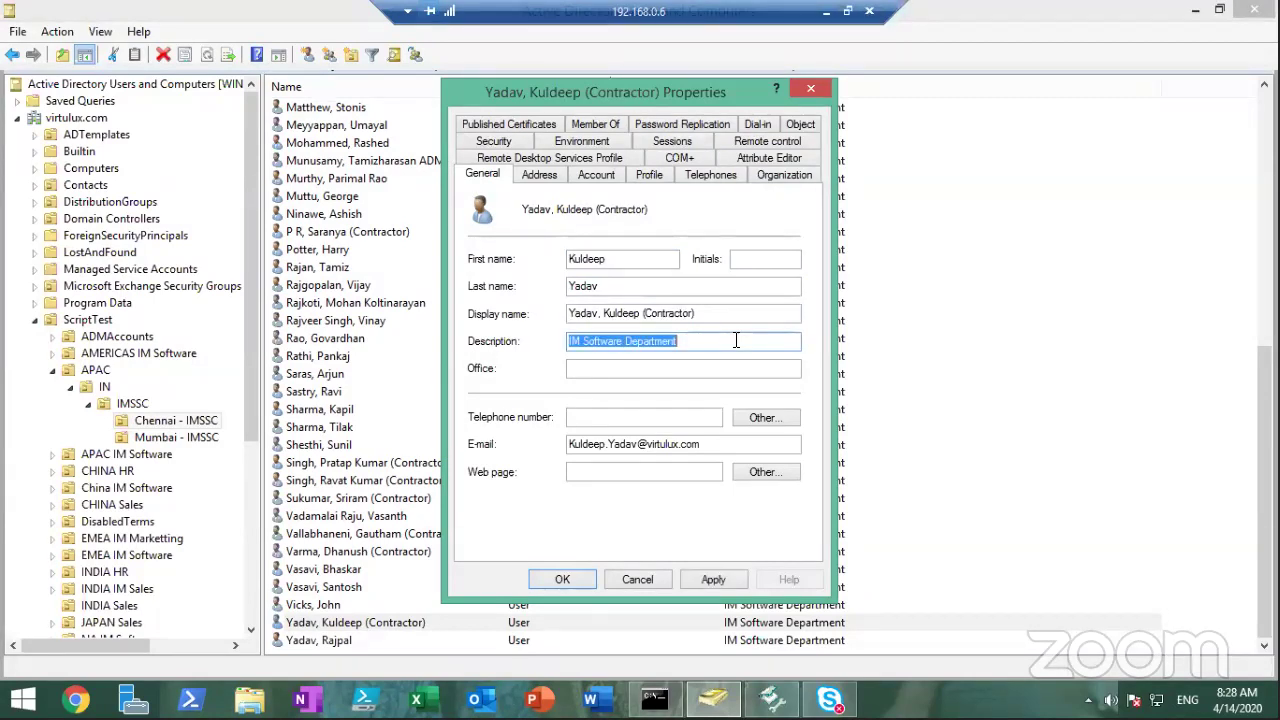
pyautogui.press('BackSpace')
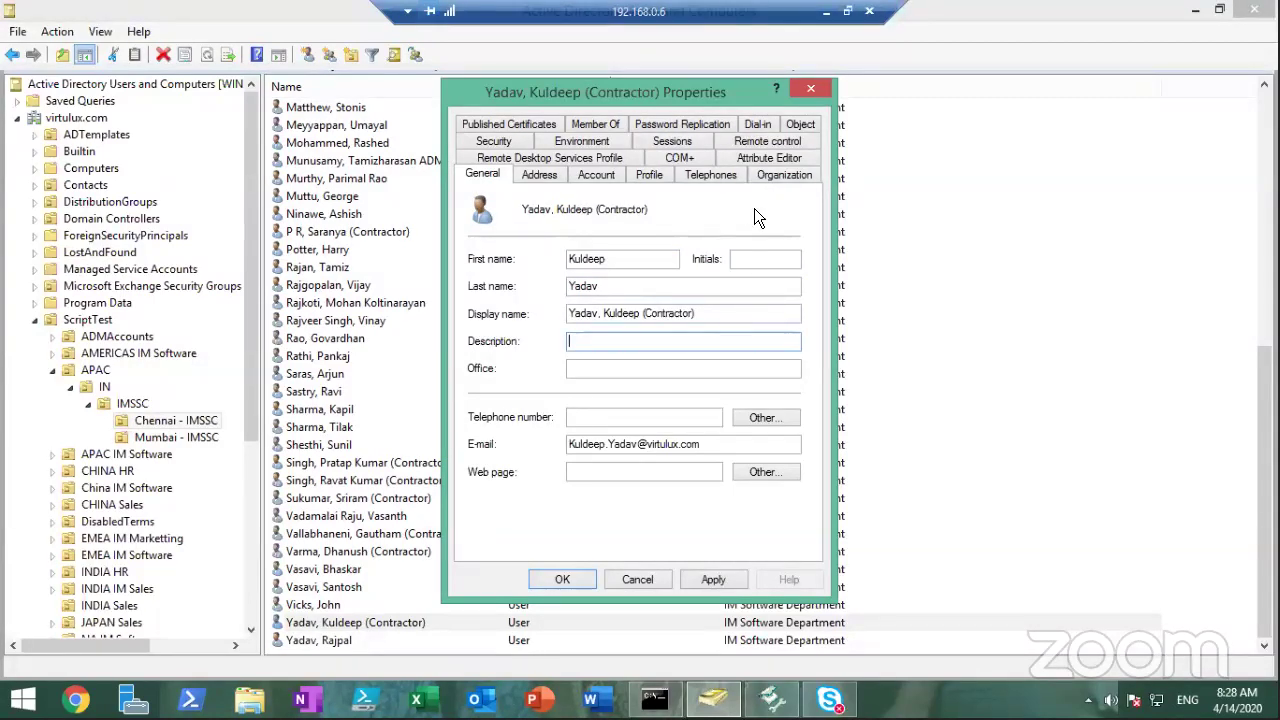
# Clear the contractor's Job Title and Manager on Organization and apply the changes
pyautogui.click(784, 176)
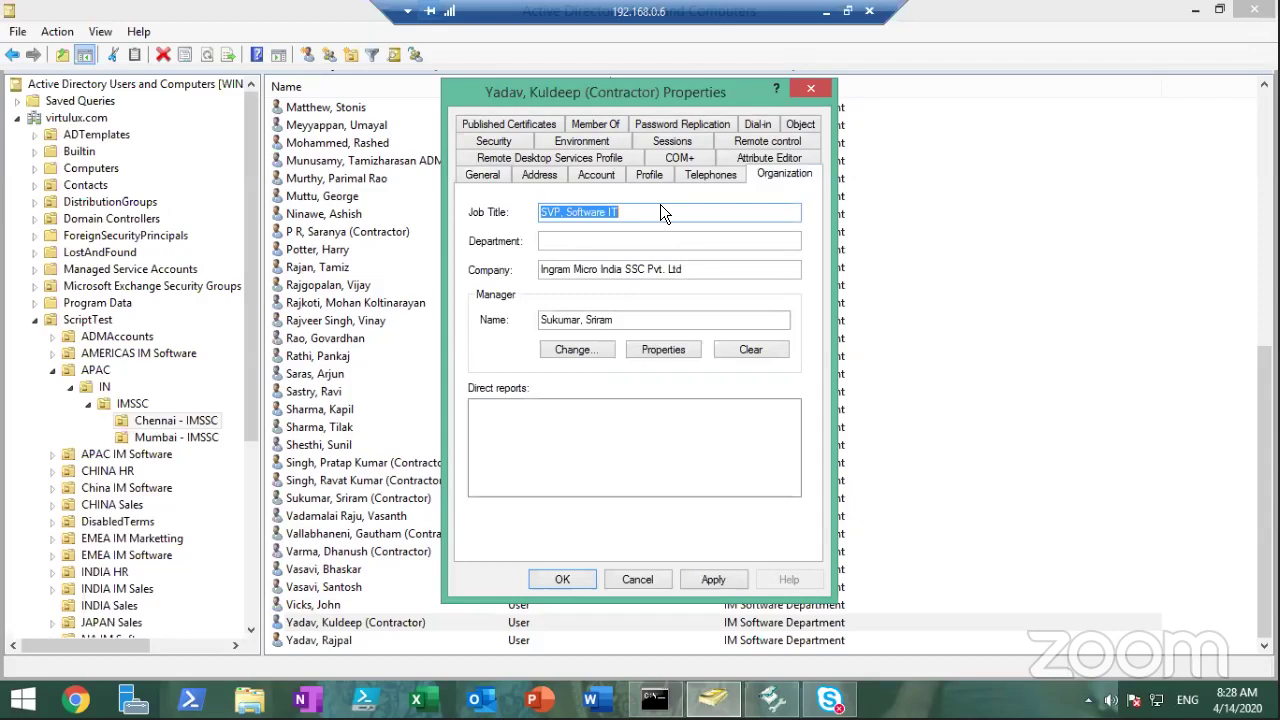
pyautogui.click(648, 212)
pyautogui.hotkey('ctrl', 'a')
pyautogui.press('BackSpace')
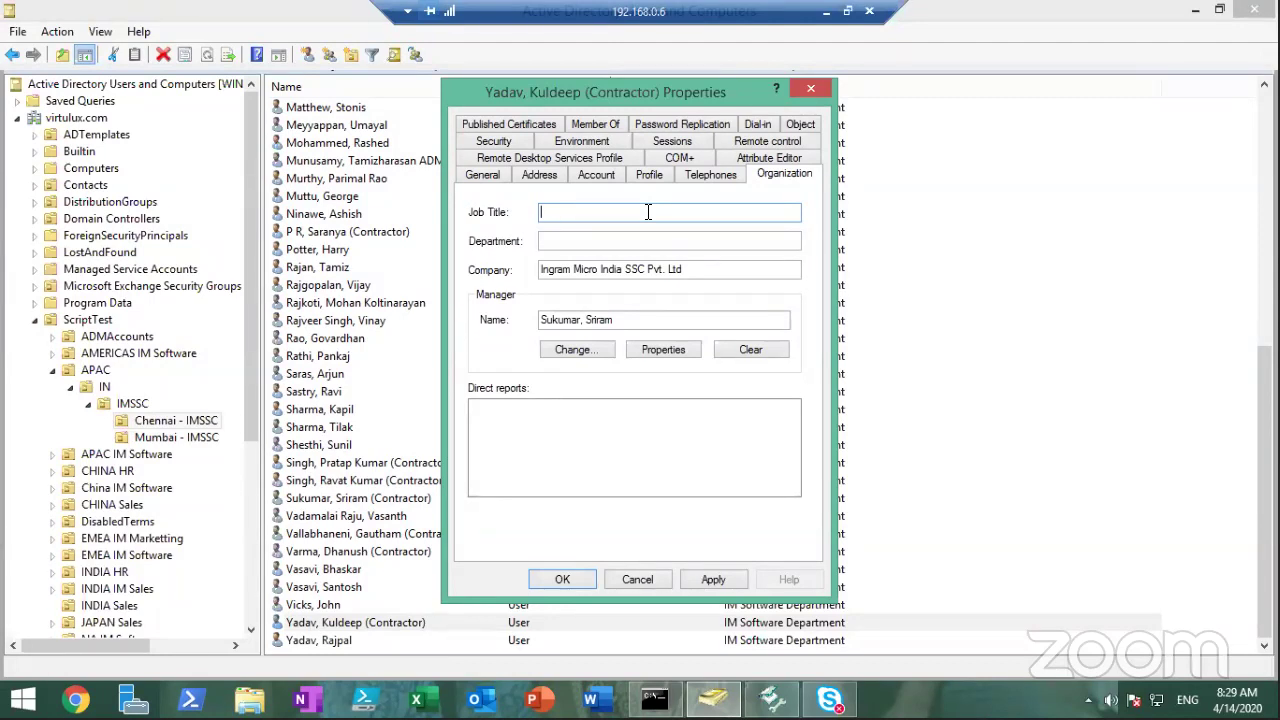
pyautogui.click(750, 350)
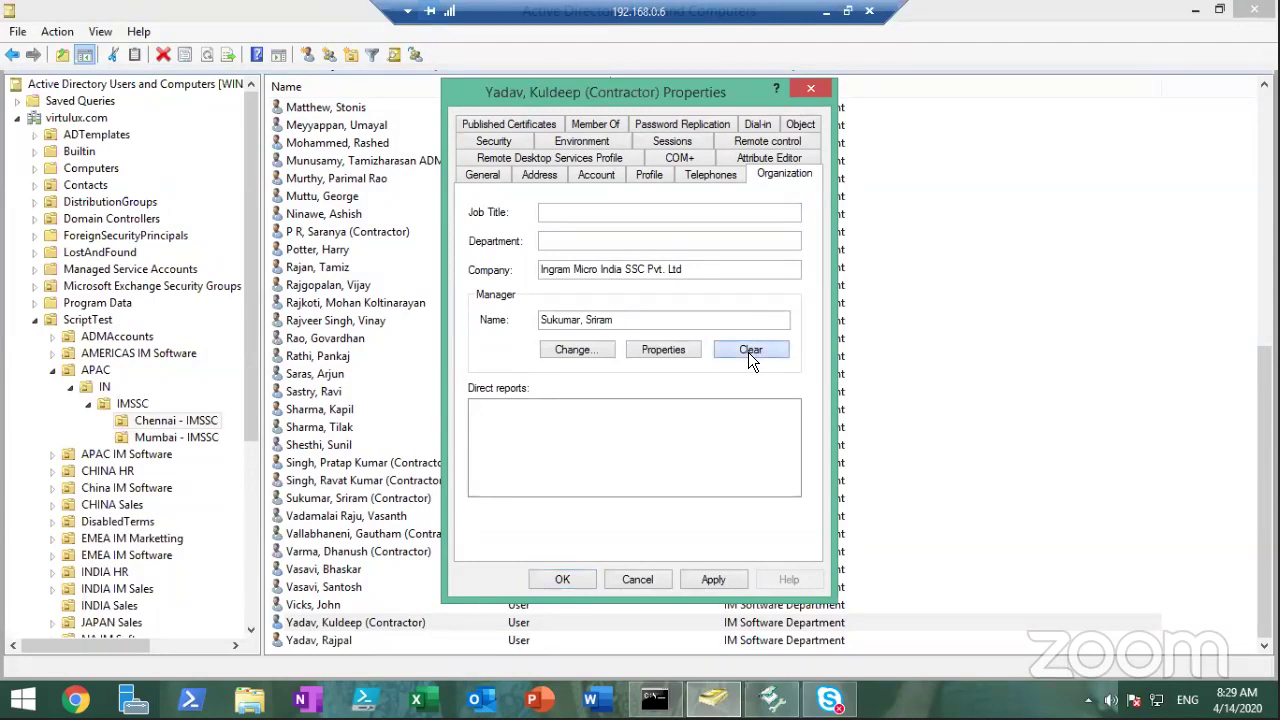
pyautogui.click(714, 580)
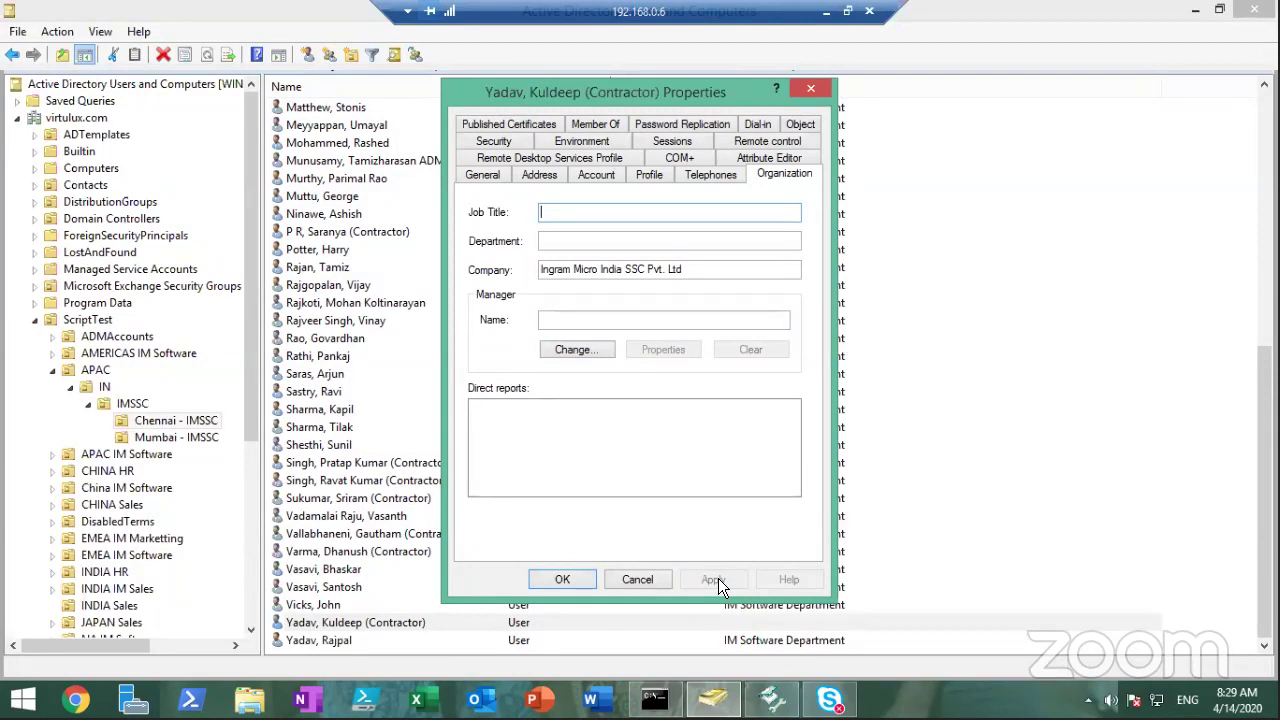
pyautogui.click(765, 158)
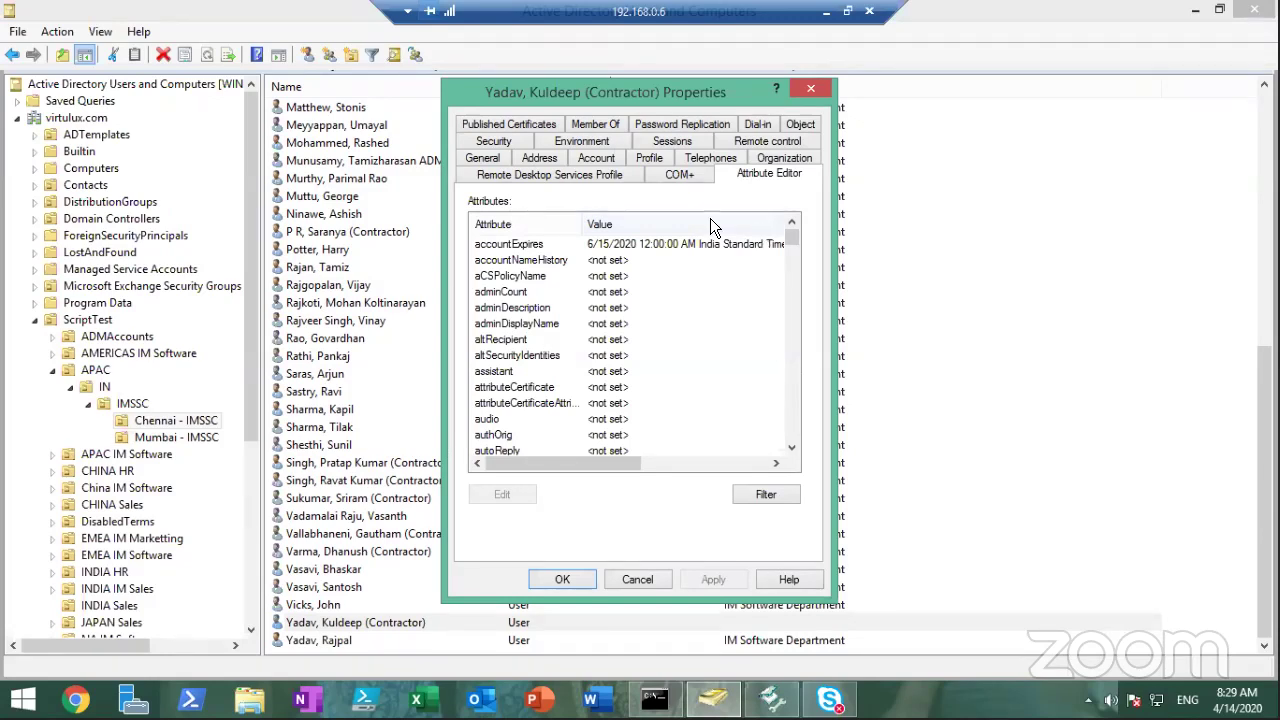
# Change the employeeID attribute to the junk text 'hfhsfhhjfhsjhf'
pyautogui.click(593, 243)
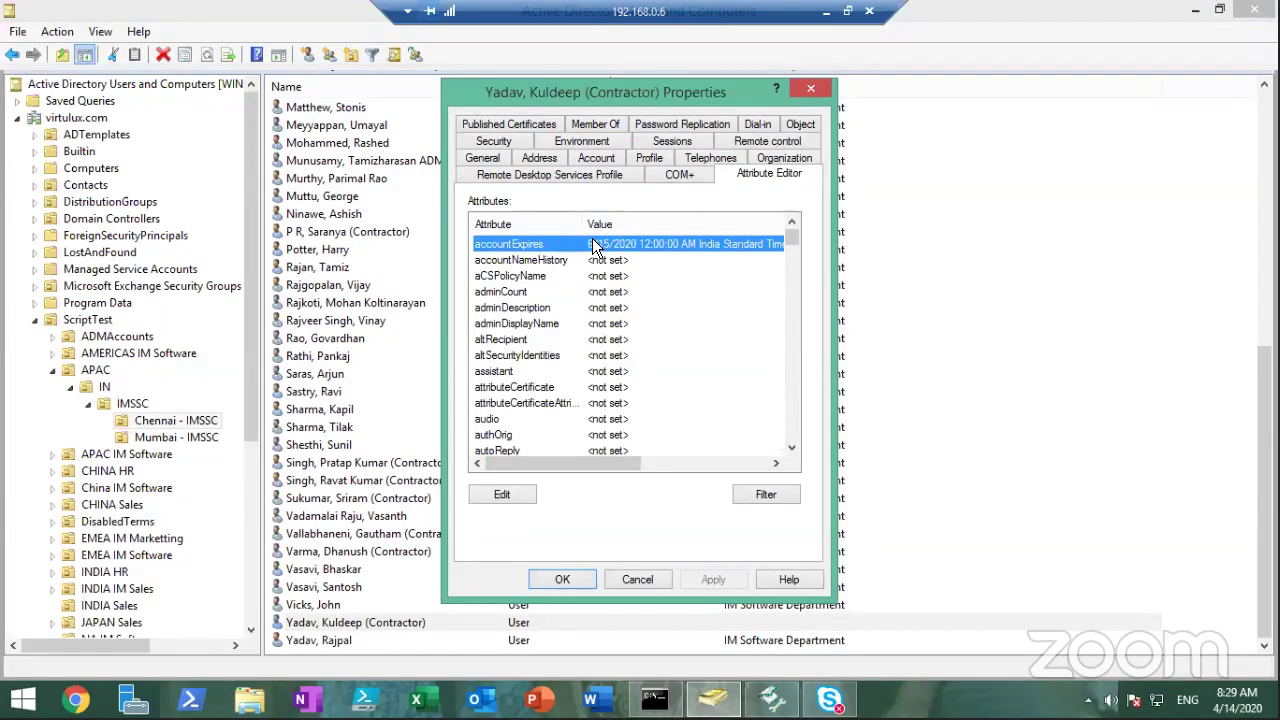
pyautogui.write('em')
pyautogui.doubleClick(544, 246)
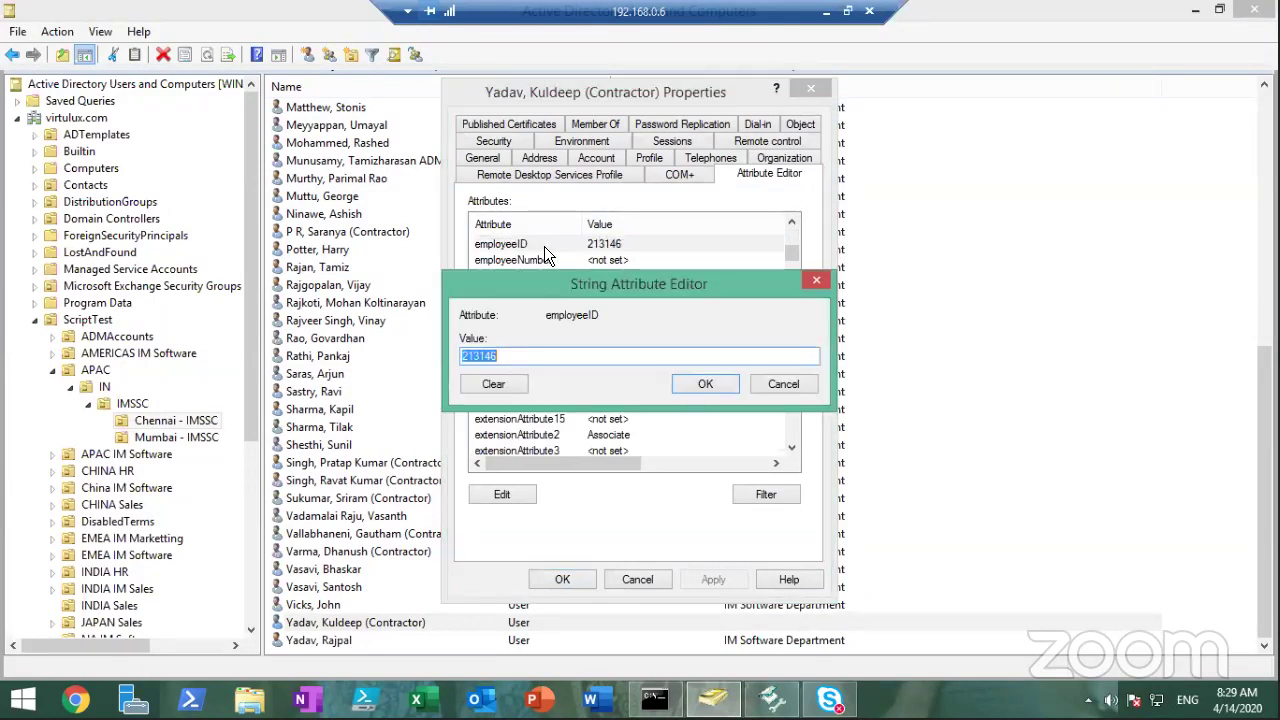
pyautogui.click(546, 357)
pyautogui.write('hfhsfhhjfhsjhf')
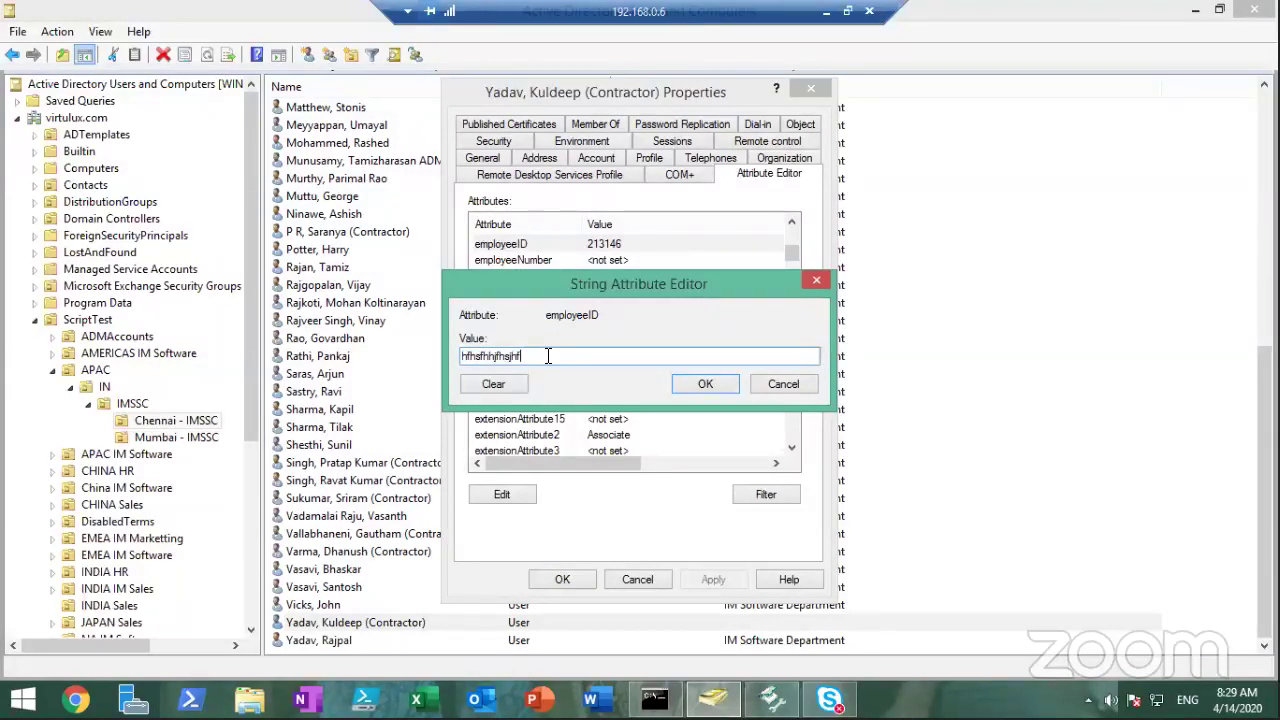
pyautogui.click(692, 388)
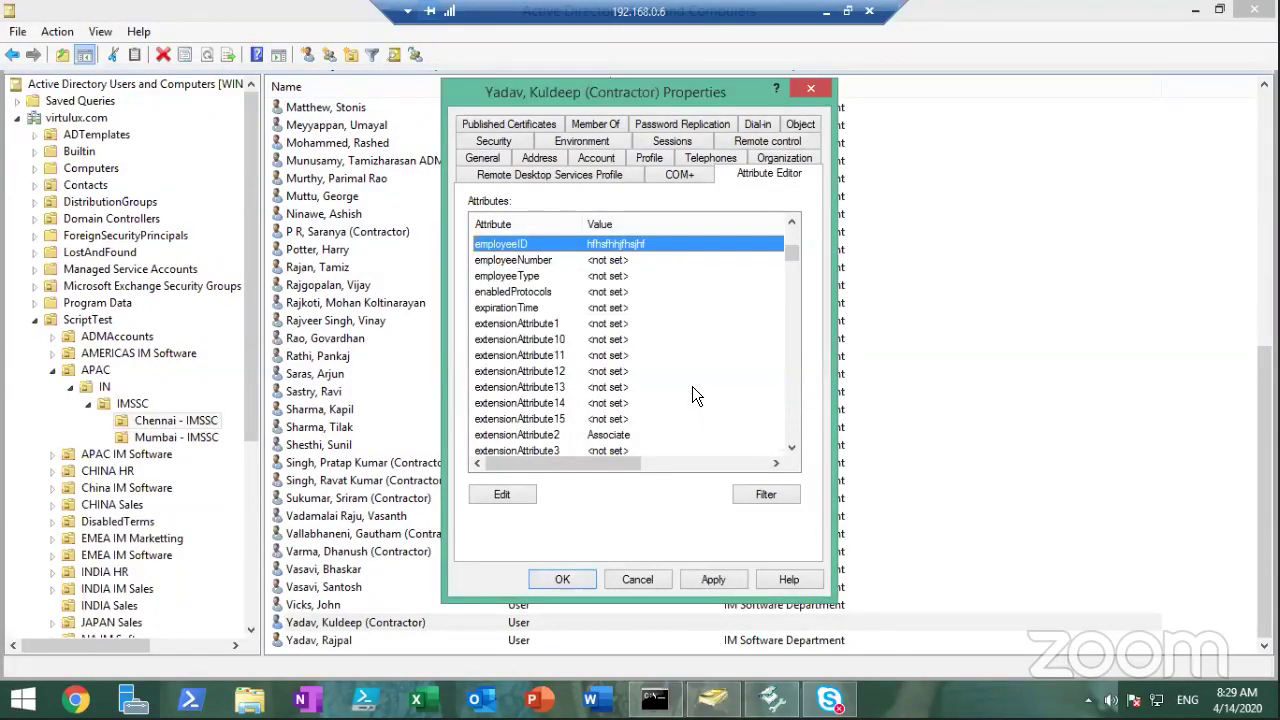
# Clear extensionAttribute2 (Associate), then apply the changes and close the properties
pyautogui.doubleClick(555, 435)
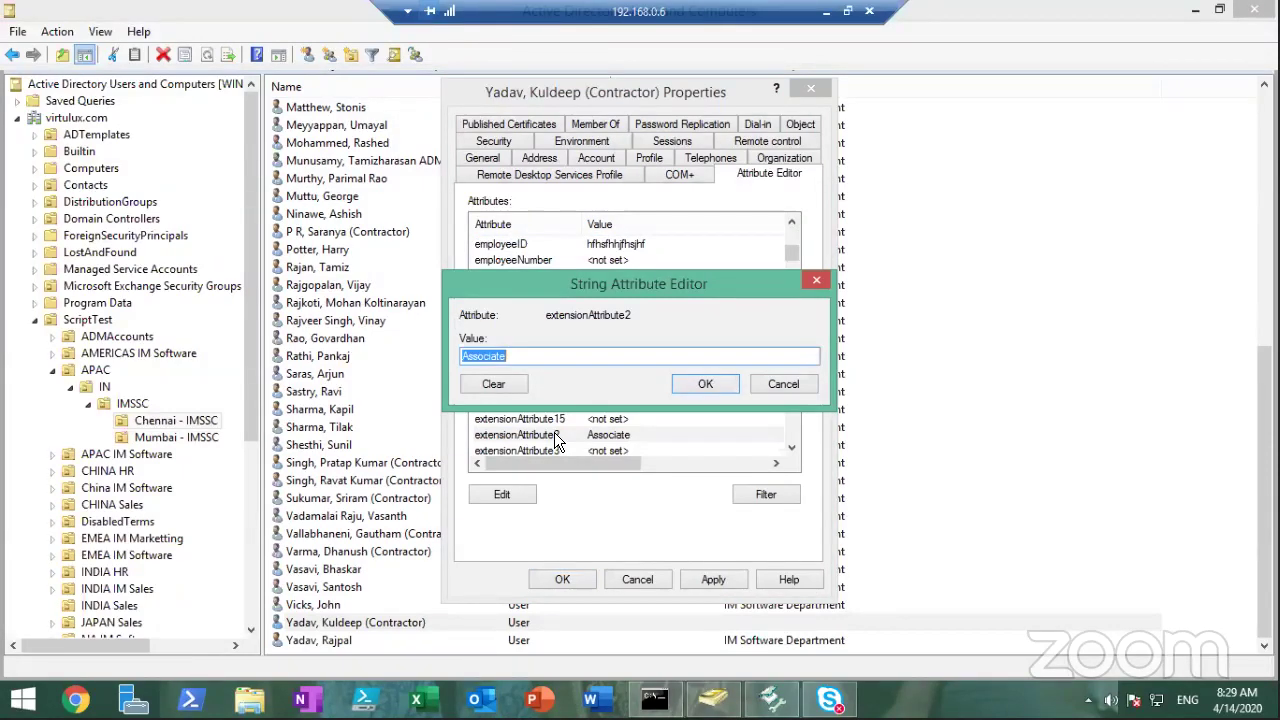
pyautogui.click(555, 362)
pyautogui.click(518, 388)
pyautogui.click(702, 384)
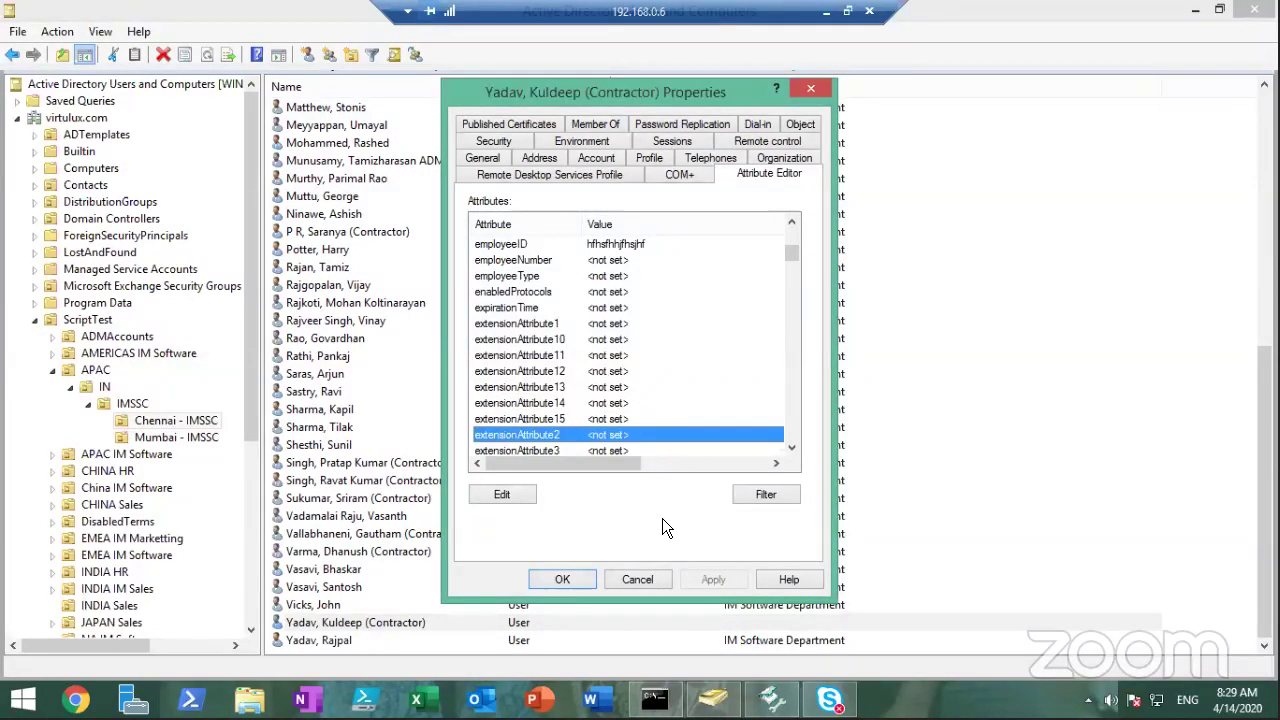
pyautogui.click(709, 160)
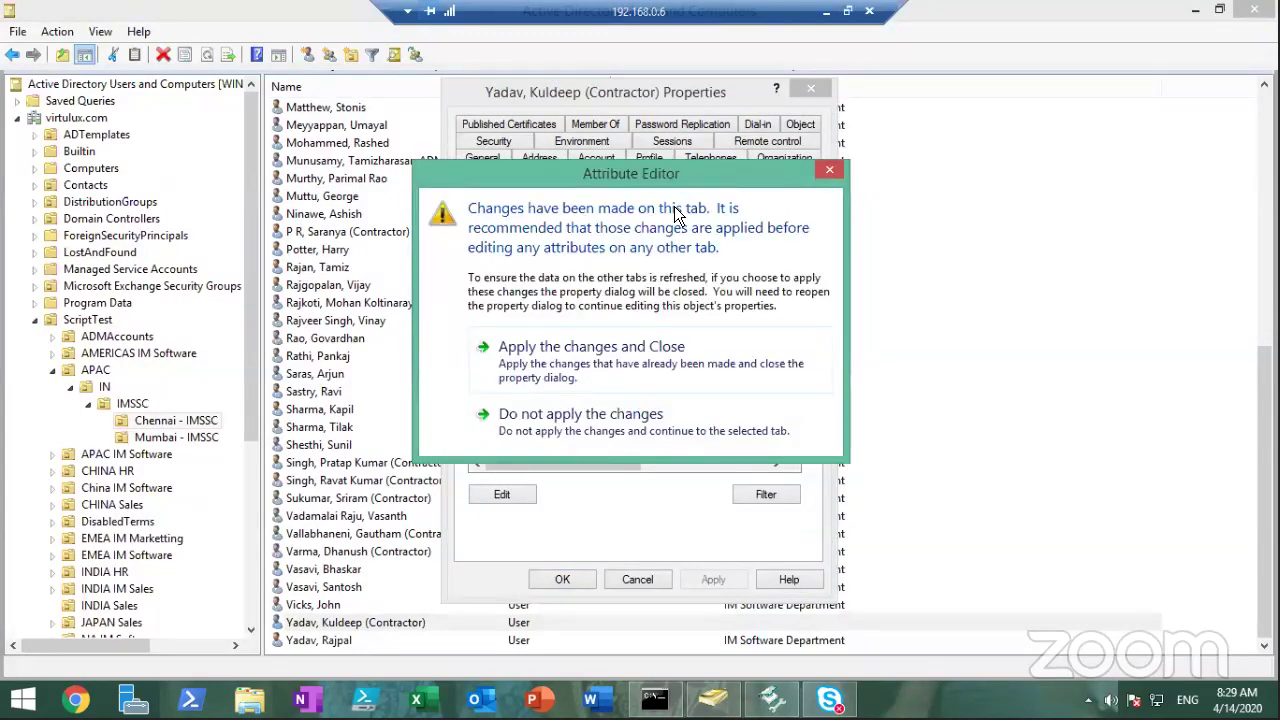
pyautogui.click(512, 358)
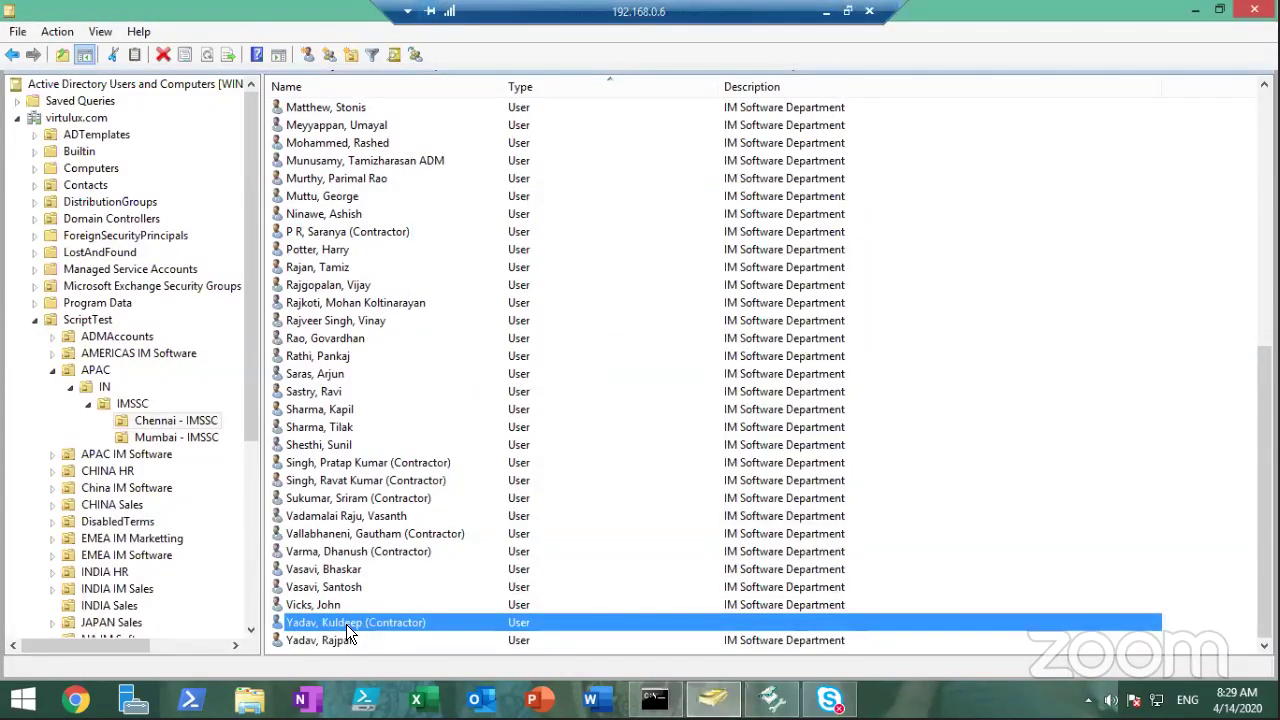
# Append '- TSome text for test' to the contractor's Telephones notes and save with OK
pyautogui.doubleClick(346, 624)
pyautogui.click(711, 176)
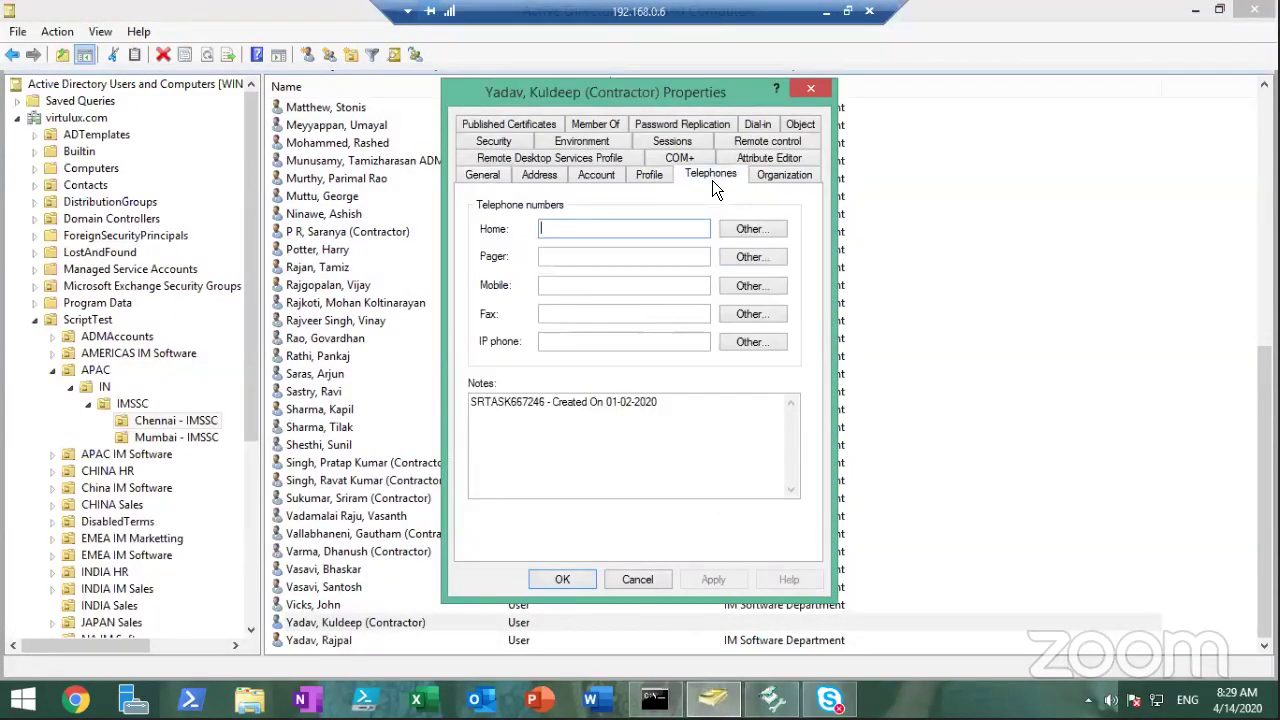
pyautogui.click(666, 404)
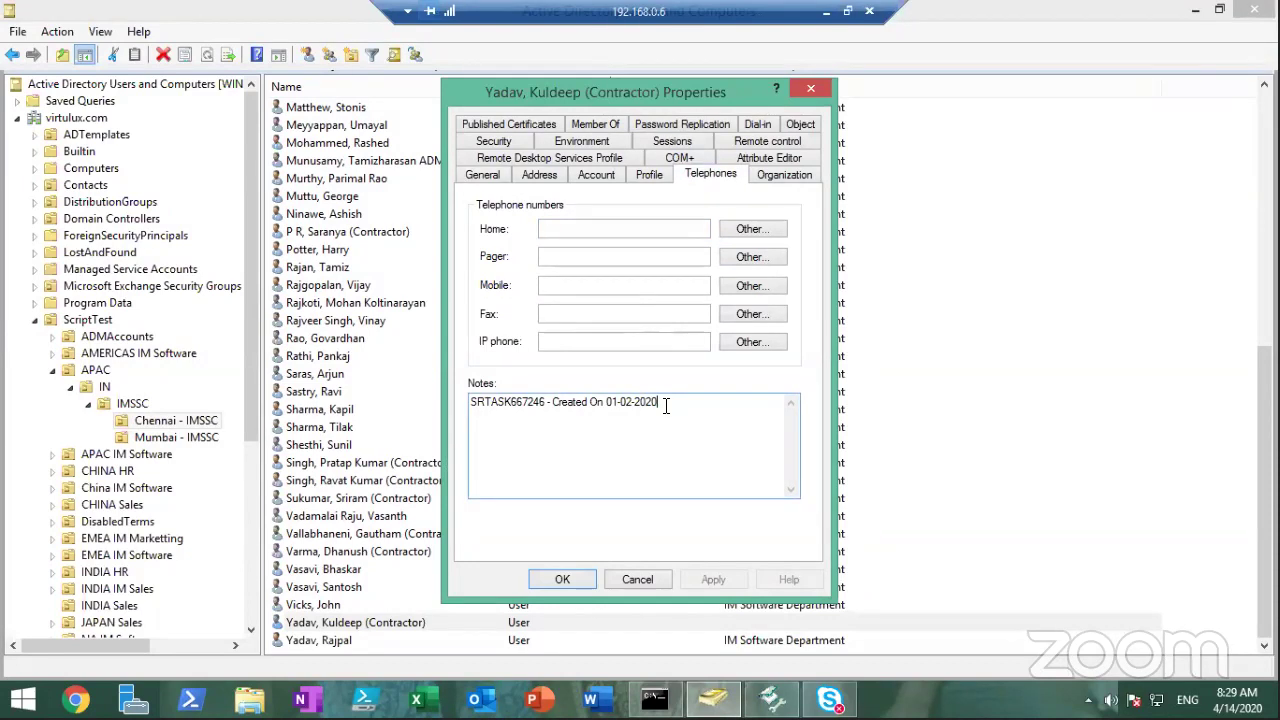
pyautogui.write('- T')
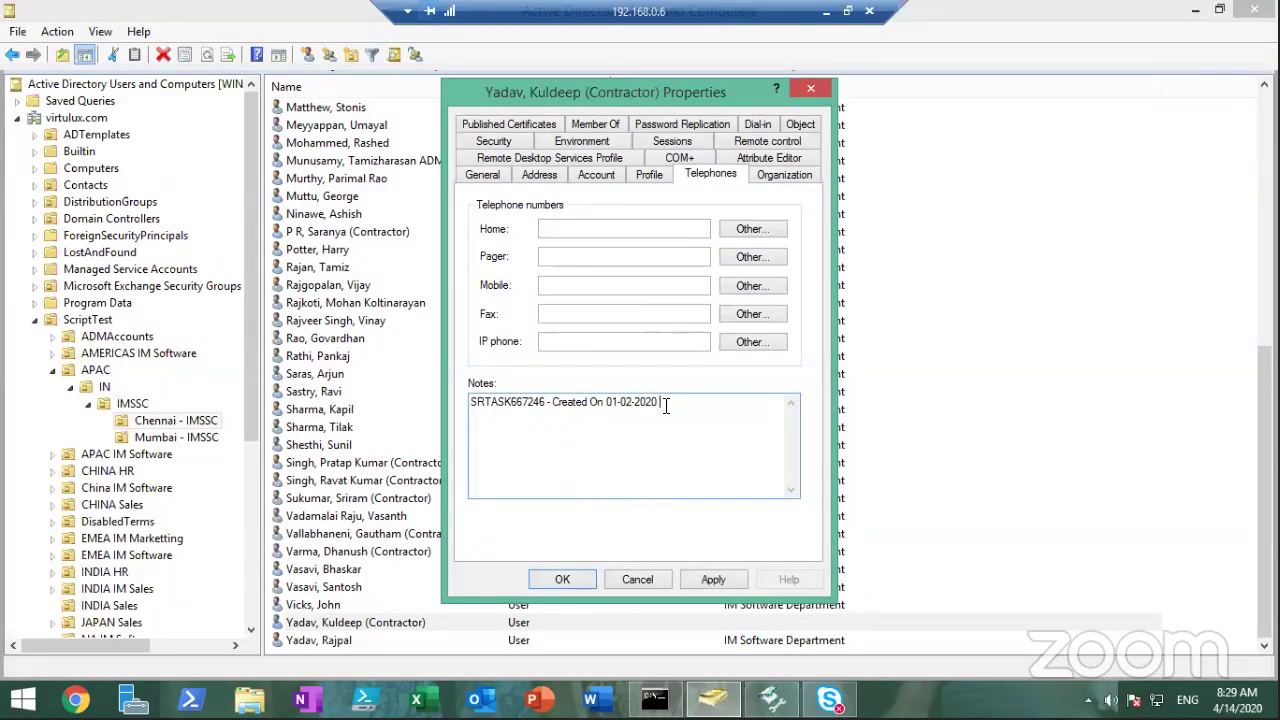
pyautogui.write('Some text for test')
pyautogui.click(713, 580)
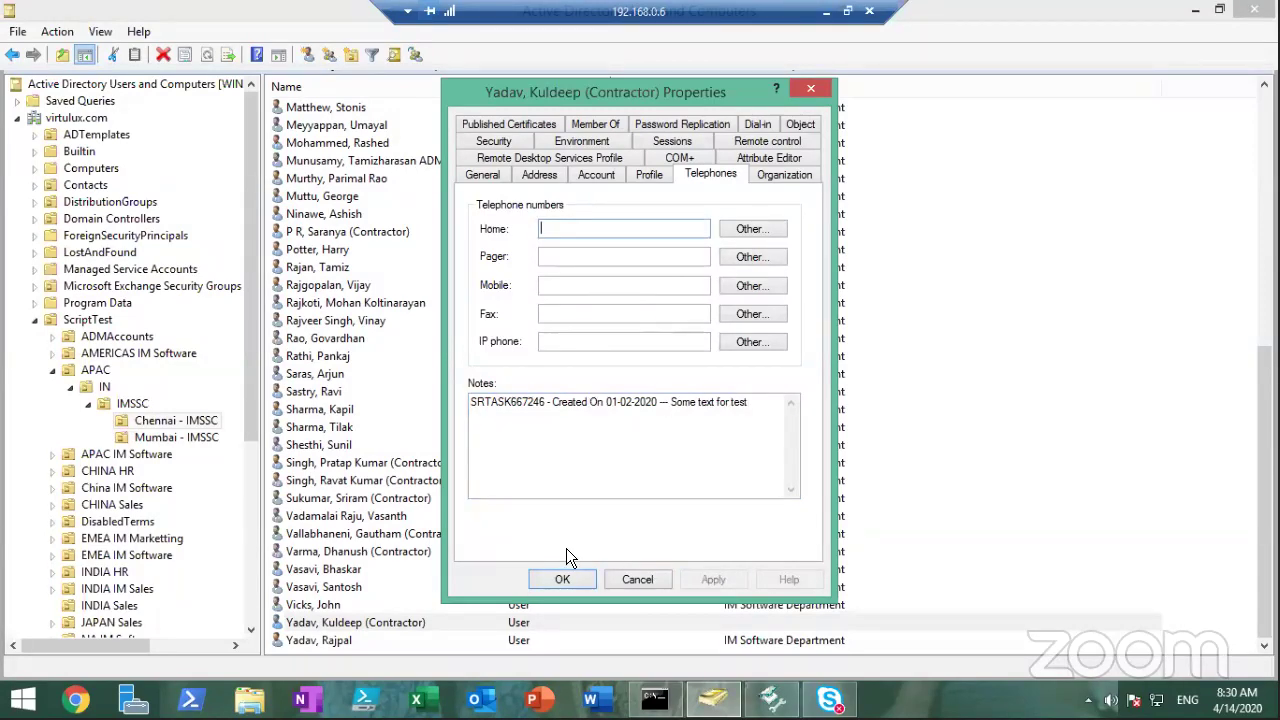
pyautogui.click(562, 580)
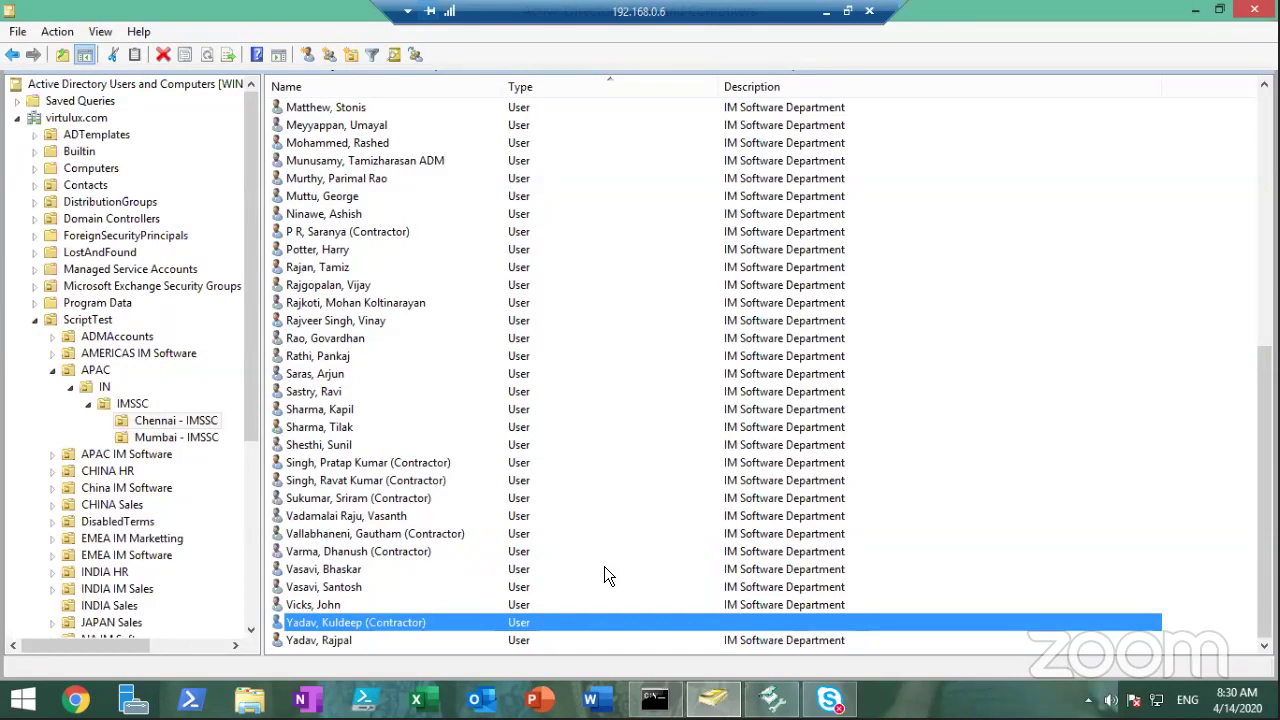
# Verify the contractor's manager, job title and description now appear empty
pyautogui.doubleClick(388, 621)
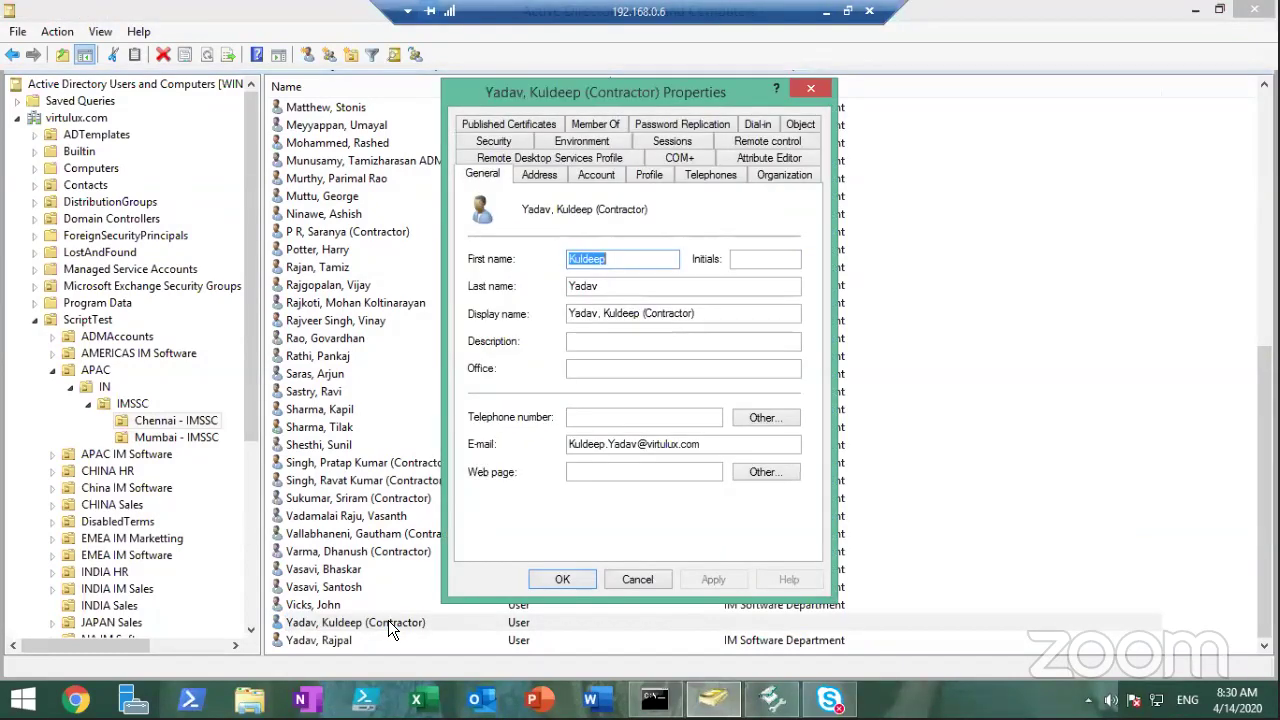
pyautogui.click(789, 176)
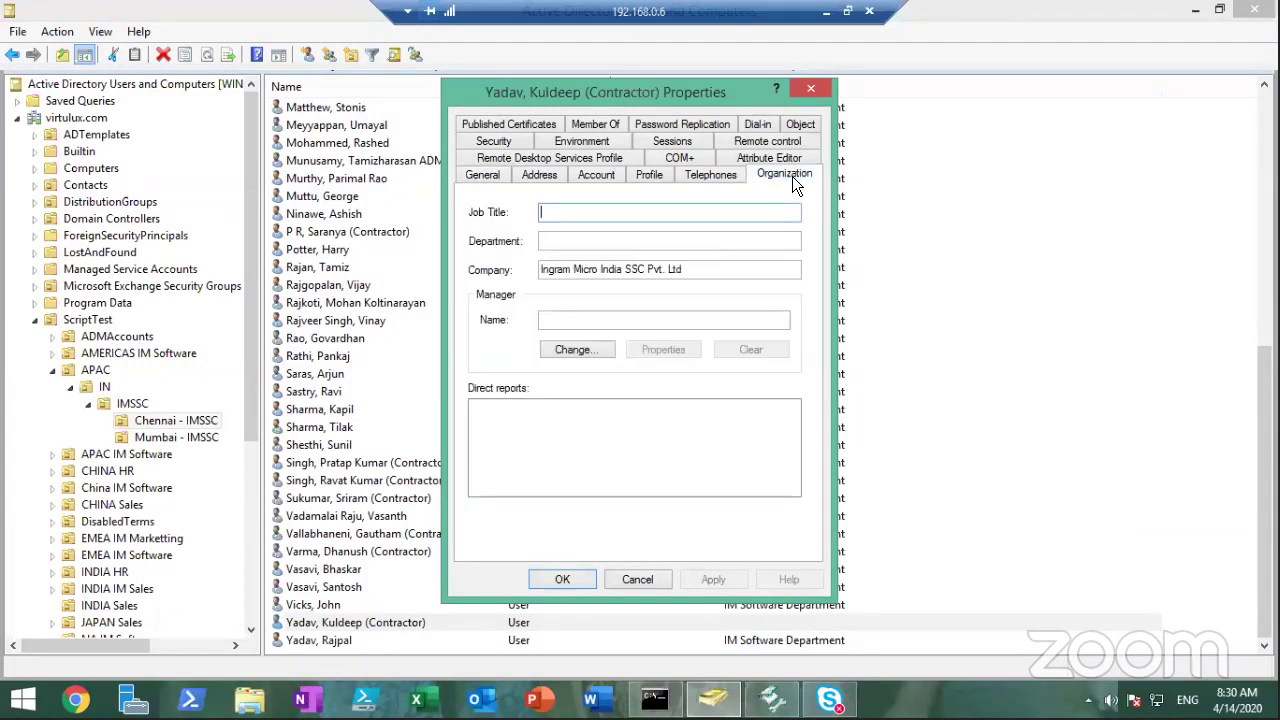
pyautogui.click(586, 323)
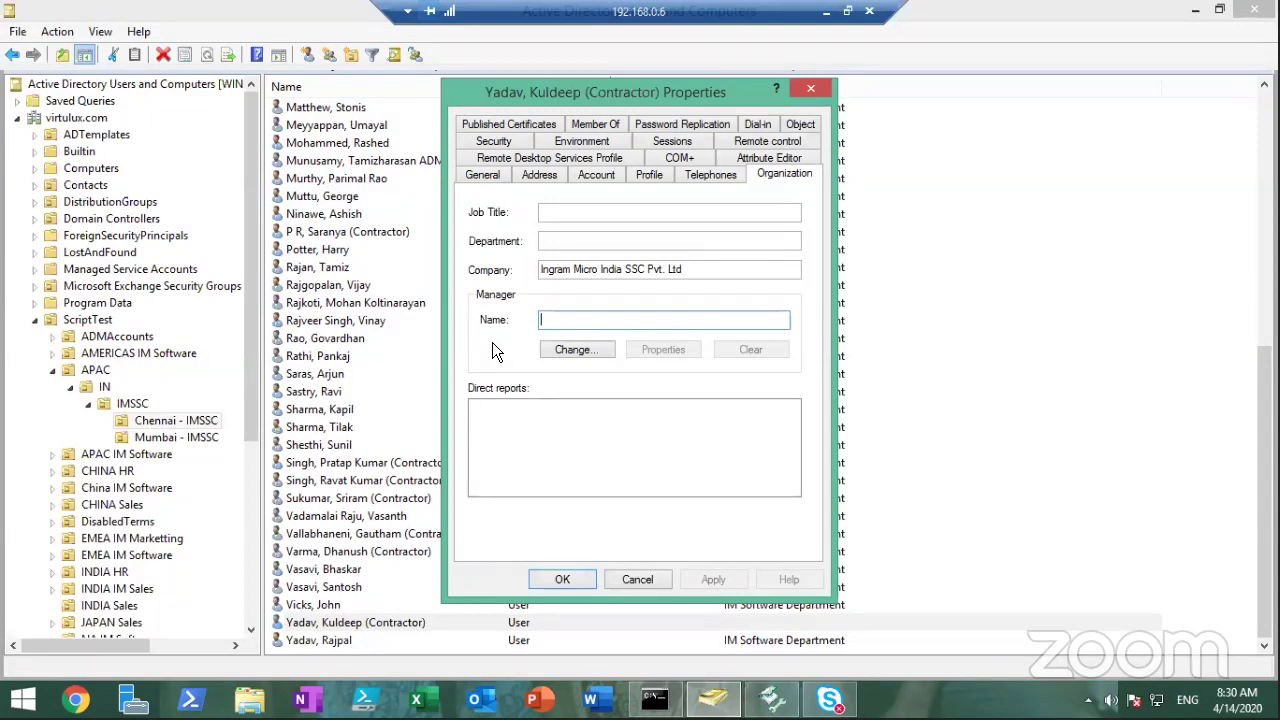
pyautogui.click(607, 212)
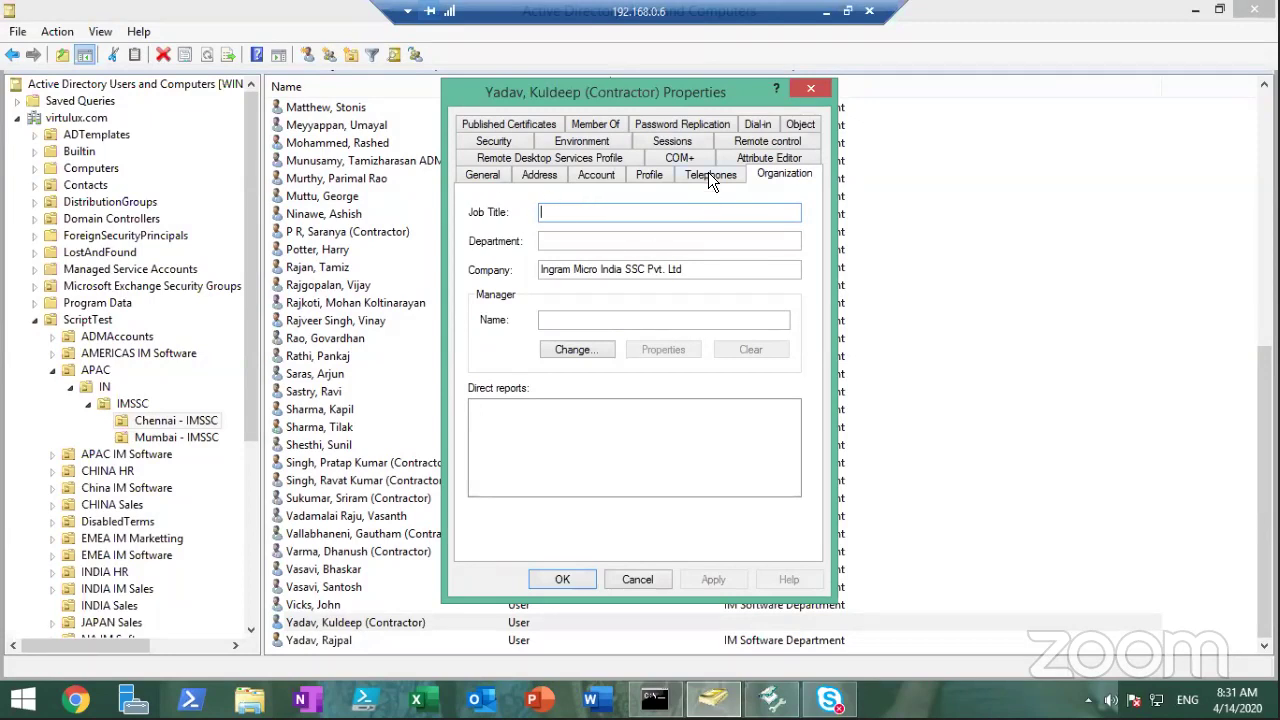
pyautogui.click(494, 177)
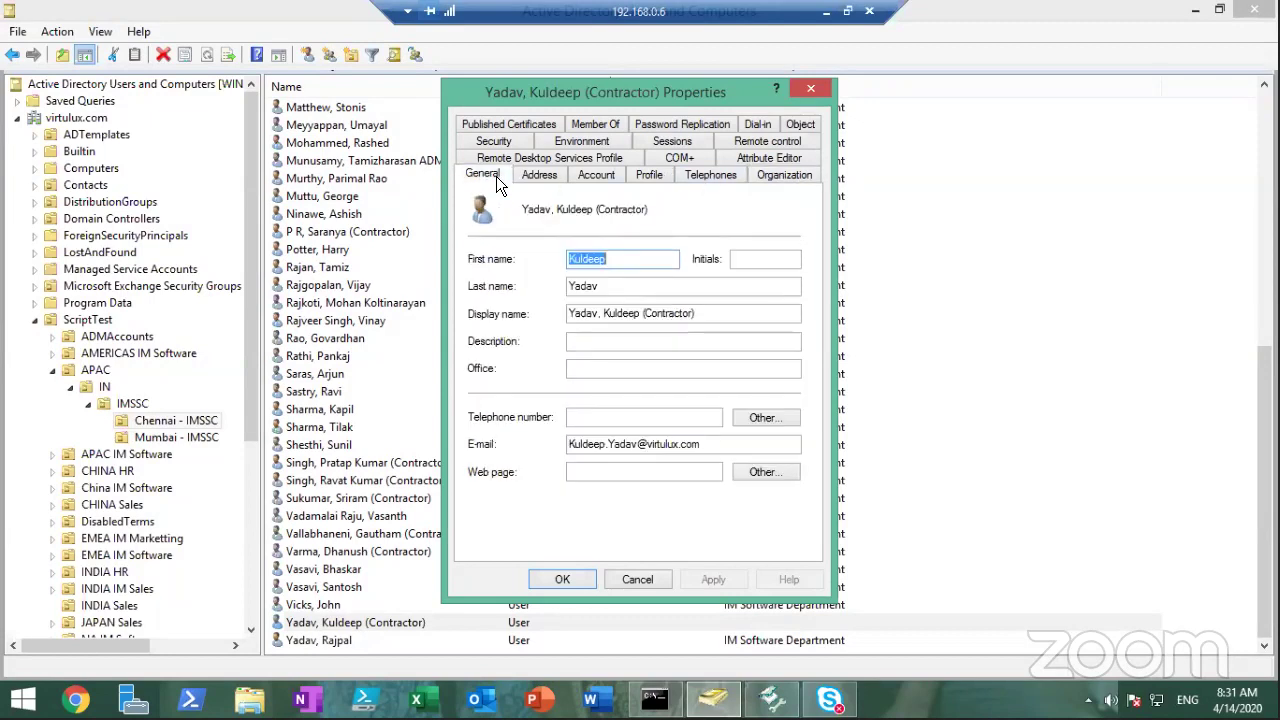
pyautogui.click(684, 342)
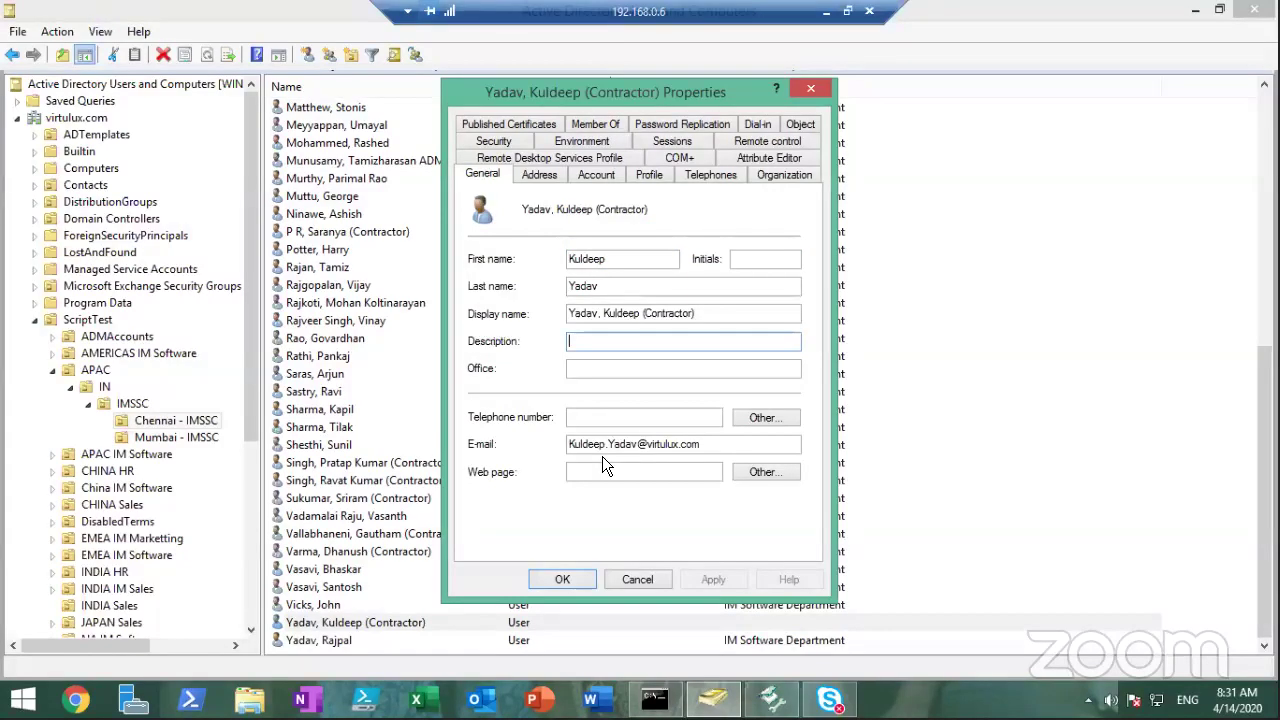
pyautogui.click(780, 174)
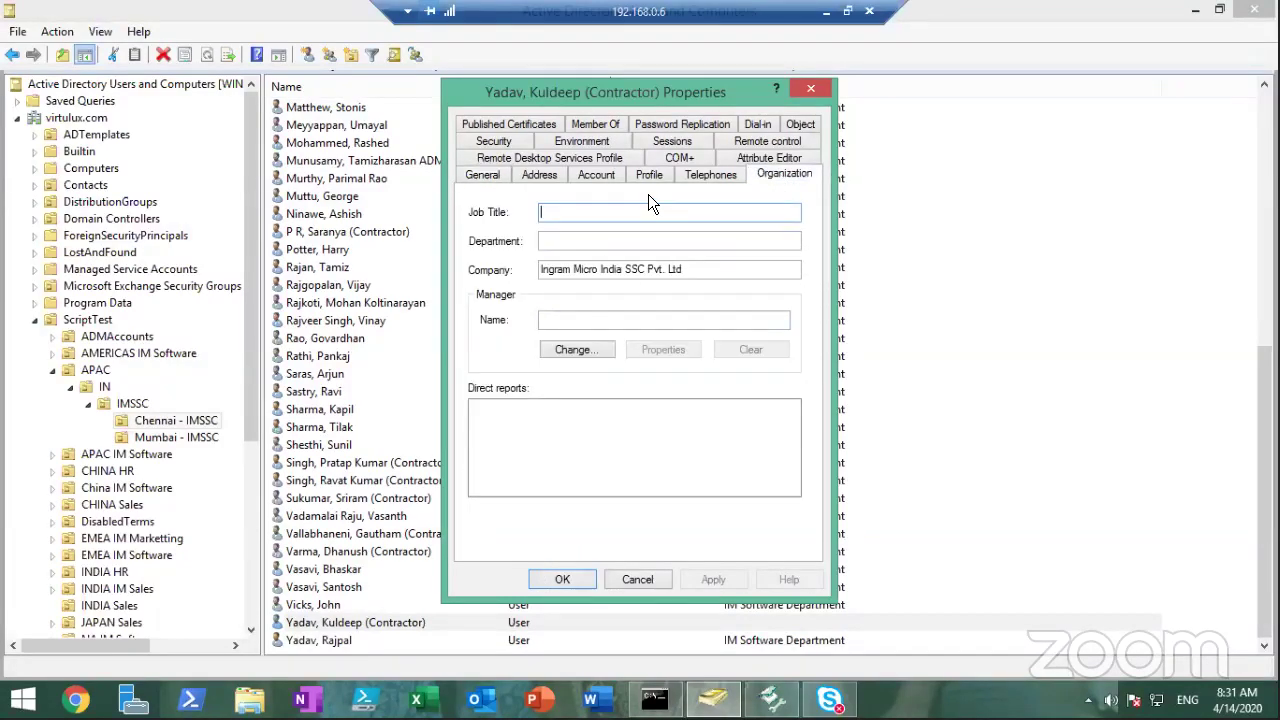
# Inspect the altered employeeID in Attribute Editor, close properties, and switch to Recovery Manager
pyautogui.click(750, 160)
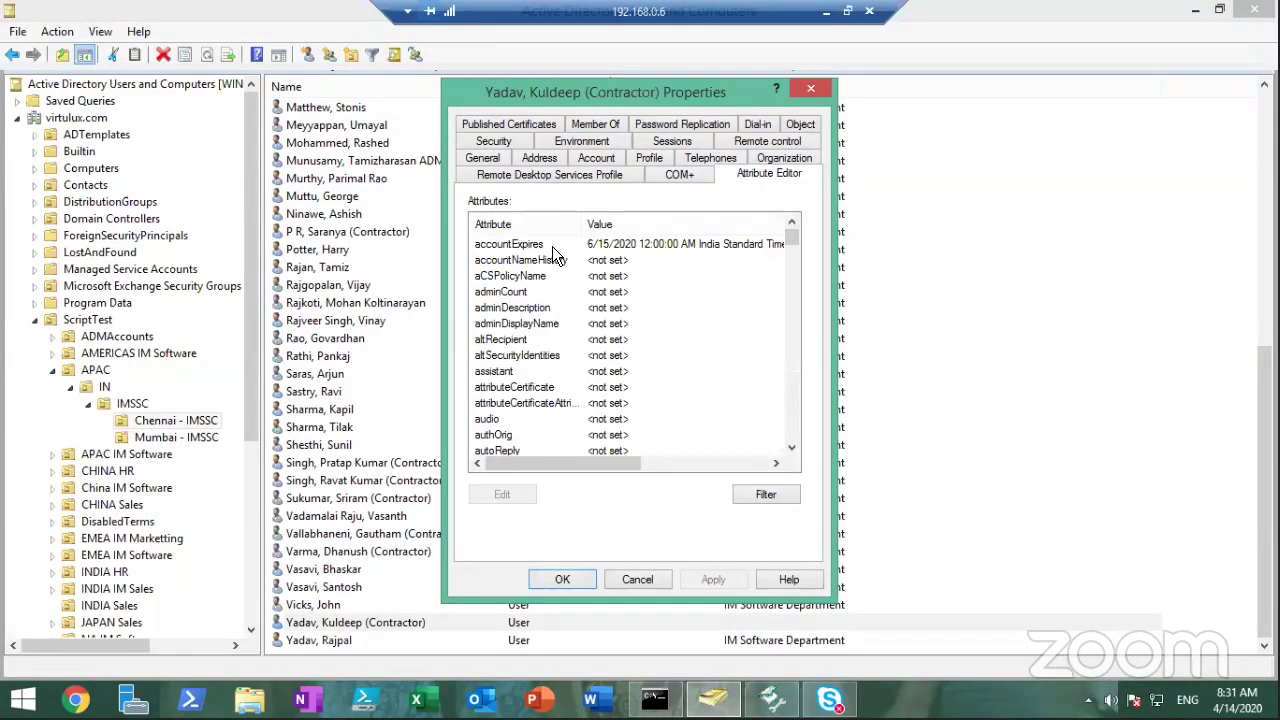
pyautogui.click(552, 246)
pyautogui.press('e')
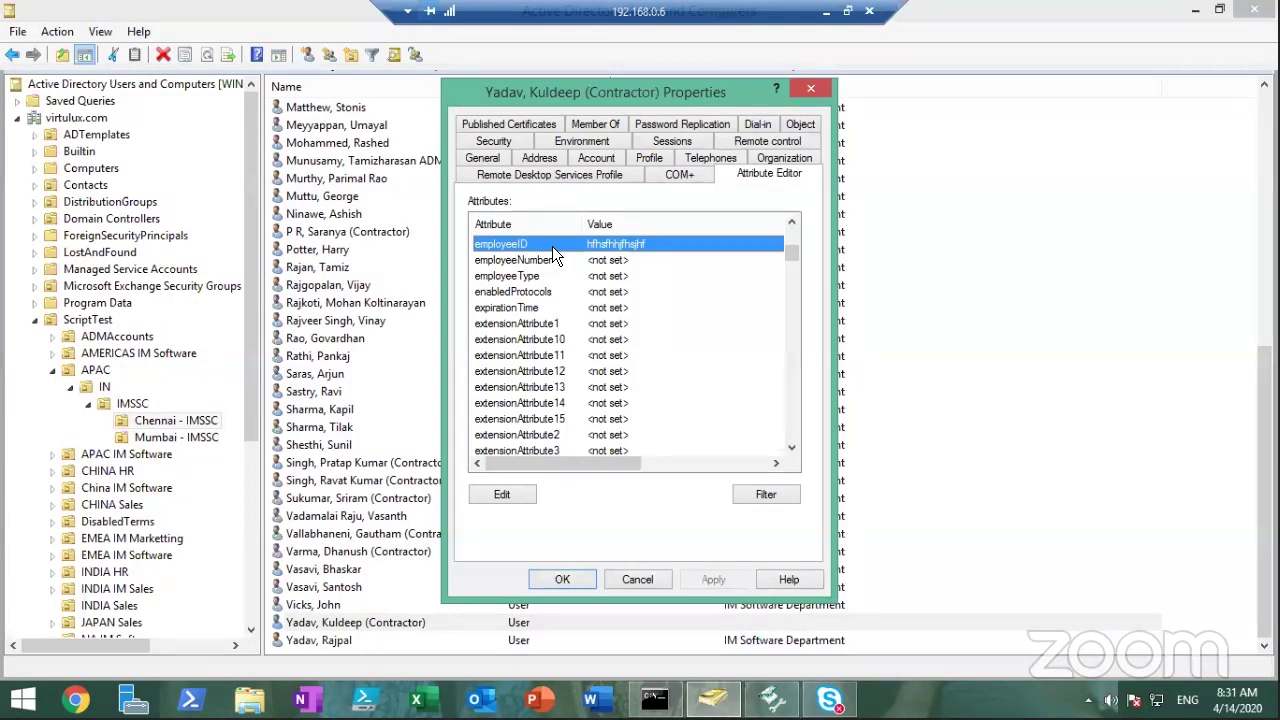
pyautogui.doubleClick(552, 246)
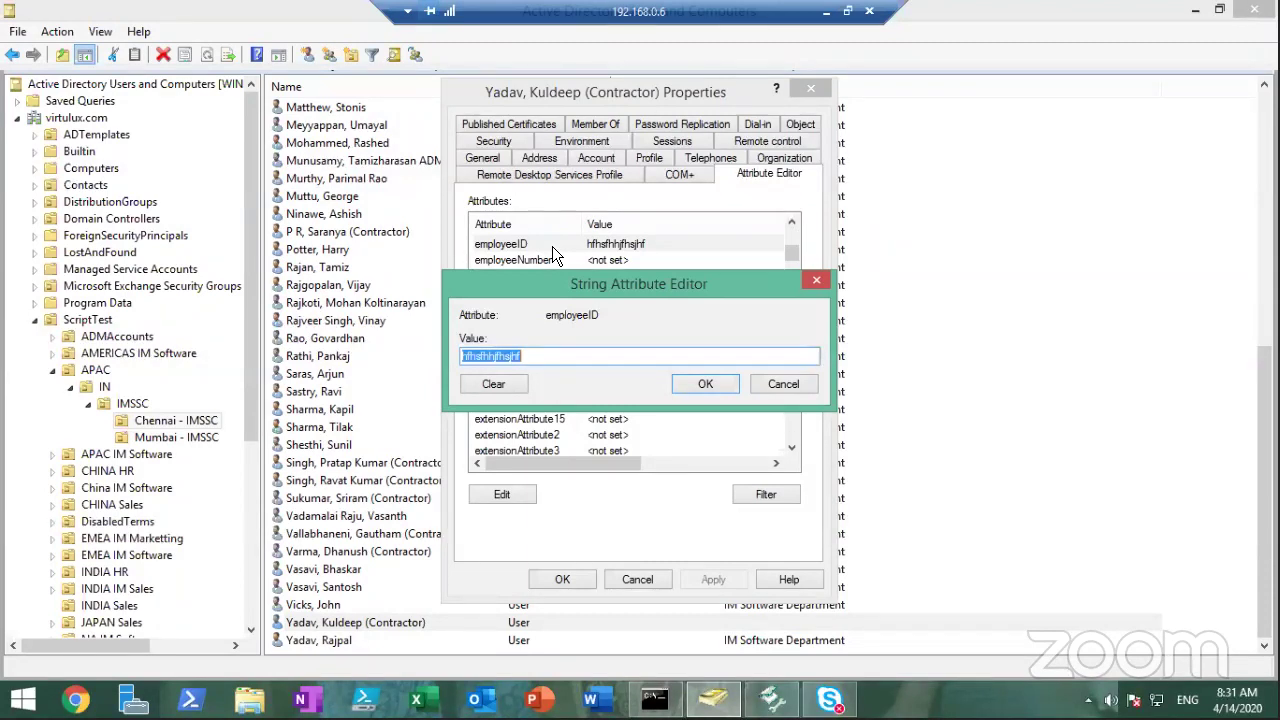
pyautogui.click(790, 380)
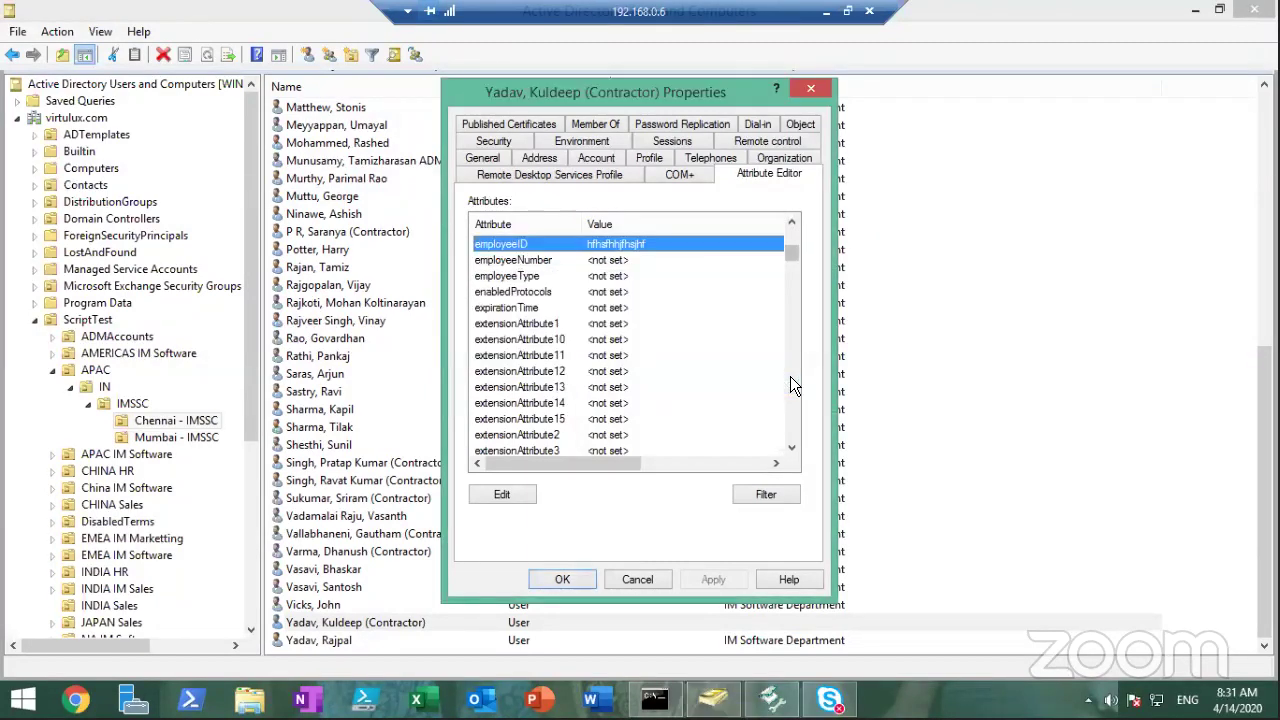
pyautogui.click(594, 575)
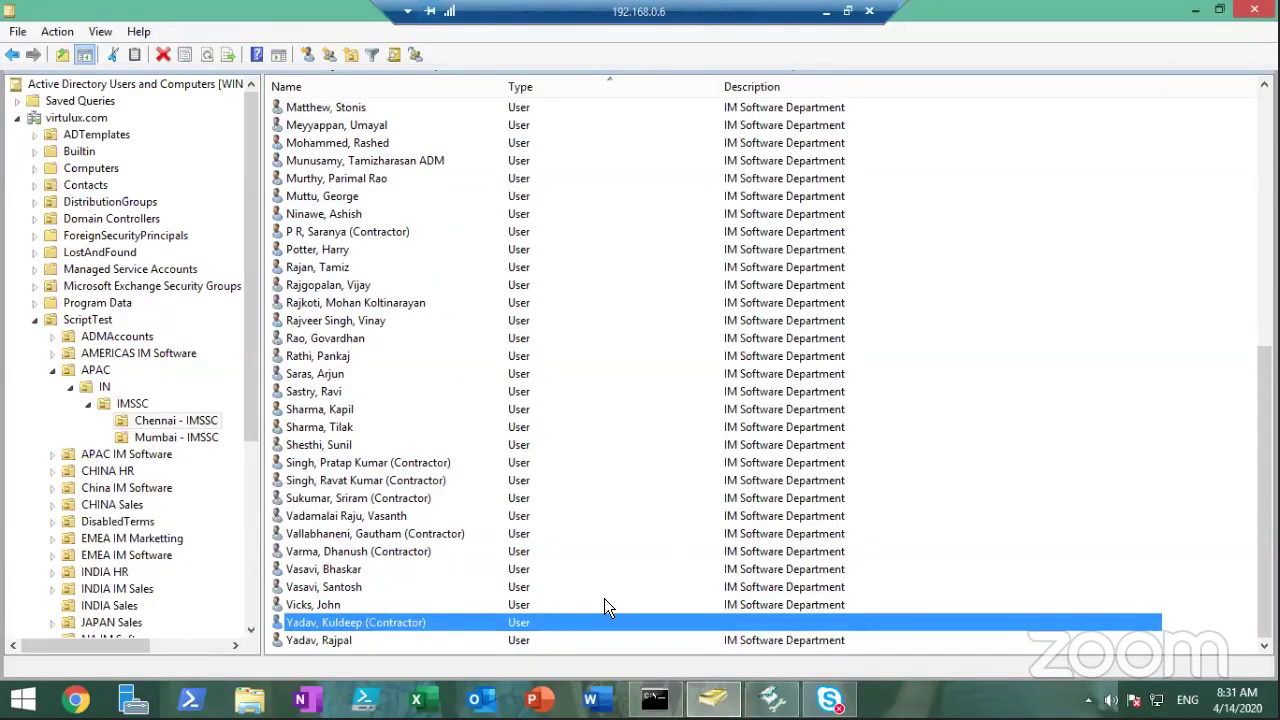
pyautogui.click(770, 698)
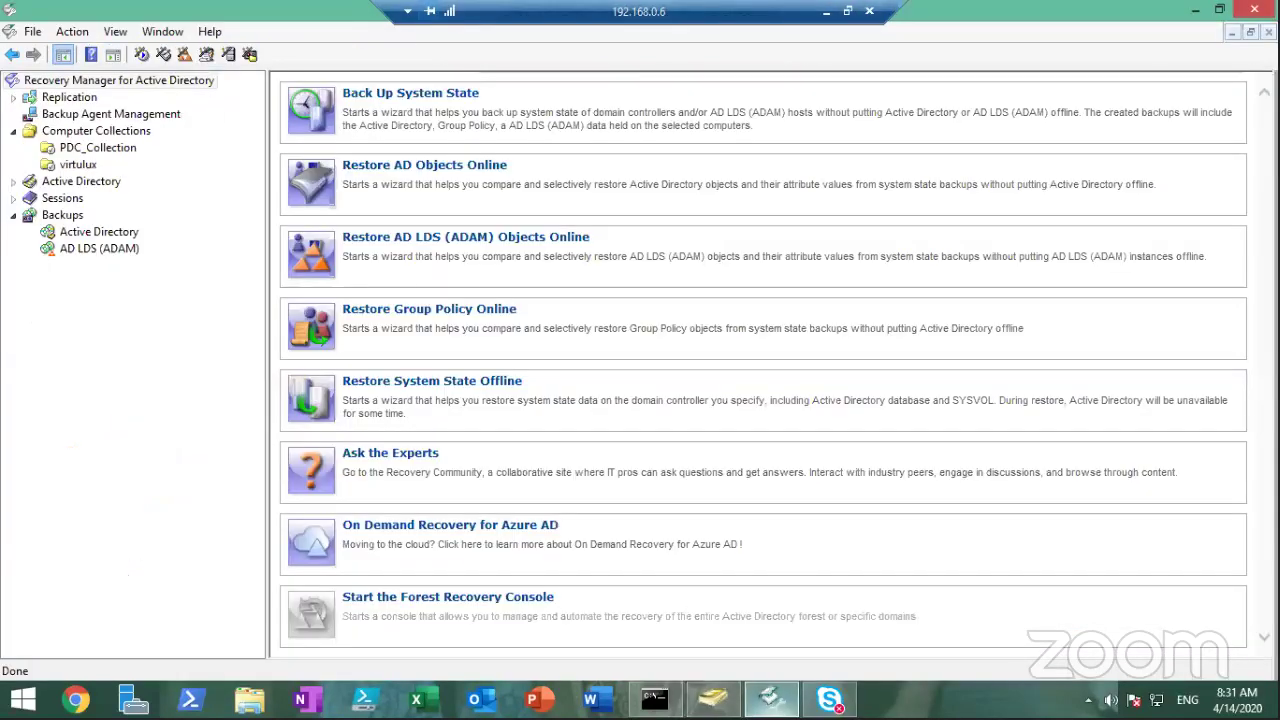
# Start Restore AD Objects Online, keeping compare, restore and report mode
pyautogui.click(444, 172)
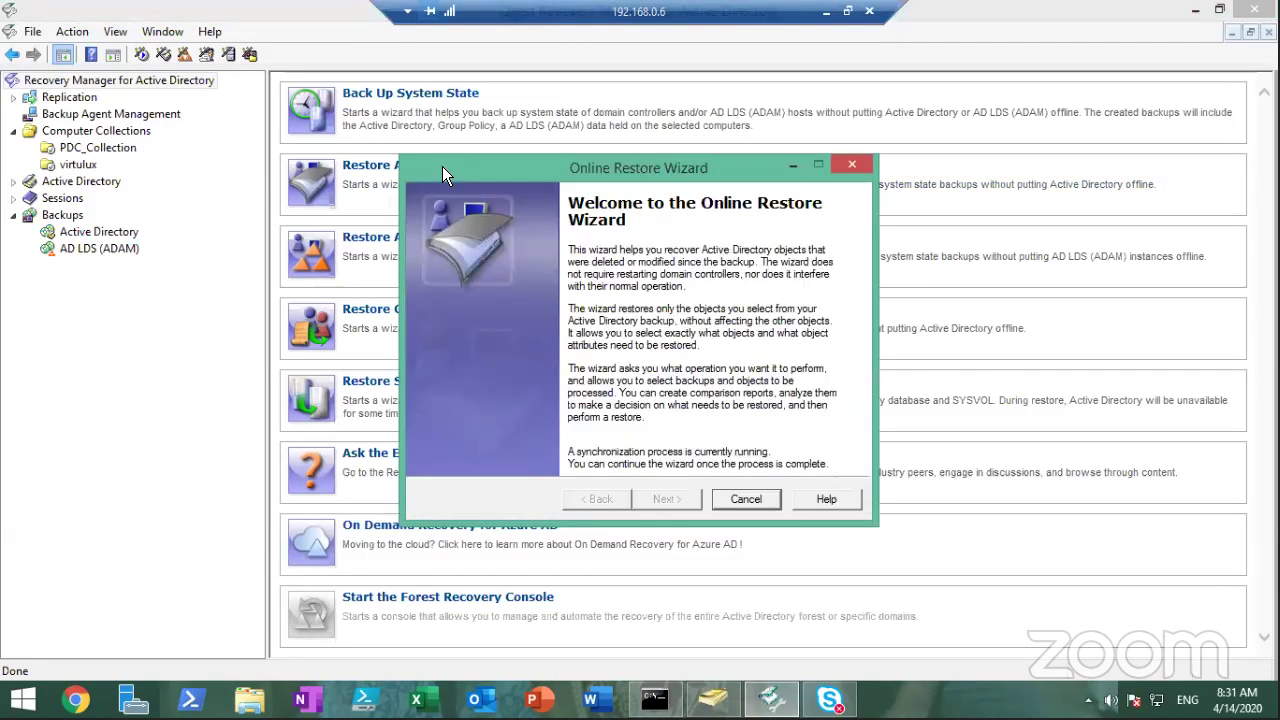
pyautogui.click(672, 500)
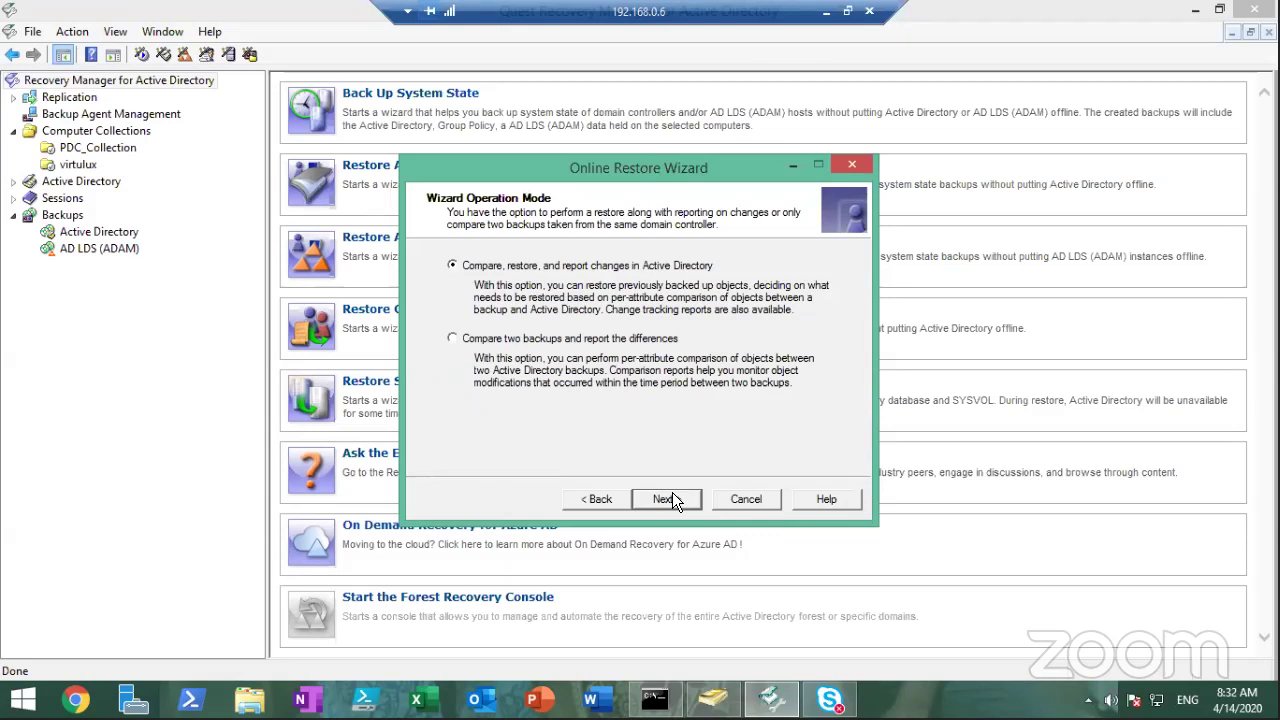
pyautogui.click(667, 499)
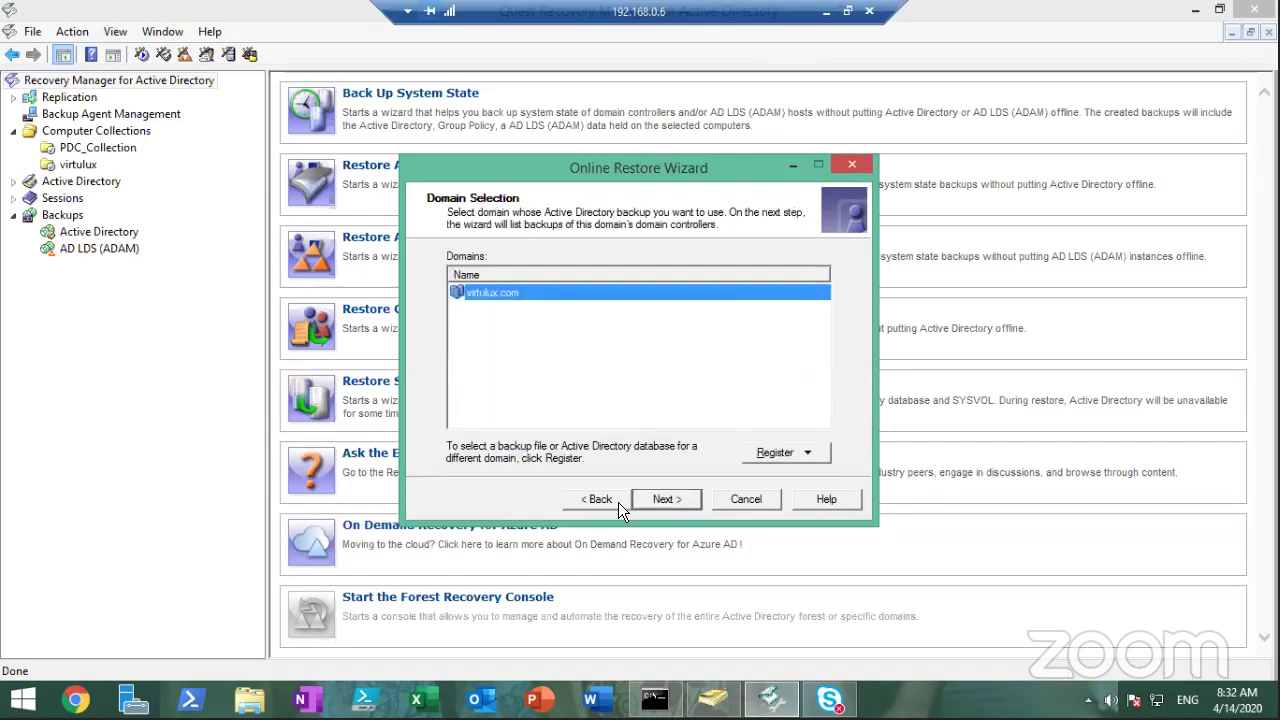
# Copy the contractor's pre-Windows 2000 logon name from its Account tab in ADUC
pyautogui.click(712, 698)
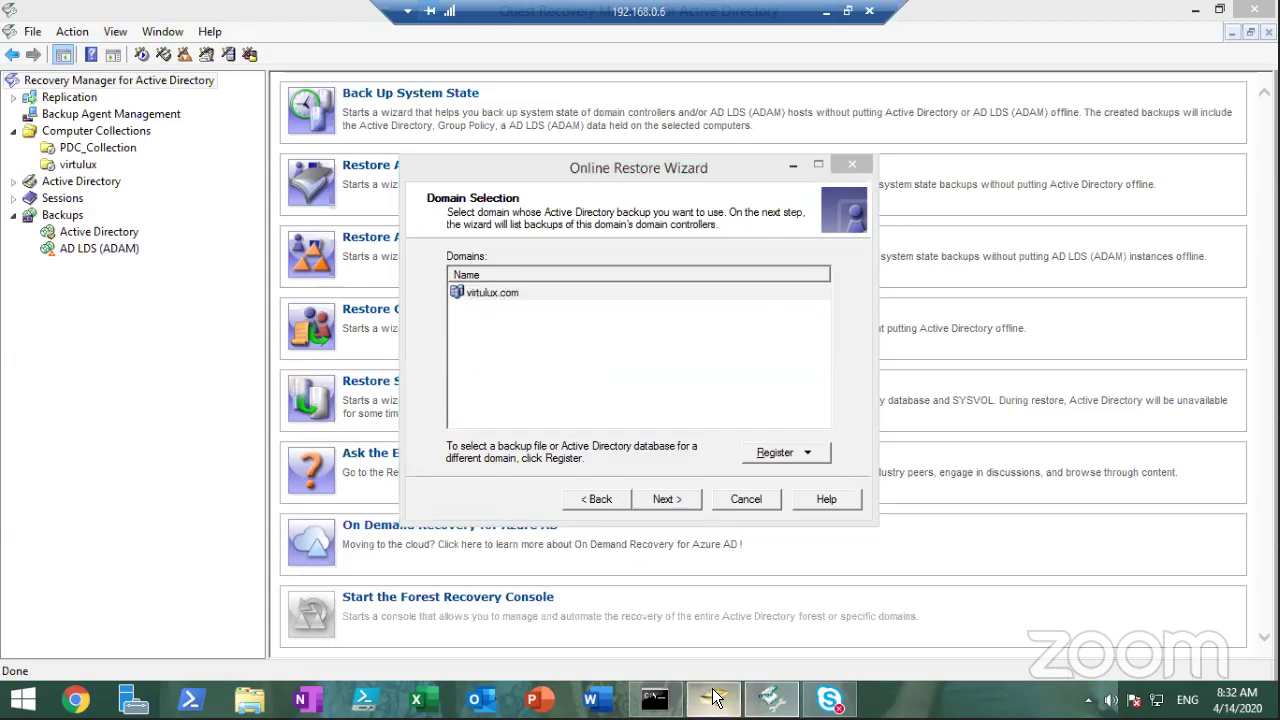
pyautogui.doubleClick(350, 622)
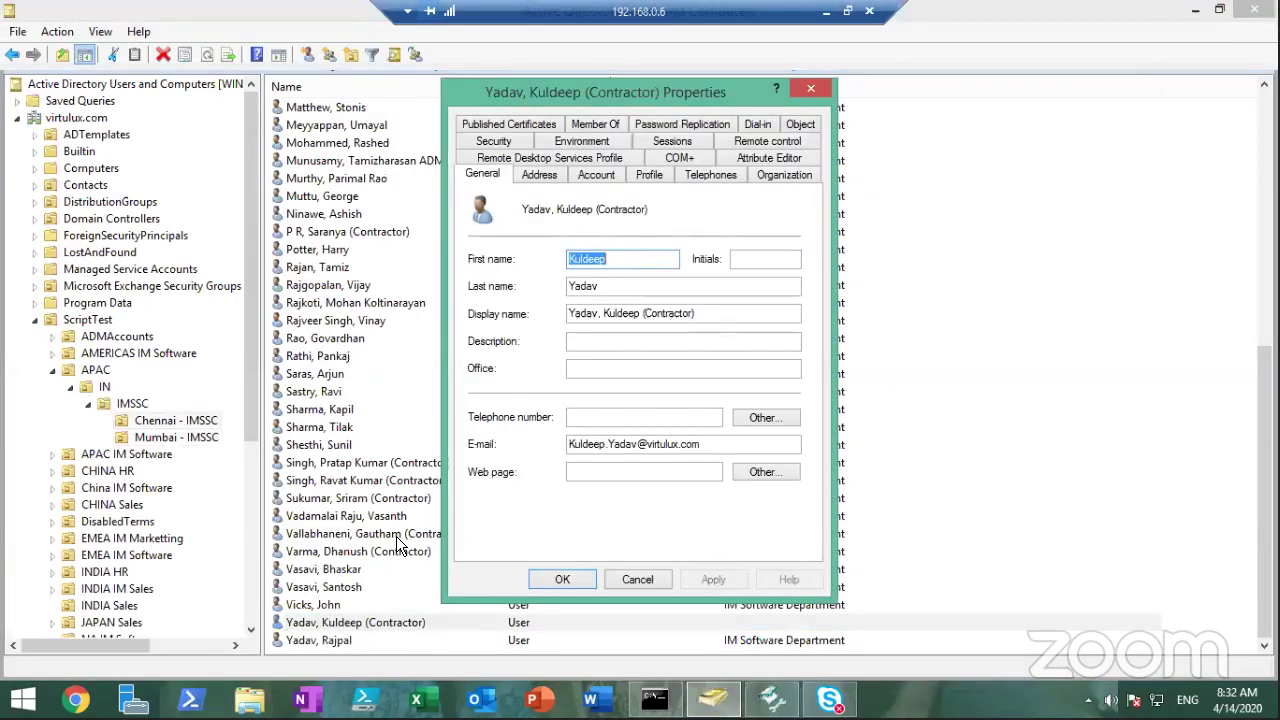
pyautogui.click(598, 172)
pyautogui.doubleClick(680, 261)
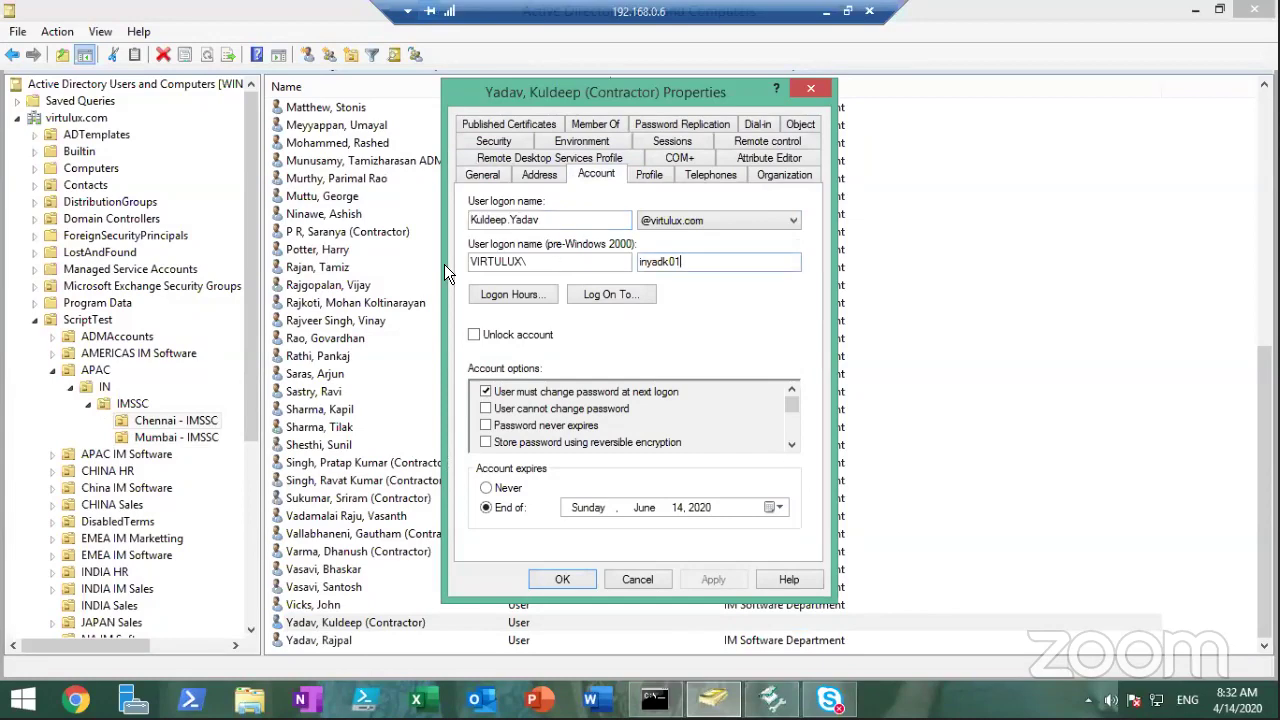
pyautogui.press('Escape')
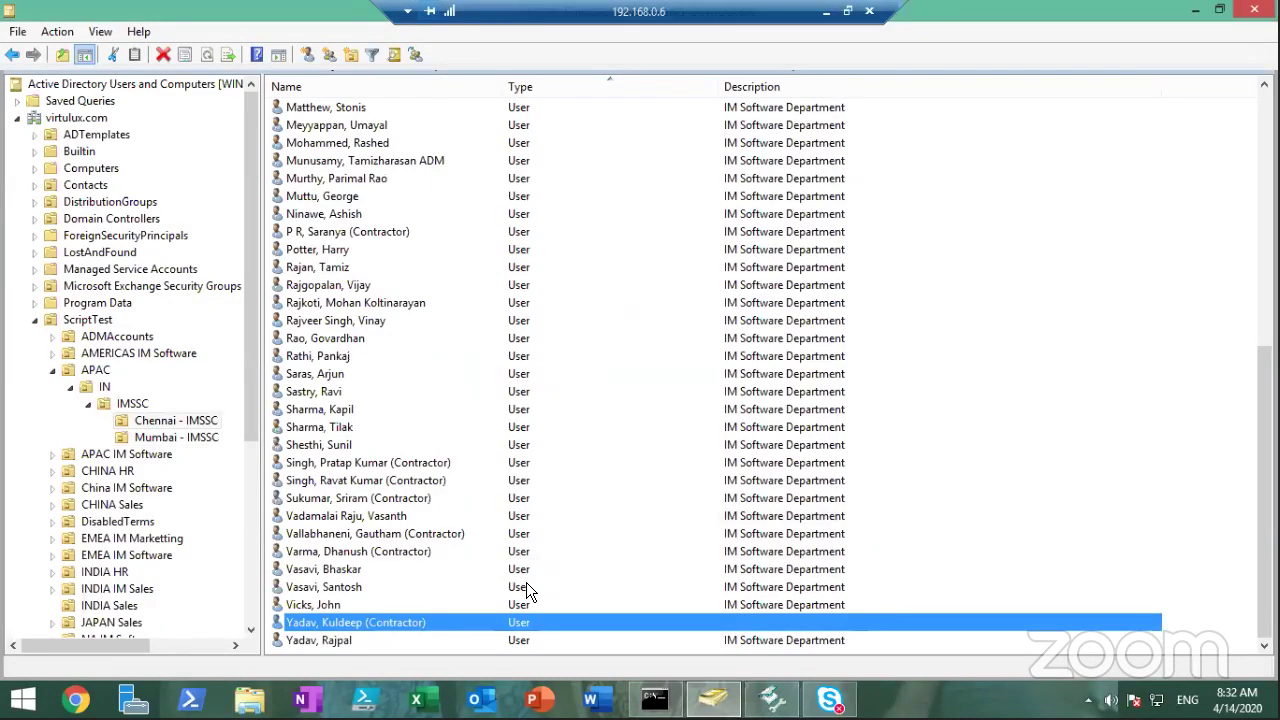
pyautogui.click(758, 690)
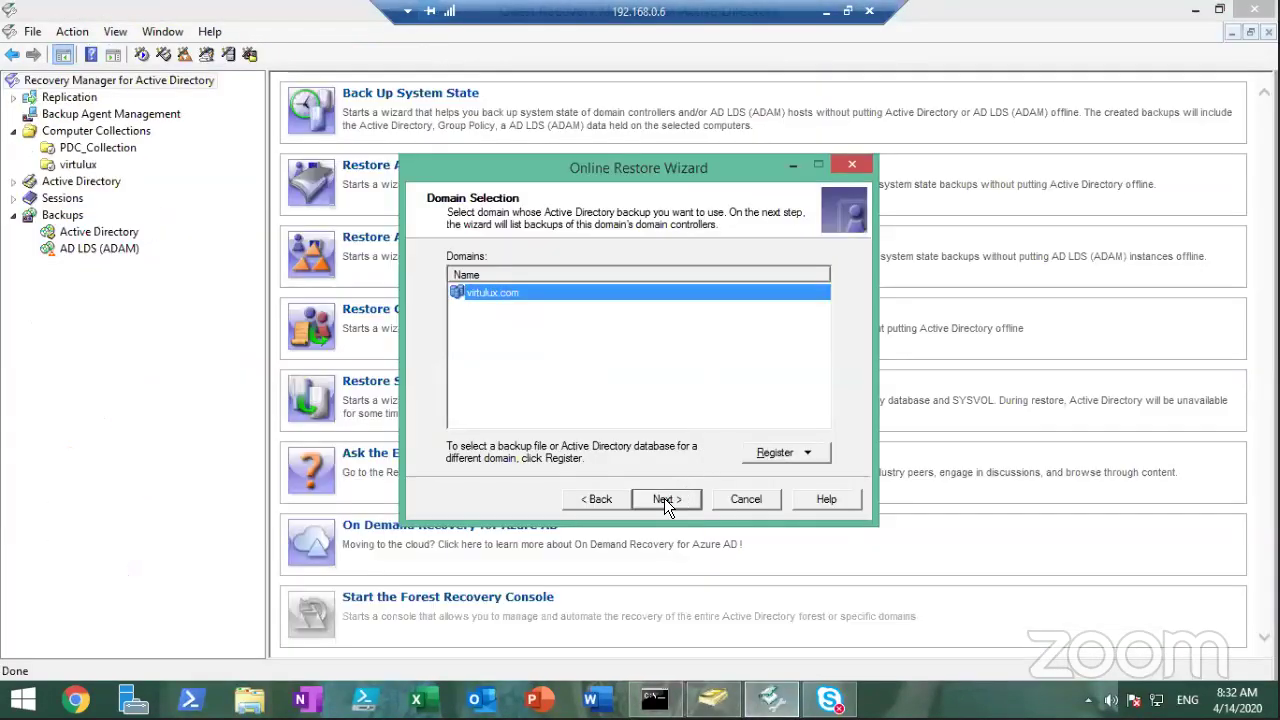
# Use domain virtulux.com, extract the 4/11/2020 10:29:28 AM backup, and open Add > Find
pyautogui.click(664, 498)
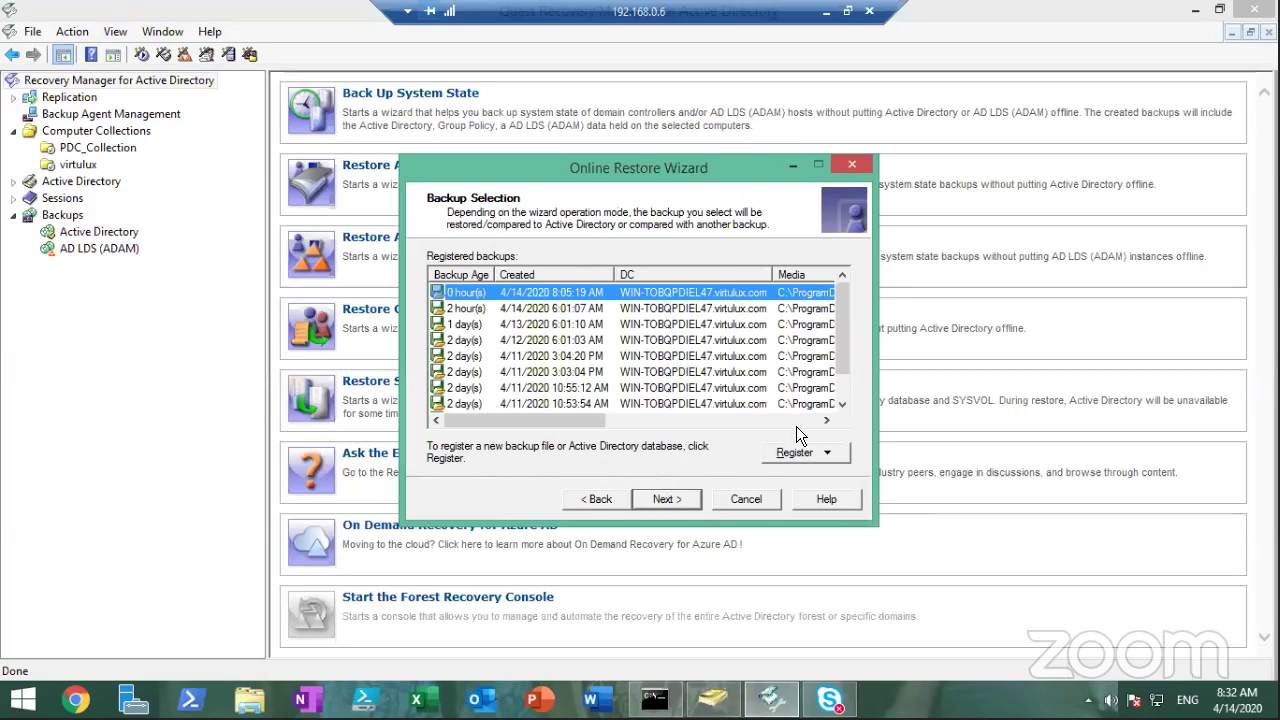
pyautogui.moveTo(842, 354); pyautogui.dragTo(846, 378)
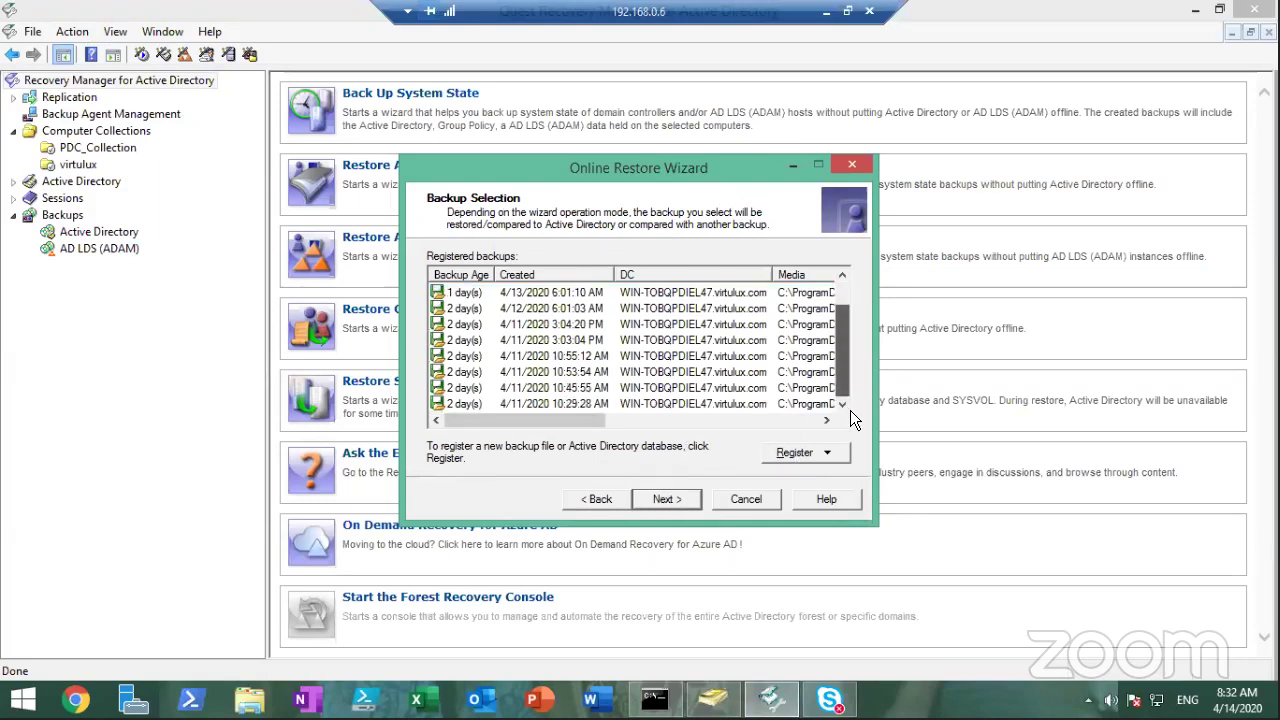
pyautogui.click(520, 404)
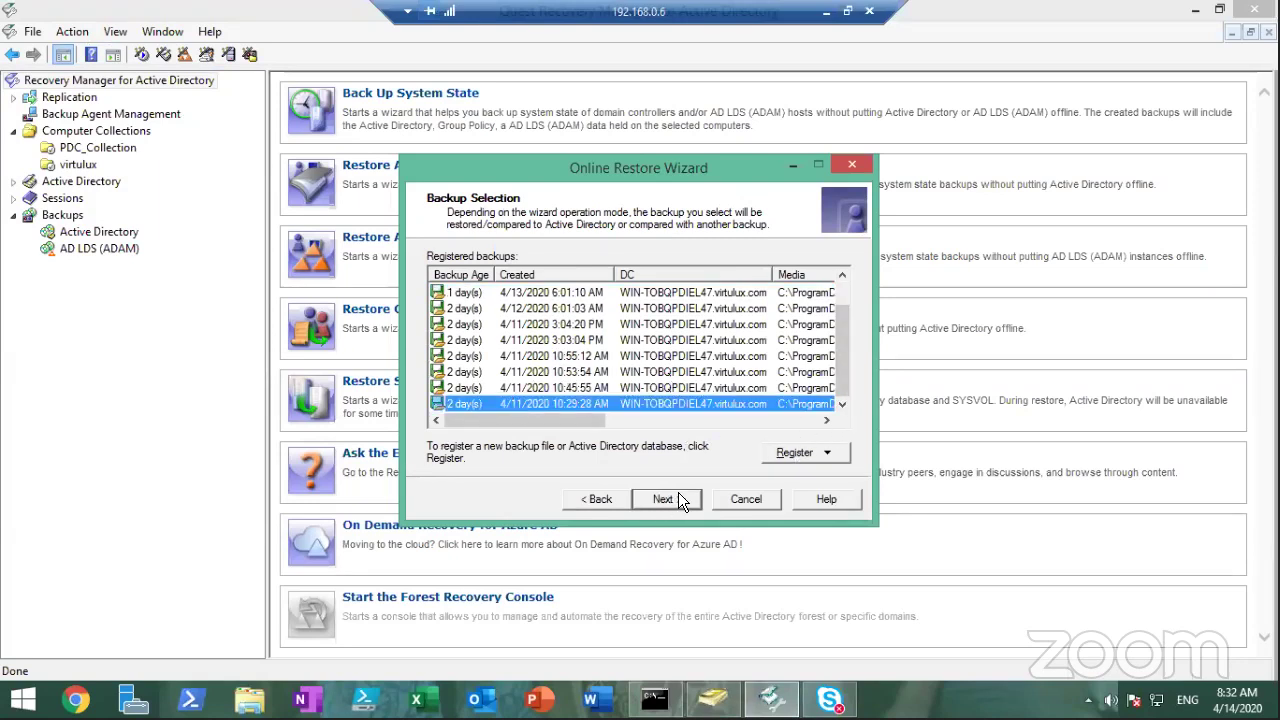
pyautogui.click(680, 497)
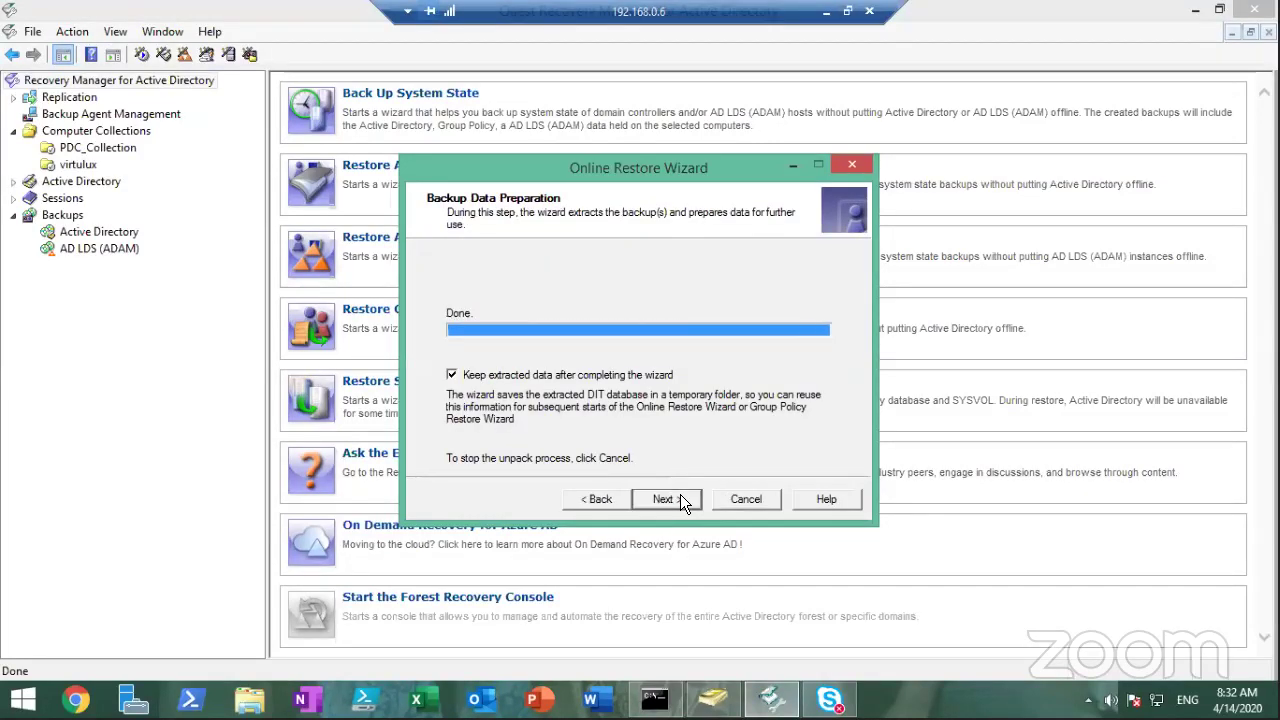
pyautogui.click(680, 496)
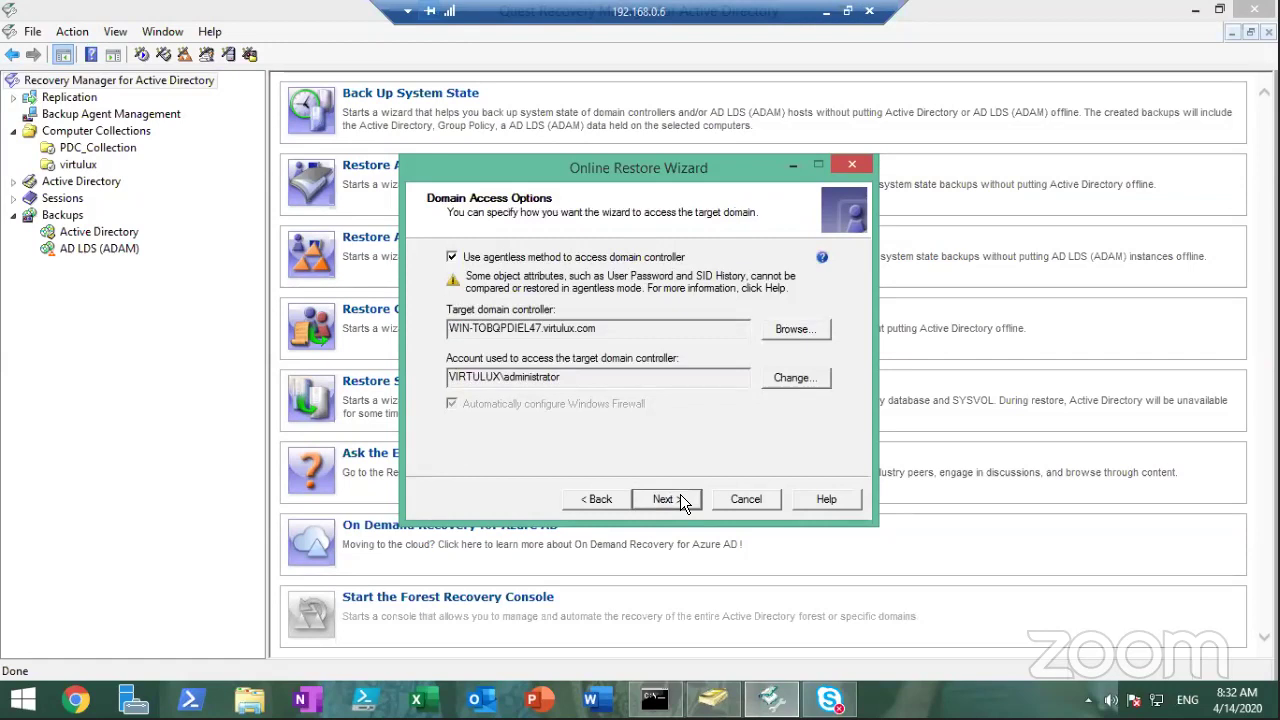
pyautogui.click(682, 499)
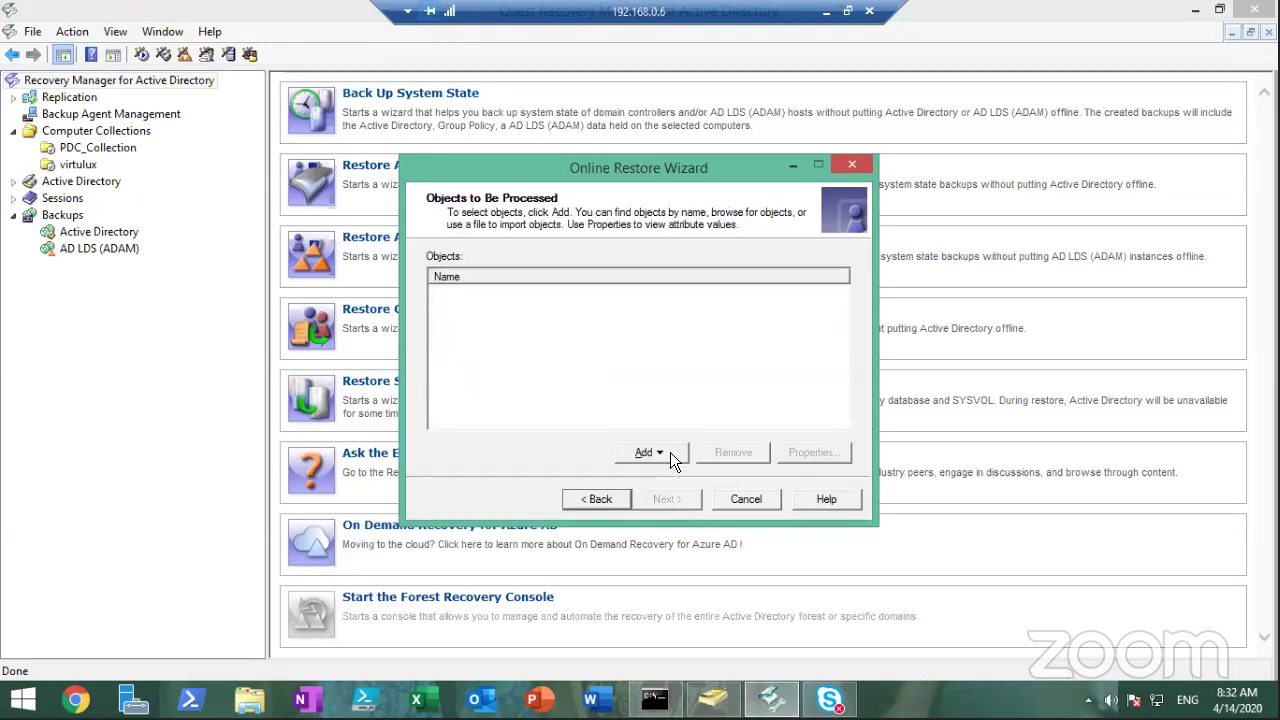
pyautogui.click(670, 452)
pyautogui.click(662, 474)
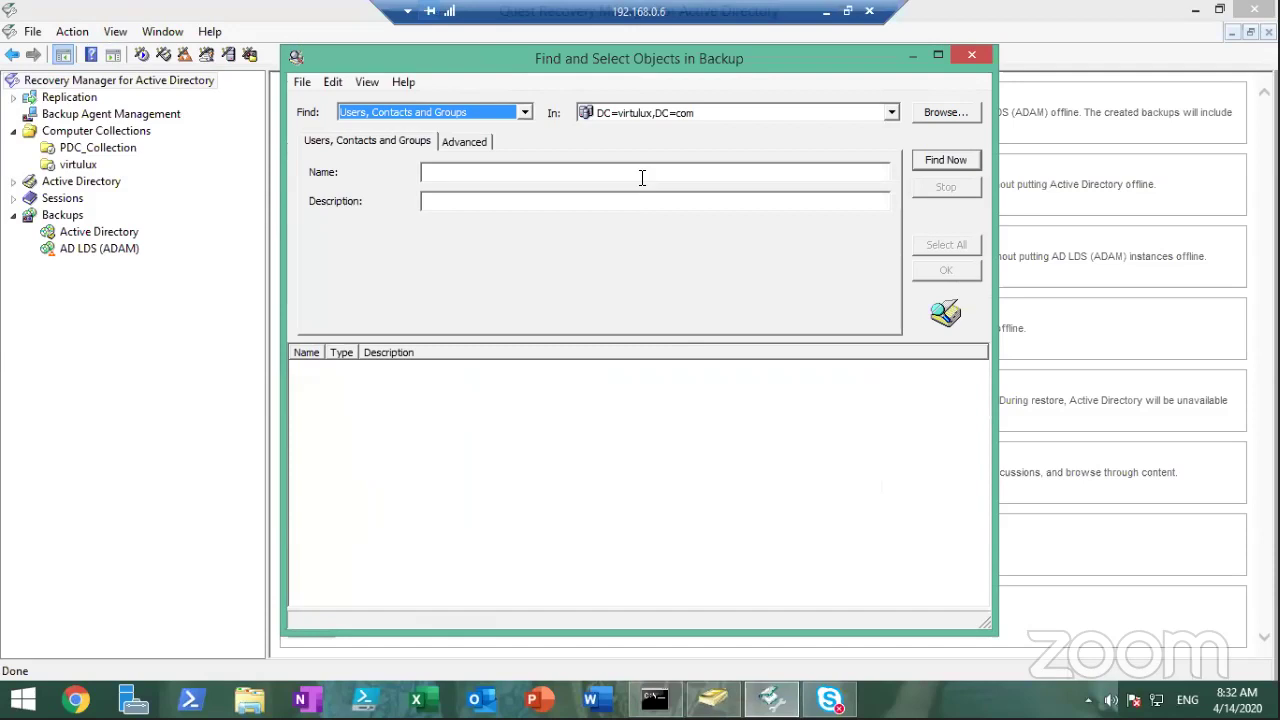
# Clear a wrongly pasted value from Name and recopy the contractor's pre-Windows 2000 logon name
pyautogui.click(642, 178)
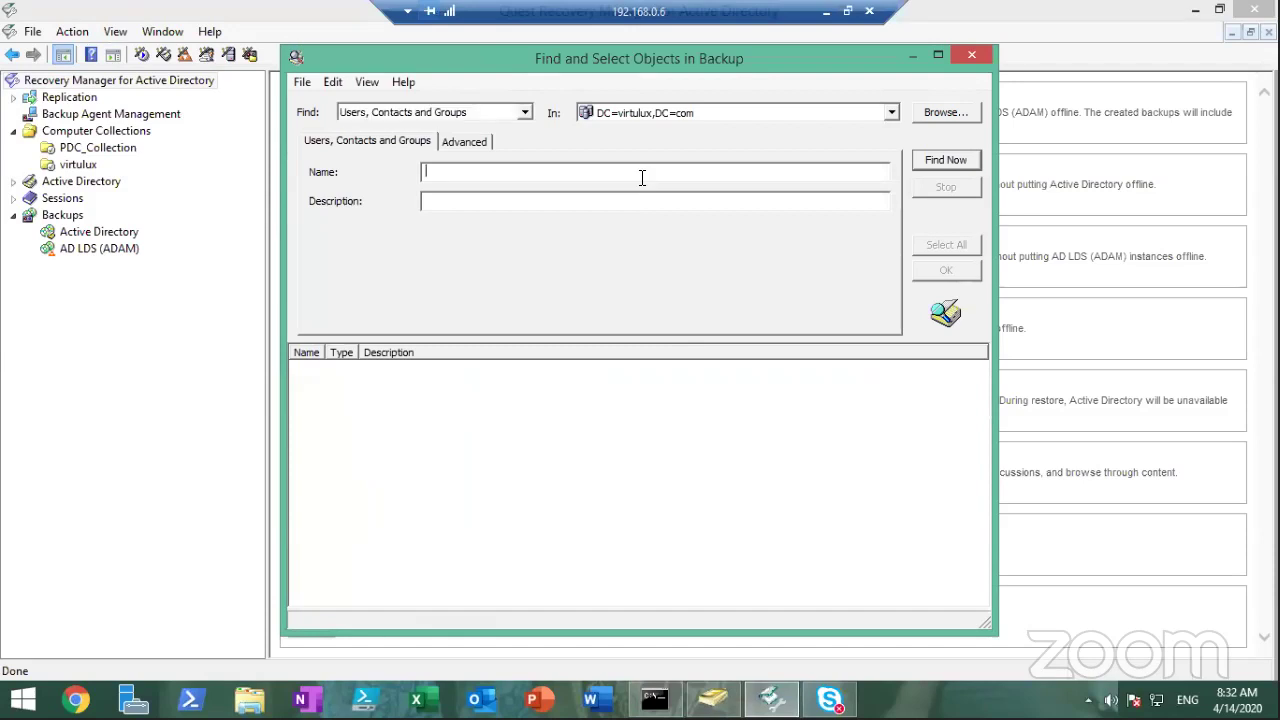
pyautogui.write('v')
pyautogui.press('BackSpace')
pyautogui.write('https://www.youtube.com/watch?v=sTFaD2LVFsg')
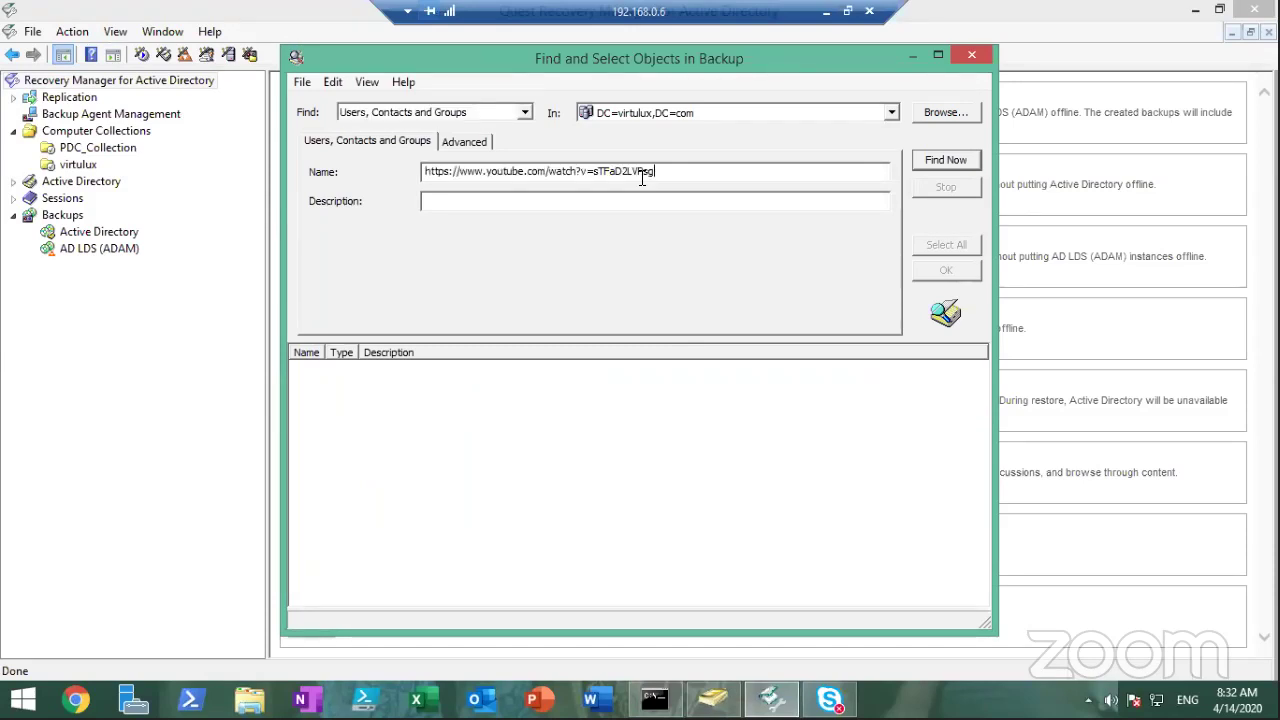
pyautogui.press('BackSpace')
pyautogui.press('BackSpace')
pyautogui.press('BackSpace')
pyautogui.press('BackSpace')
pyautogui.press('BackSpace')
pyautogui.press('BackSpace')
pyautogui.press('BackSpace')
pyautogui.press('BackSpace')
pyautogui.press('BackSpace')
pyautogui.press('BackSpace')
pyautogui.press('BackSpace')
pyautogui.press('BackSpace')
pyautogui.press('BackSpace')
pyautogui.press('BackSpace')
pyautogui.press('BackSpace')
pyautogui.press('BackSpace')
pyautogui.press('BackSpace')
pyautogui.press('BackSpace')
pyautogui.press('BackSpace')
pyautogui.press('BackSpace')
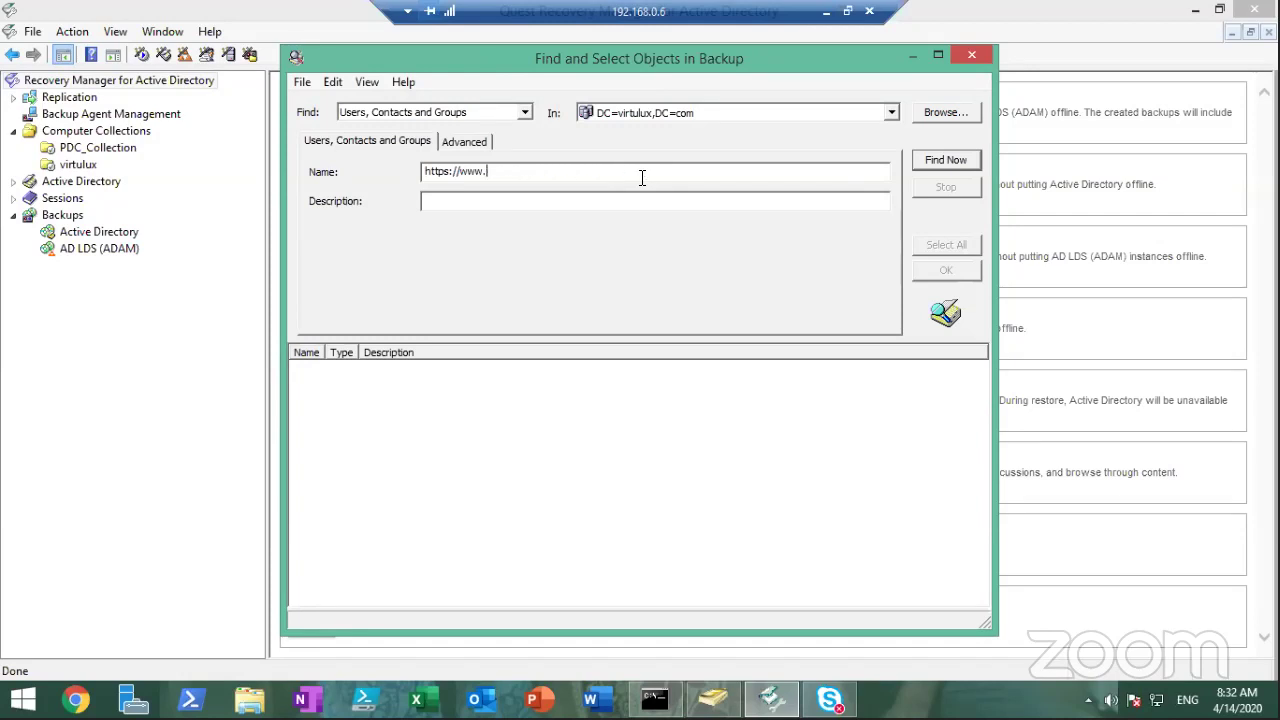
pyautogui.press('BackSpace')
pyautogui.press('BackSpace')
pyautogui.press('BackSpace')
pyautogui.press('BackSpace')
pyautogui.press('BackSpace')
pyautogui.press('BackSpace')
pyautogui.press('BackSpace')
pyautogui.press('BackSpace')
pyautogui.press('BackSpace')
pyautogui.press('BackSpace')
pyautogui.press('BackSpace')
pyautogui.press('BackSpace')
pyautogui.click(713, 700)
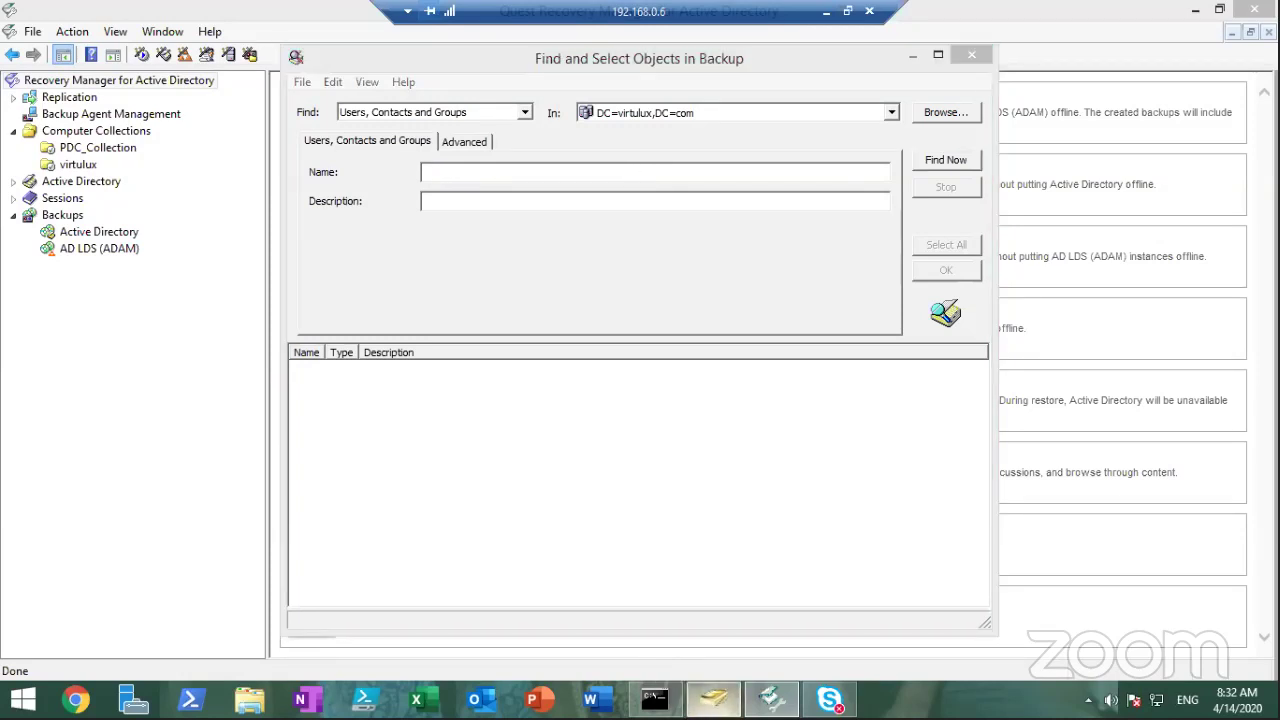
pyautogui.doubleClick(348, 618)
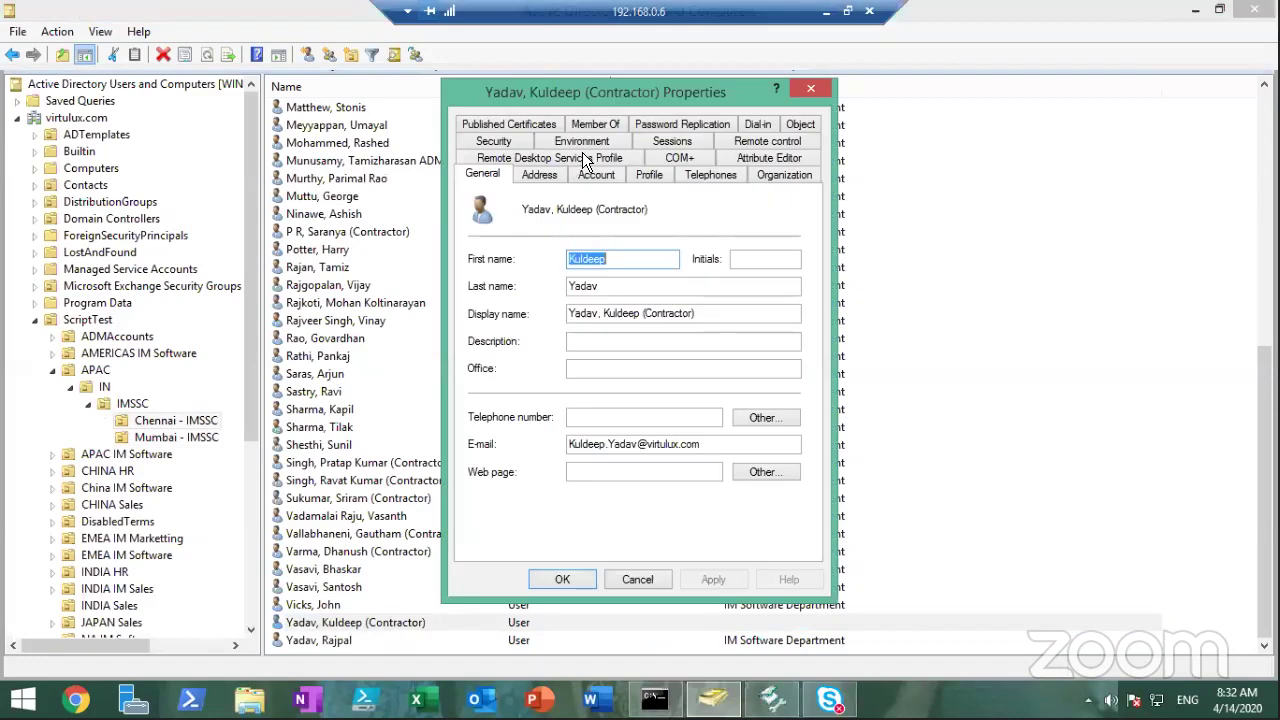
pyautogui.click(598, 174)
pyautogui.press('Tab')
pyautogui.press('Tab')
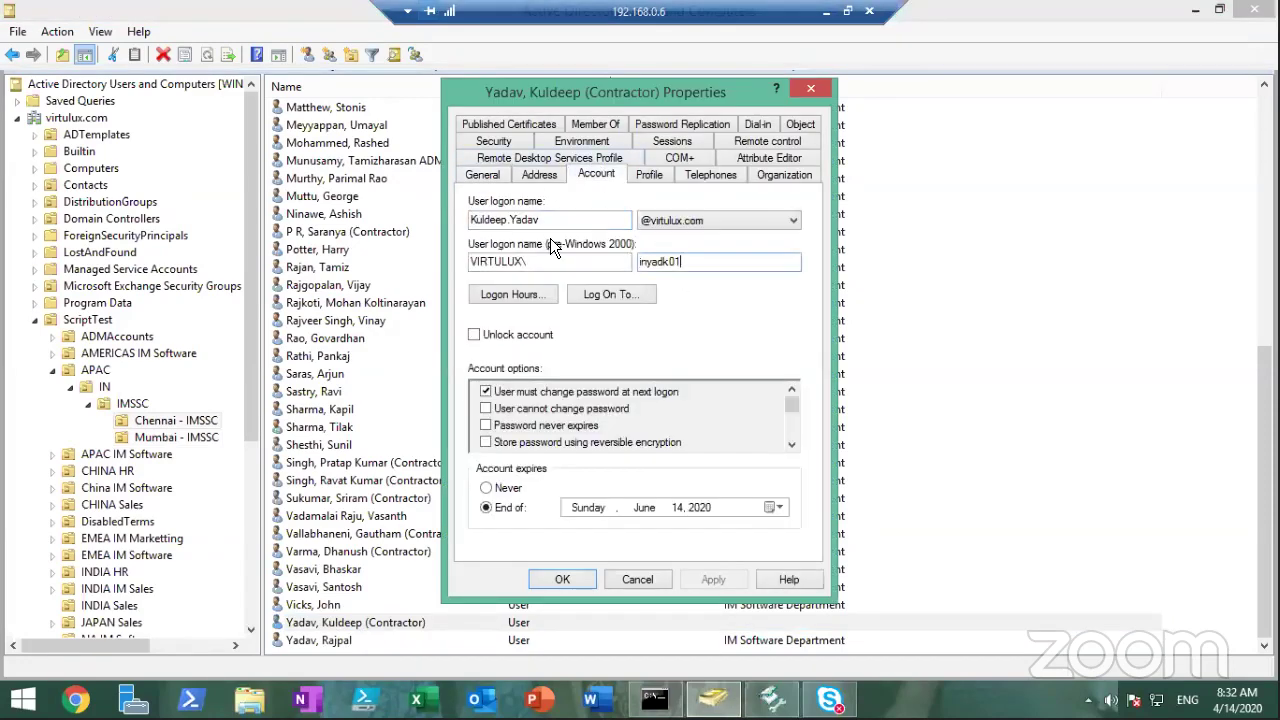
pyautogui.press('Escape')
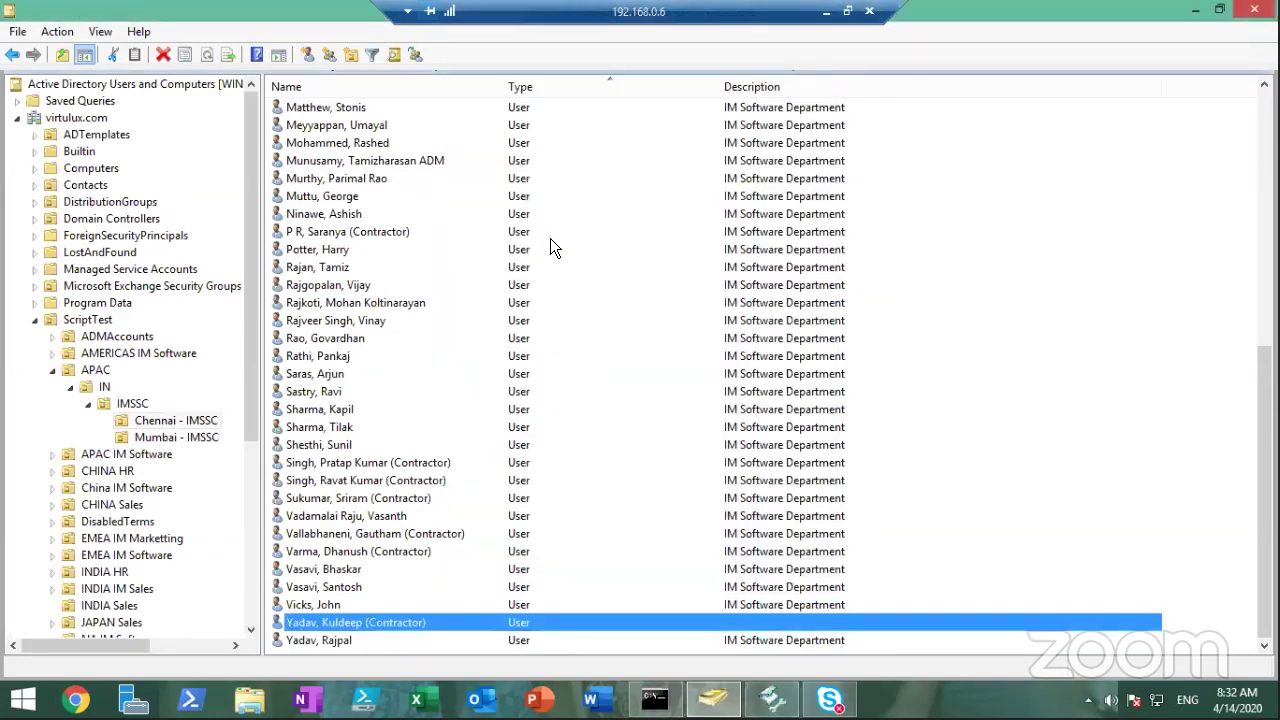
pyautogui.click(772, 698)
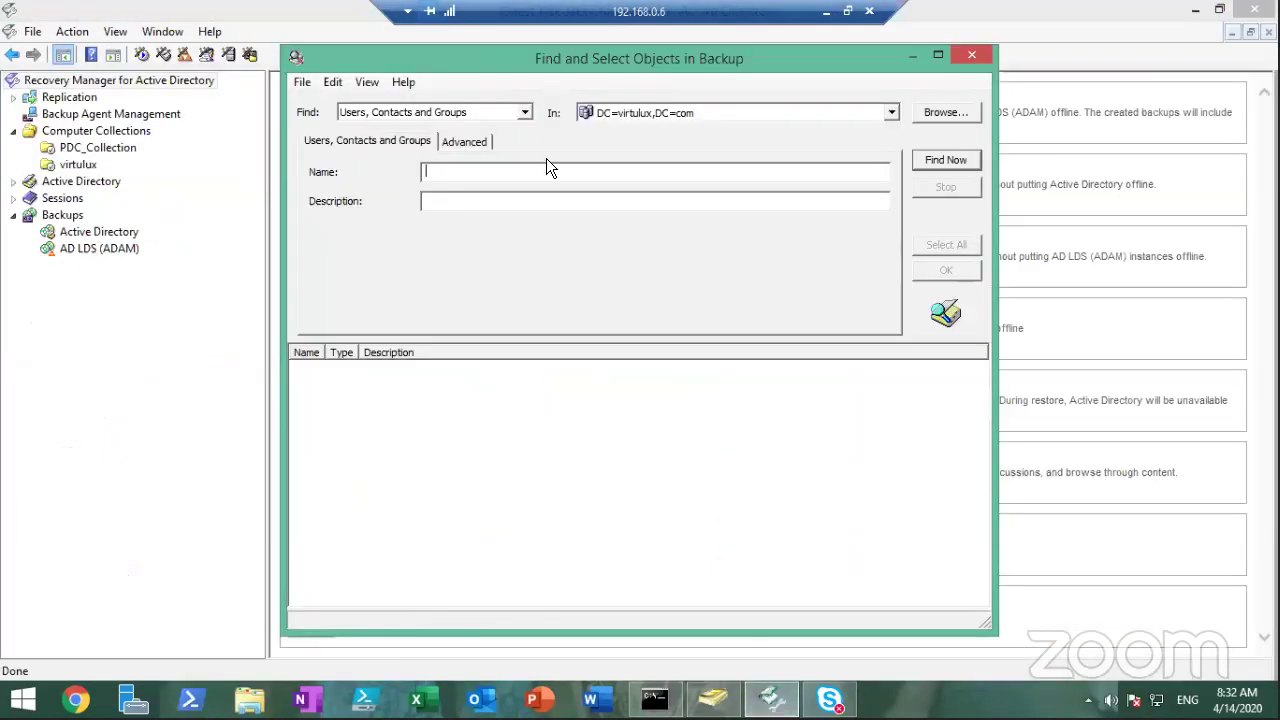
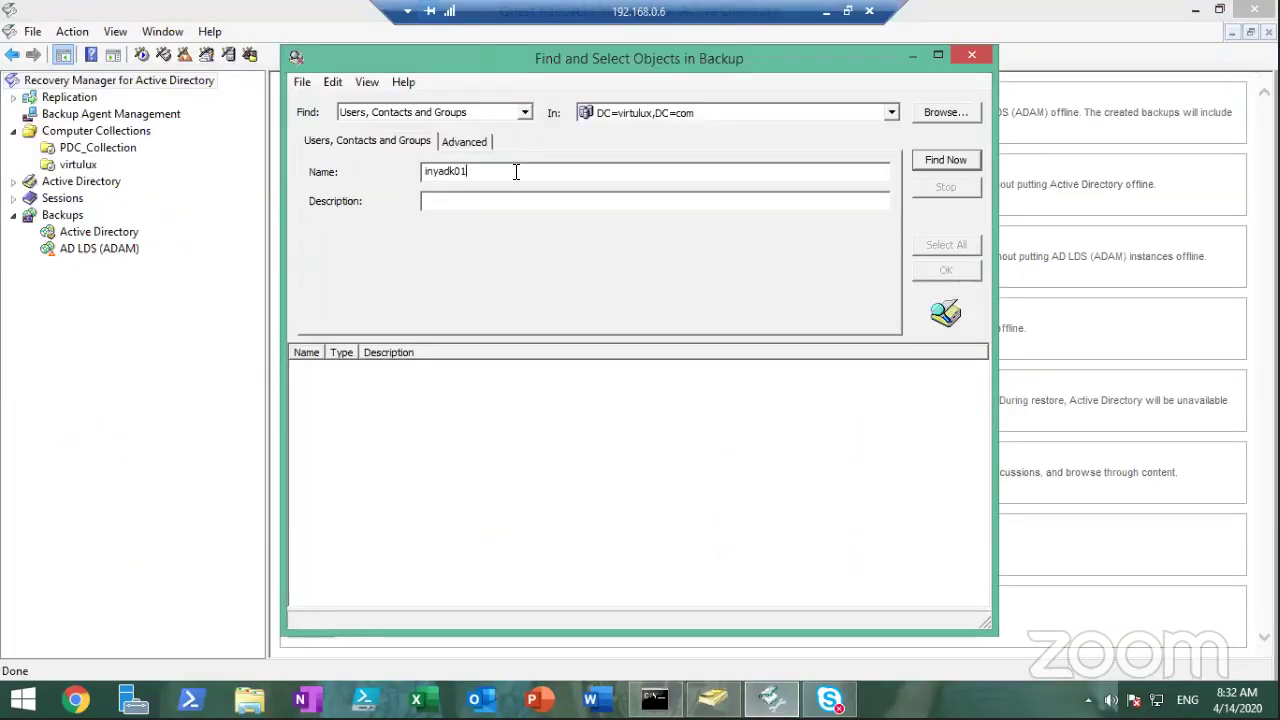
# Search the backup by the contractor's logon name and add the found user to Objects to Be Processed
pyautogui.click(945, 160)
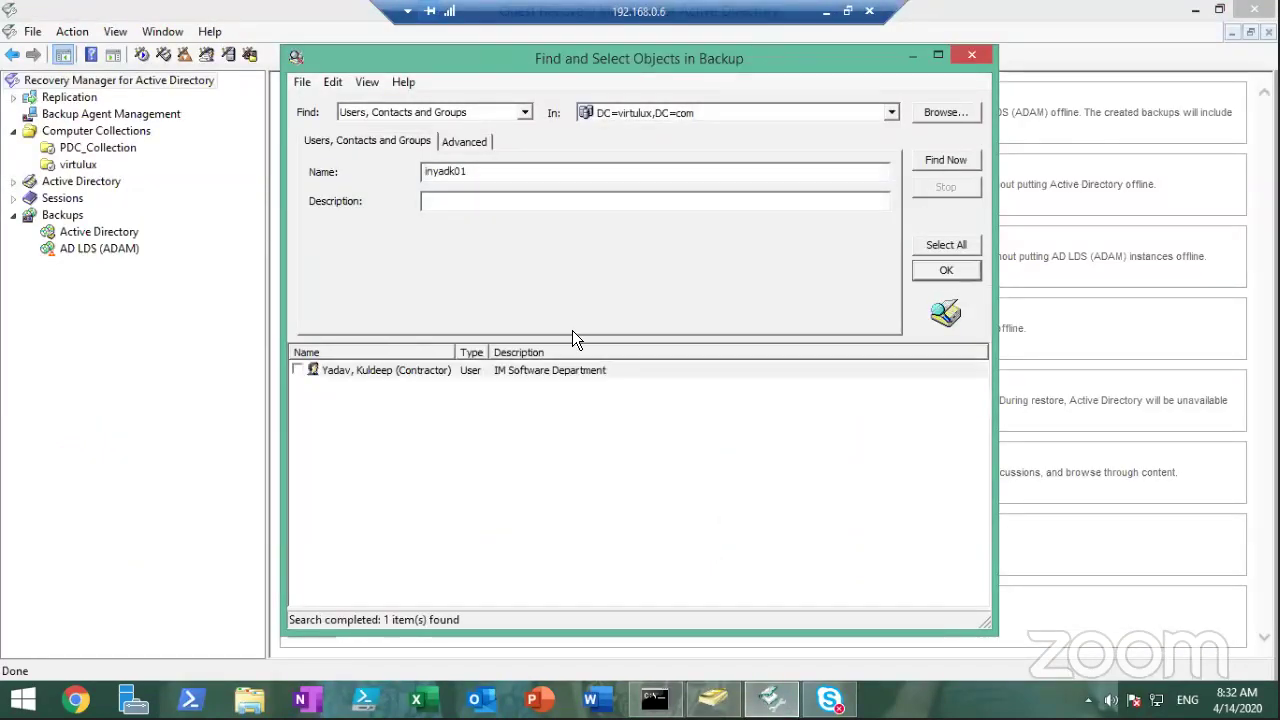
pyautogui.click(298, 370)
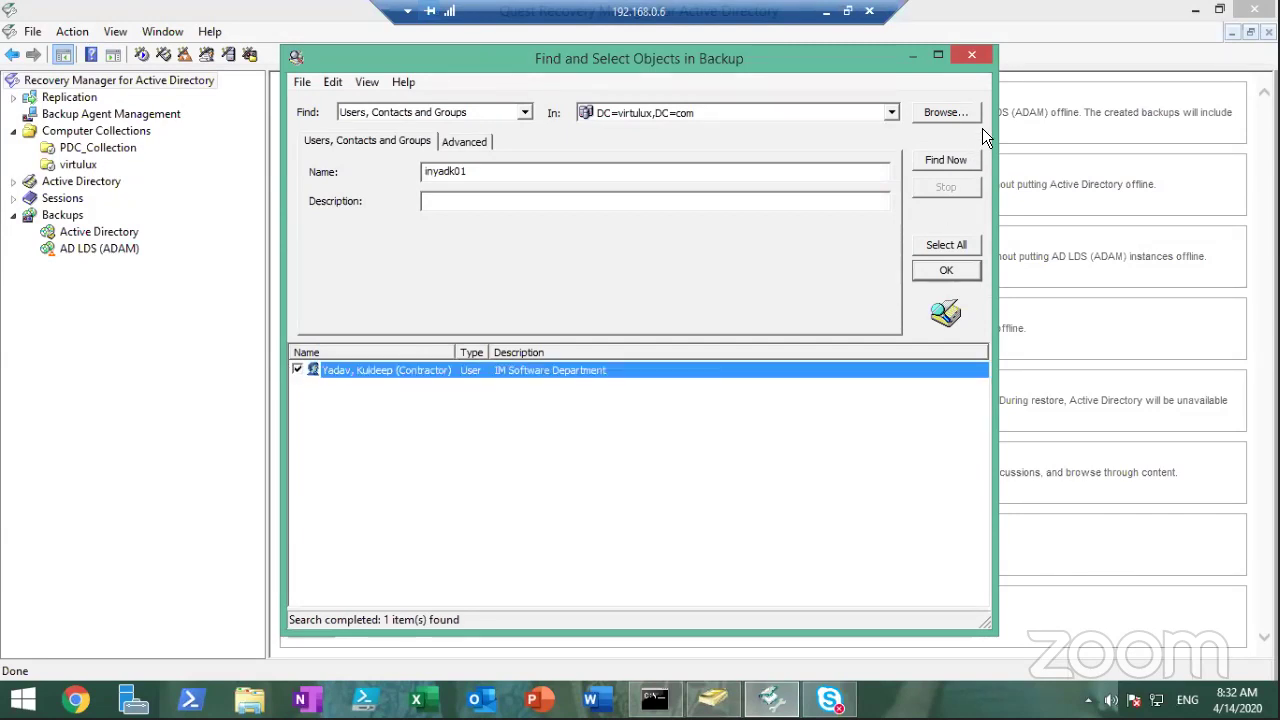
pyautogui.click(956, 270)
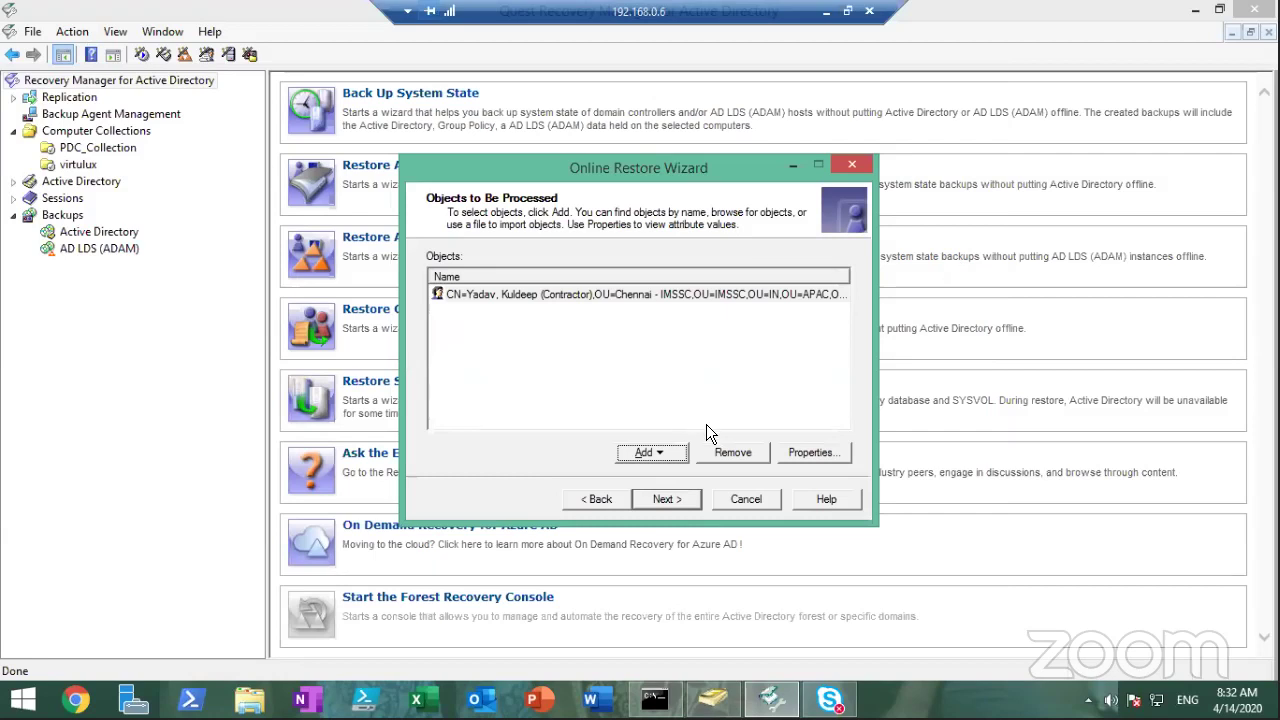
# Keep Compare-then-restore mode and set processing to all attributes
pyautogui.click(674, 498)
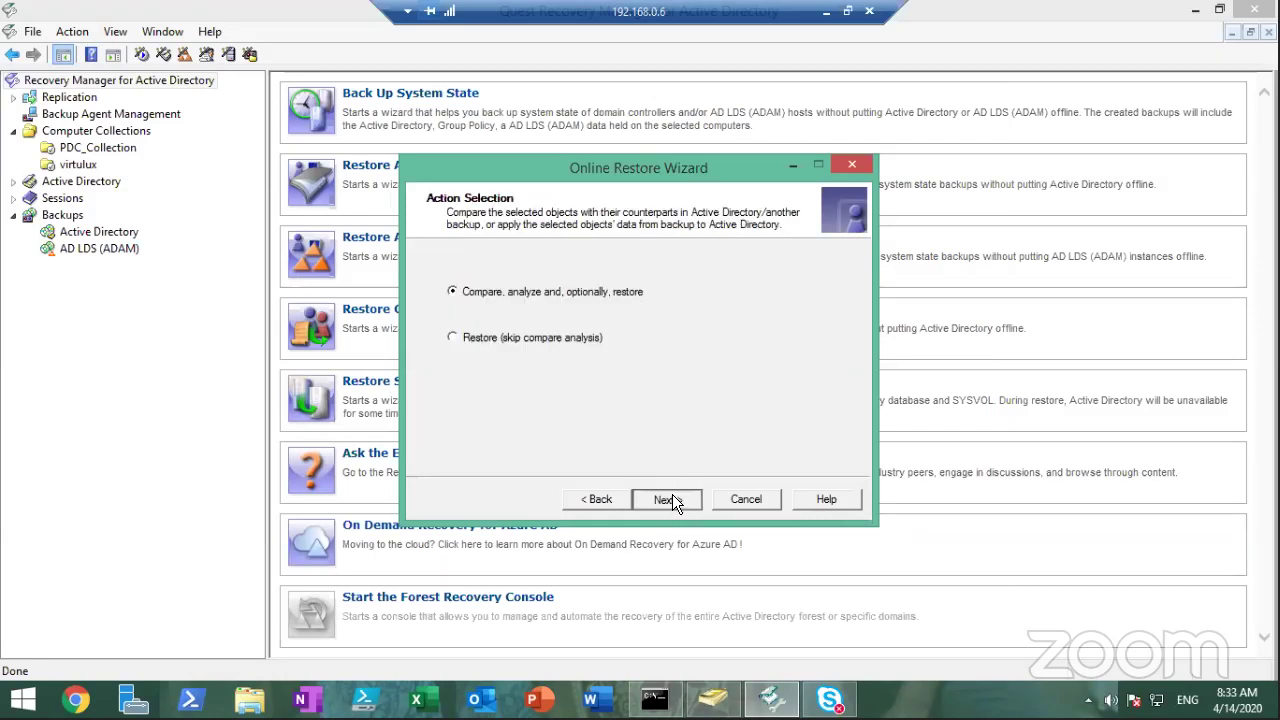
pyautogui.click(672, 498)
pyautogui.click(672, 499)
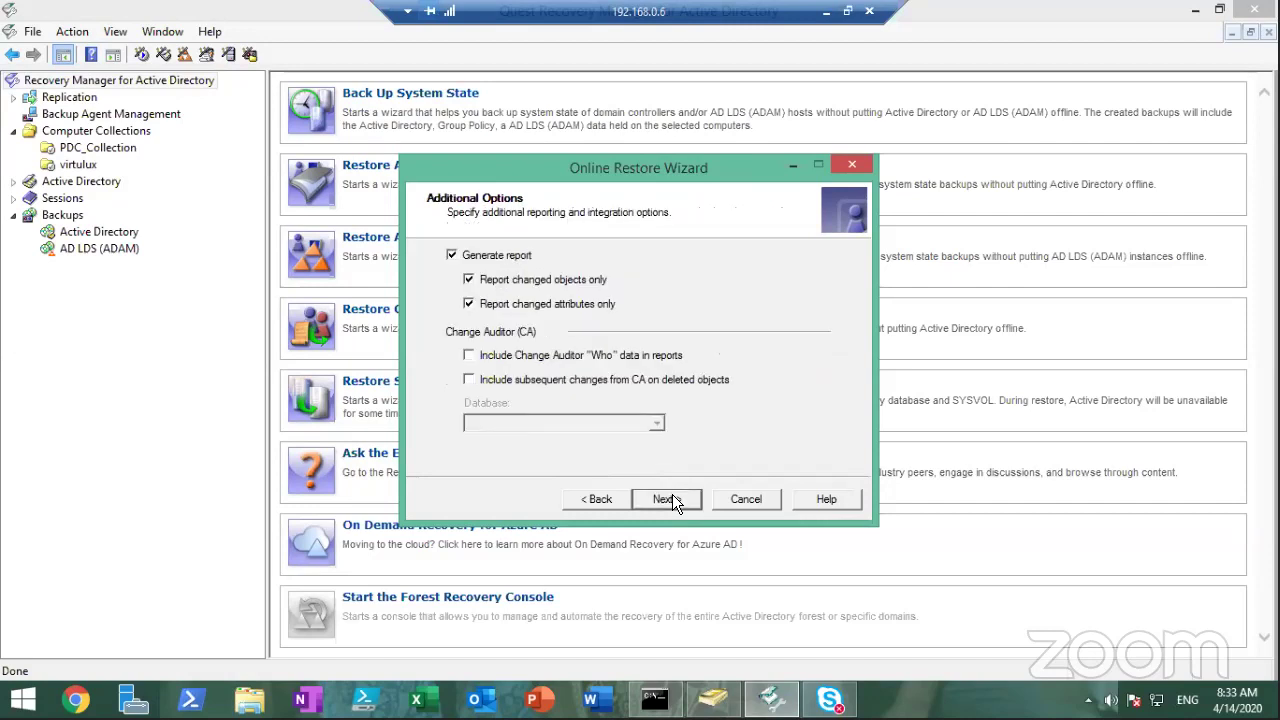
pyautogui.click(612, 498)
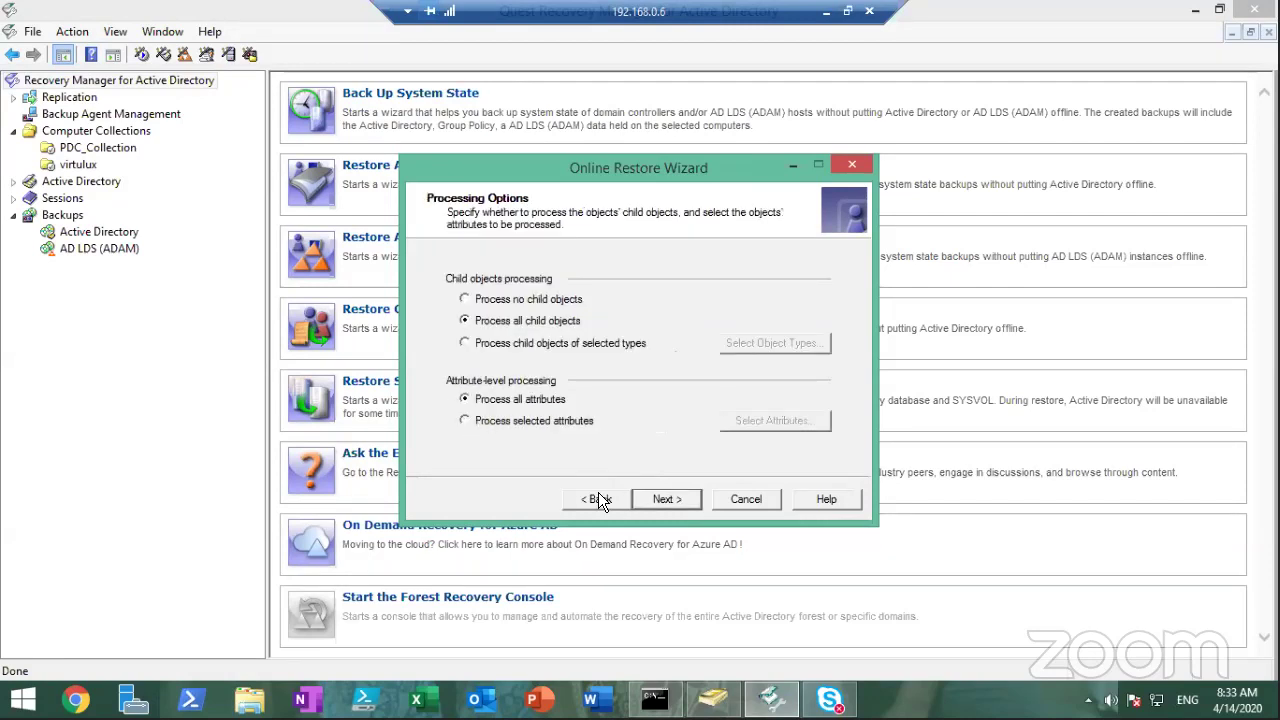
pyautogui.click(510, 420)
pyautogui.click(540, 401)
pyautogui.click(665, 499)
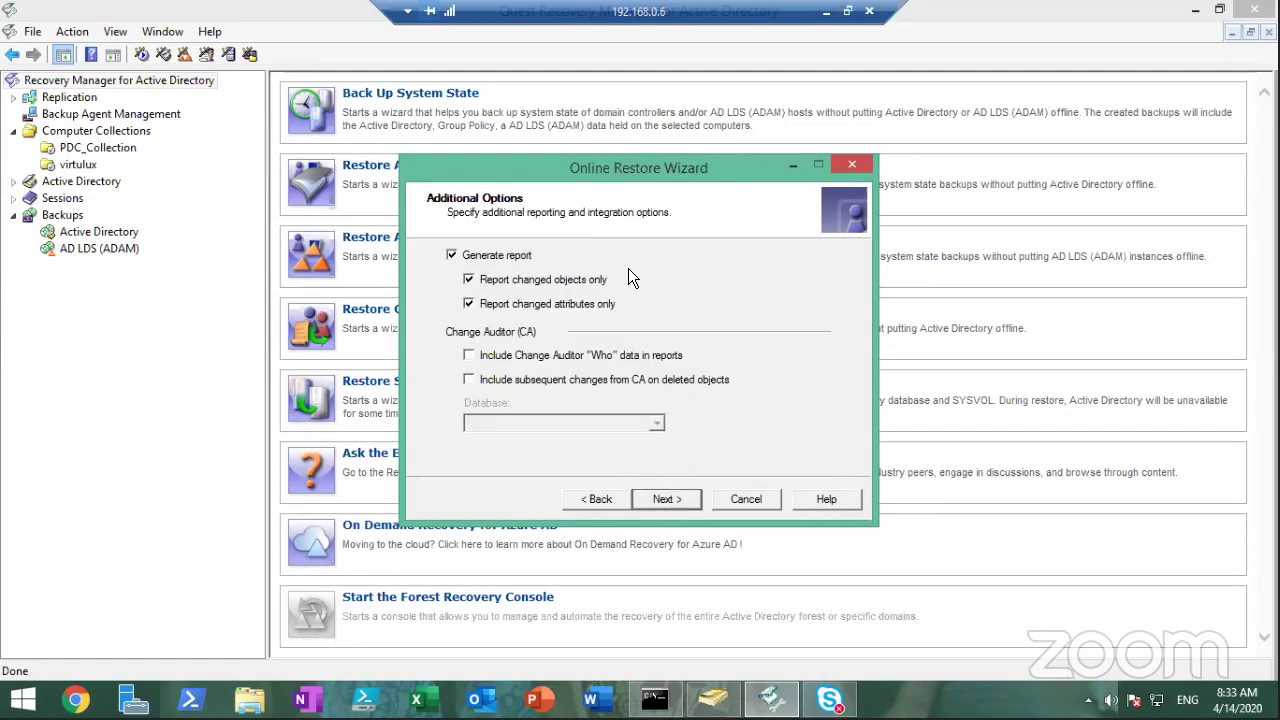
# Run the comparison against the backup and choose Proceed to restore
pyautogui.click(686, 507)
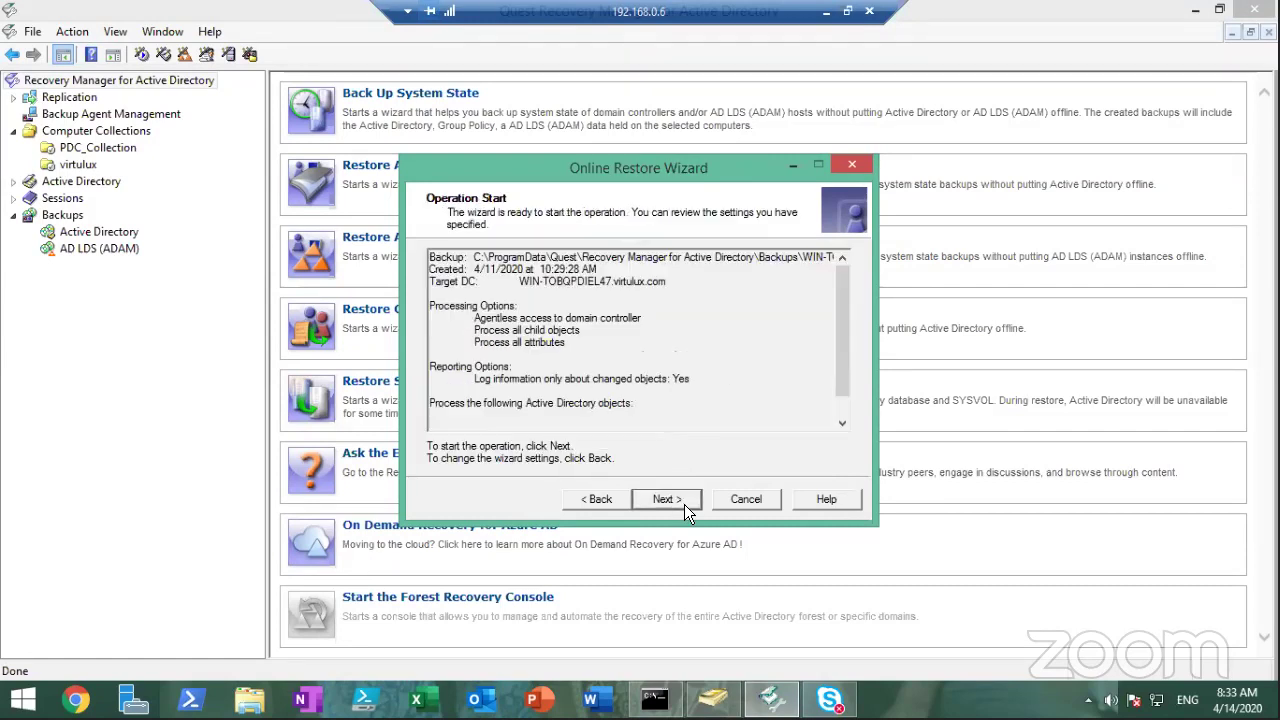
pyautogui.click(686, 507)
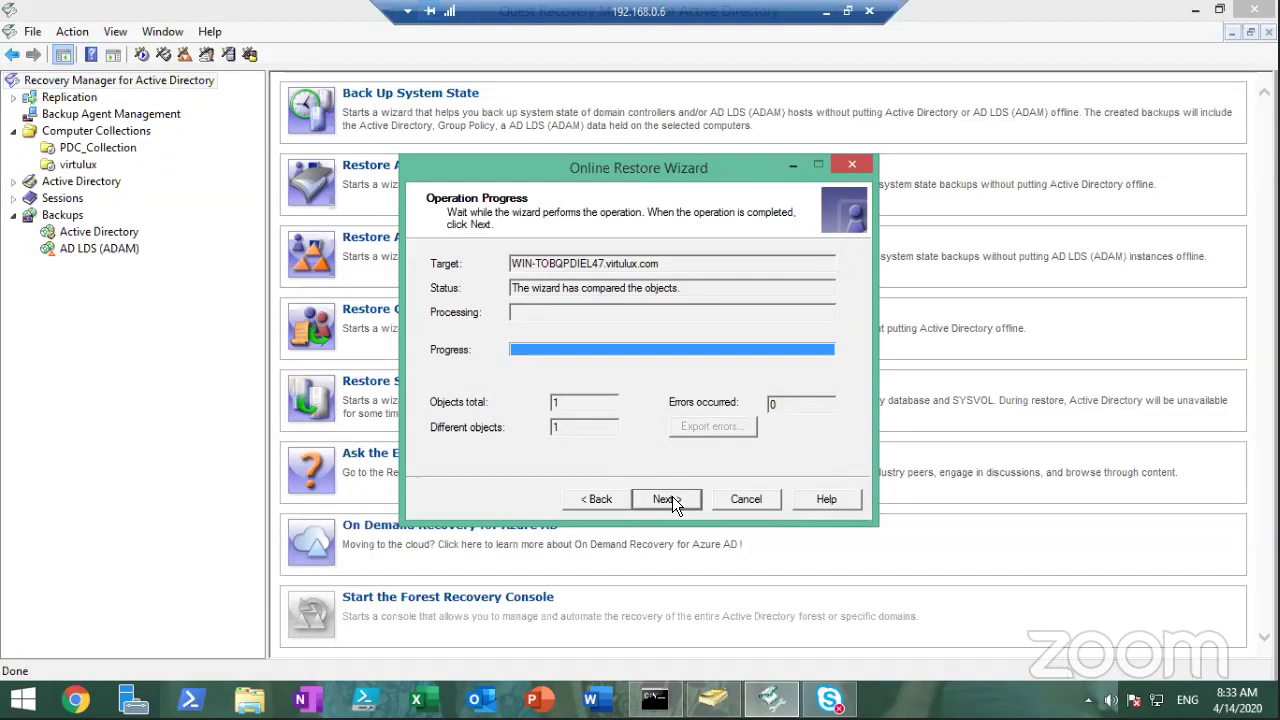
pyautogui.click(673, 499)
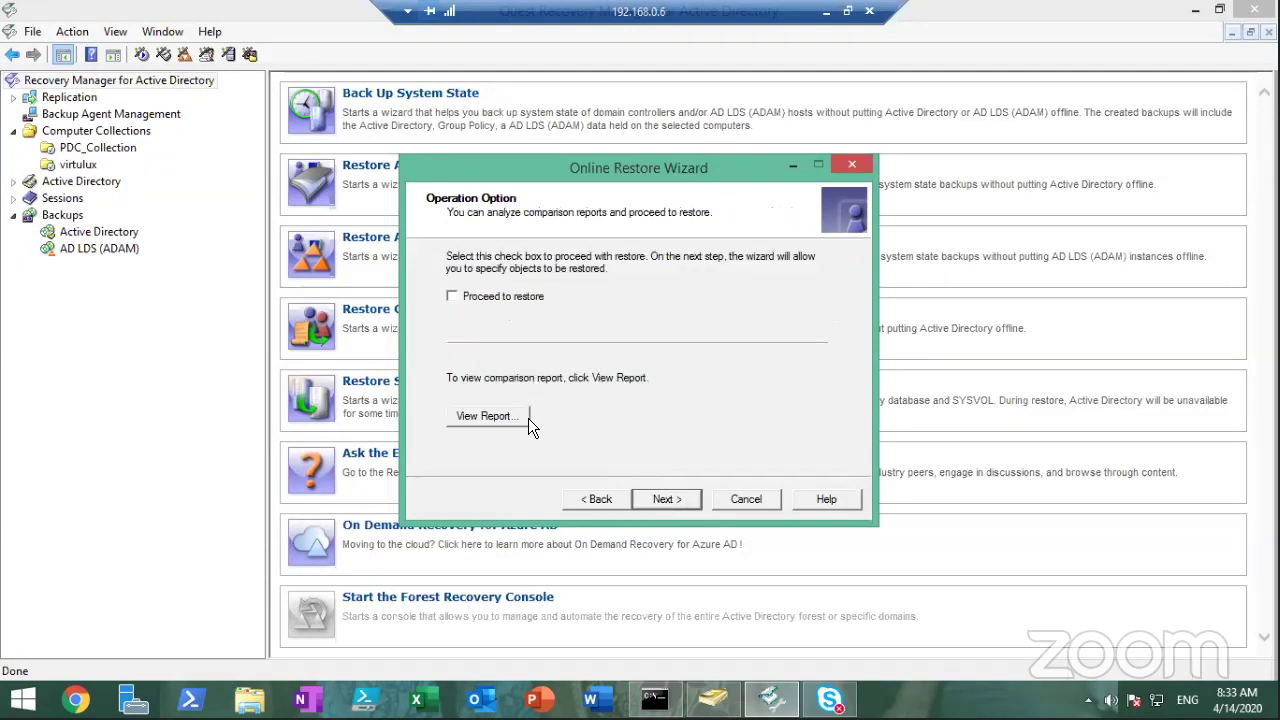
pyautogui.click(508, 300)
pyautogui.click(657, 497)
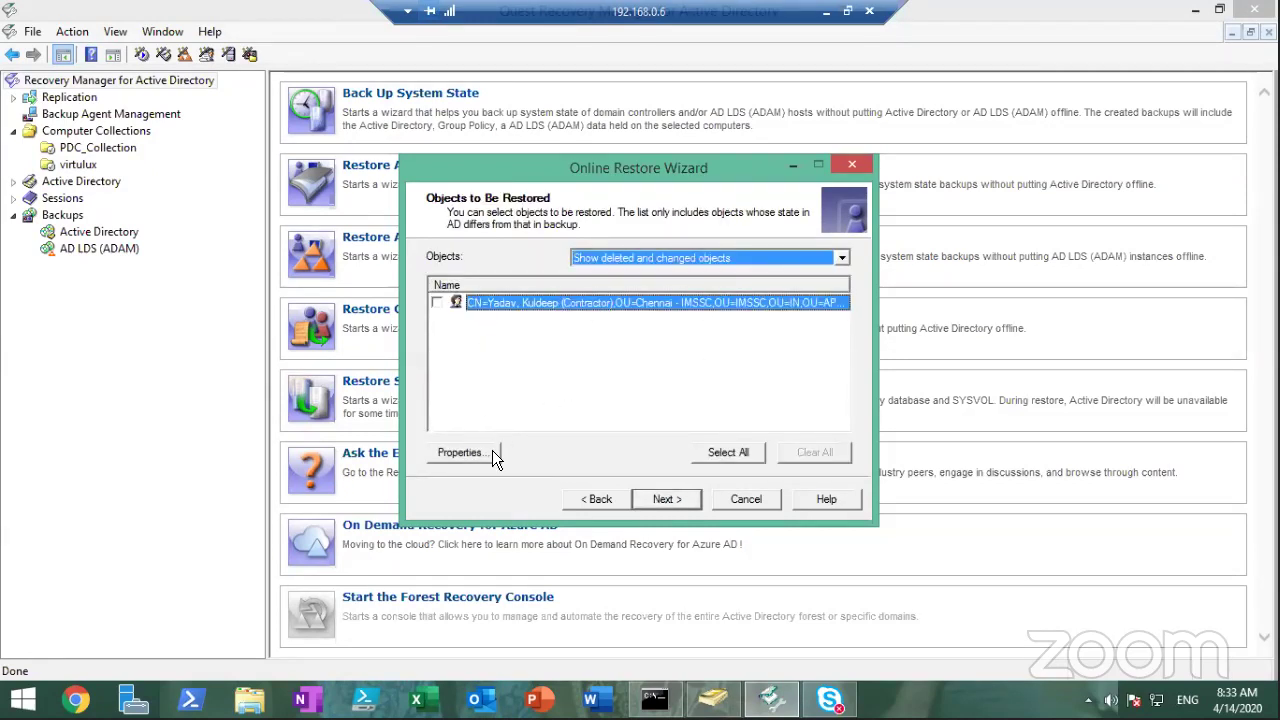
pyautogui.click(462, 453)
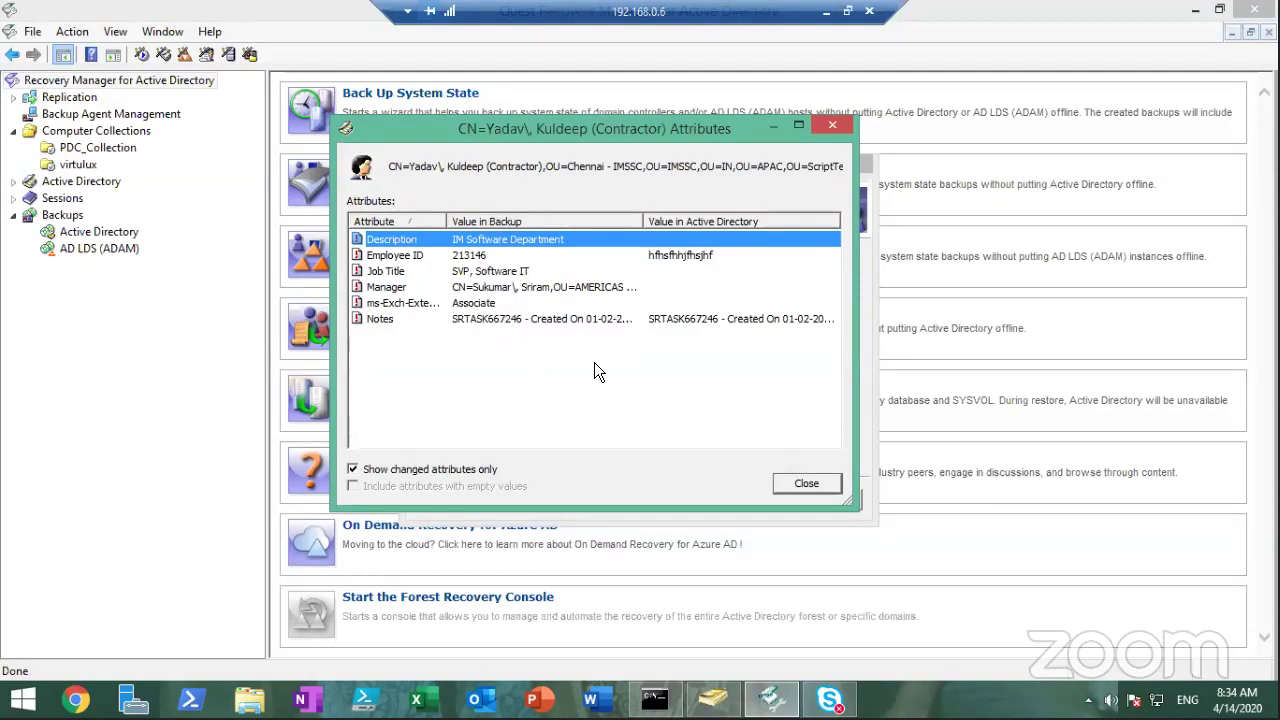
pyautogui.click(799, 488)
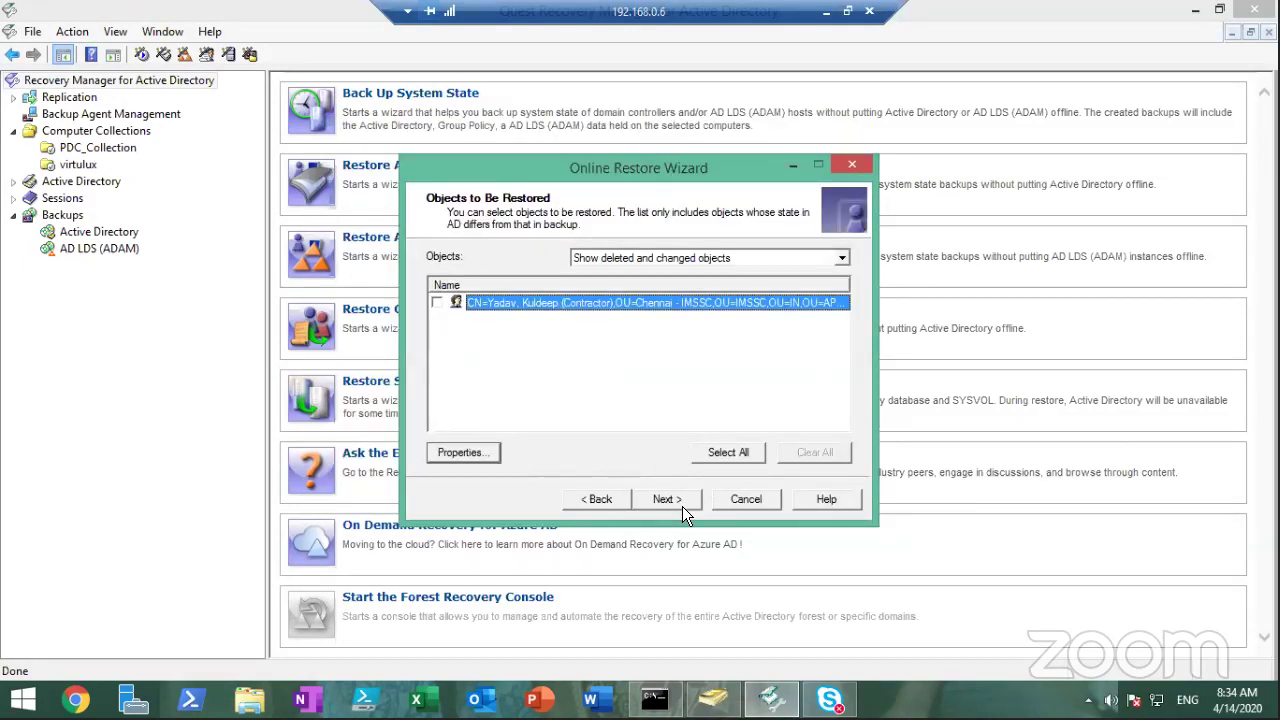
# Mark the contractor user and start restoring it with default options
pyautogui.click(437, 302)
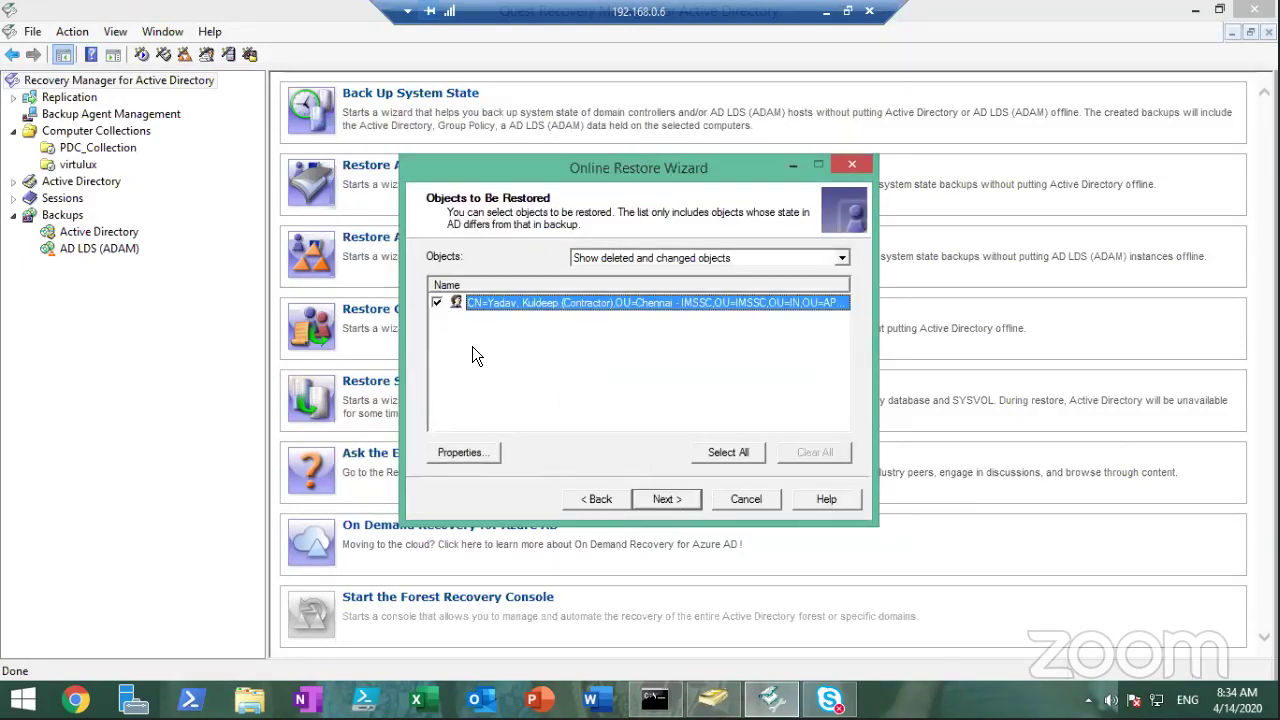
pyautogui.click(672, 497)
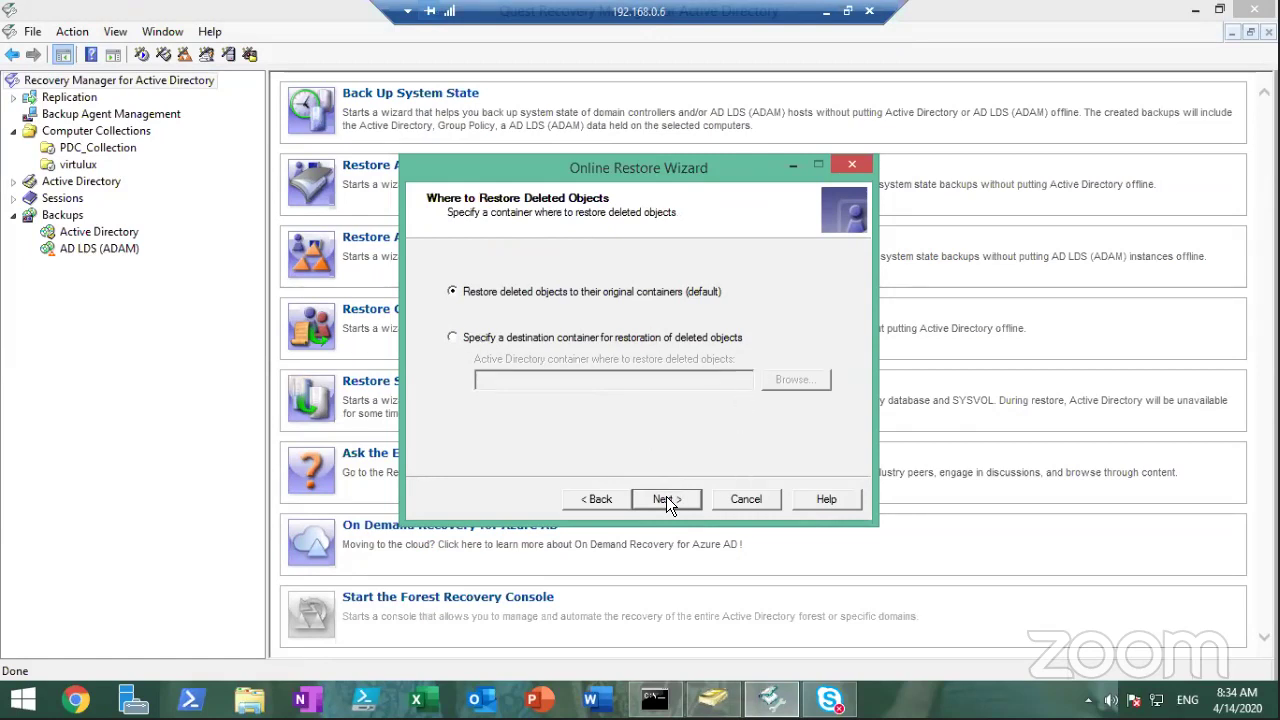
pyautogui.click(666, 499)
pyautogui.click(666, 499)
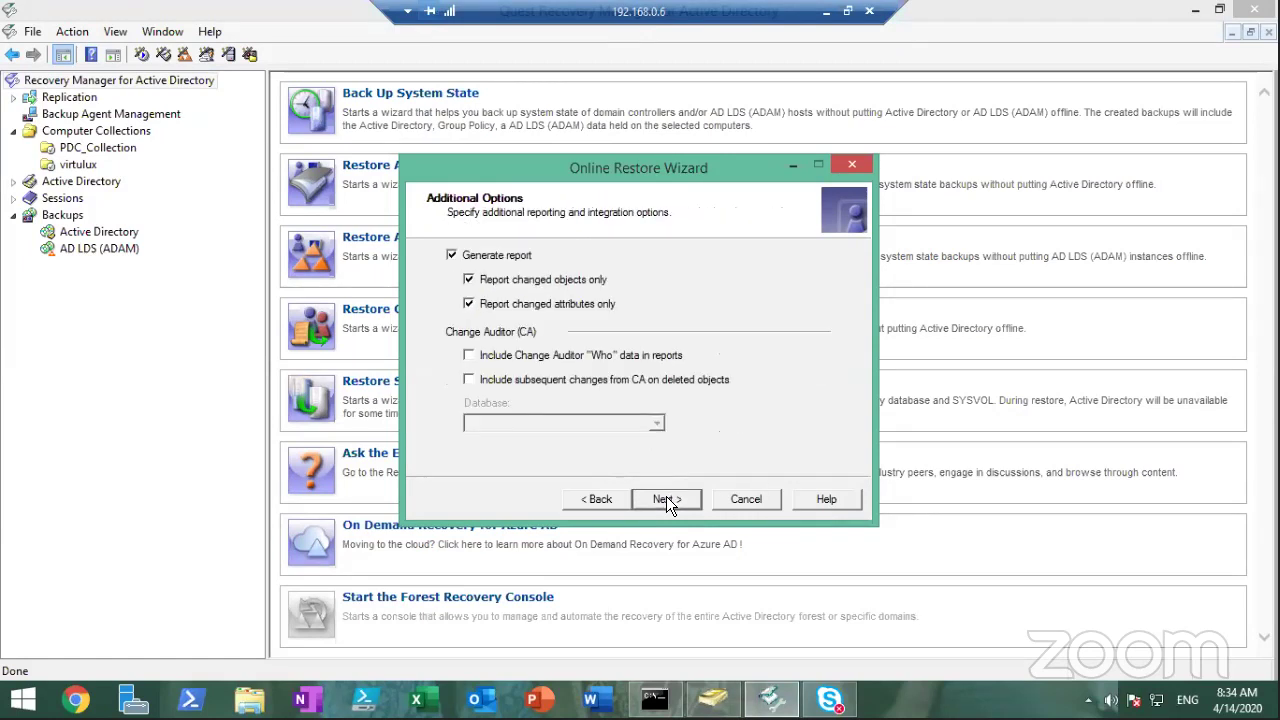
pyautogui.click(666, 499)
pyautogui.click(666, 499)
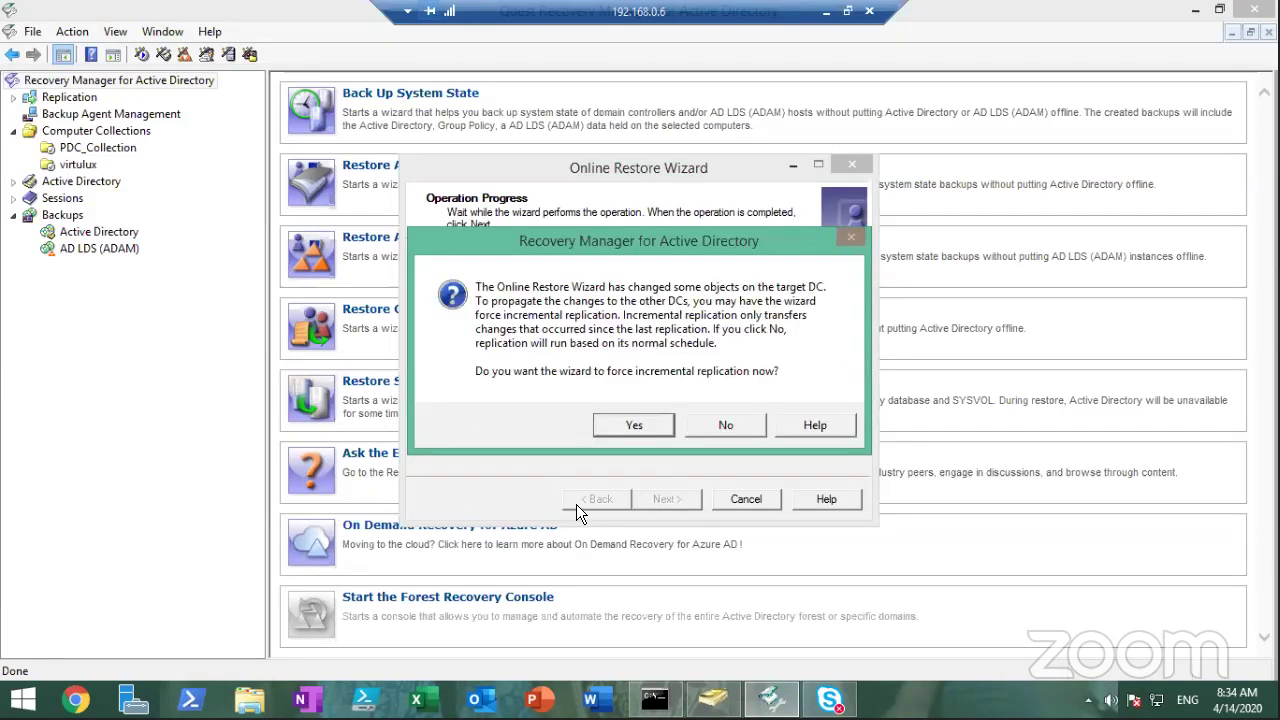
# Accept forced replication, dismiss the replication error, and finish the wizard
pyautogui.click(610, 424)
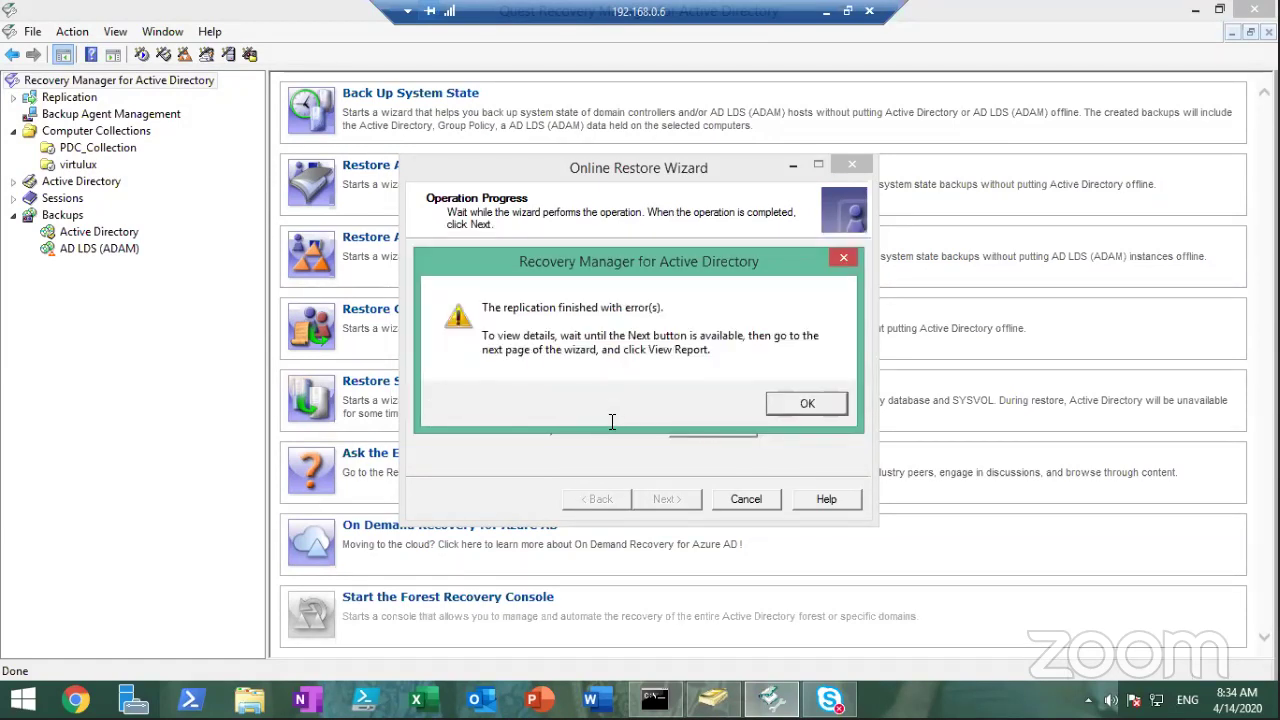
pyautogui.click(796, 408)
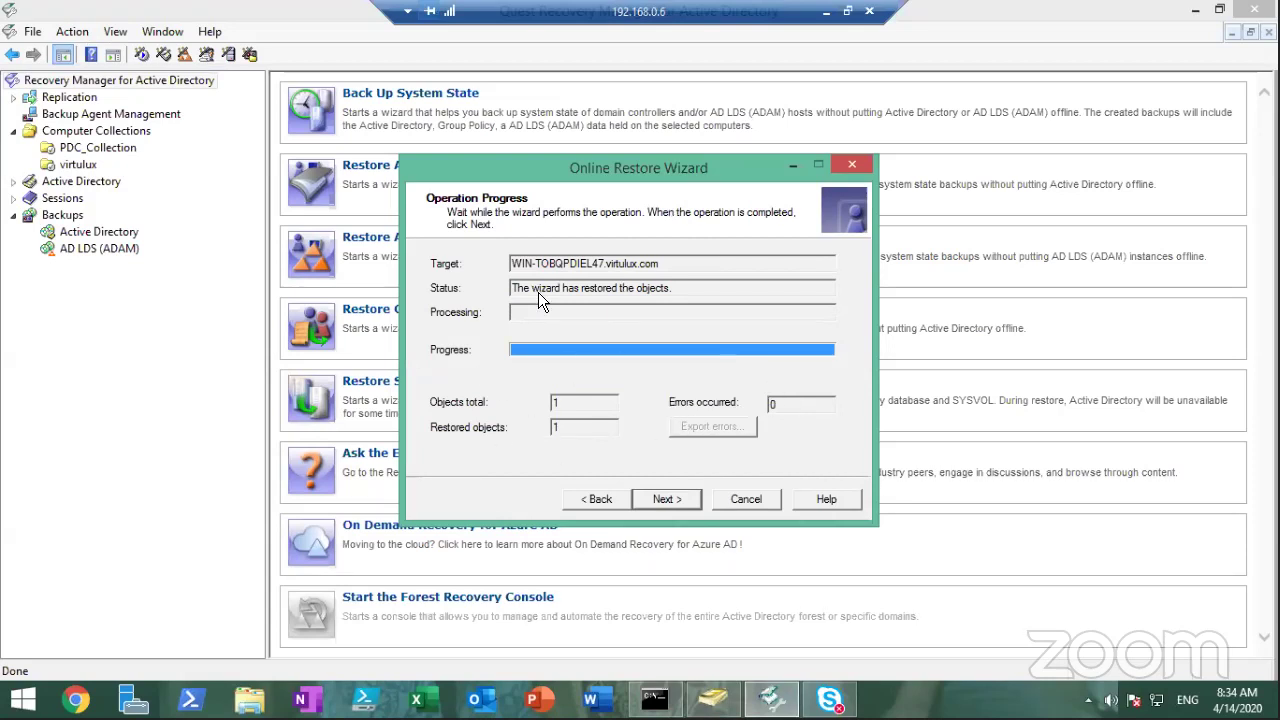
pyautogui.click(686, 500)
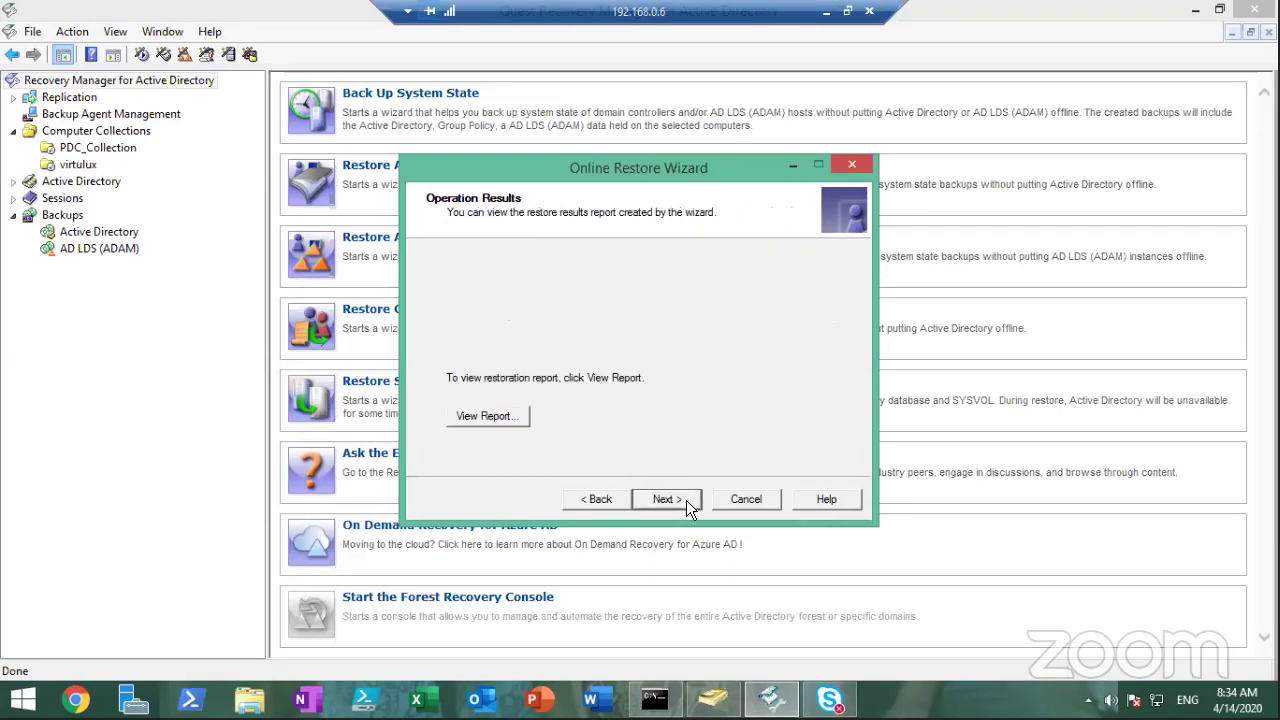
pyautogui.click(686, 500)
pyautogui.click(583, 499)
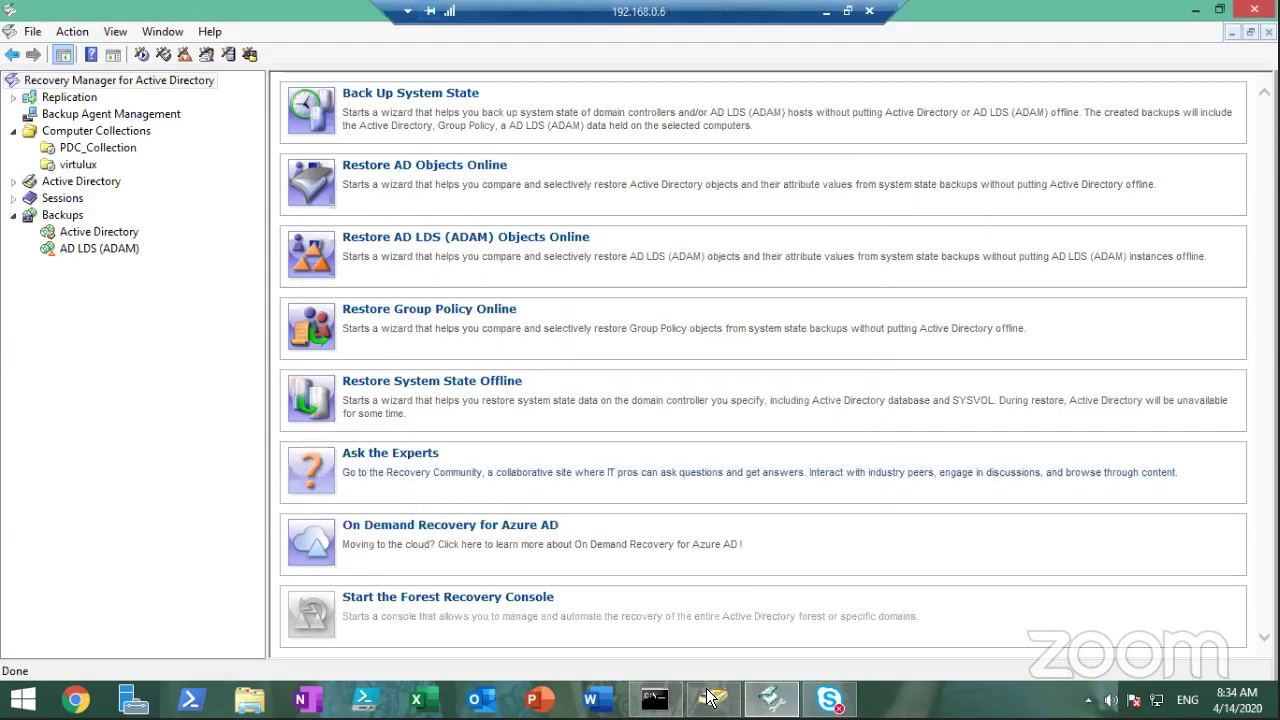
# Refresh the Chennai - IMSSC user list in ADUC
pyautogui.click(710, 697)
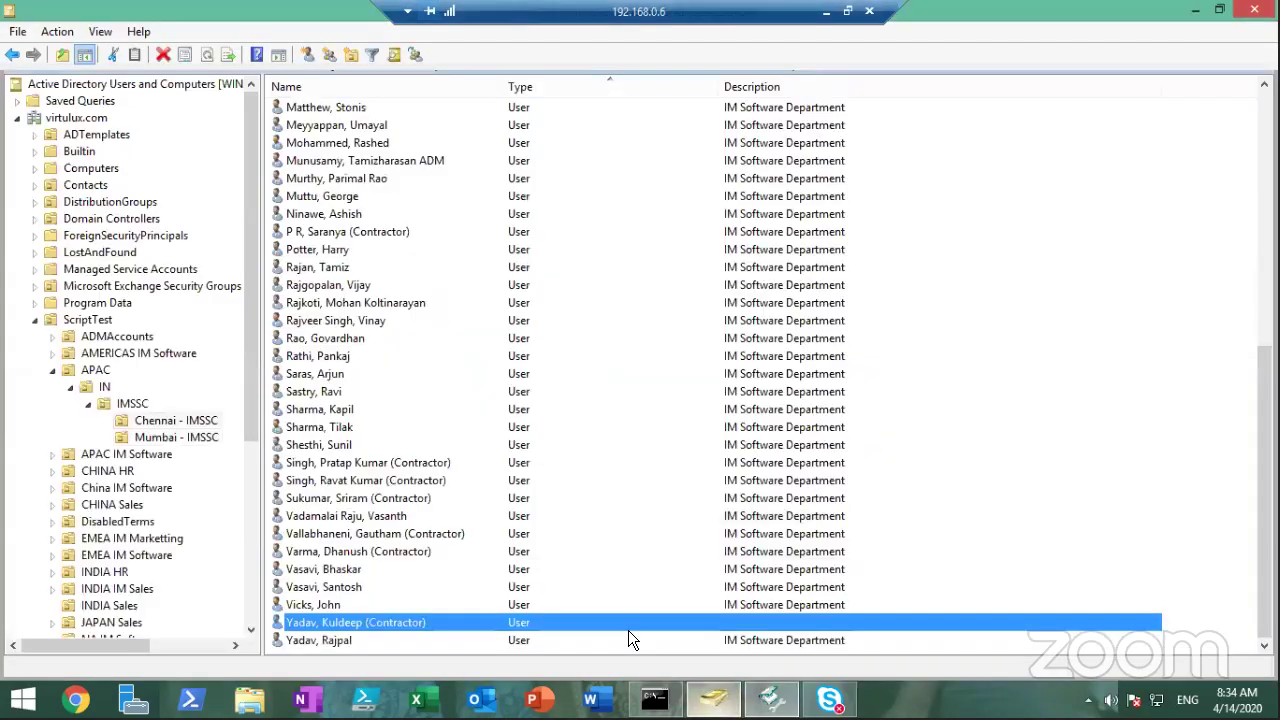
pyautogui.click(176, 420)
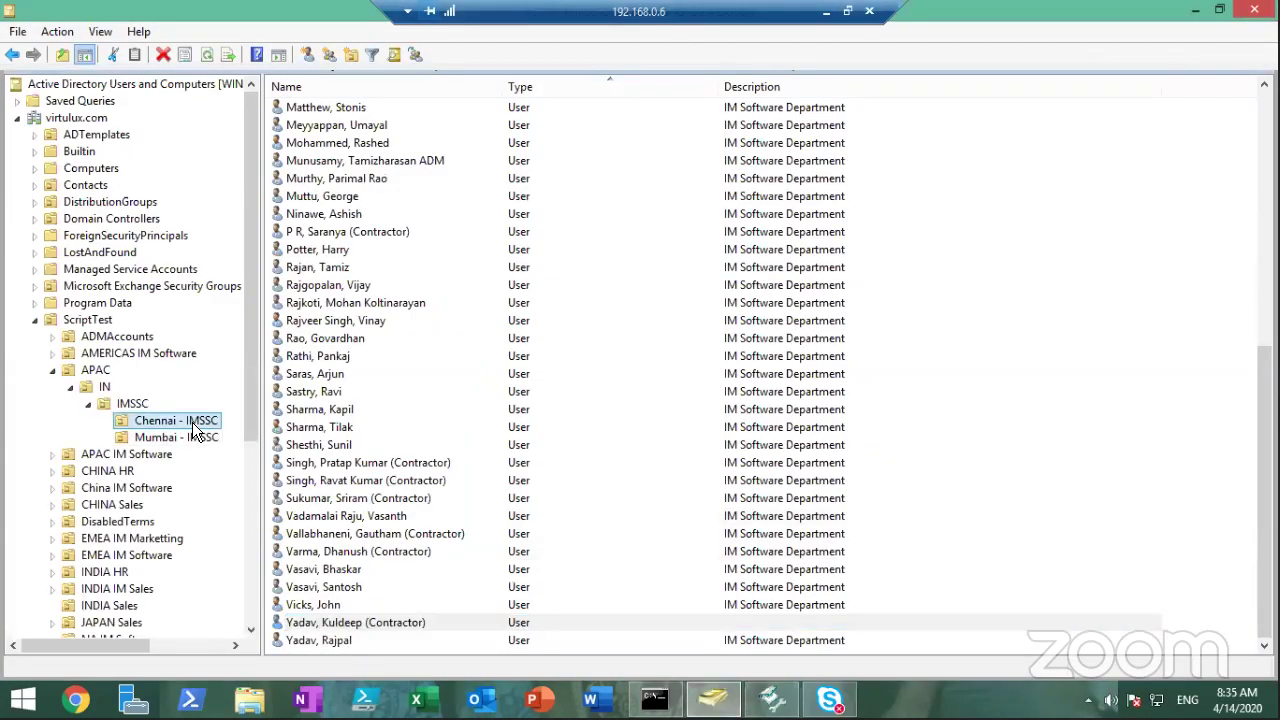
pyautogui.rightClick(192, 422)
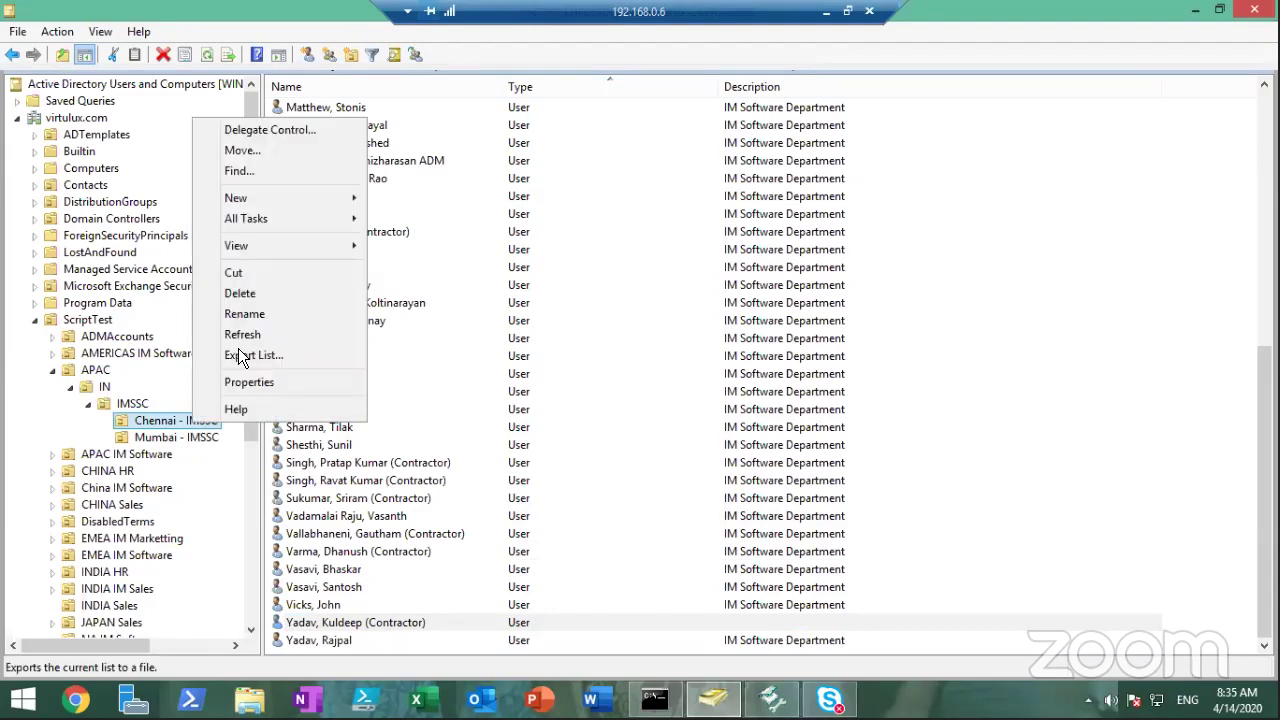
pyautogui.click(300, 330)
pyautogui.moveTo(1265, 240); pyautogui.dragTo(1265, 505)
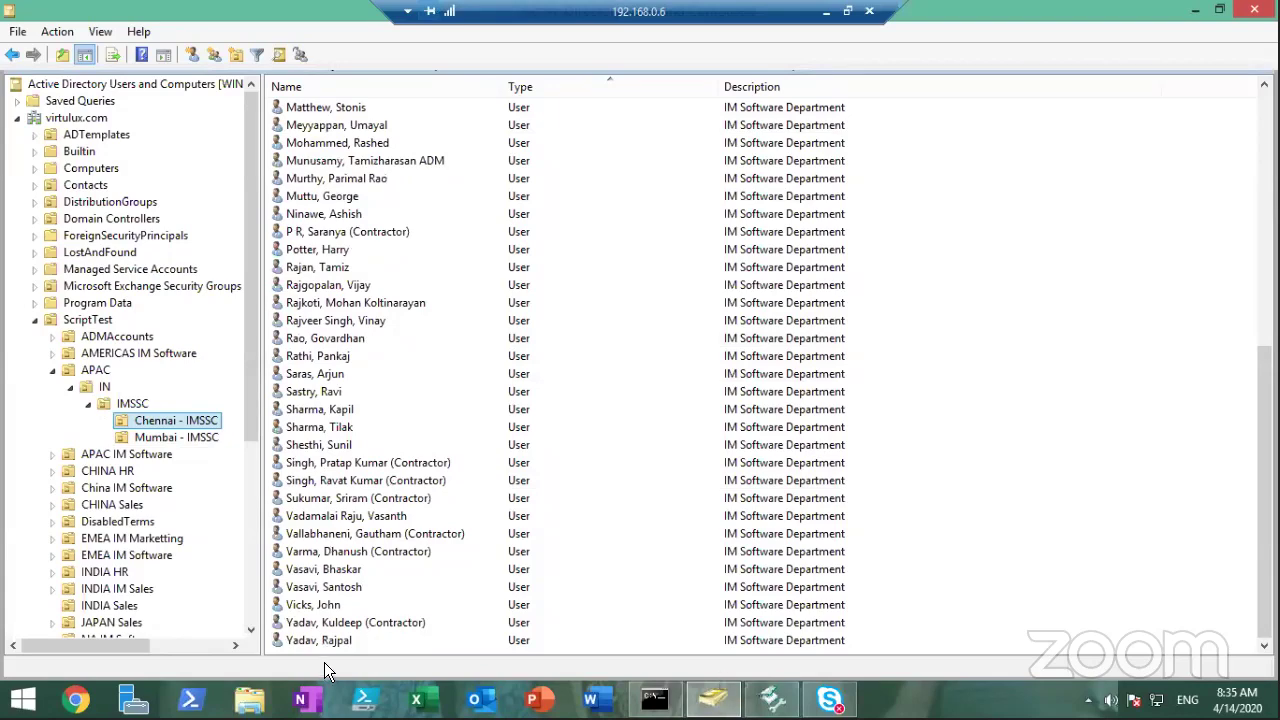
# Confirm description IM Software Department, job title SVP, Software IT, and the manager are restored
pyautogui.doubleClick(366, 621)
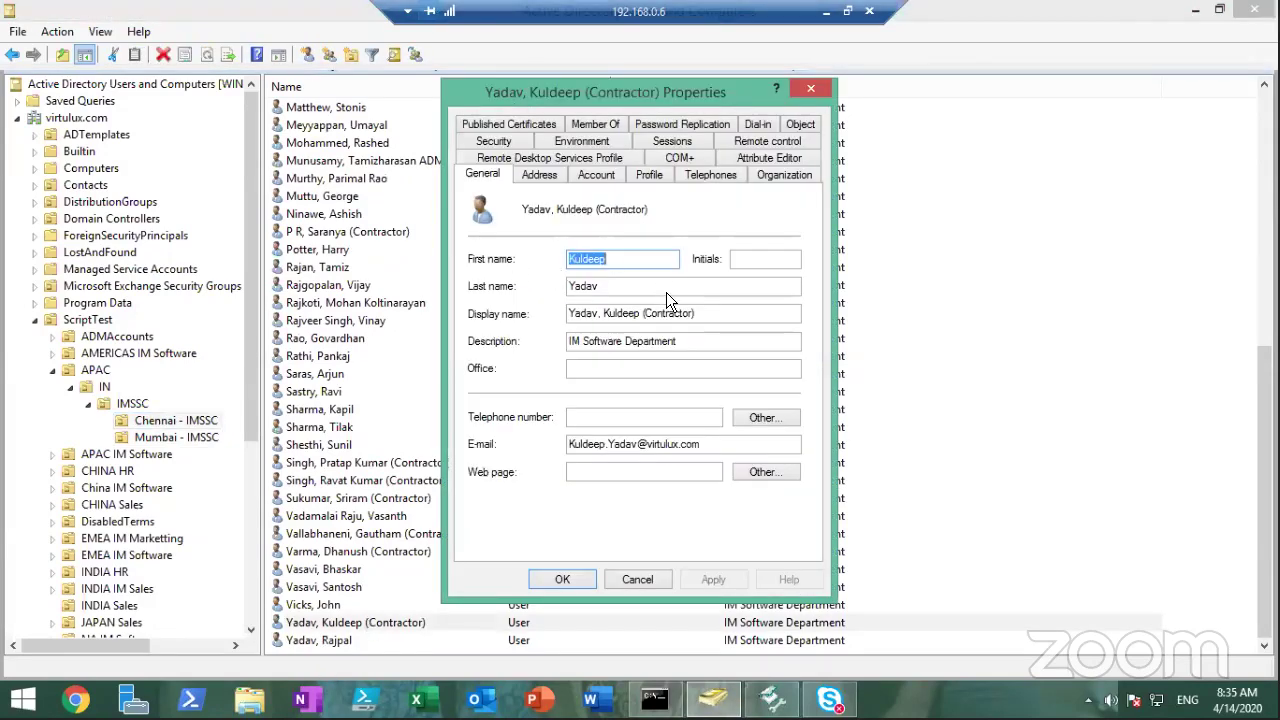
pyautogui.click(704, 338)
pyautogui.moveTo(704, 338); pyautogui.dragTo(504, 330)
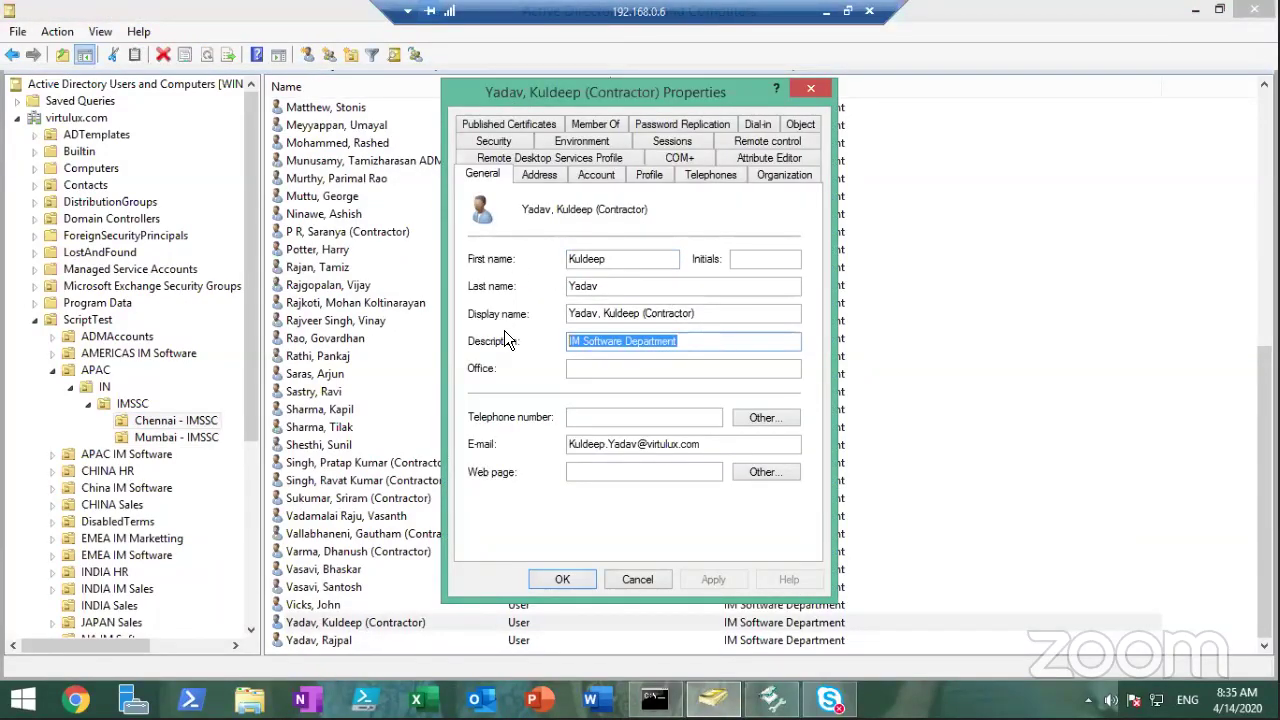
pyautogui.click(778, 176)
pyautogui.moveTo(673, 211); pyautogui.dragTo(402, 244)
pyautogui.click(623, 317)
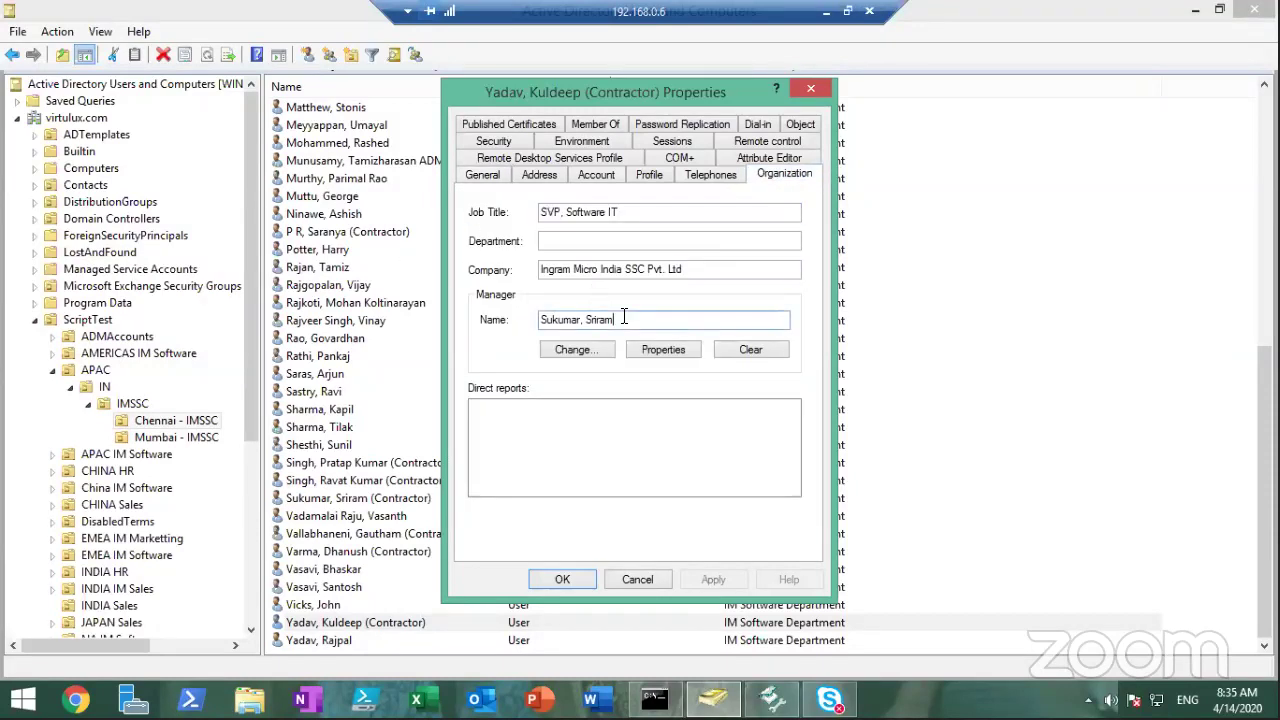
# Confirm employeeID, extensionAttribute2 Associate and the notes are restored, then cancel the properties
pyautogui.click(765, 160)
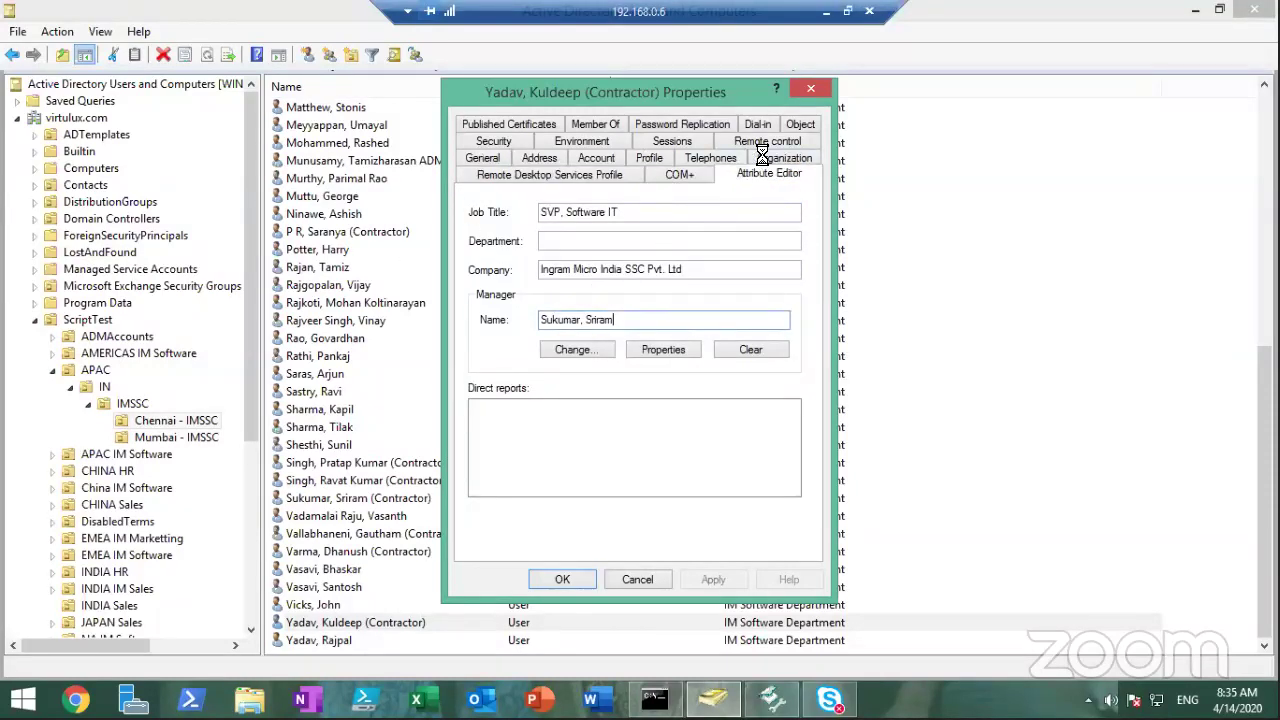
pyautogui.click(600, 250)
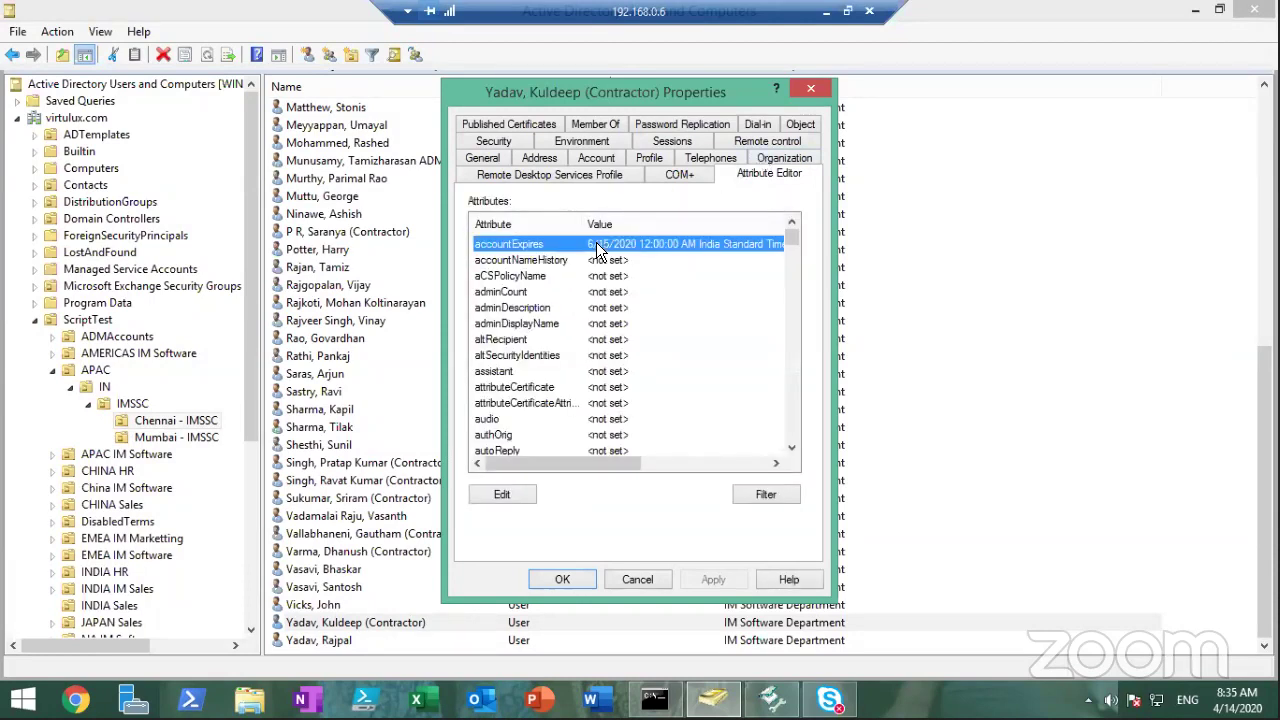
pyautogui.press('e')
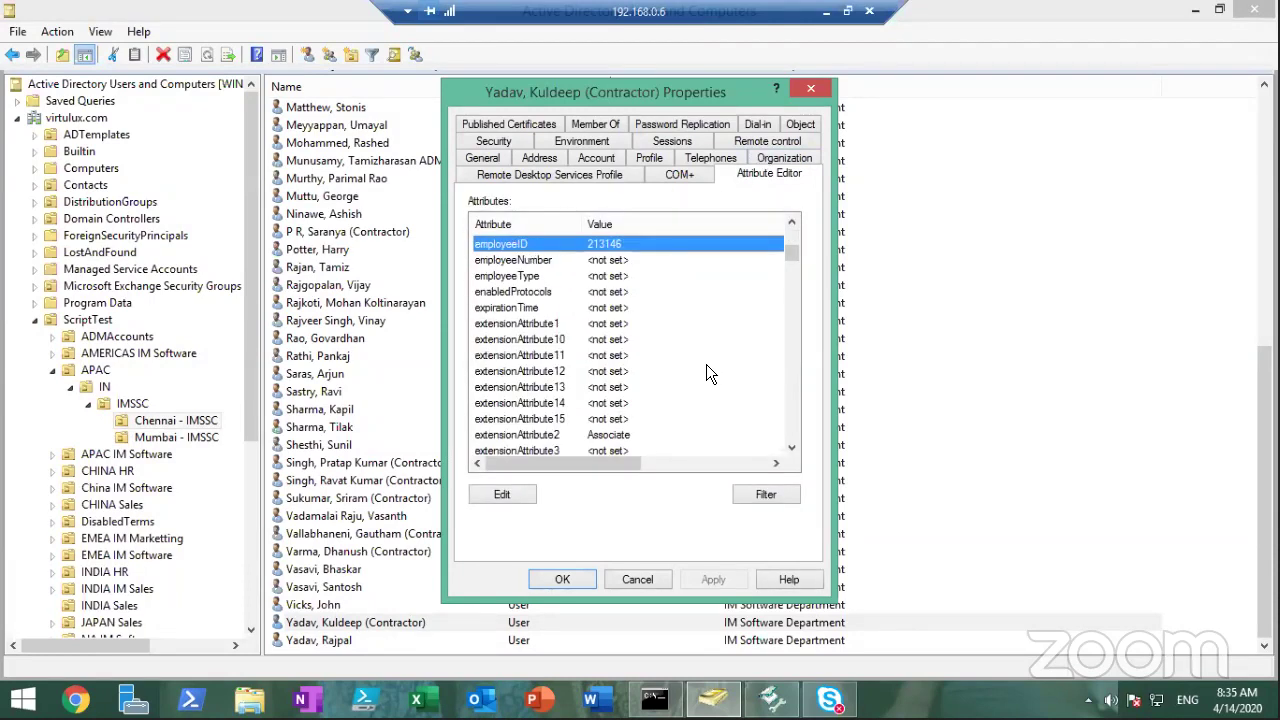
pyautogui.click(591, 435)
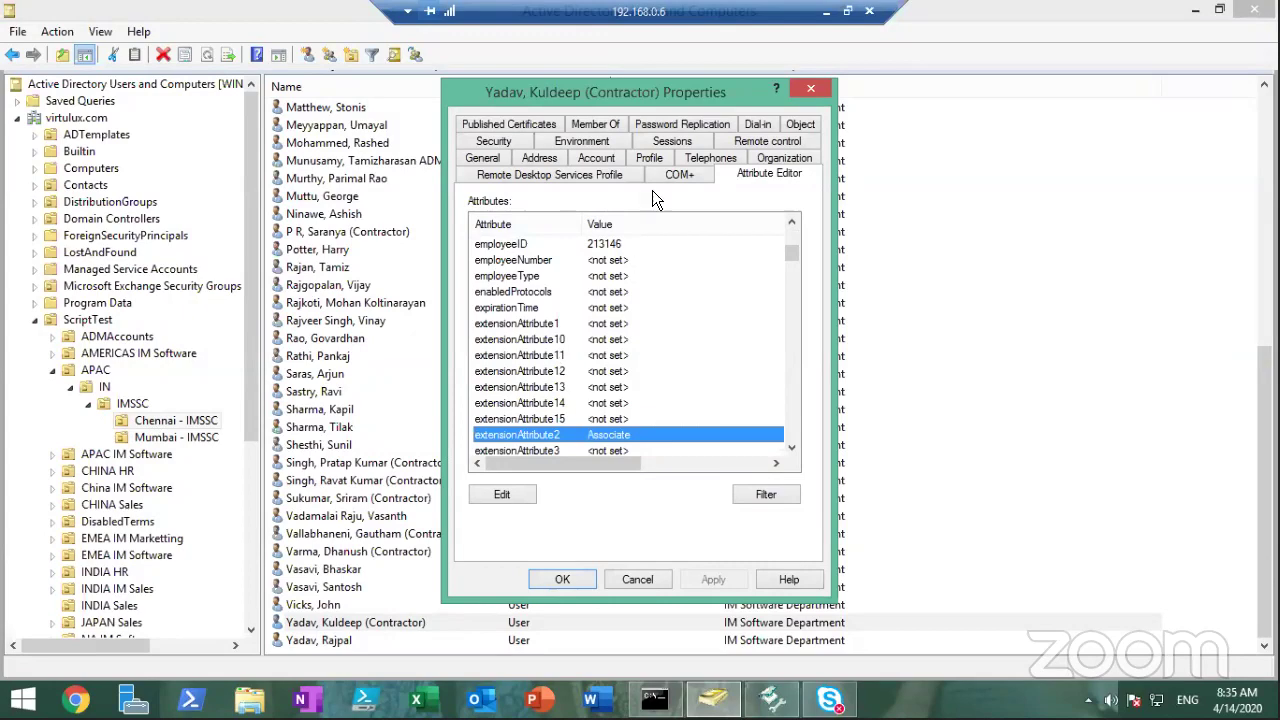
pyautogui.click(720, 160)
pyautogui.click(677, 404)
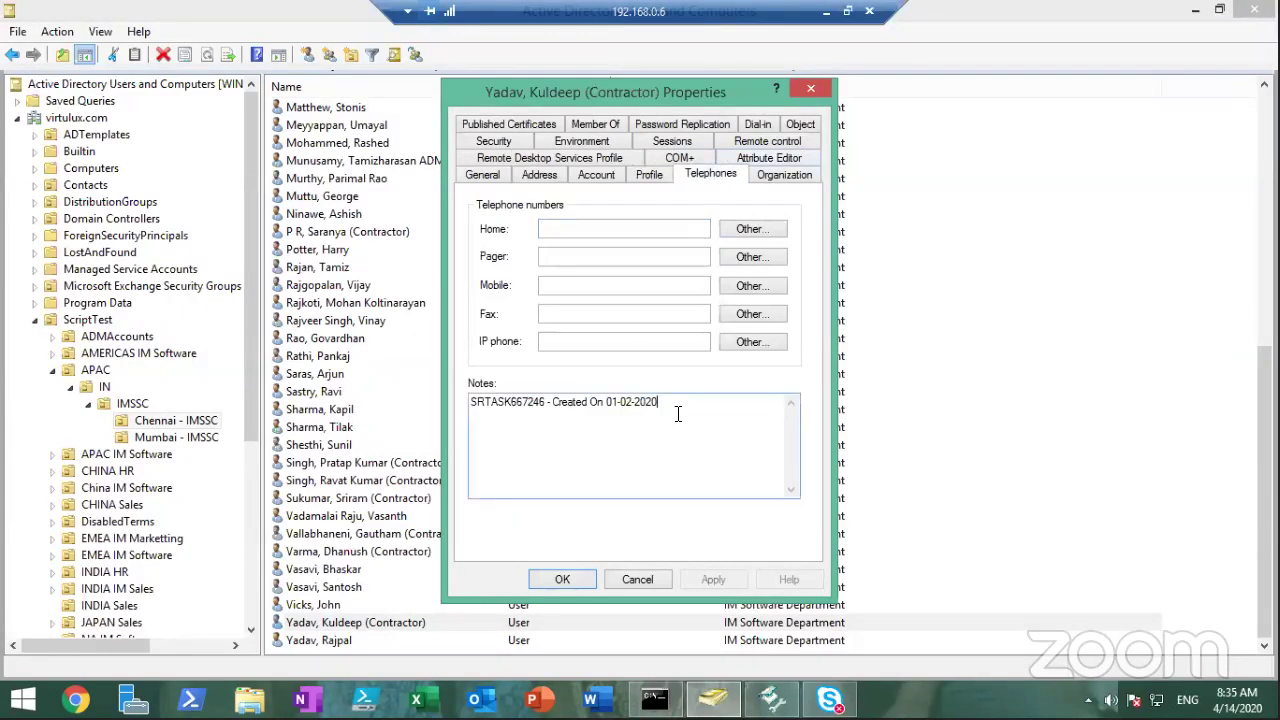
pyautogui.click(646, 578)
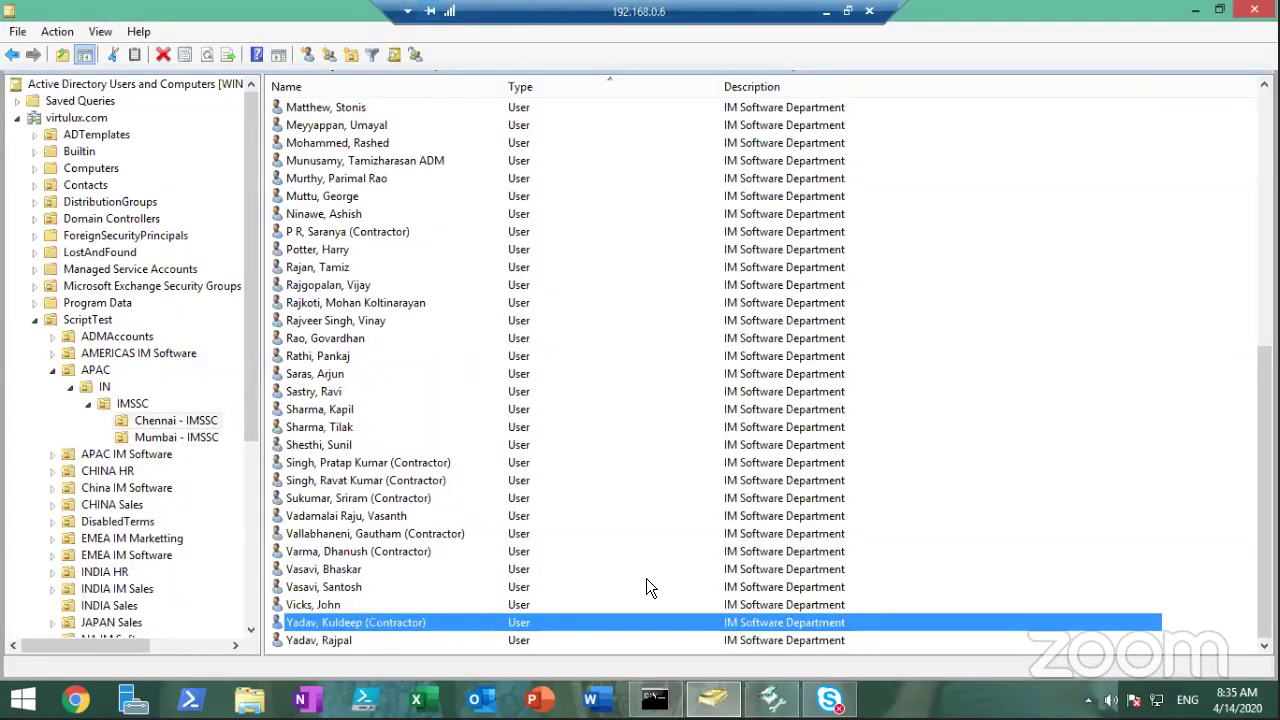